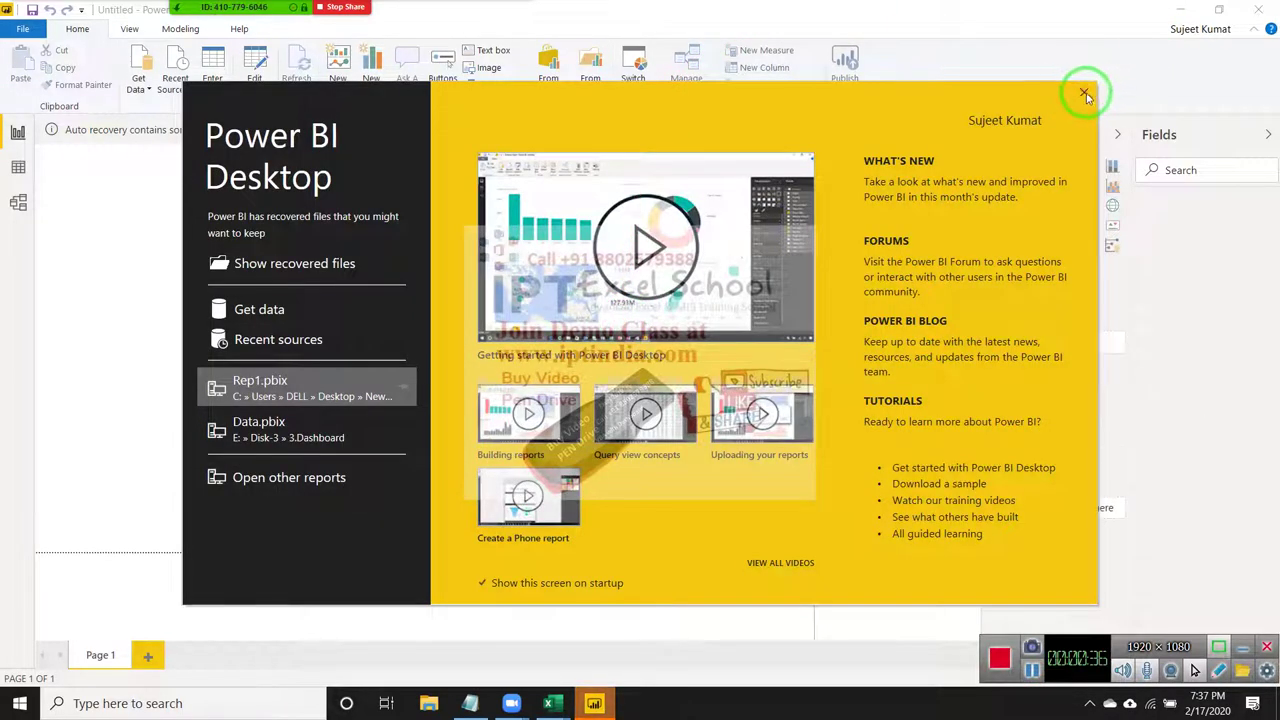
- Close the Power BI Desktop welcome splash to reveal the blank Page 1 report
{"action": "left_click", "coordinate": [1084, 94]}
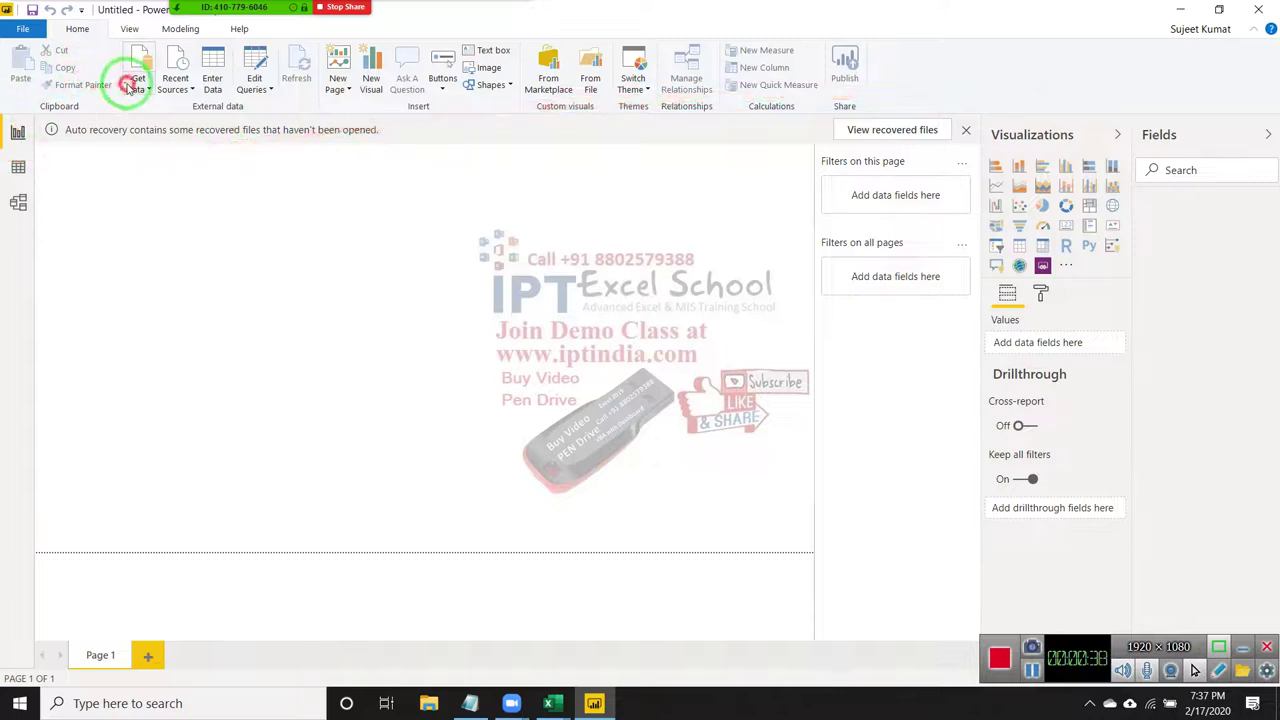
- Connect to the Excel workbook CData.xlsx in Desktop > MF > New folder
{"action": "left_click", "coordinate": [128, 87]}
{"action": "left_click", "coordinate": [157, 130]}
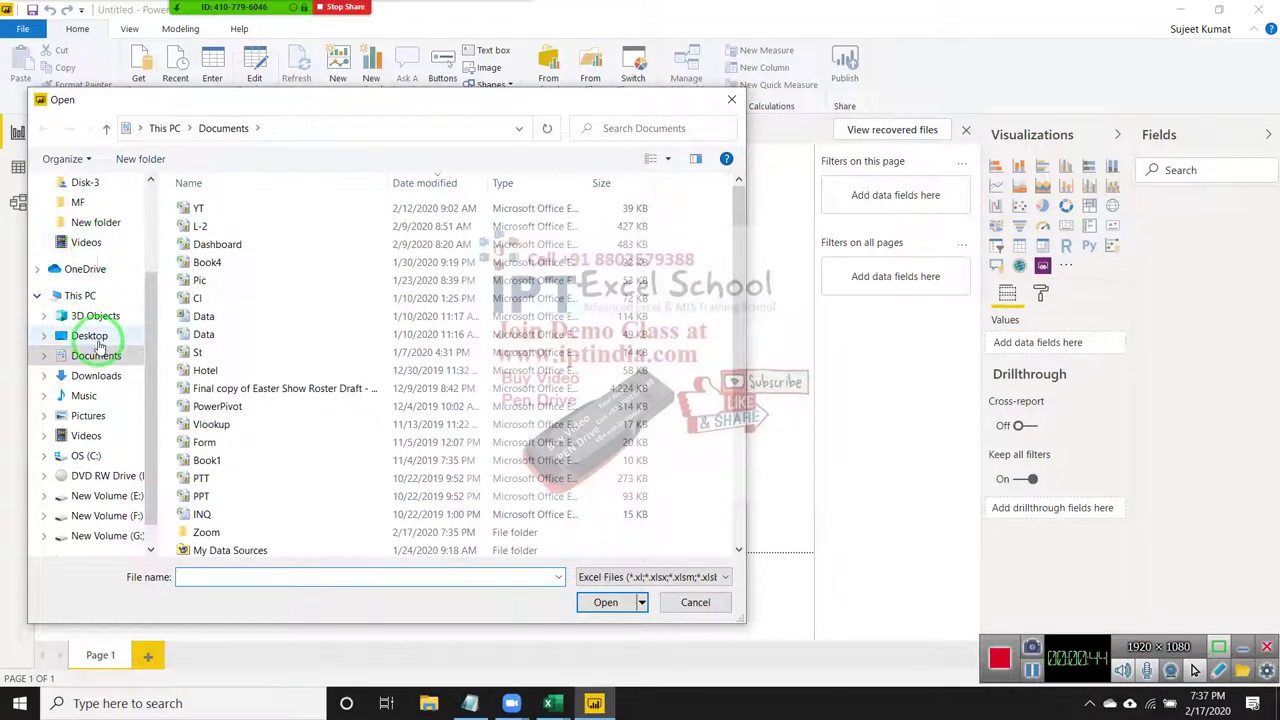
{"action": "left_click", "coordinate": [95, 340]}
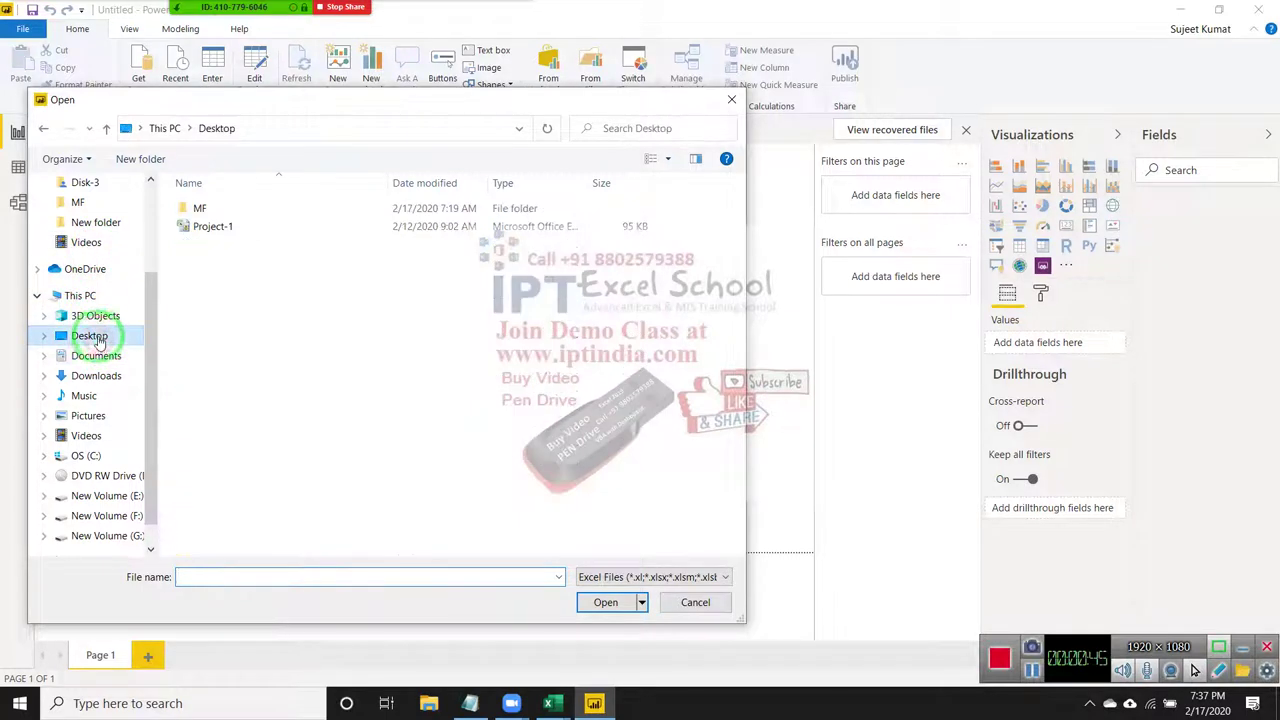
{"action": "left_click", "coordinate": [199, 212]}
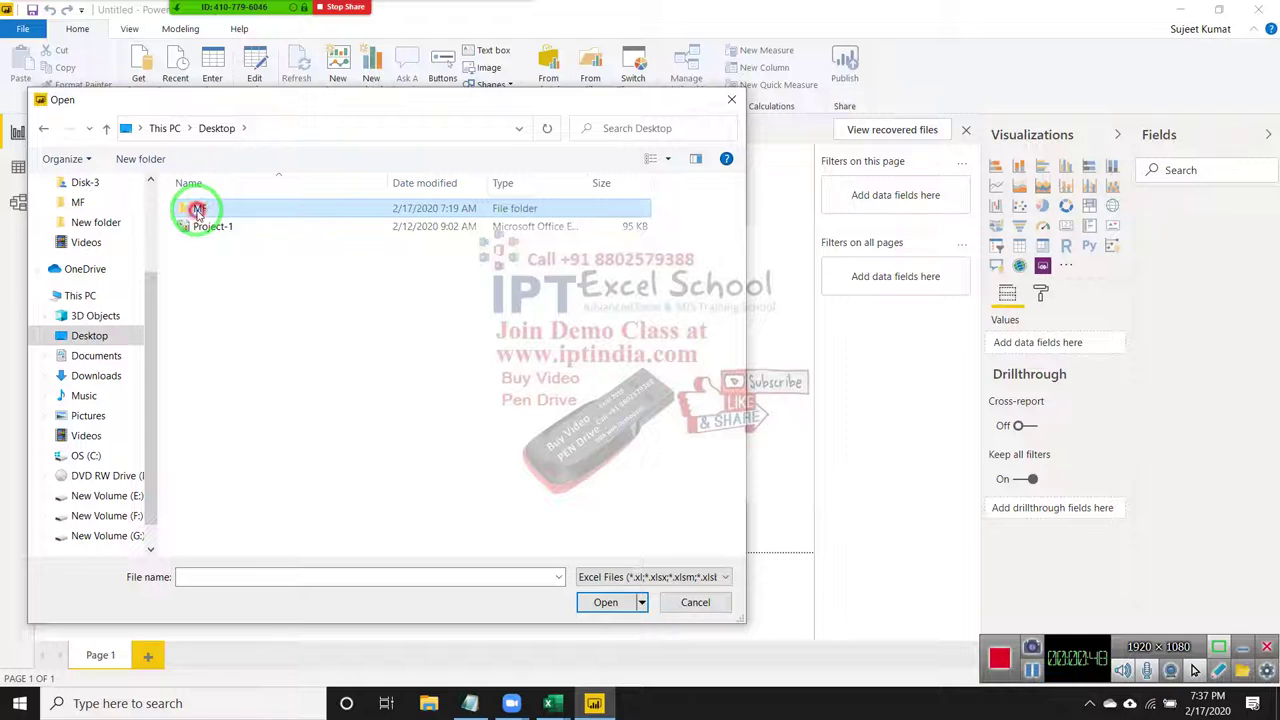
{"action": "double_click", "coordinate": [199, 212]}
{"action": "double_click", "coordinate": [199, 210]}
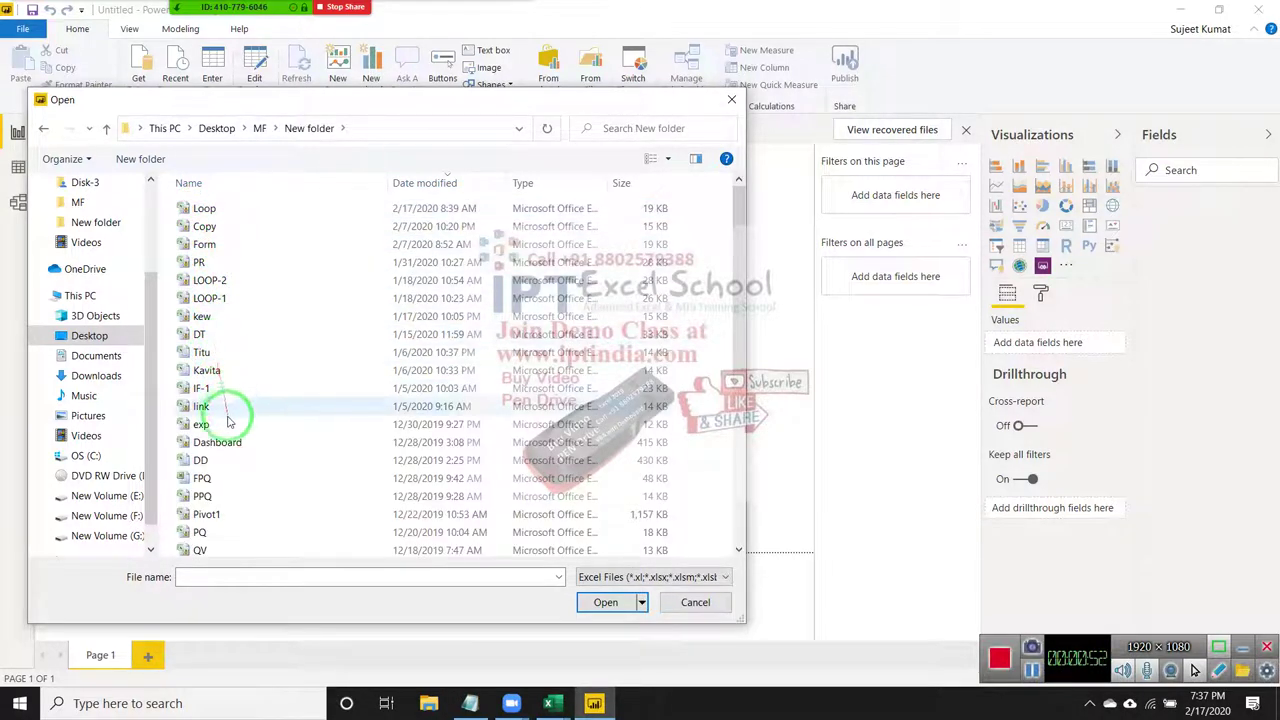
{"action": "scroll", "coordinate": [225, 518], "scroll_direction": "down", "scroll_amount": 4}
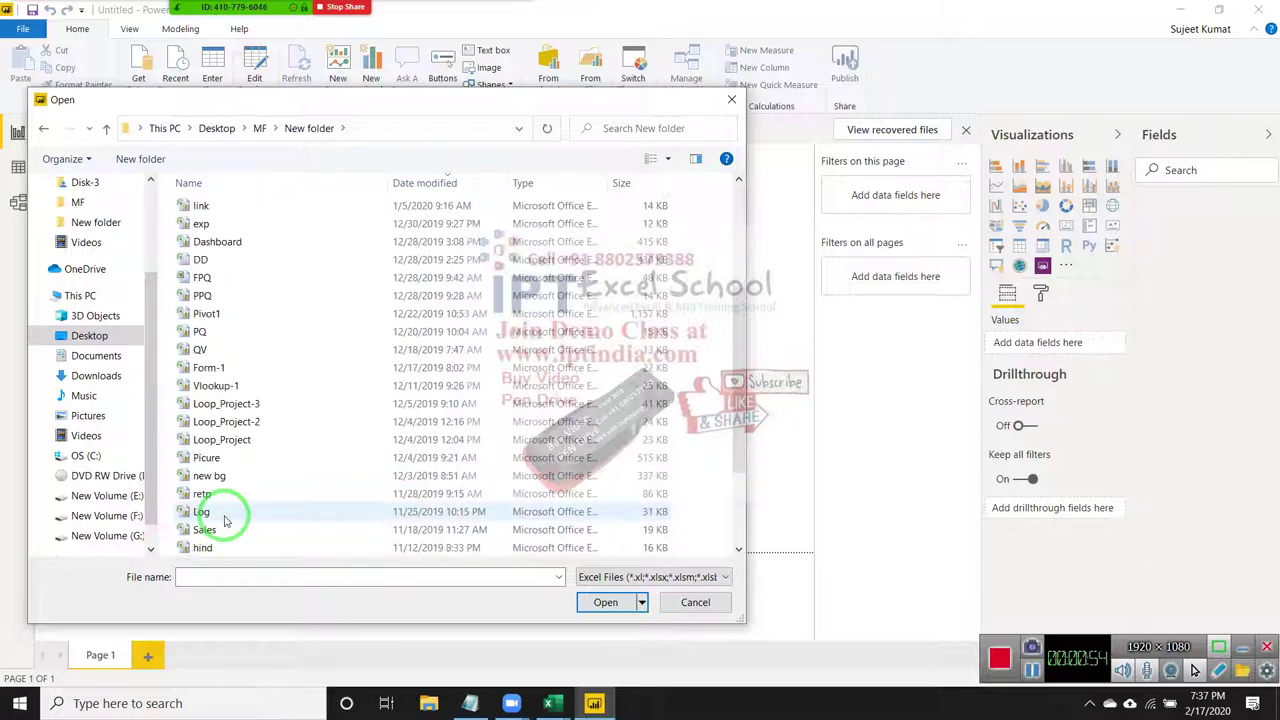
{"action": "scroll", "coordinate": [225, 518], "scroll_direction": "down", "scroll_amount": 1}
{"action": "scroll", "coordinate": [230, 540], "scroll_direction": "down", "scroll_amount": 2}
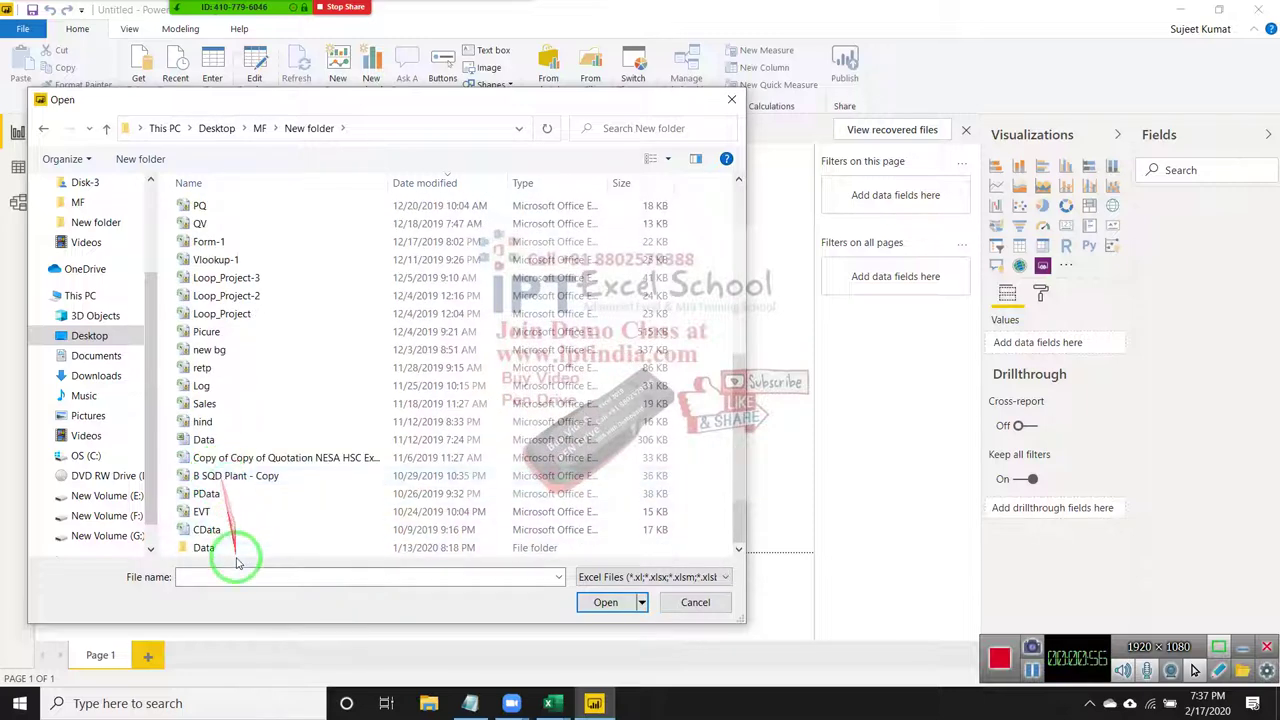
{"action": "left_click", "coordinate": [220, 530]}
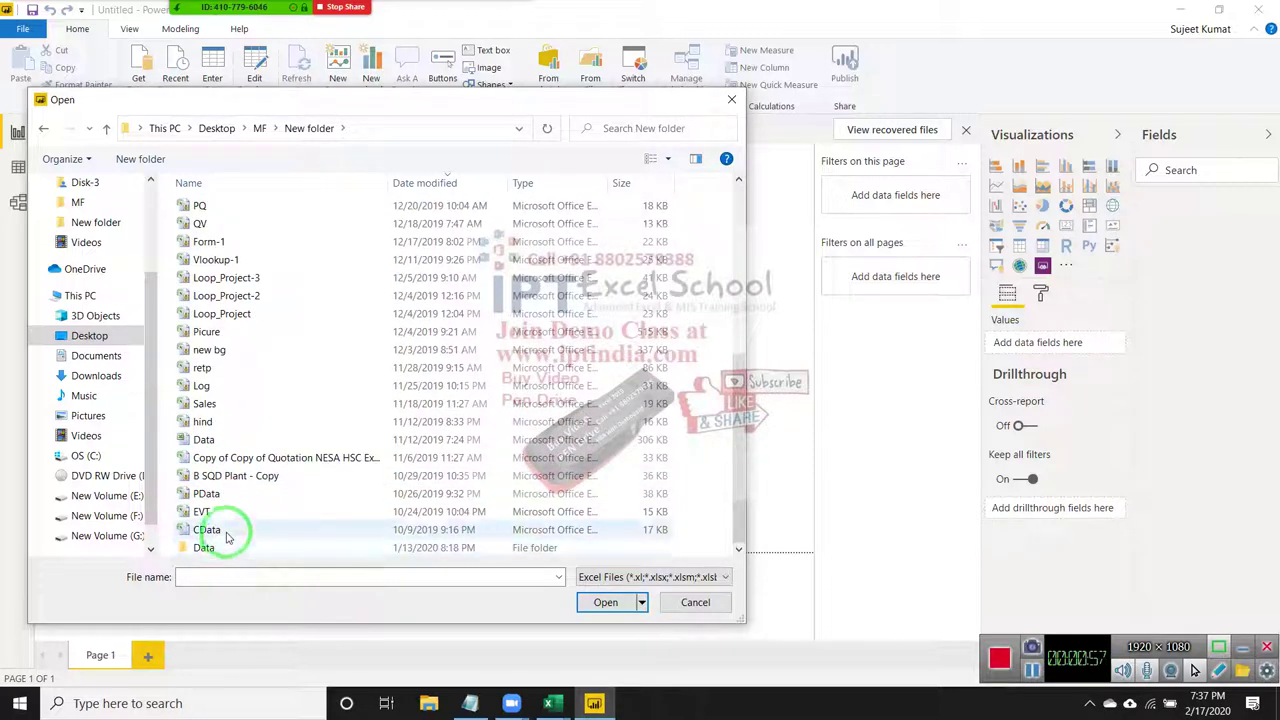
{"action": "left_click", "coordinate": [602, 605]}
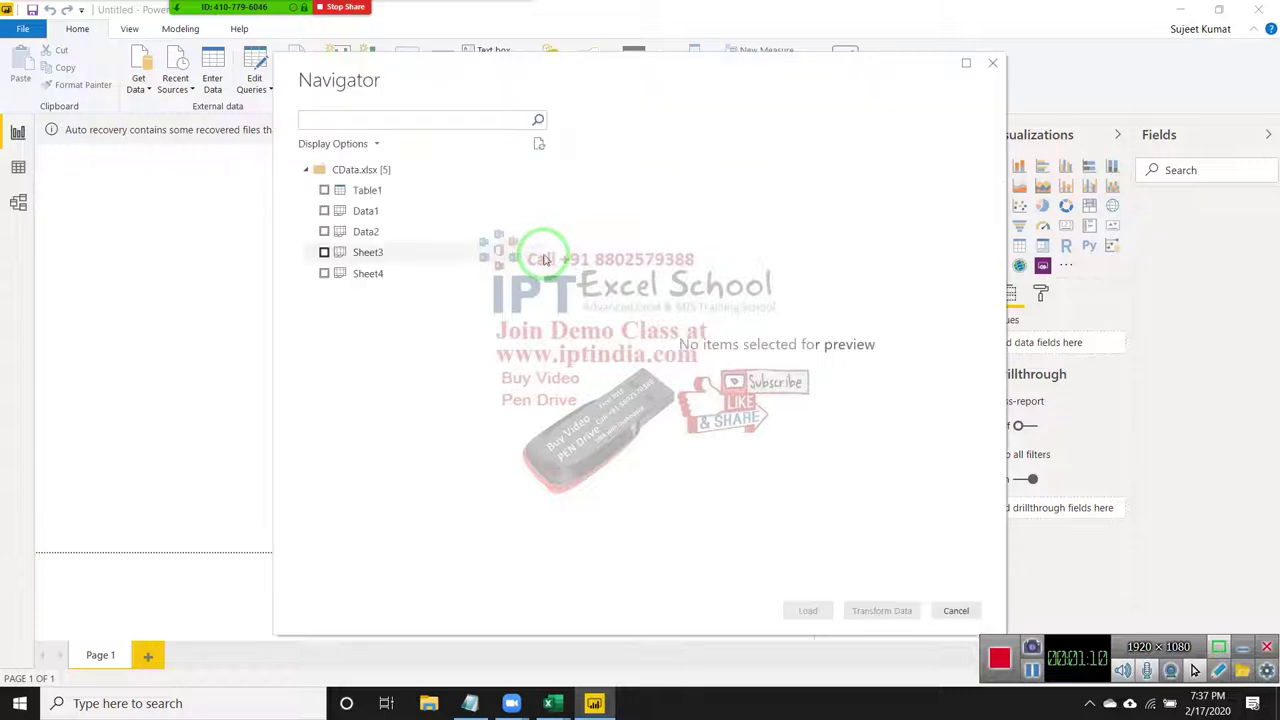
- Preview Table1, Data1, Data2, Sheet3 and Sheet4 in the Navigator
{"action": "left_click", "coordinate": [376, 196]}
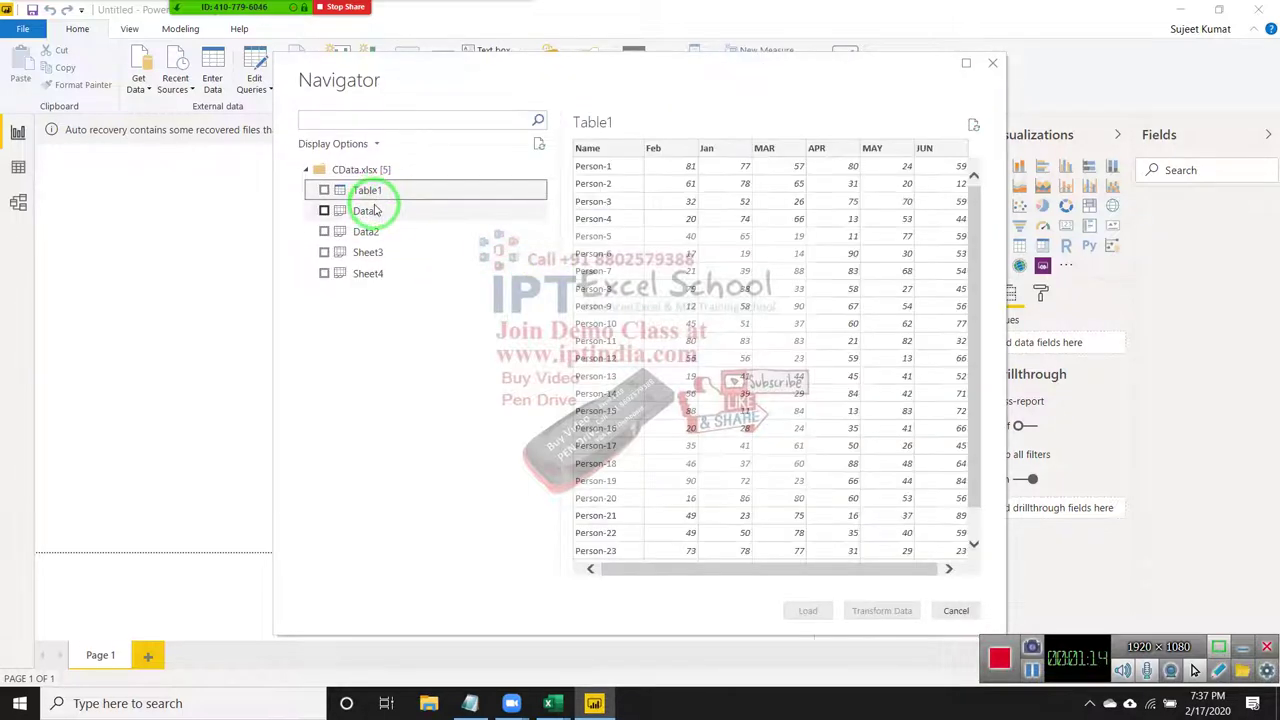
{"action": "left_click_drag", "start_coordinate": [380, 213], "coordinate": [677, 487]}
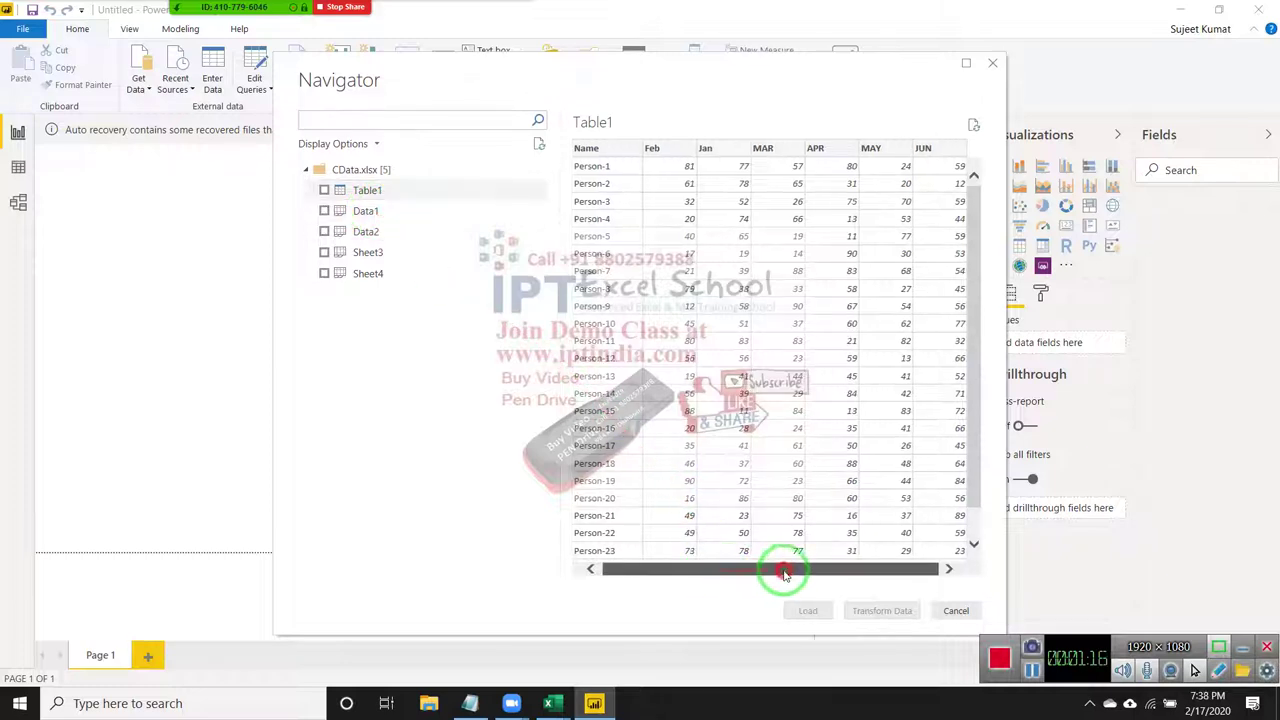
{"action": "left_click_drag", "start_coordinate": [835, 556], "coordinate": [355, 258]}
{"action": "left_click", "coordinate": [364, 211]}
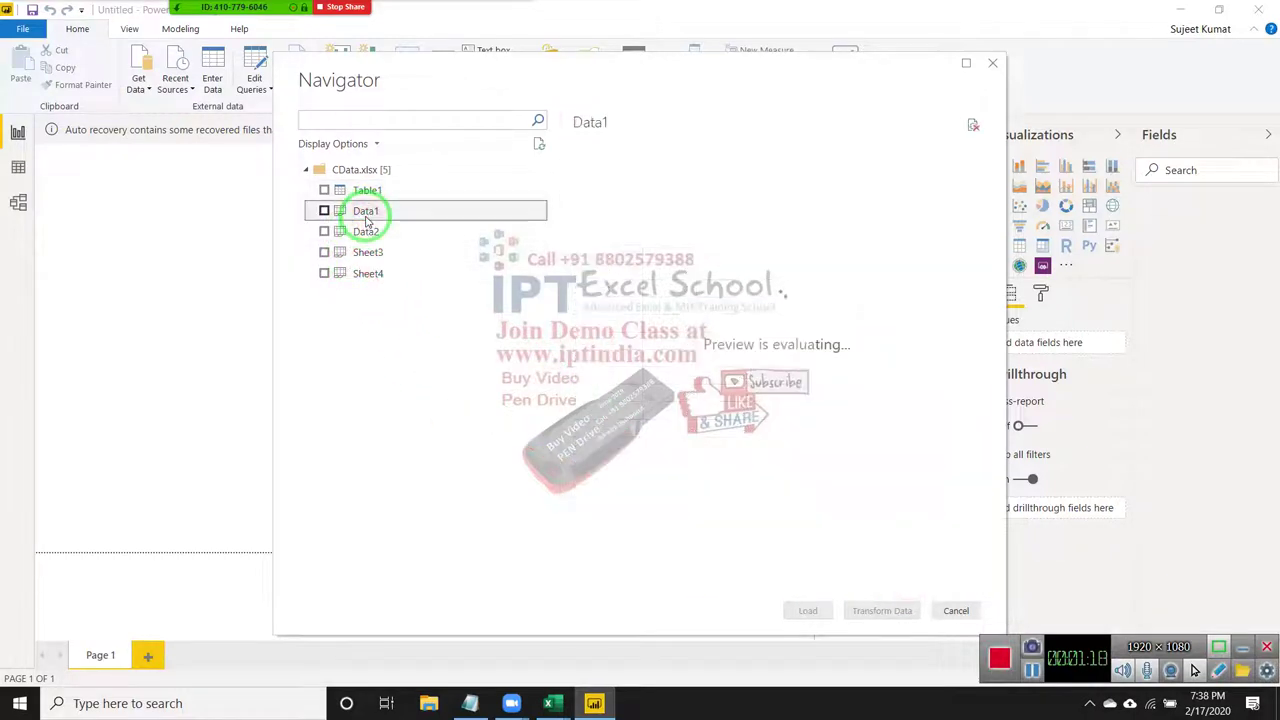
{"action": "left_click", "coordinate": [366, 232]}
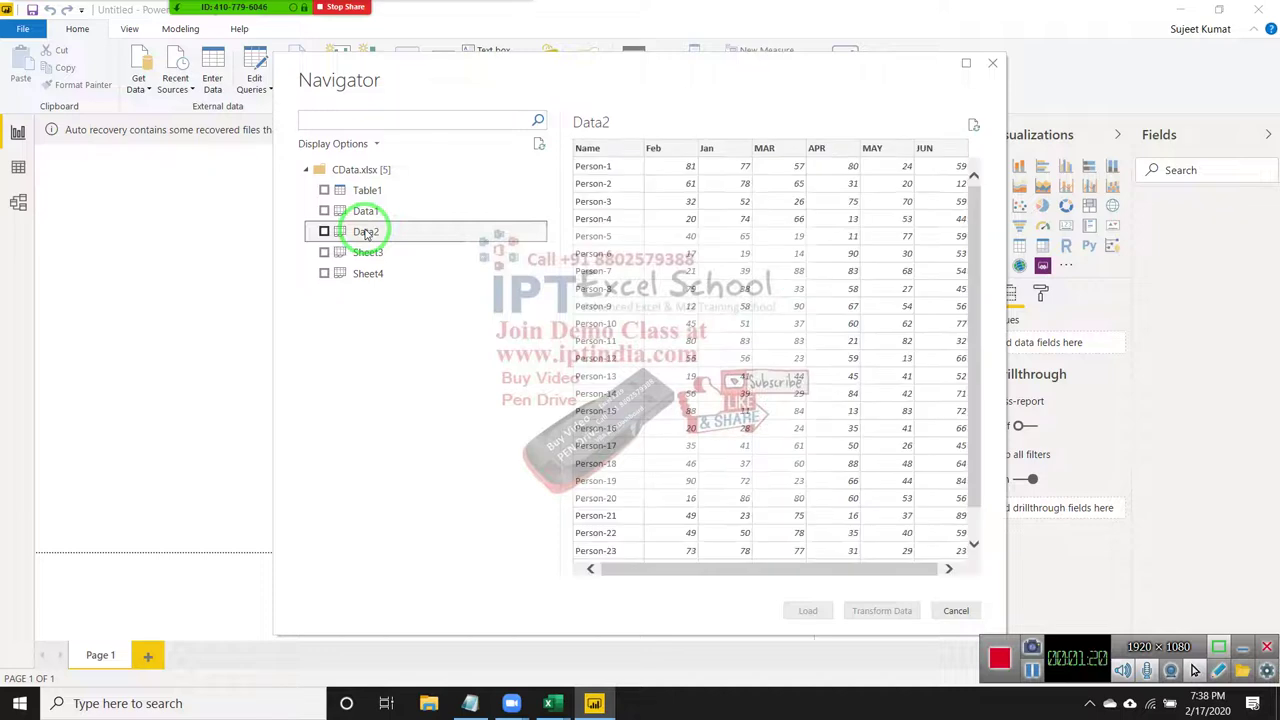
{"action": "left_click", "coordinate": [367, 256]}
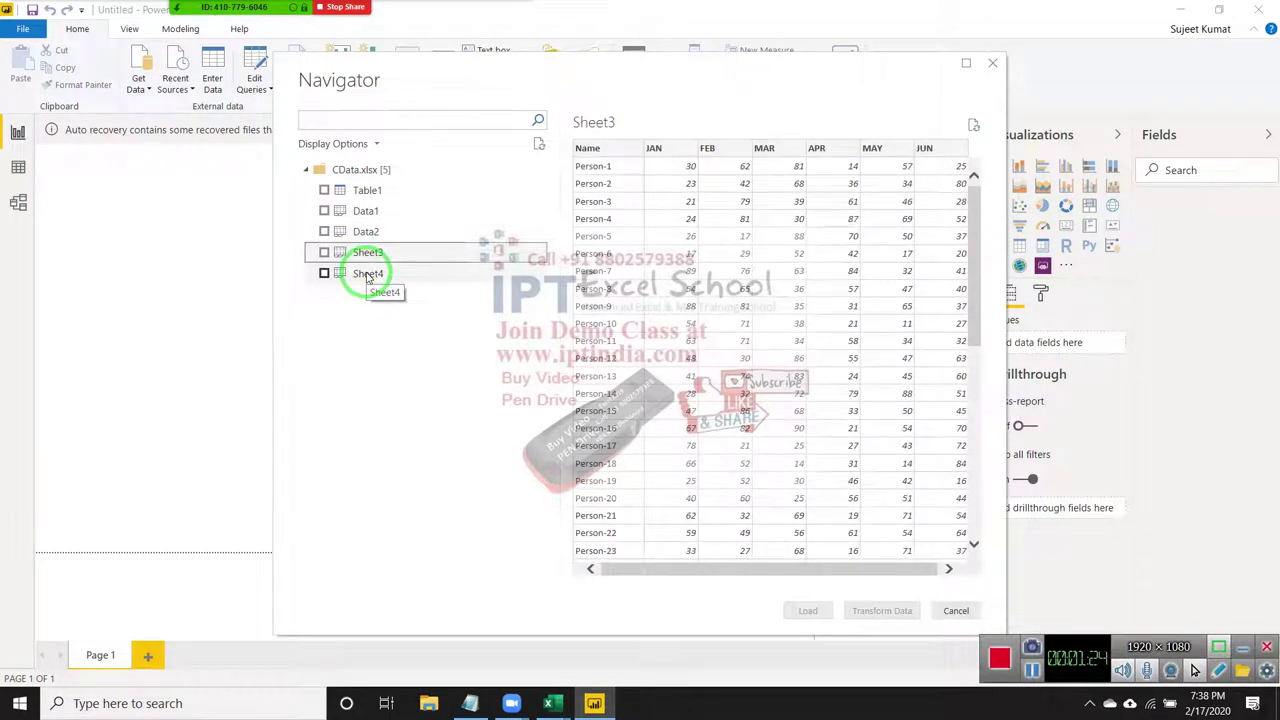
{"action": "left_click", "coordinate": [370, 276]}
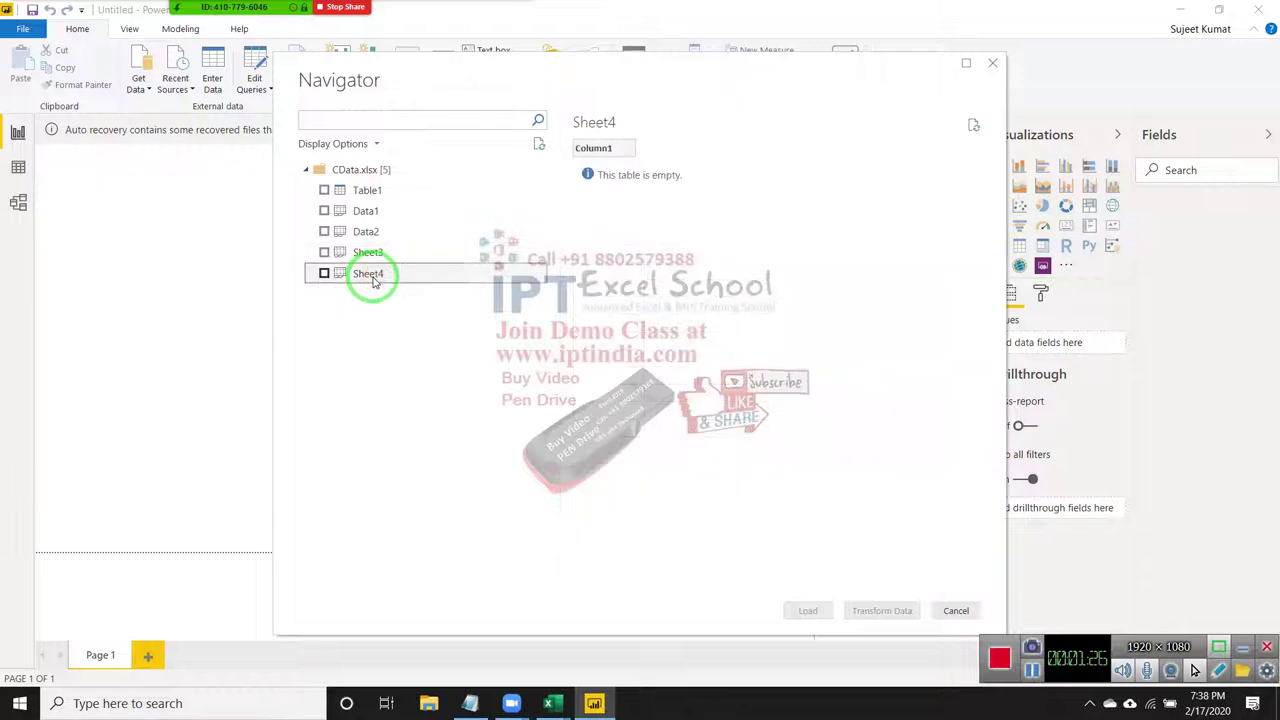
{"action": "left_click", "coordinate": [368, 253]}
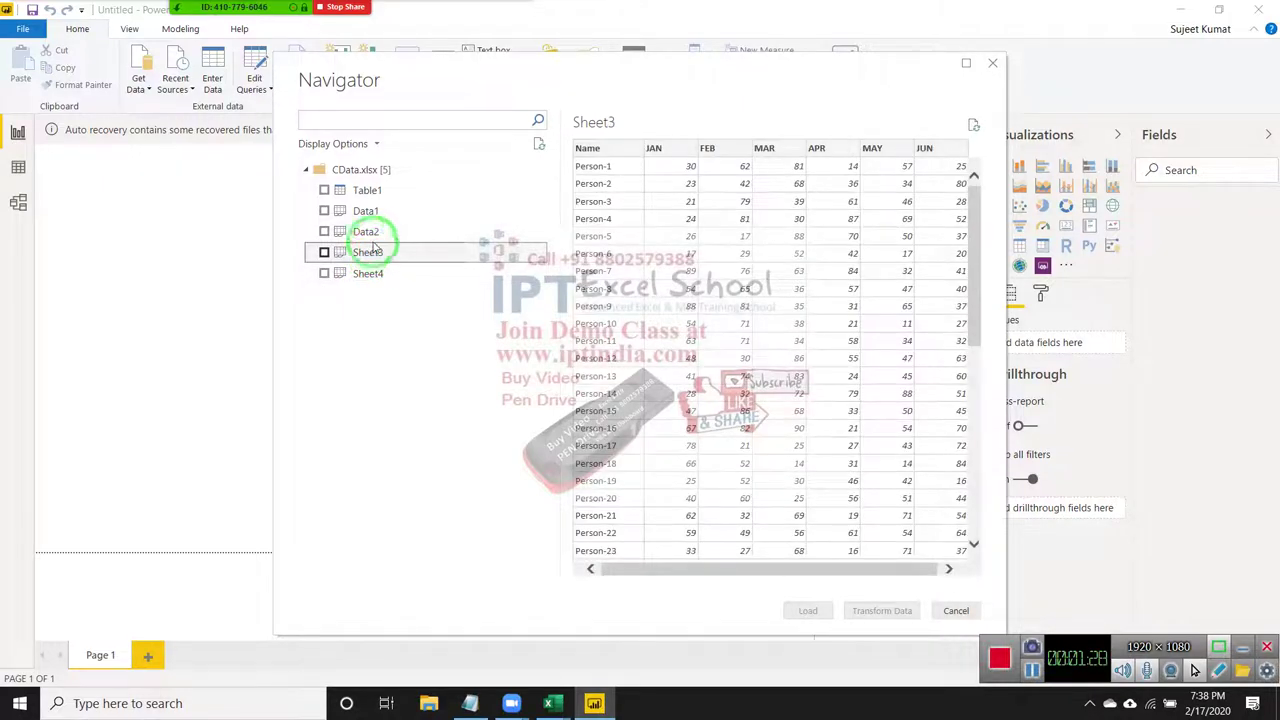
{"action": "left_click", "coordinate": [370, 212]}
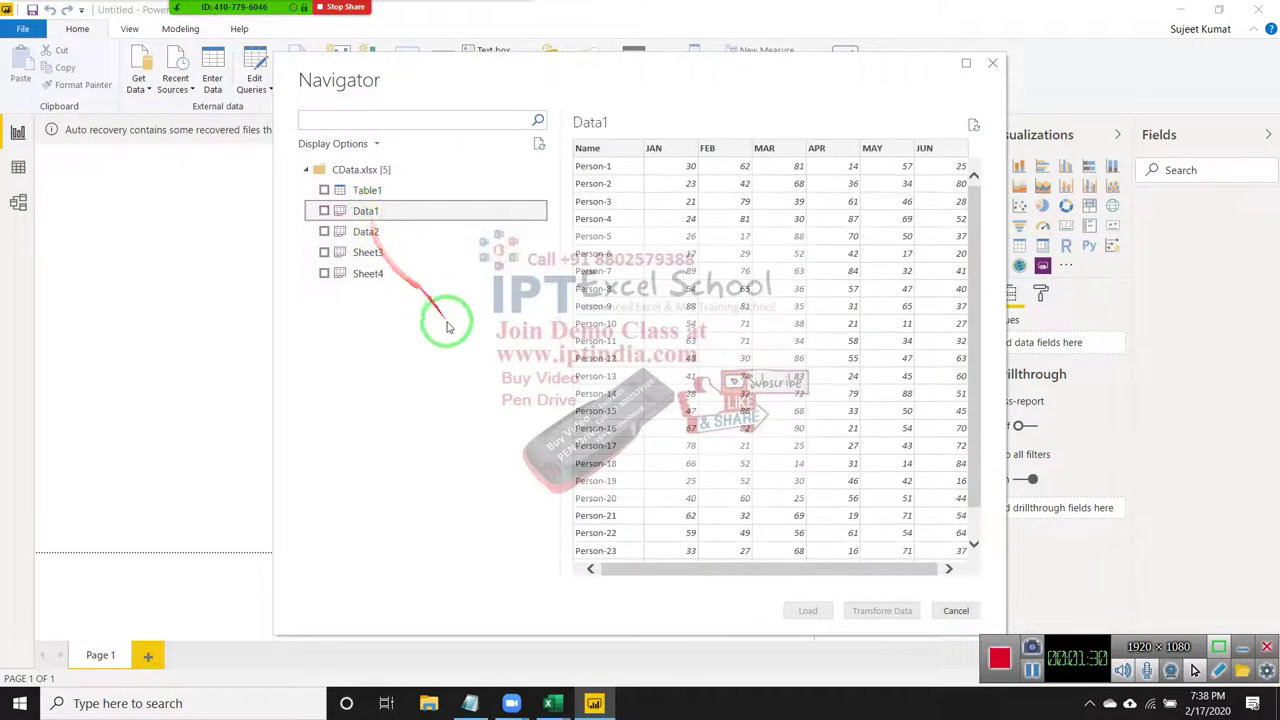
- Tick the Data1 sheet and load it into the model
{"action": "left_click", "coordinate": [786, 575]}
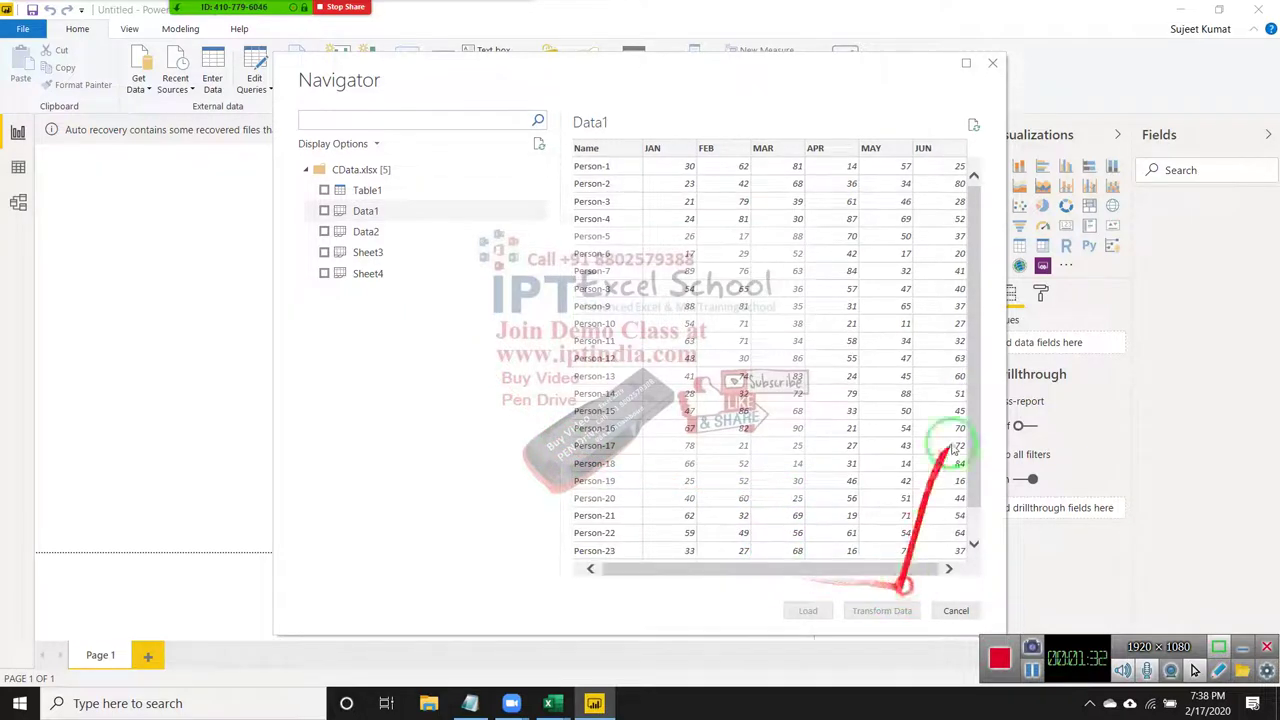
{"action": "scroll", "coordinate": [966, 500], "scroll_direction": "down", "scroll_amount": 2}
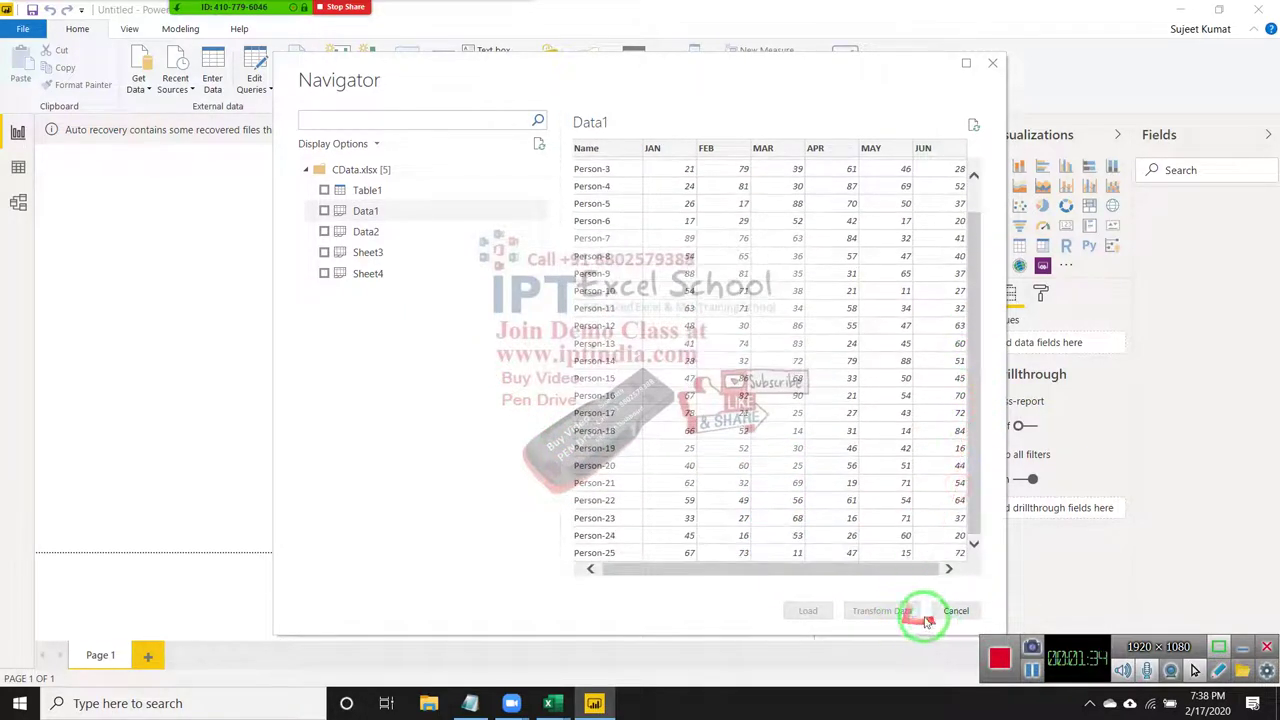
{"action": "left_click", "coordinate": [324, 211]}
{"action": "left_click", "coordinate": [805, 612]}
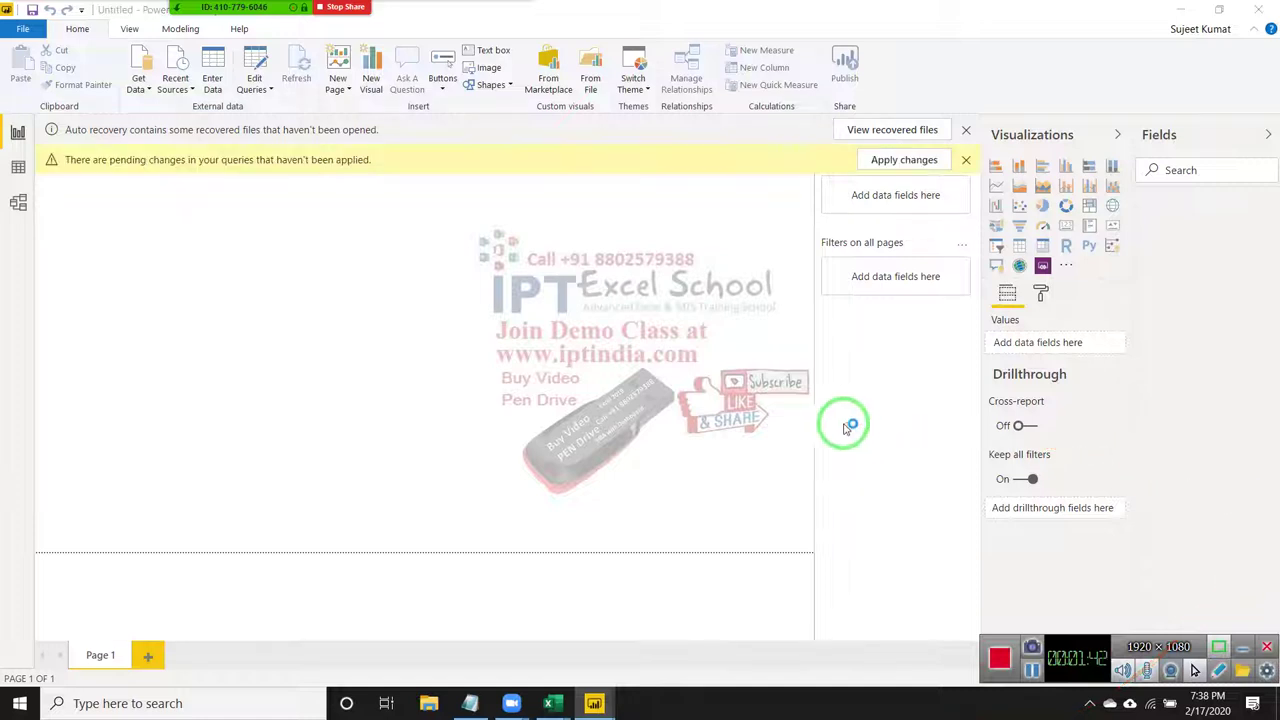
- Apply the pending query changes so Data1 with Name and JAN–JUN appears in Fields
{"action": "left_click", "coordinate": [904, 161]}
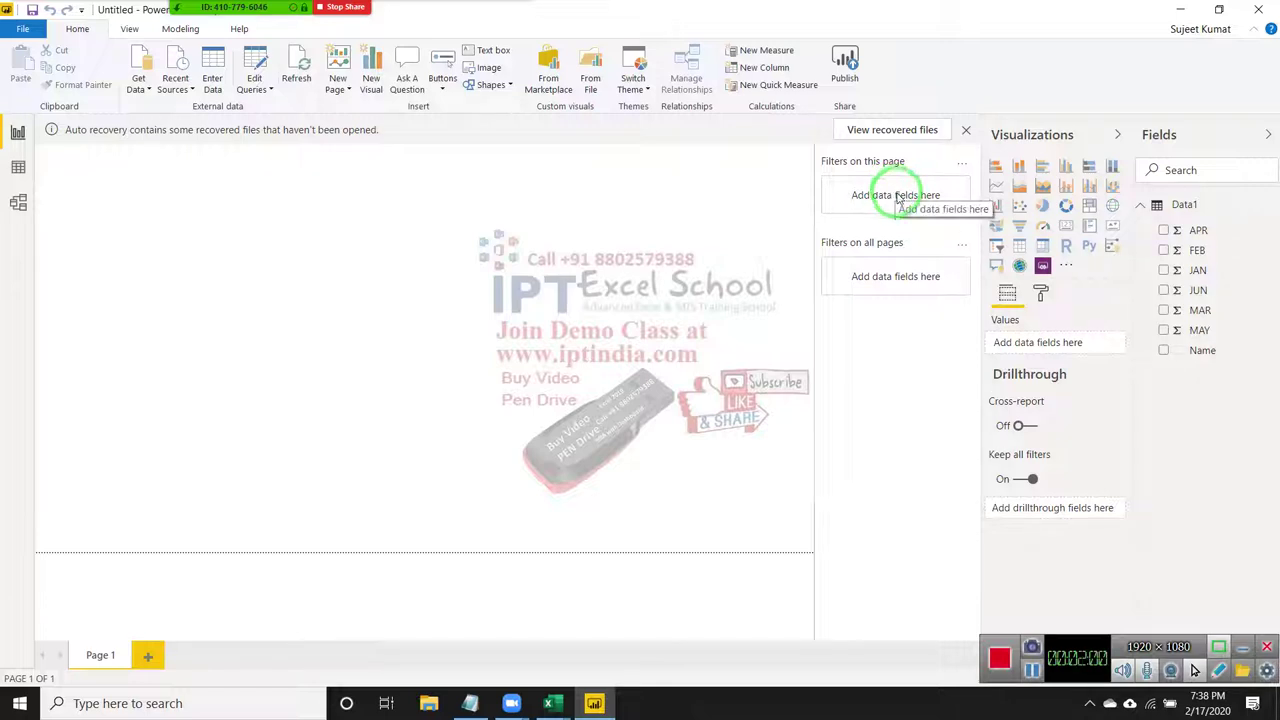
{"action": "left_click", "coordinate": [20, 133]}
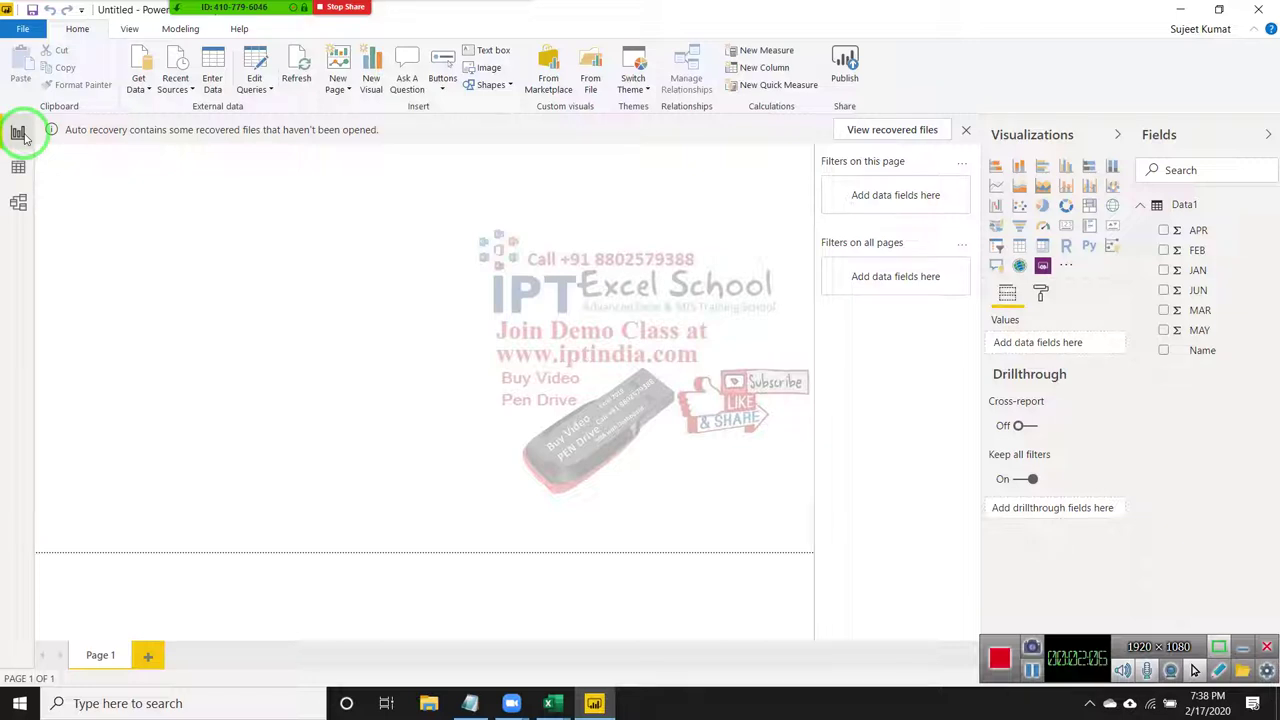
- Show the Data1 grid of 25 persons with their JAN through JUN values
{"action": "left_click", "coordinate": [18, 168]}
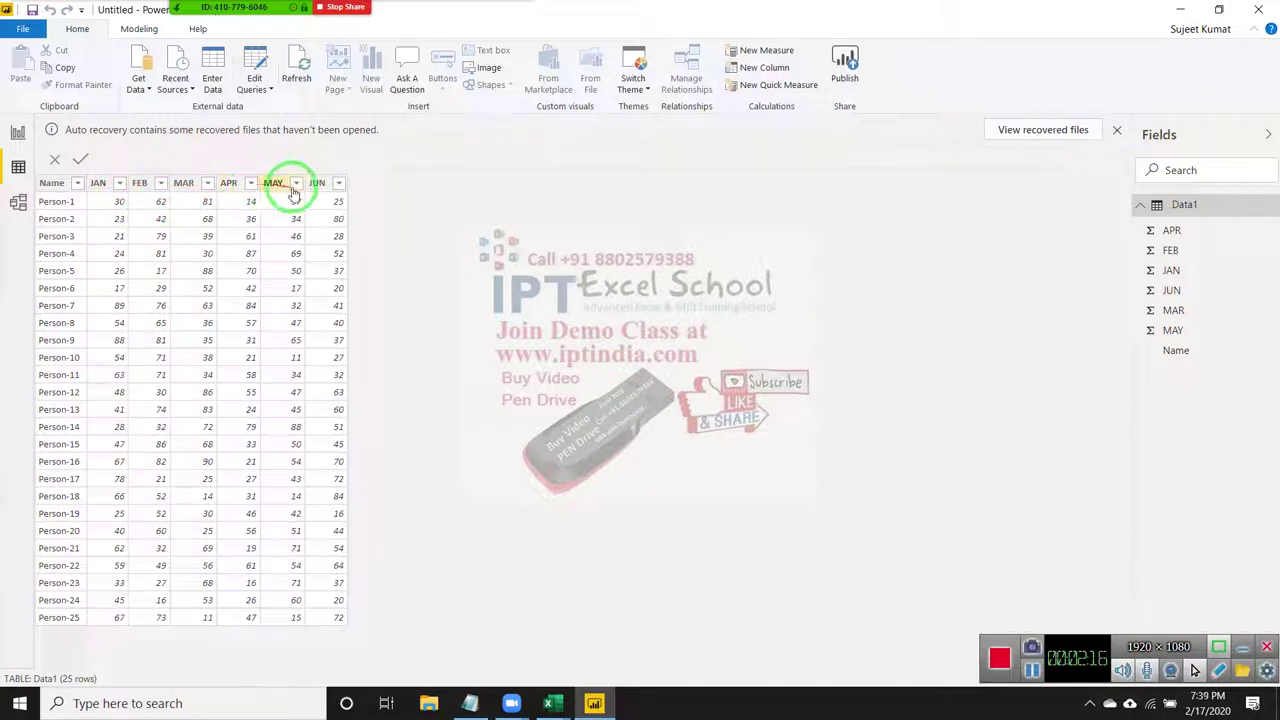
{"action": "left_click_drag", "start_coordinate": [86, 200], "coordinate": [372, 185]}
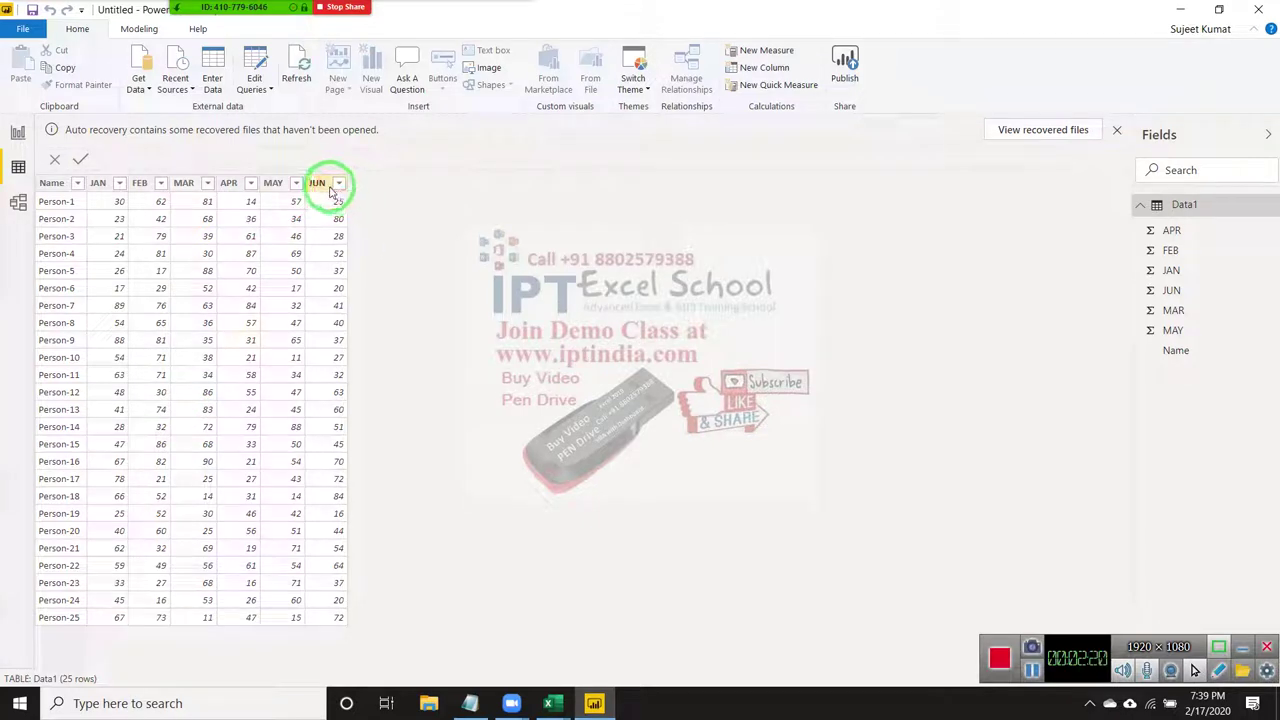
{"action": "left_click", "coordinate": [330, 186]}
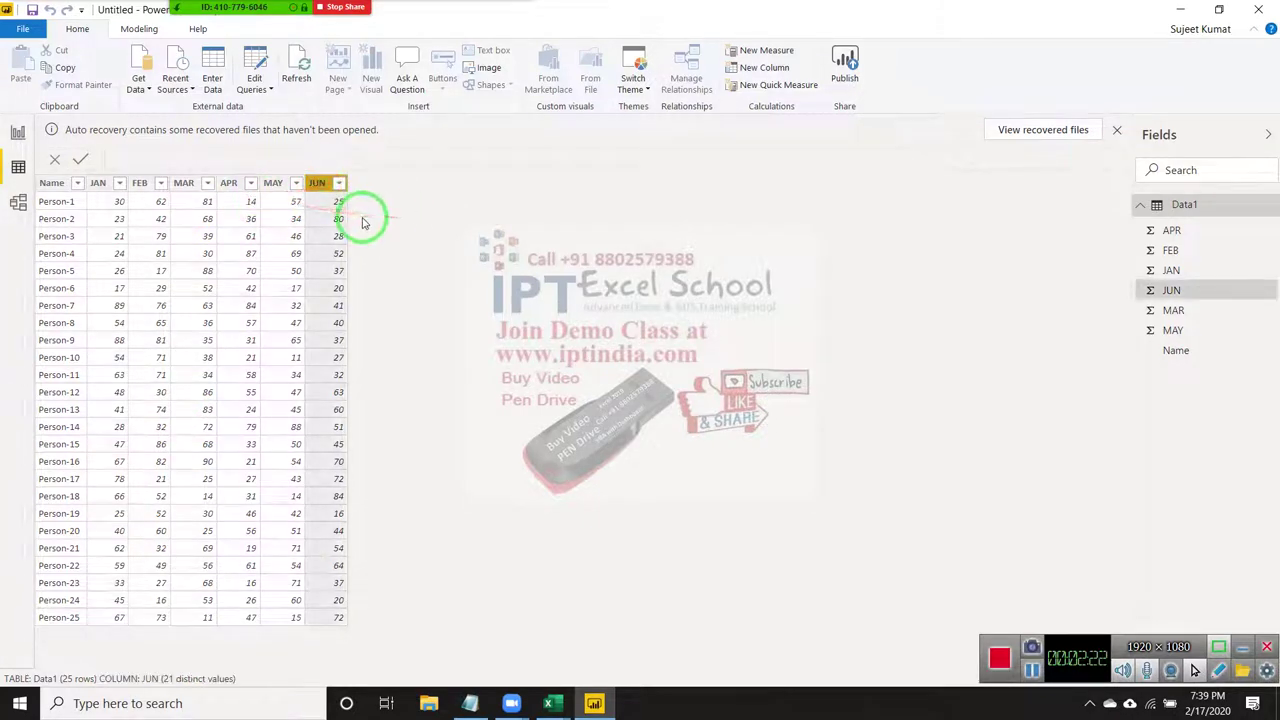
{"action": "left_click_drag", "start_coordinate": [43, 228], "coordinate": [309, 236]}
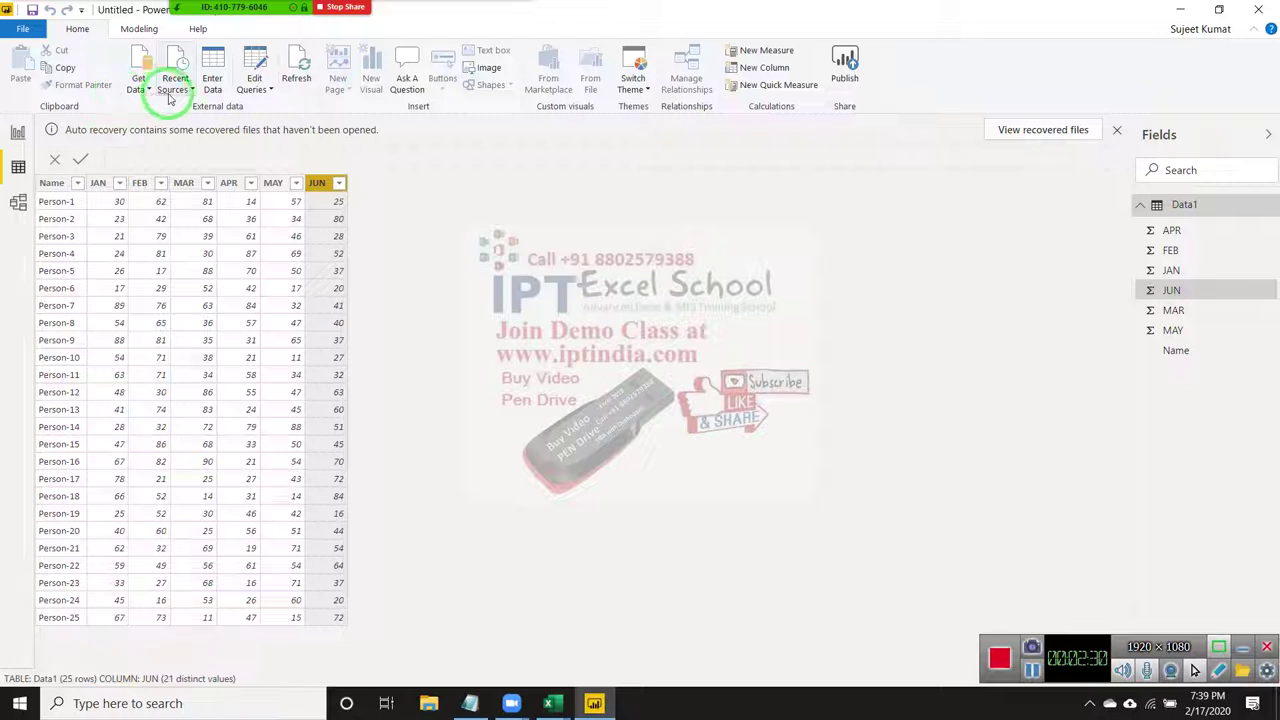
- Start a new Total column, try a SUM formula, then clear it back to Total =
{"action": "left_click", "coordinate": [139, 28]}
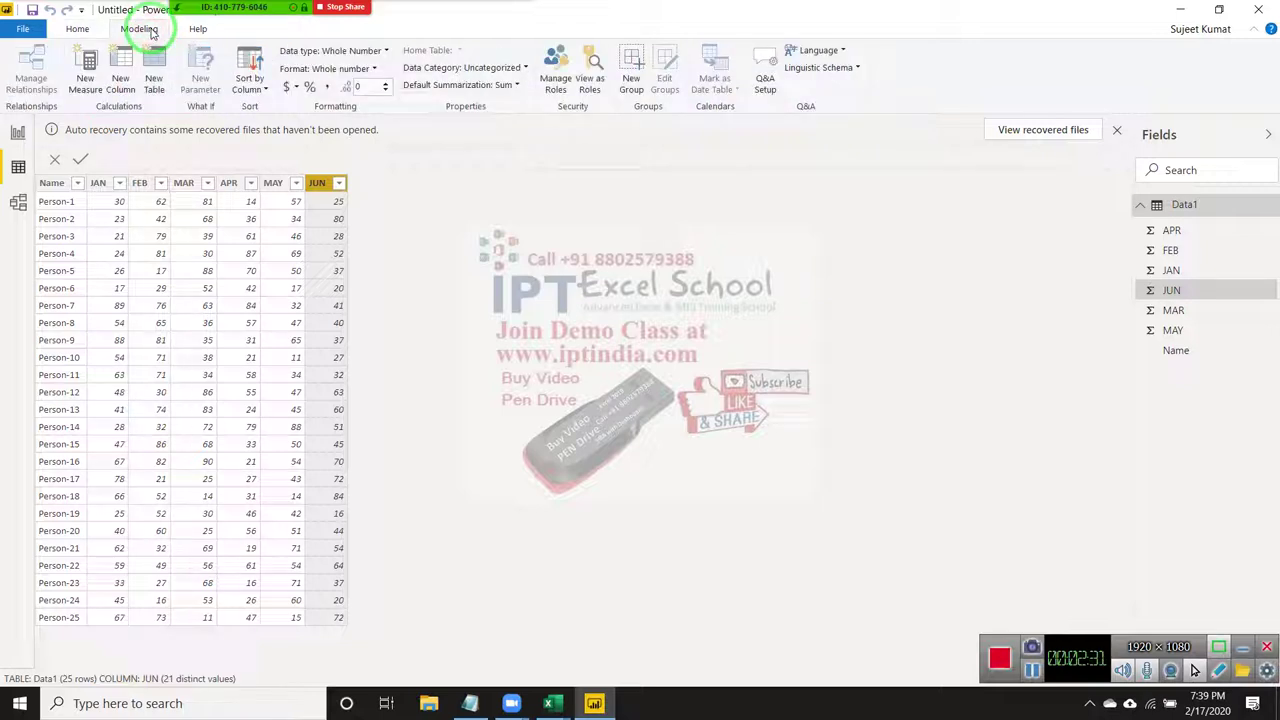
{"action": "left_click", "coordinate": [131, 90]}
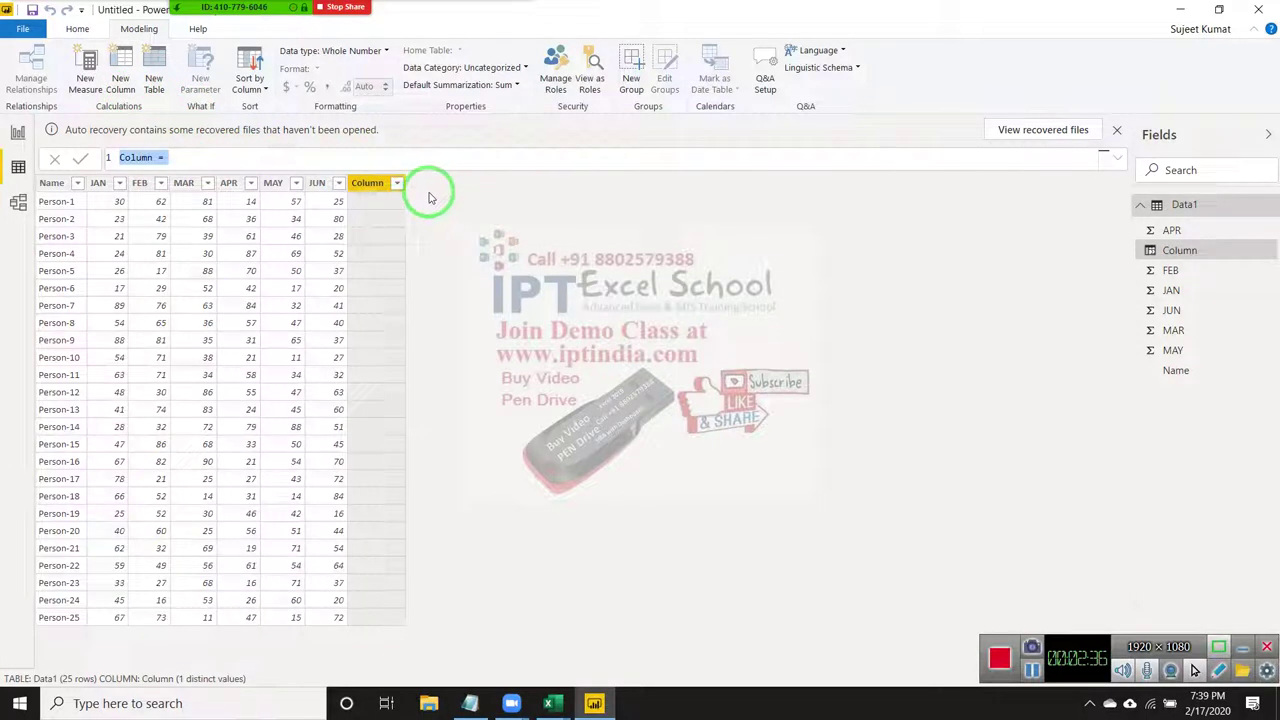
{"action": "double_click", "coordinate": [135, 157]}
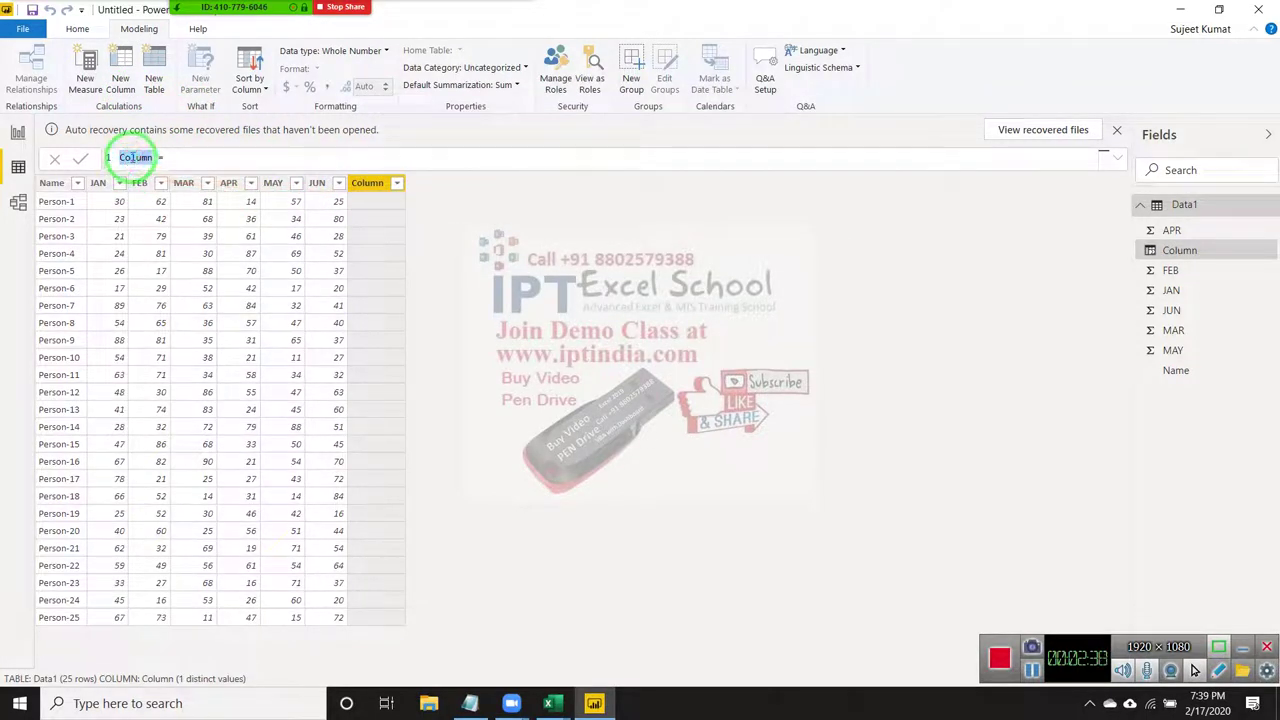
{"action": "type", "text": "Tota"}
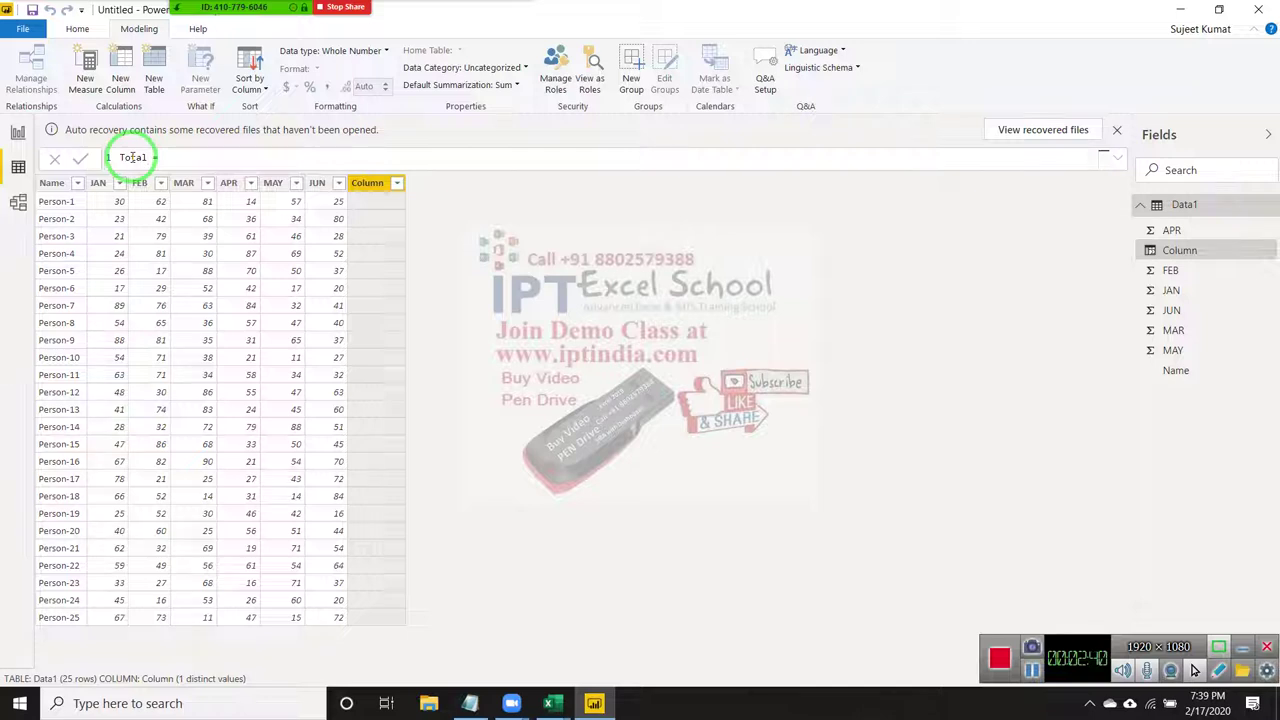
{"action": "left_click", "coordinate": [187, 154]}
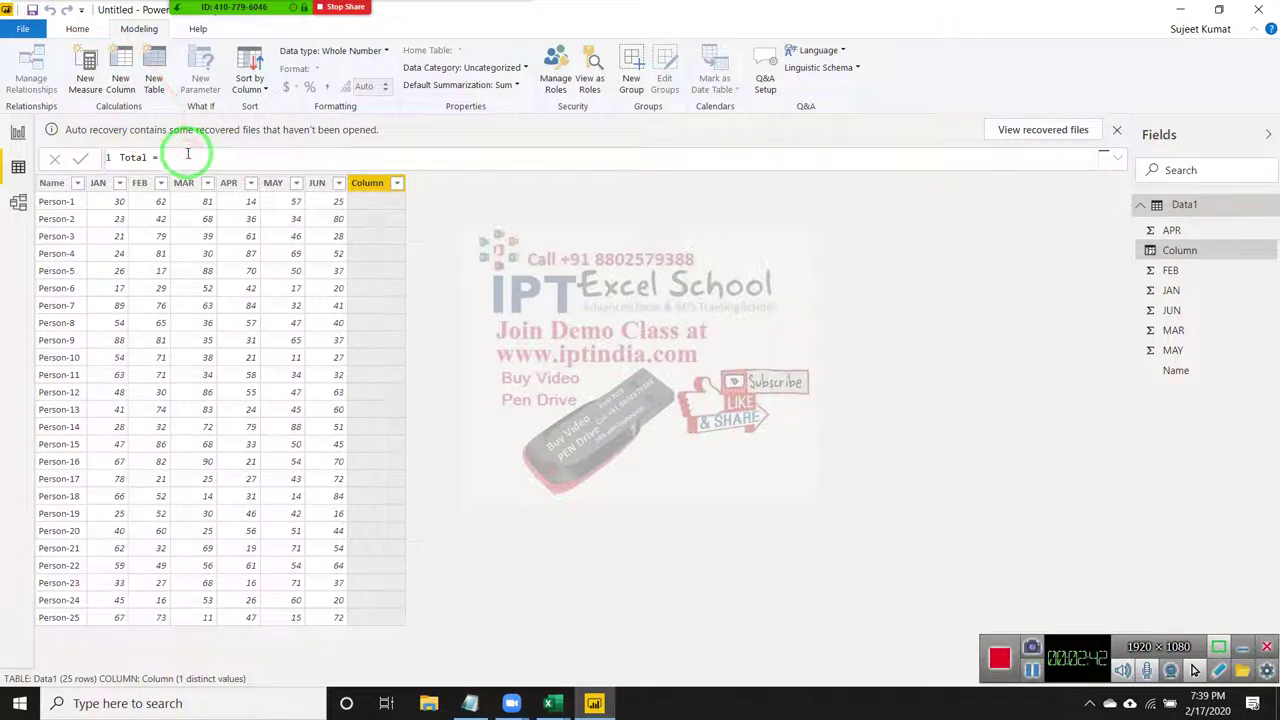
{"action": "type", "text": "sum"}
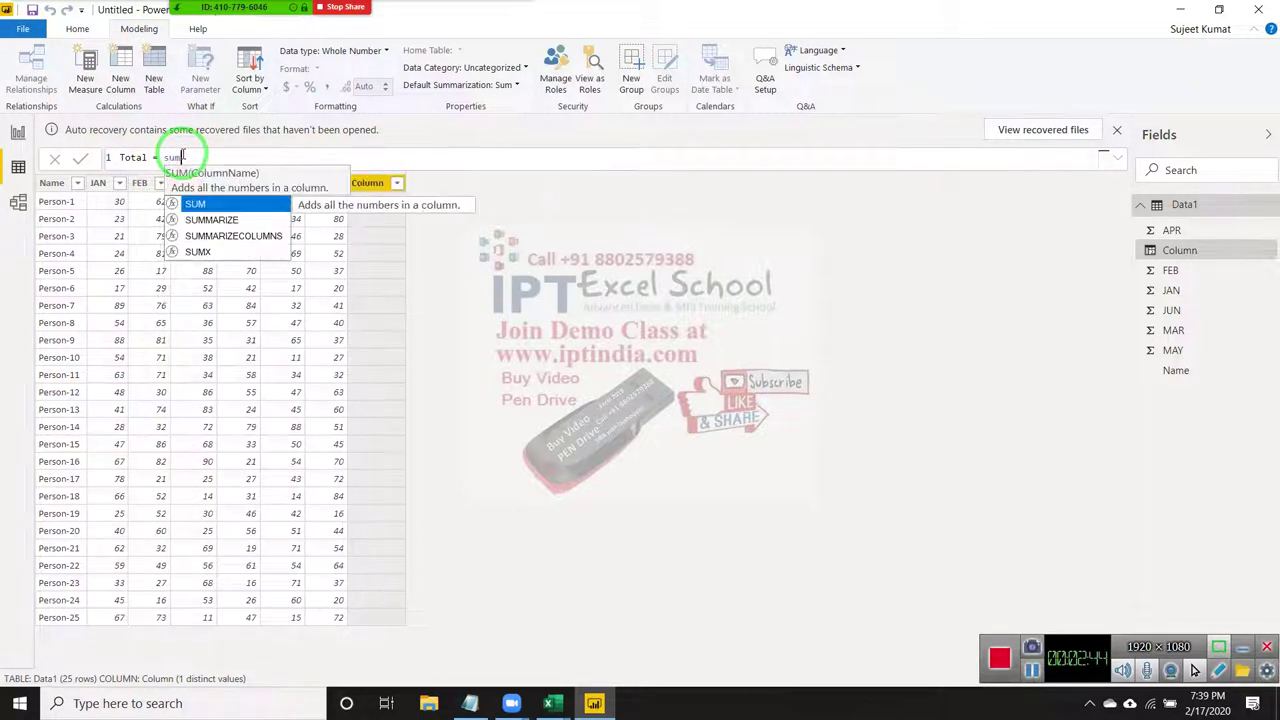
{"action": "key", "text": "Tab"}
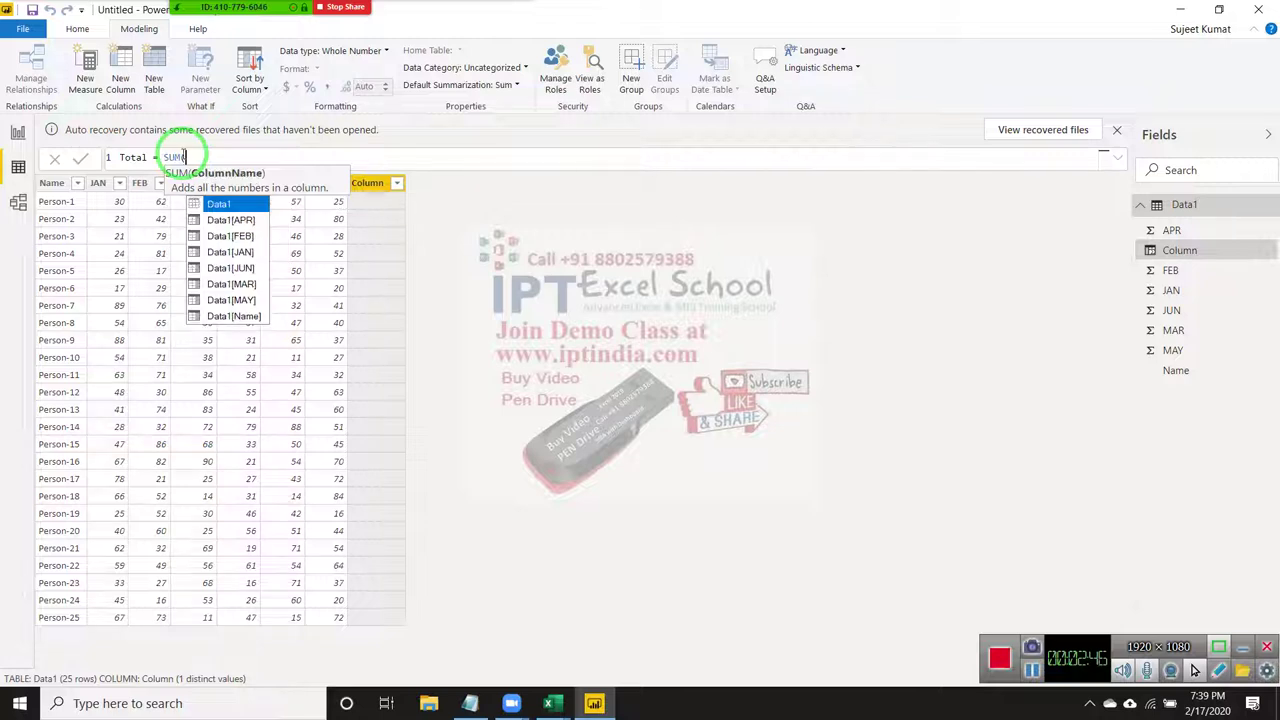
{"action": "key", "text": "Down"}
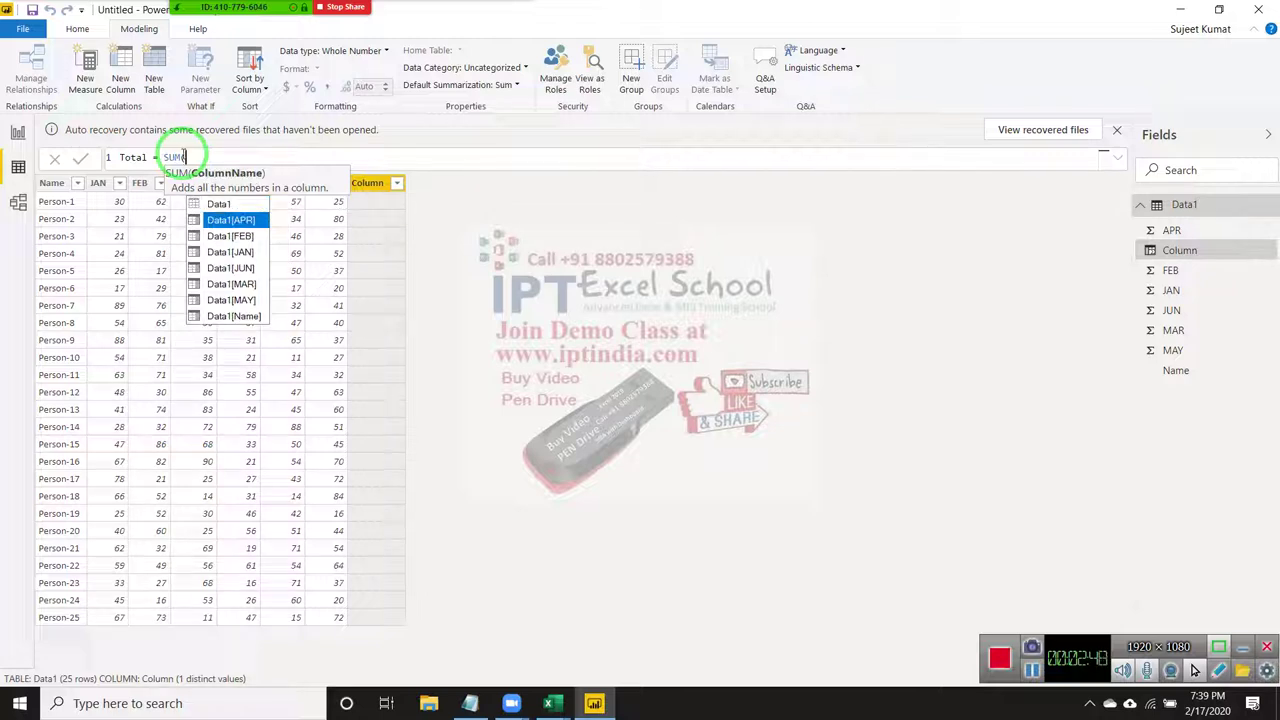
{"action": "key", "text": "Tab"}
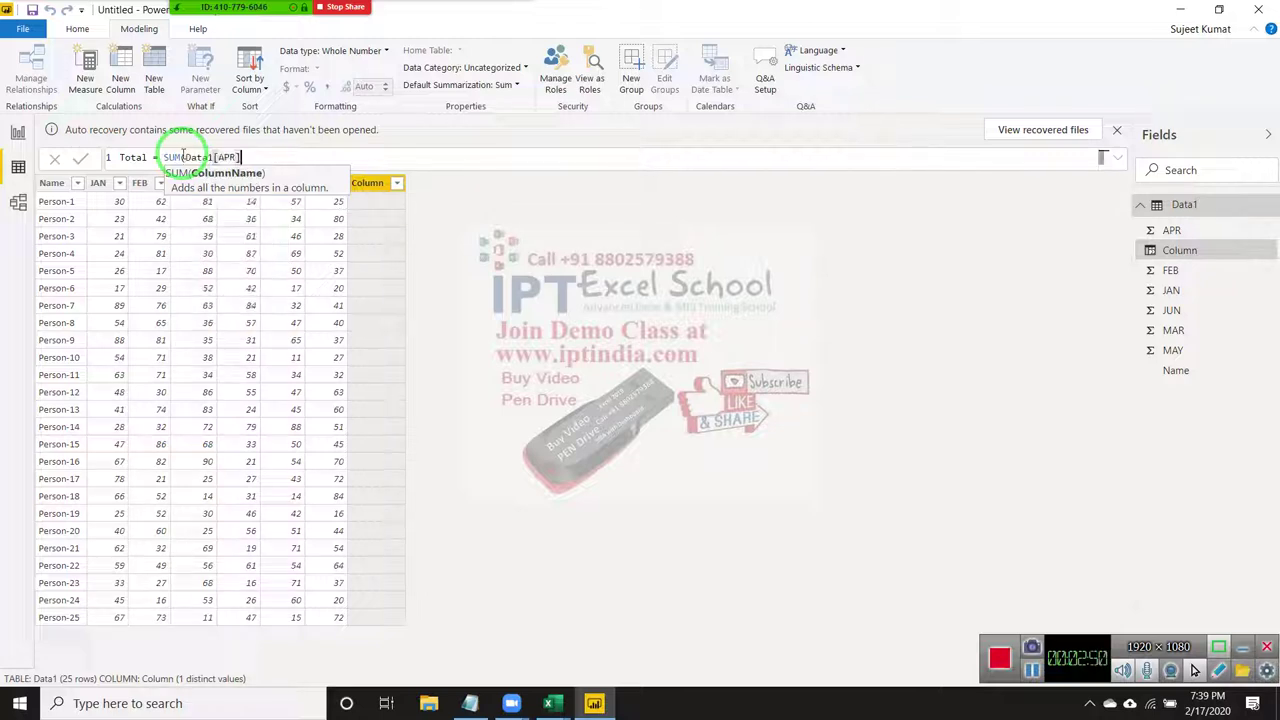
{"action": "type", "text": ","}
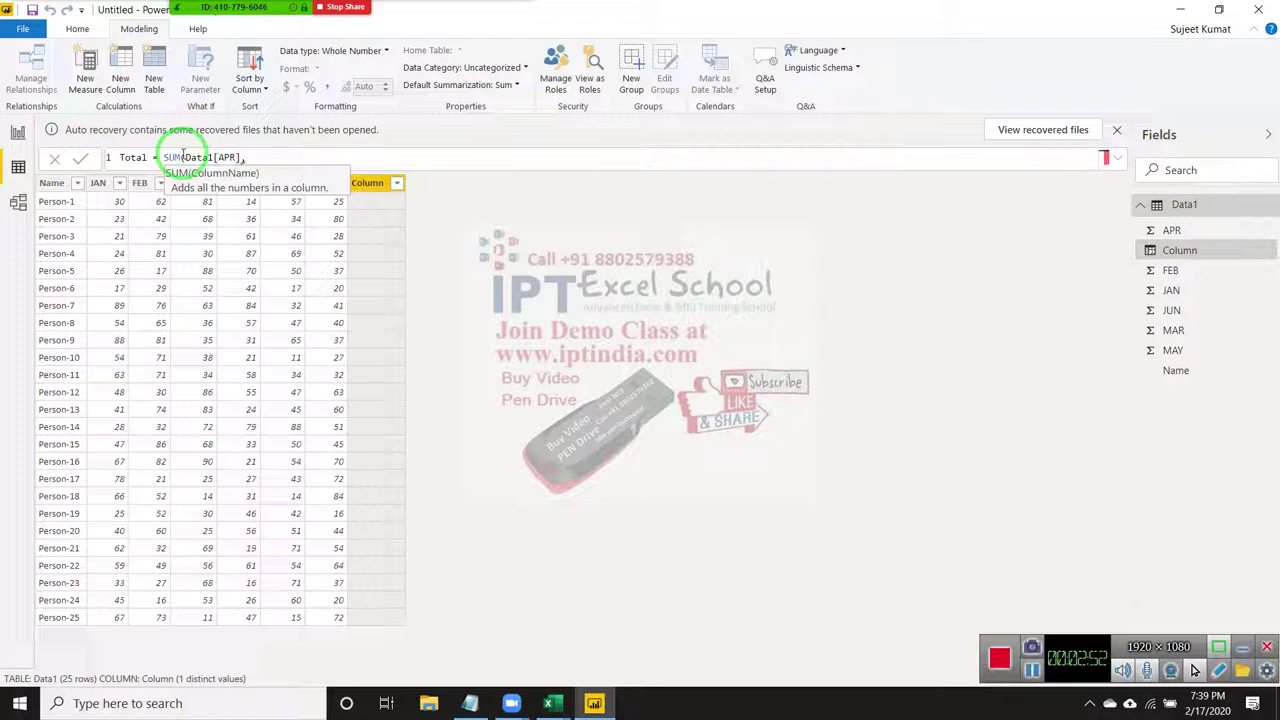
{"action": "key", "text": "BackSpace"}
{"action": "key", "text": "BackSpace"}
{"action": "key", "text": "BackSpace"}
{"action": "key", "text": "BackSpace"}
{"action": "key", "text": "BackSpace"}
{"action": "key", "text": "BackSpace"}
{"action": "key", "text": "BackSpace"}
{"action": "key", "text": "BackSpace"}
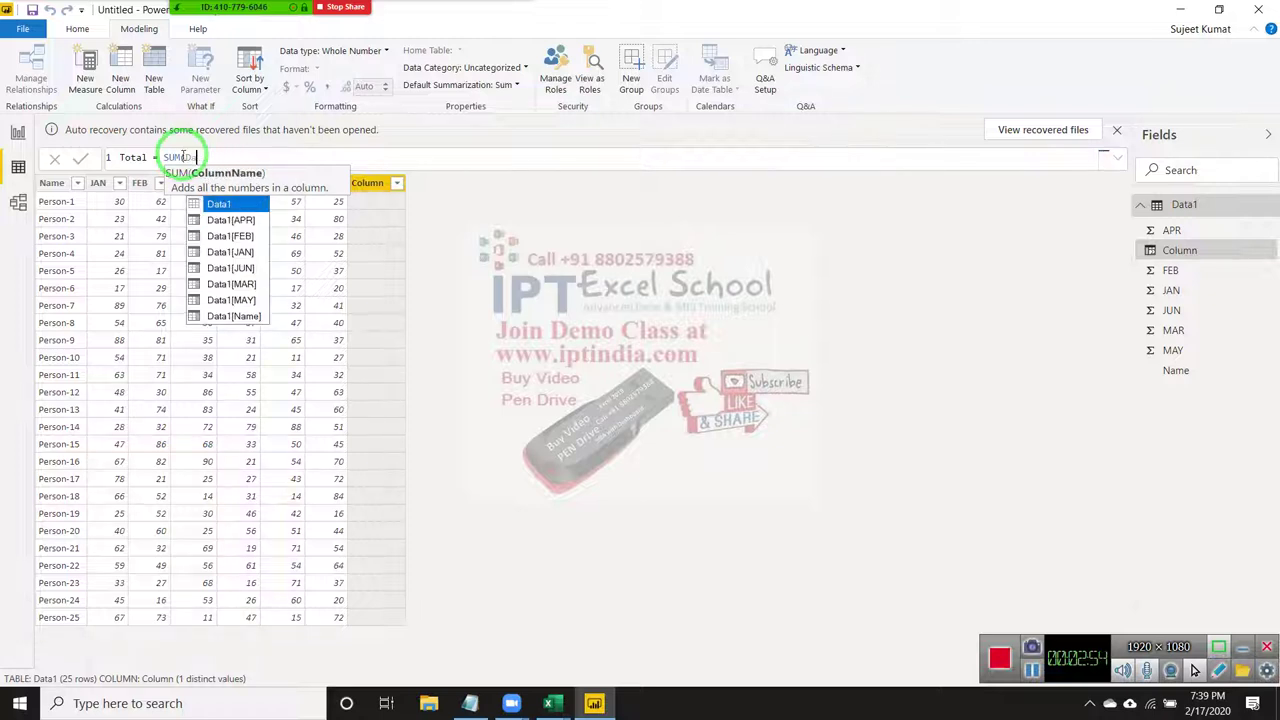
{"action": "key", "text": "BackSpace"}
{"action": "key", "text": "BackSpace"}
{"action": "key", "text": "BackSpace"}
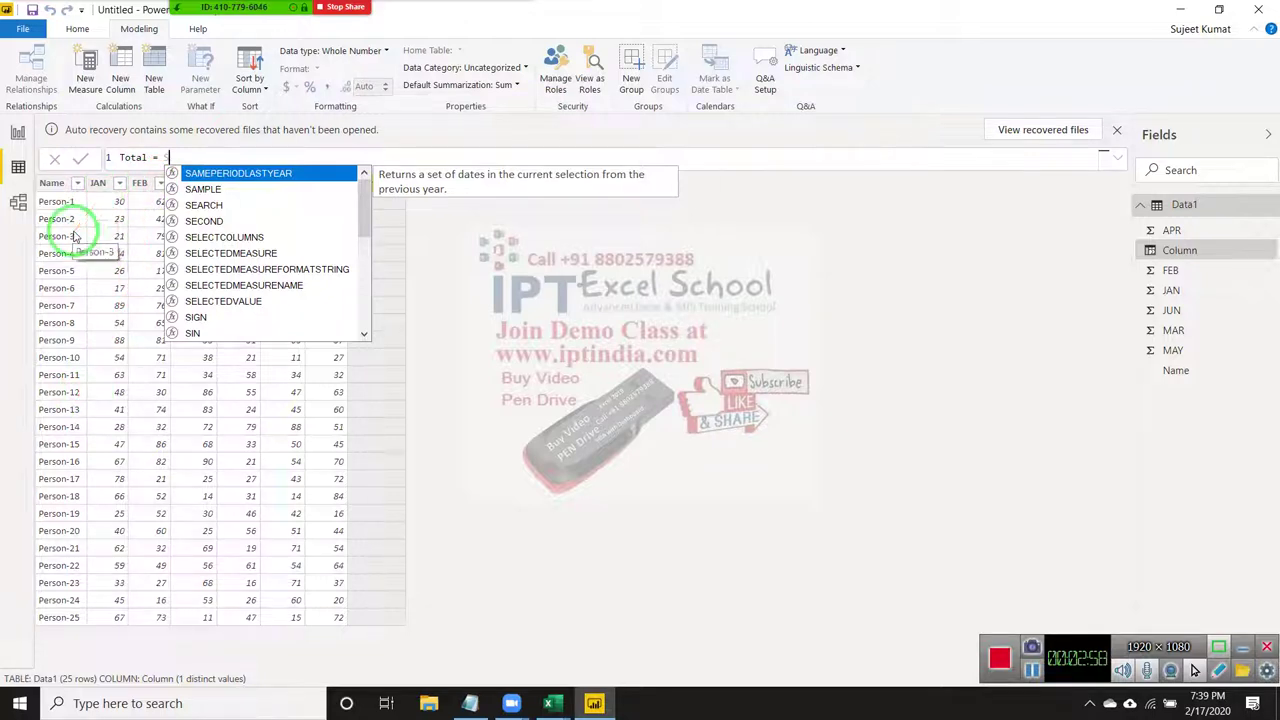
{"action": "key", "text": "BackSpace"}
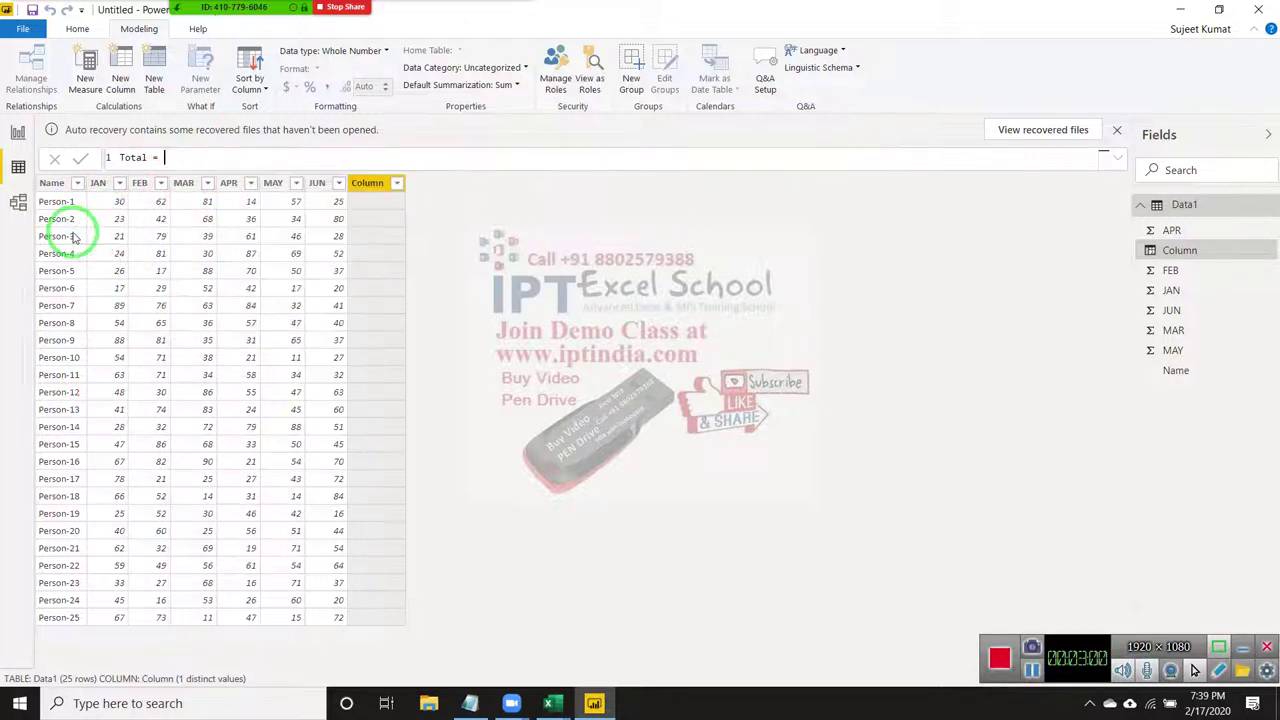
- Complete Total = Data1[JAN]+Data1[FEB]+Data1[MAR]+Data1[APR]+Data1[MAY]+Data1[JUN] and commit it
{"action": "type", "text": "Data1[JAN]+f"}
{"action": "type", "text": "e"}
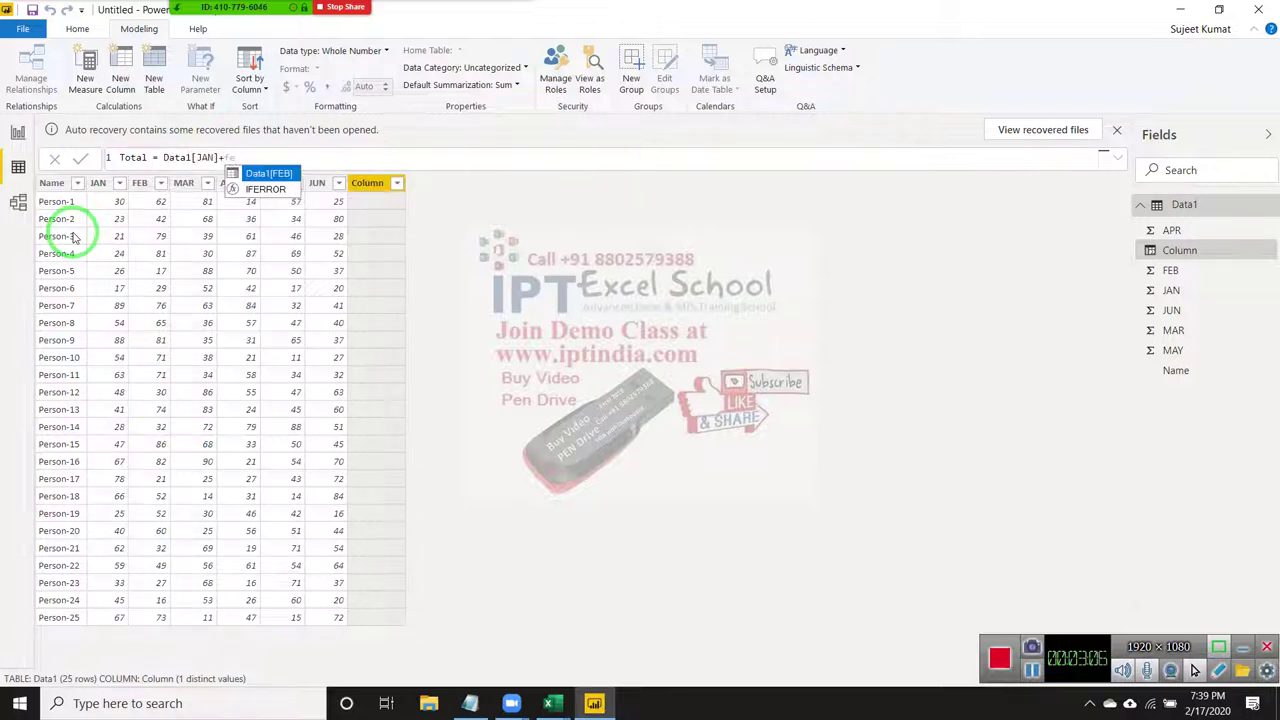
{"action": "key", "text": "Tab"}
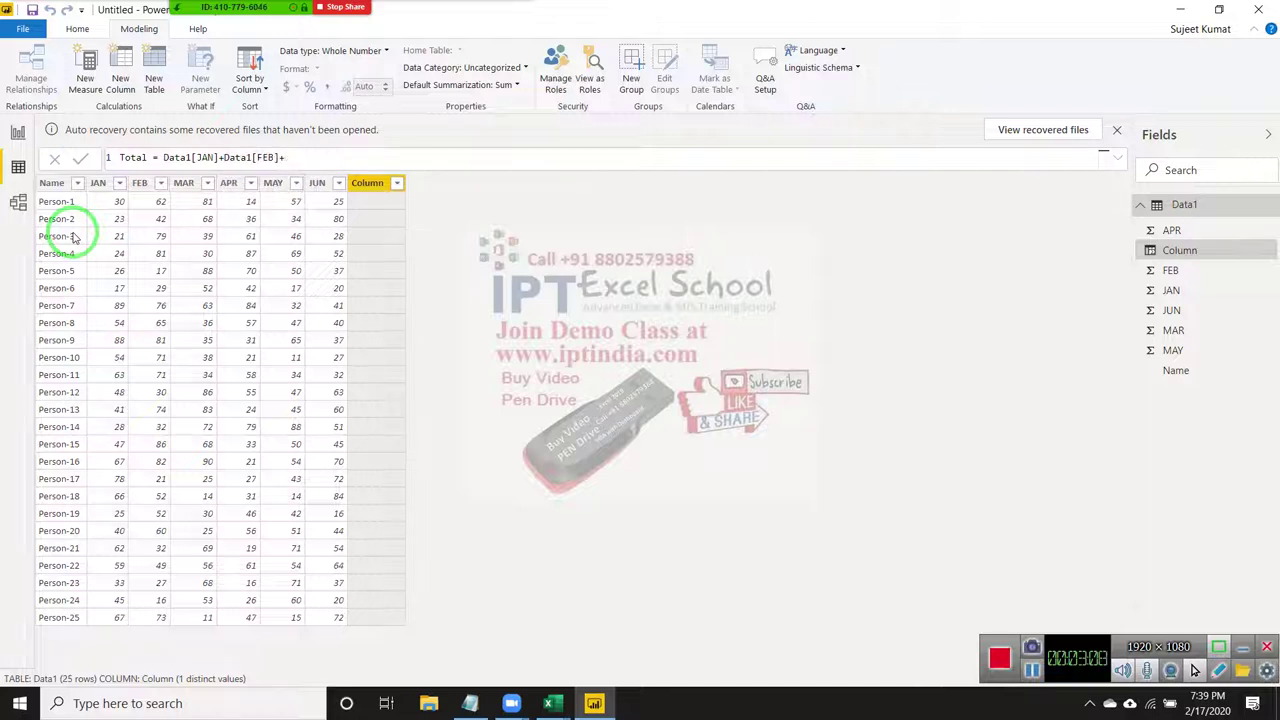
{"action": "type", "text": "mar"}
{"action": "key", "text": "Tab"}
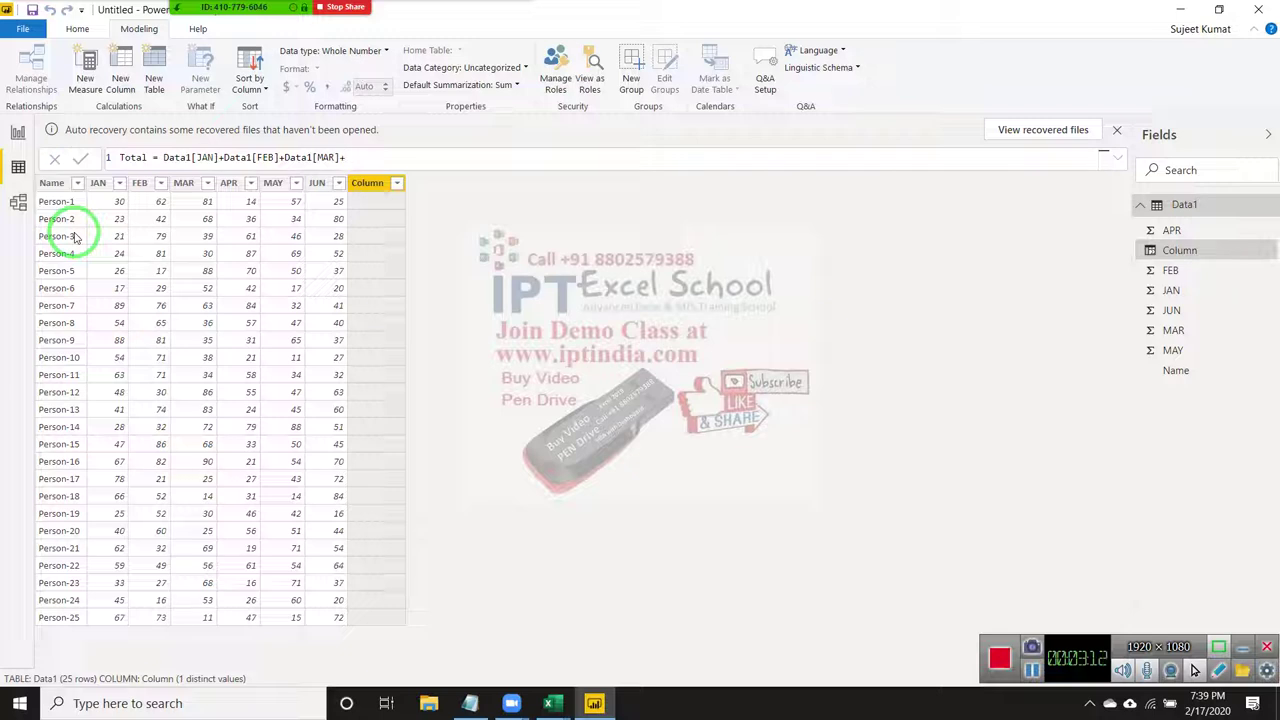
{"action": "type", "text": "apr"}
{"action": "key", "text": "Tab"}
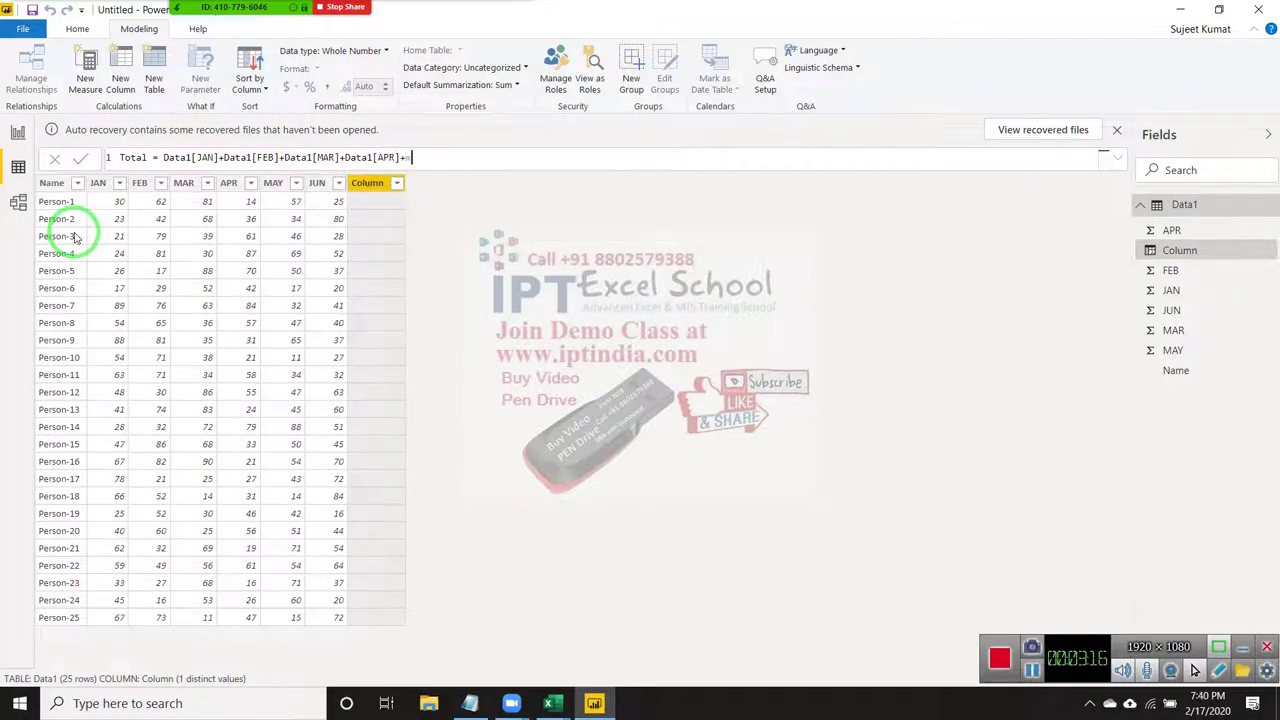
{"action": "type", "text": "ay"}
{"action": "key", "text": "Tab"}
{"action": "type", "text": "jun"}
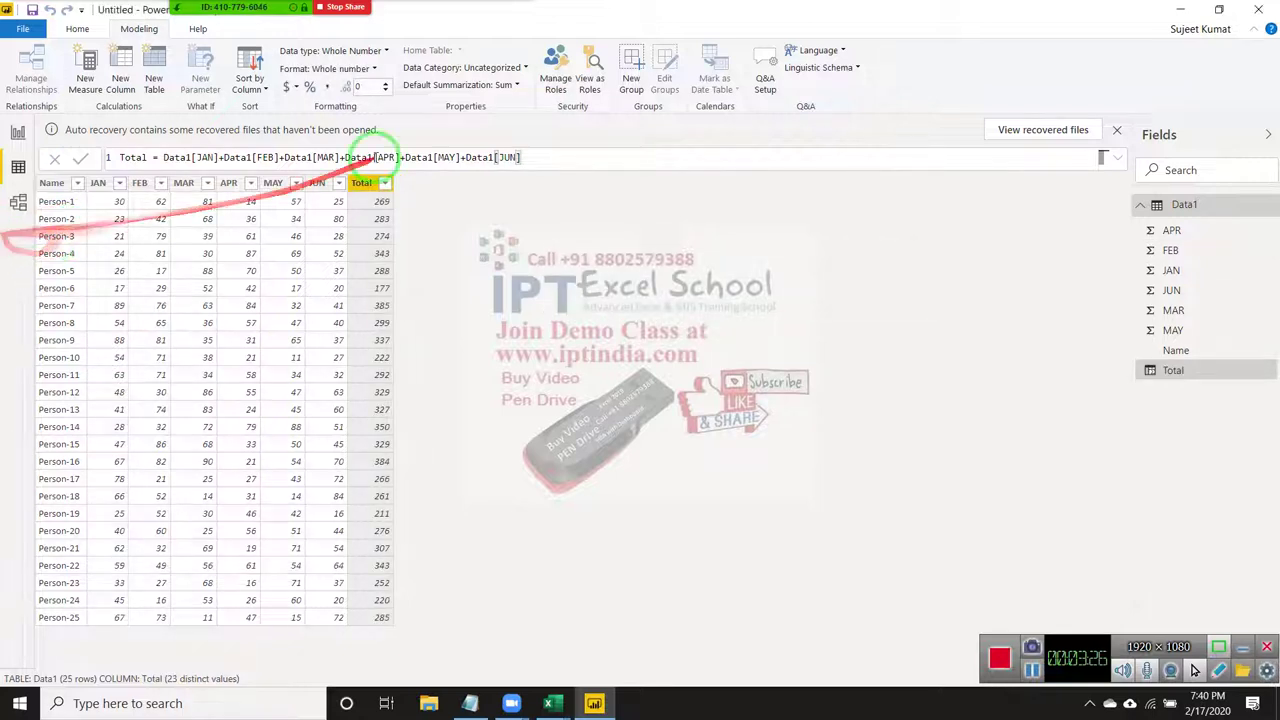
{"action": "left_click", "coordinate": [378, 226]}
- Create Com = Data1[Total]*0.02, fixing the failing 2% so Person-1 shows 5.38
{"action": "left_click", "coordinate": [378, 183]}
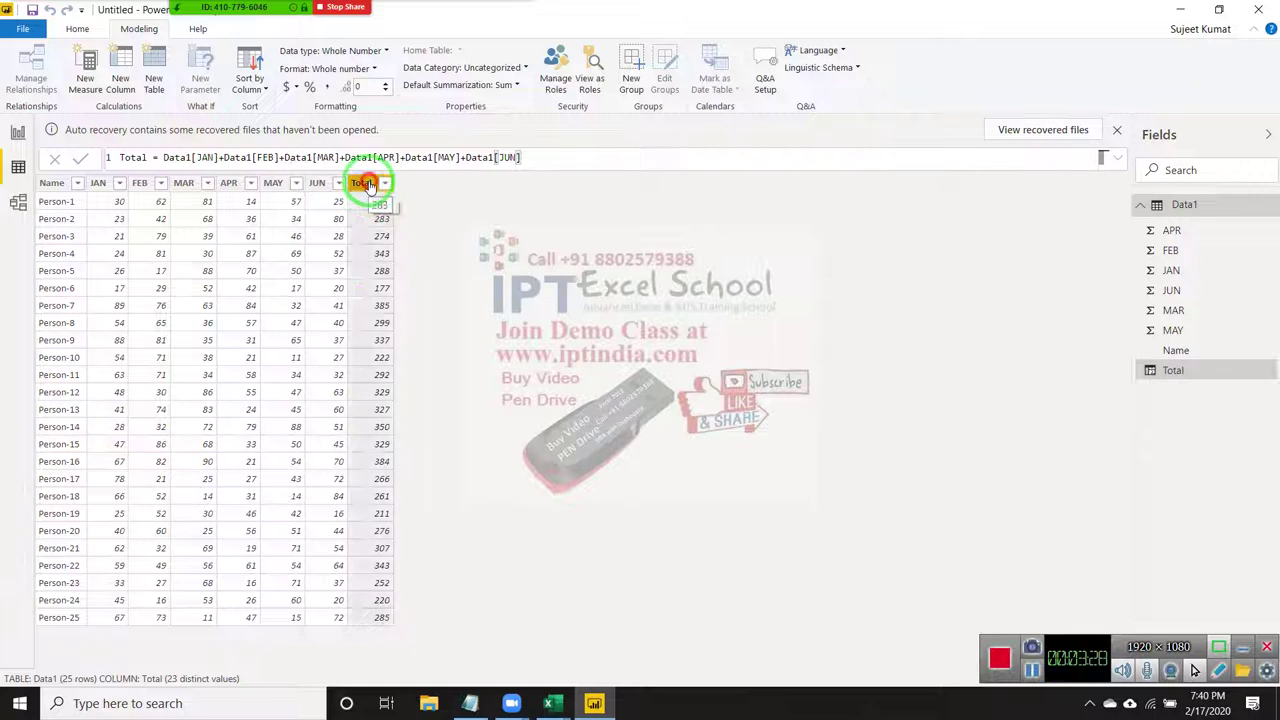
{"action": "left_click", "coordinate": [130, 80]}
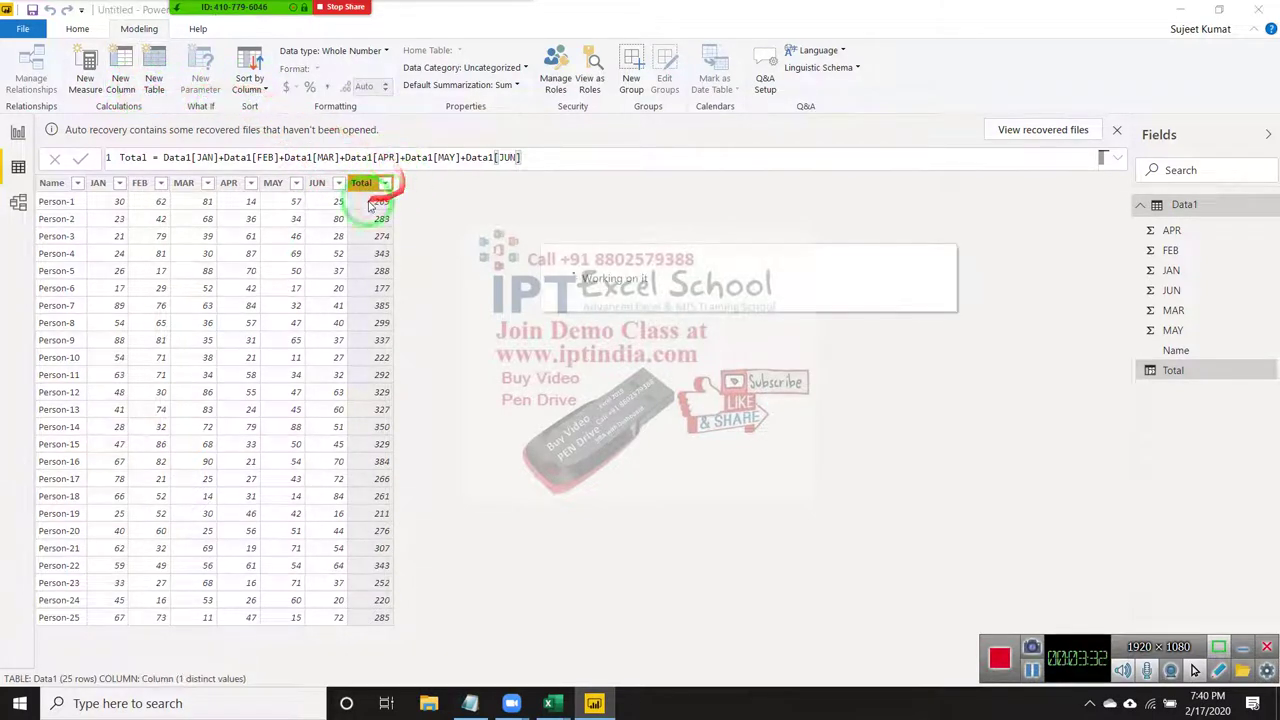
{"action": "double_click", "coordinate": [145, 157]}
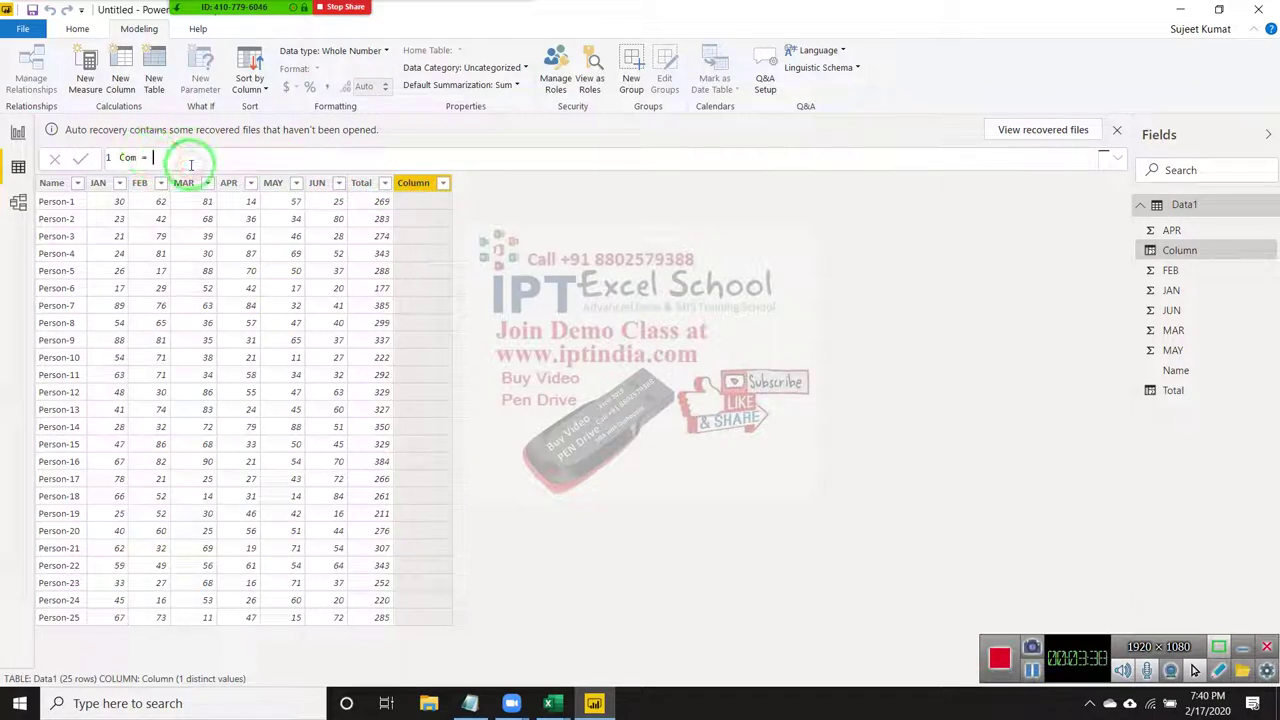
{"action": "type", "text": "to"}
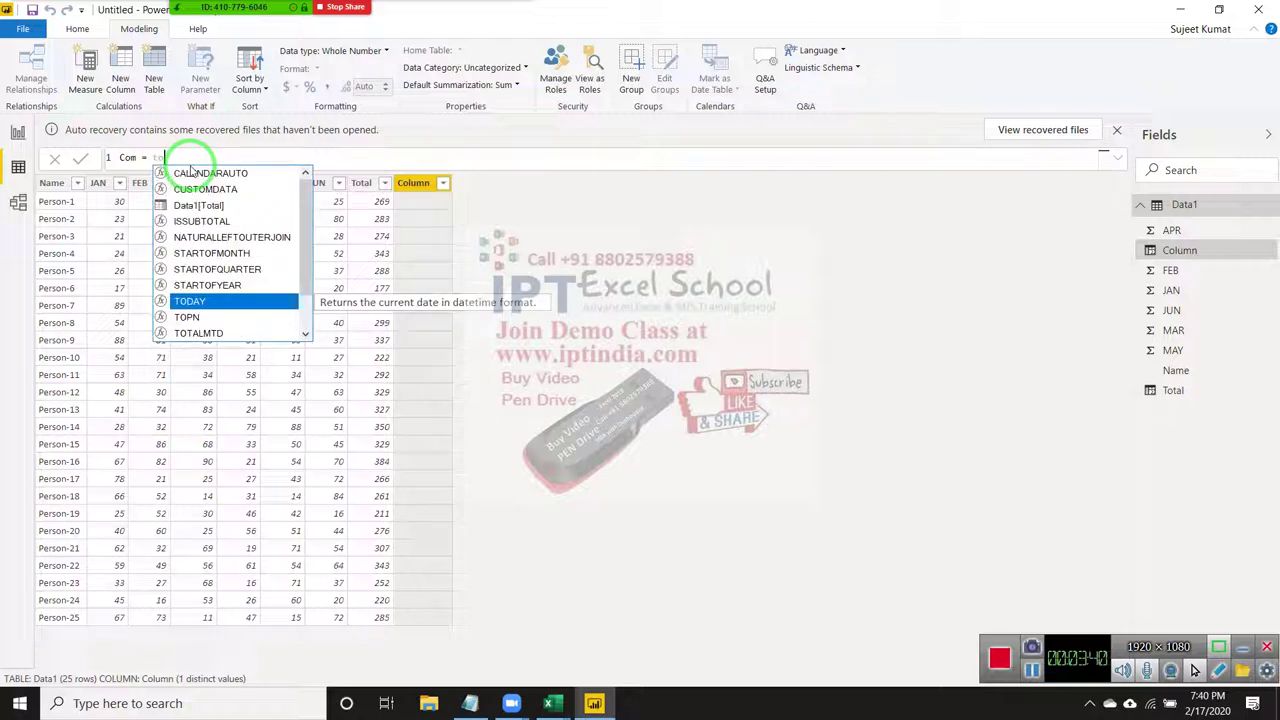
{"action": "type", "text": "ta"}
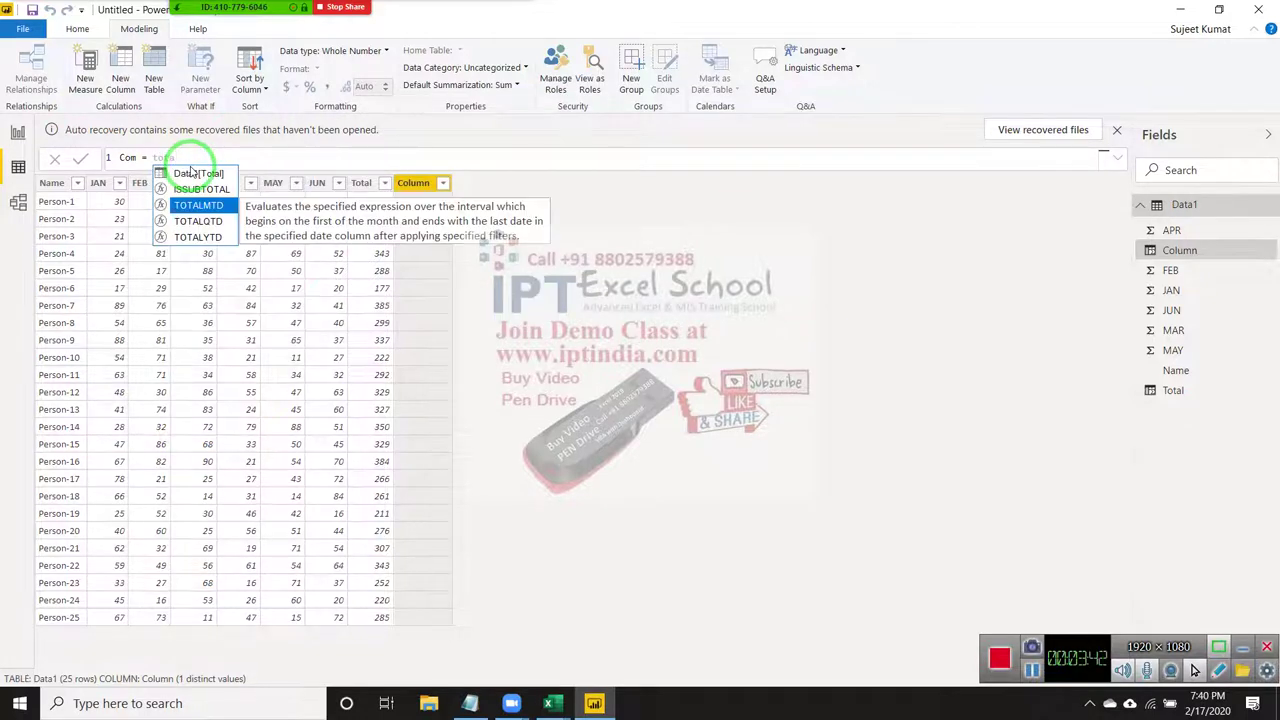
{"action": "double_click", "coordinate": [193, 172]}
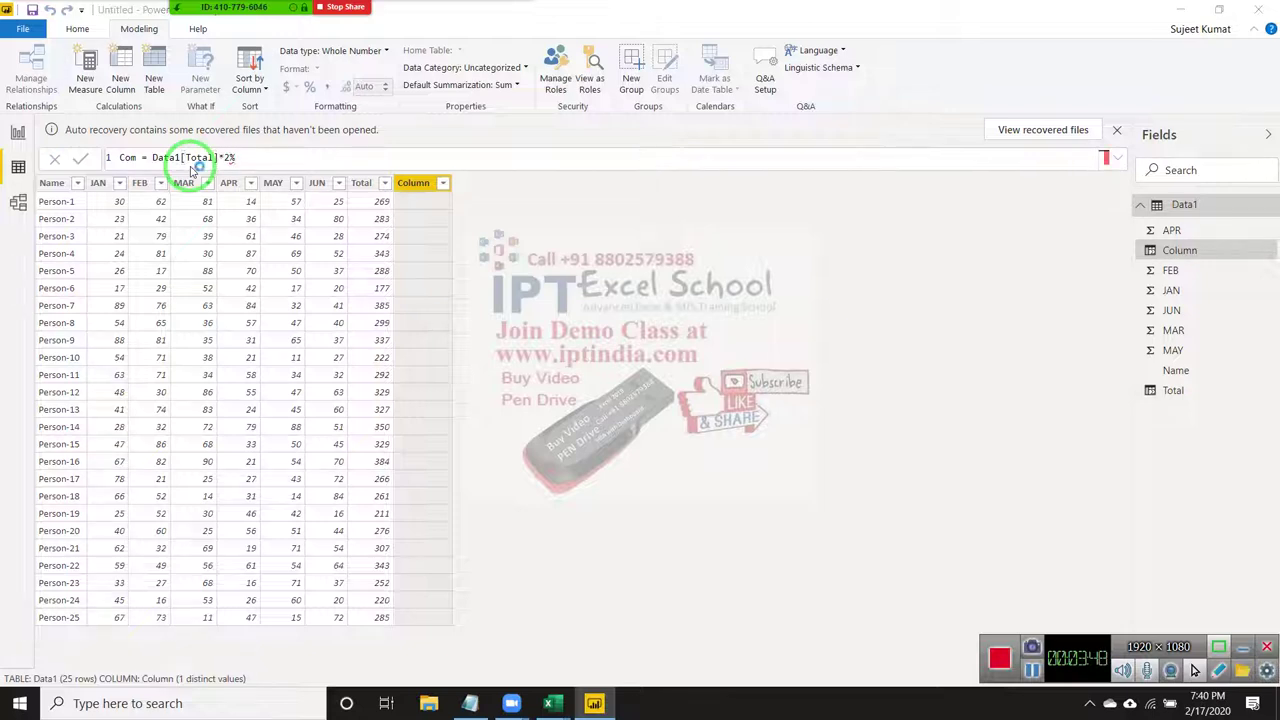
{"action": "key", "text": "Return"}
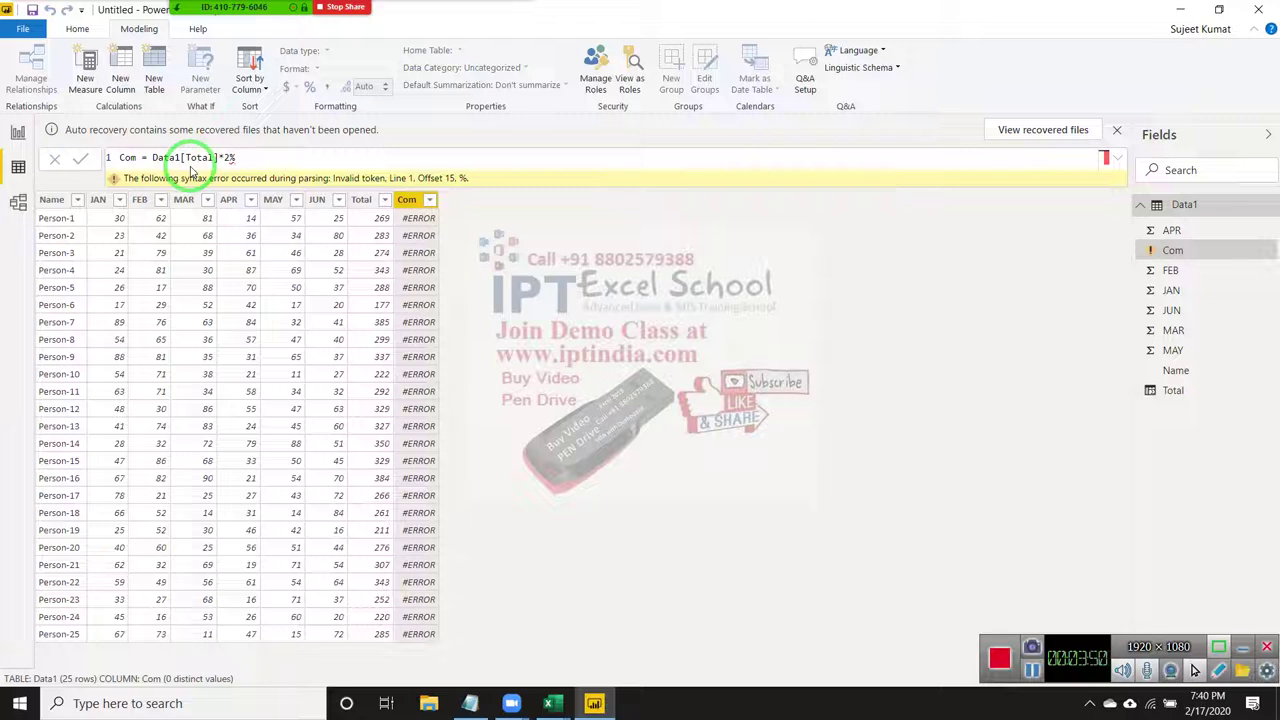
{"action": "left_click", "coordinate": [243, 157]}
{"action": "type", "text": "0.0"}
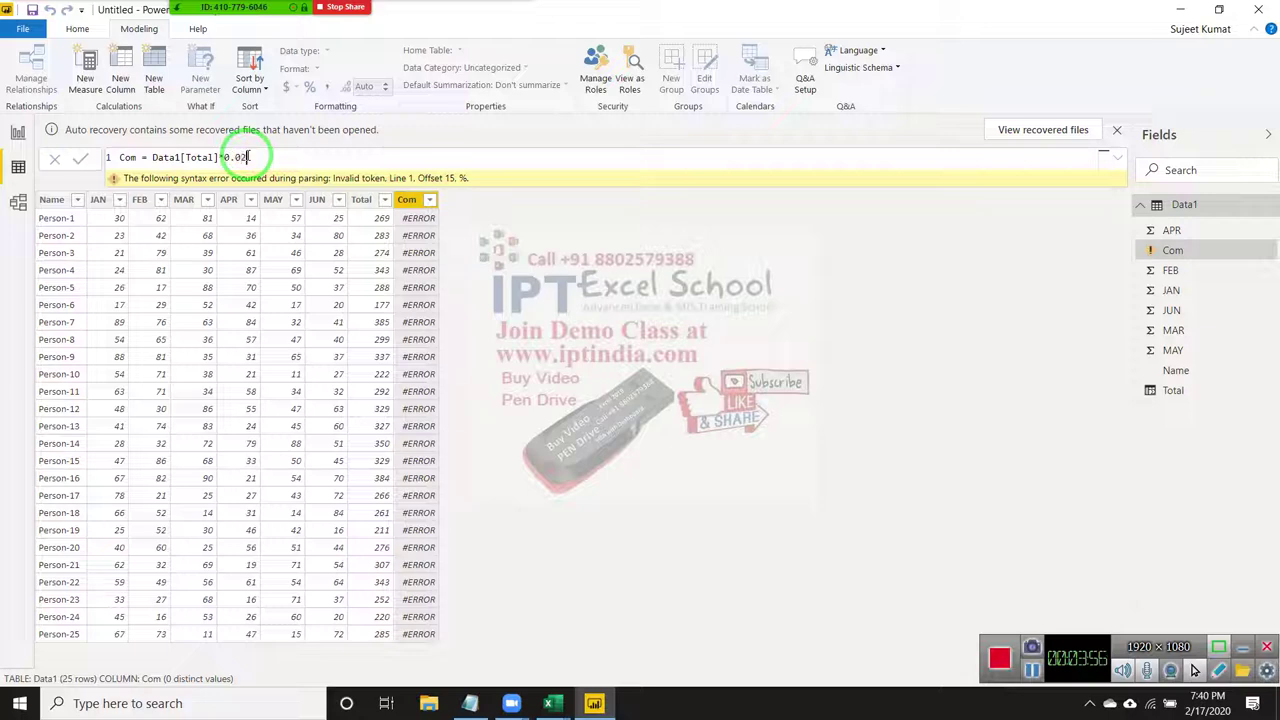
{"action": "key", "text": "Return"}
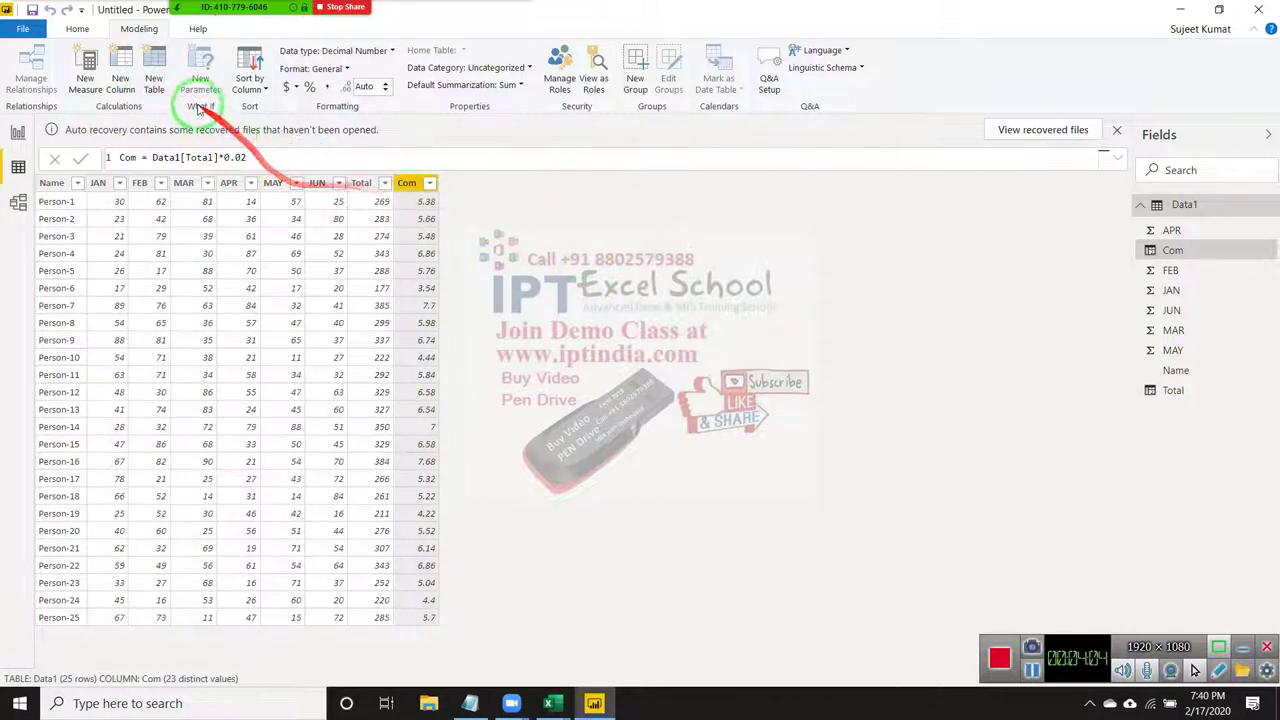
{"action": "left_click", "coordinate": [121, 84]}
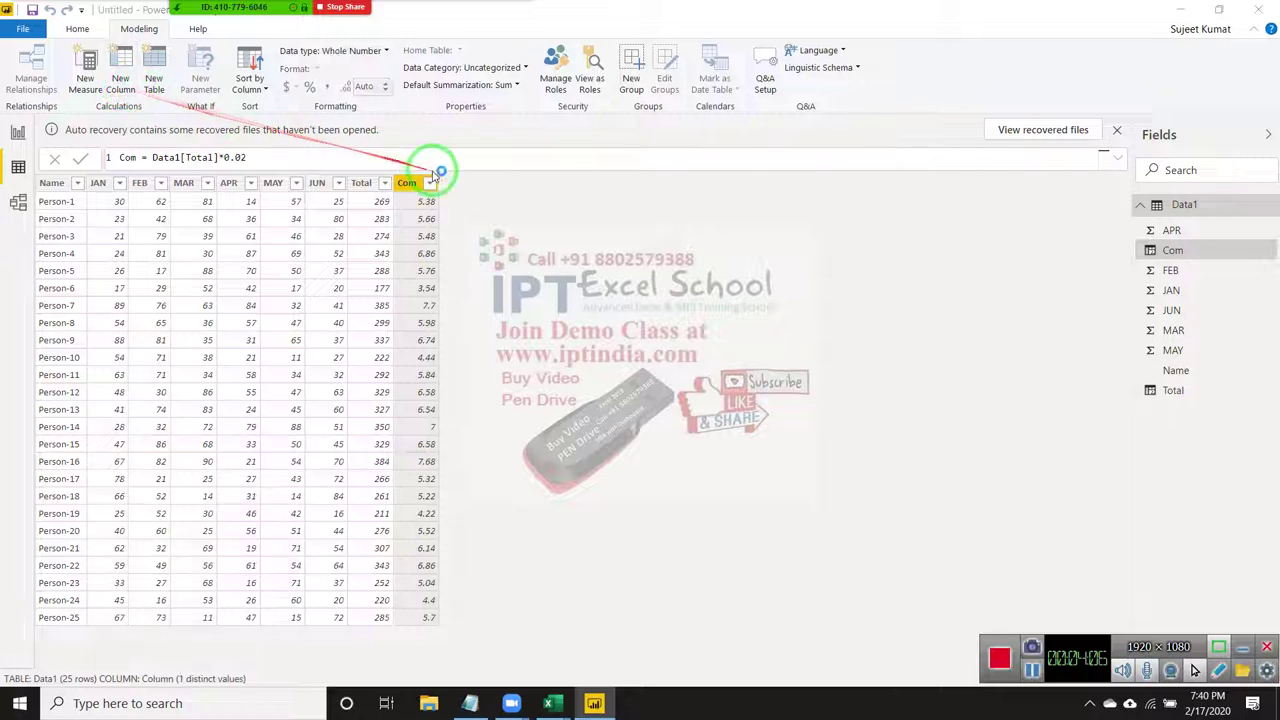
- Define the new column as GST = Data1[Total]*0.18, giving 48.42 for Person-1
{"action": "left_click", "coordinate": [135, 157]}
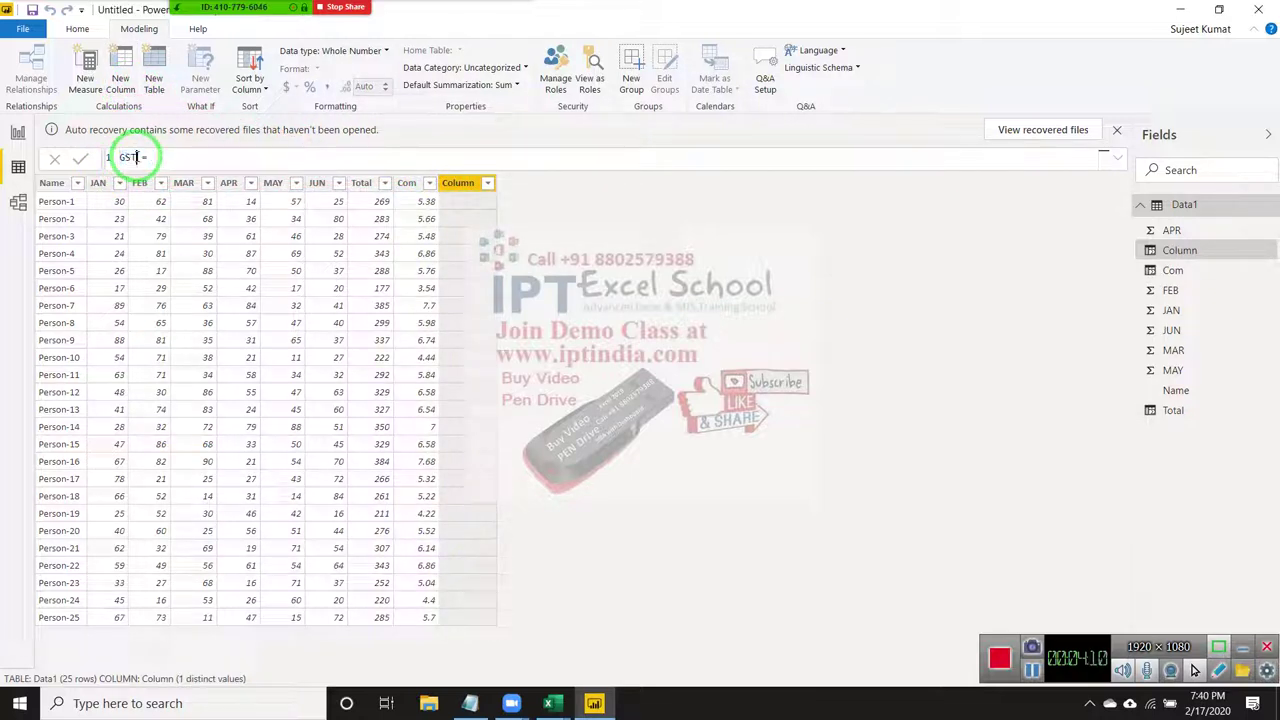
{"action": "left_click", "coordinate": [157, 157]}
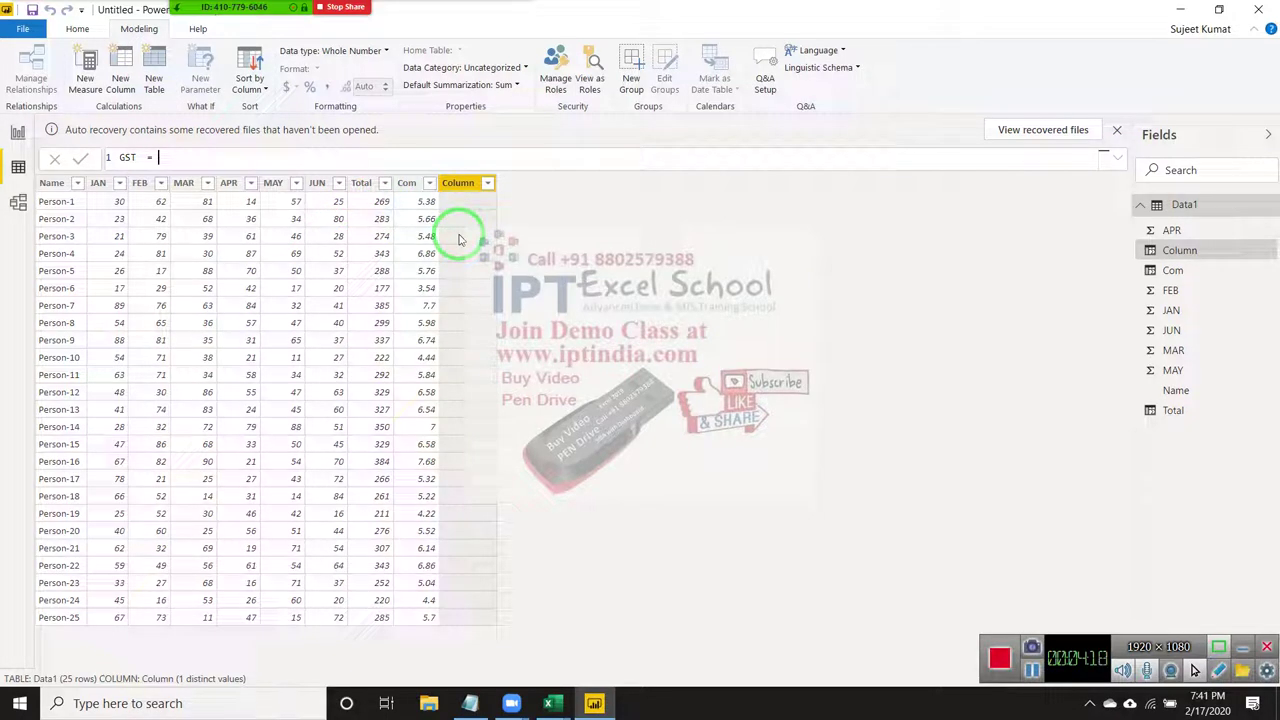
{"action": "type", "text": "to"}
{"action": "key", "text": "Tab"}
{"action": "key", "text": "BackSpace"}
{"action": "key", "text": "BackSpace"}
{"action": "key", "text": "BackSpace"}
{"action": "key", "text": "BackSpace"}
{"action": "key", "text": "BackSpace"}
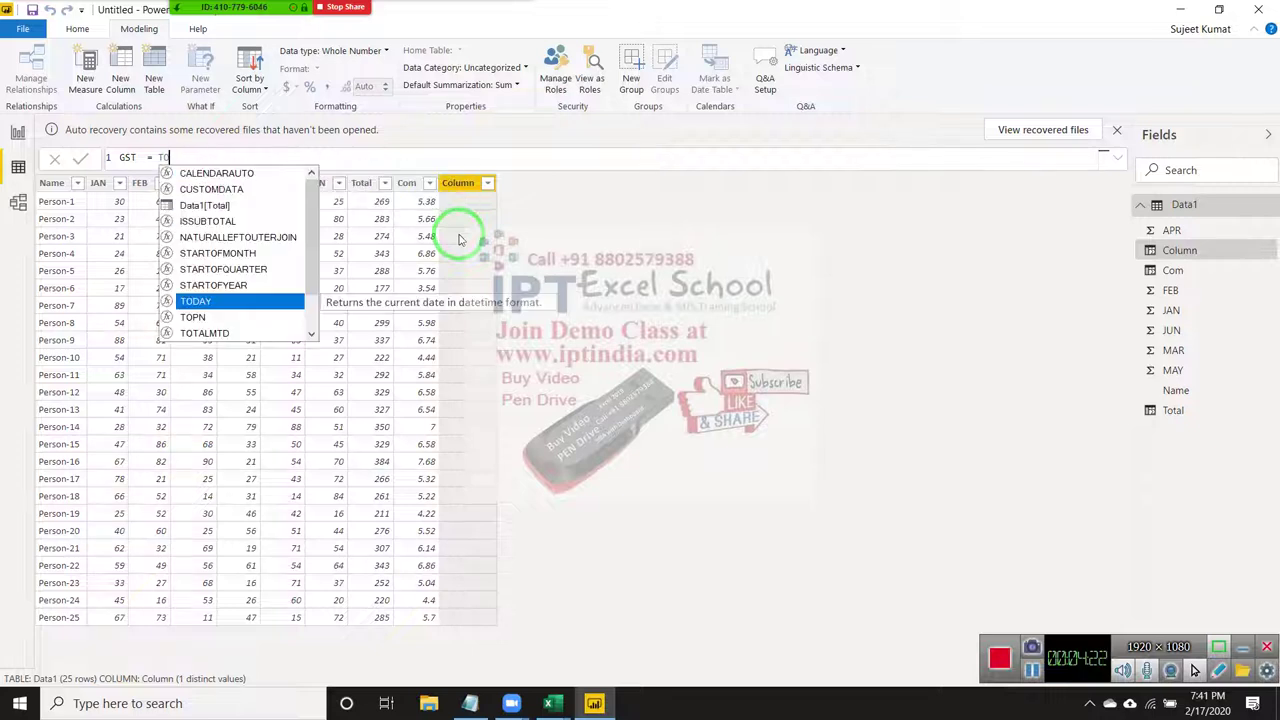
{"action": "type", "text": "t"}
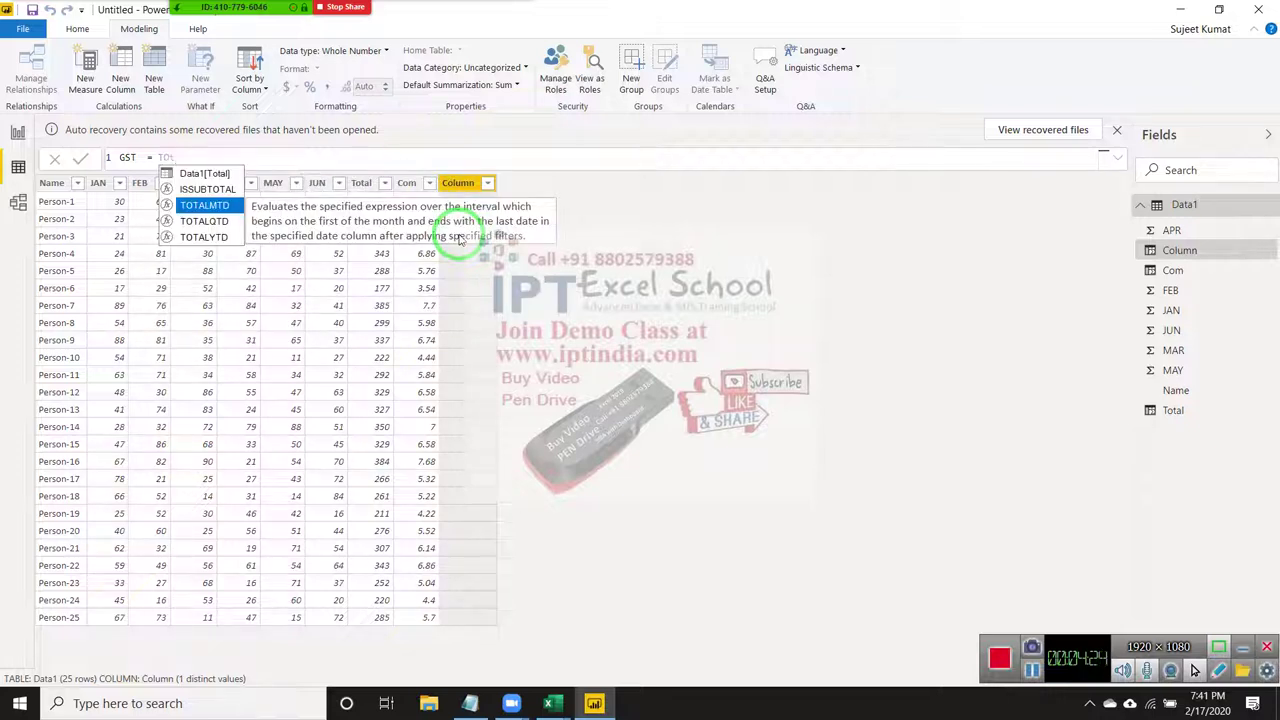
{"action": "key", "text": "Up"}
{"action": "key", "text": "Up"}
{"action": "key", "text": "Tab"}
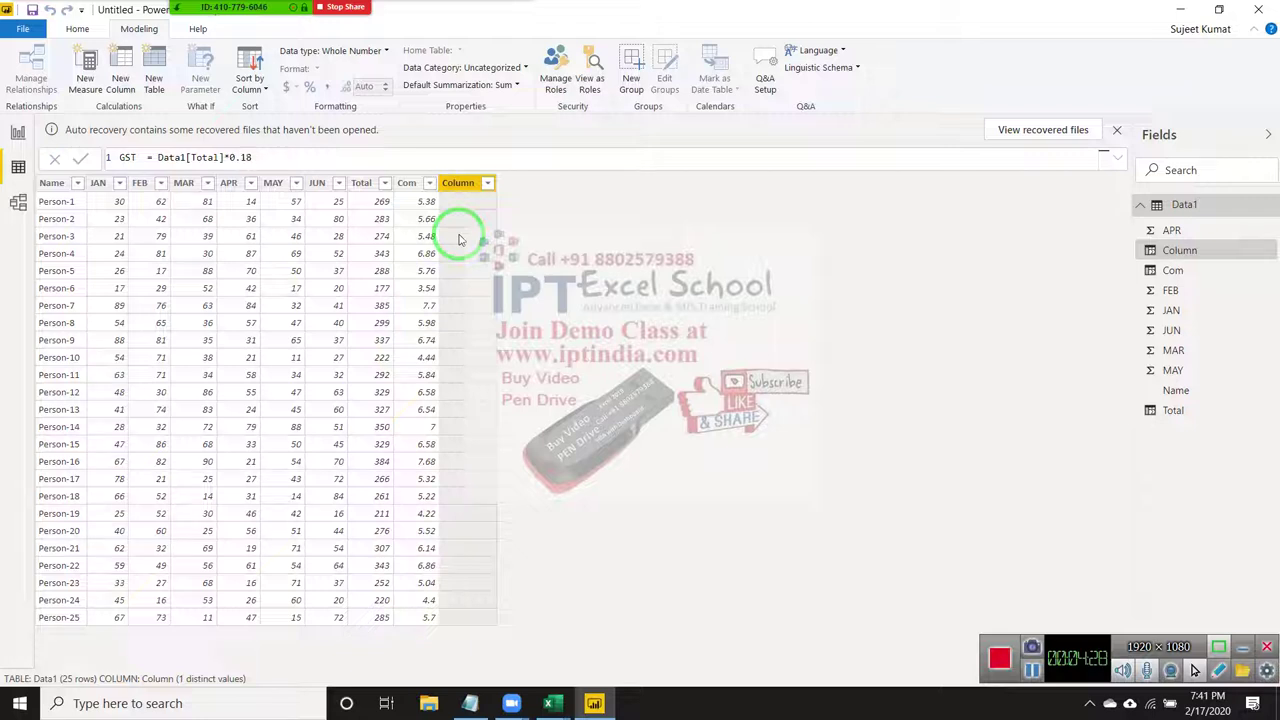
{"action": "key", "text": "Return"}
{"action": "left_click_drag", "start_coordinate": [460, 237], "coordinate": [251, 180]}
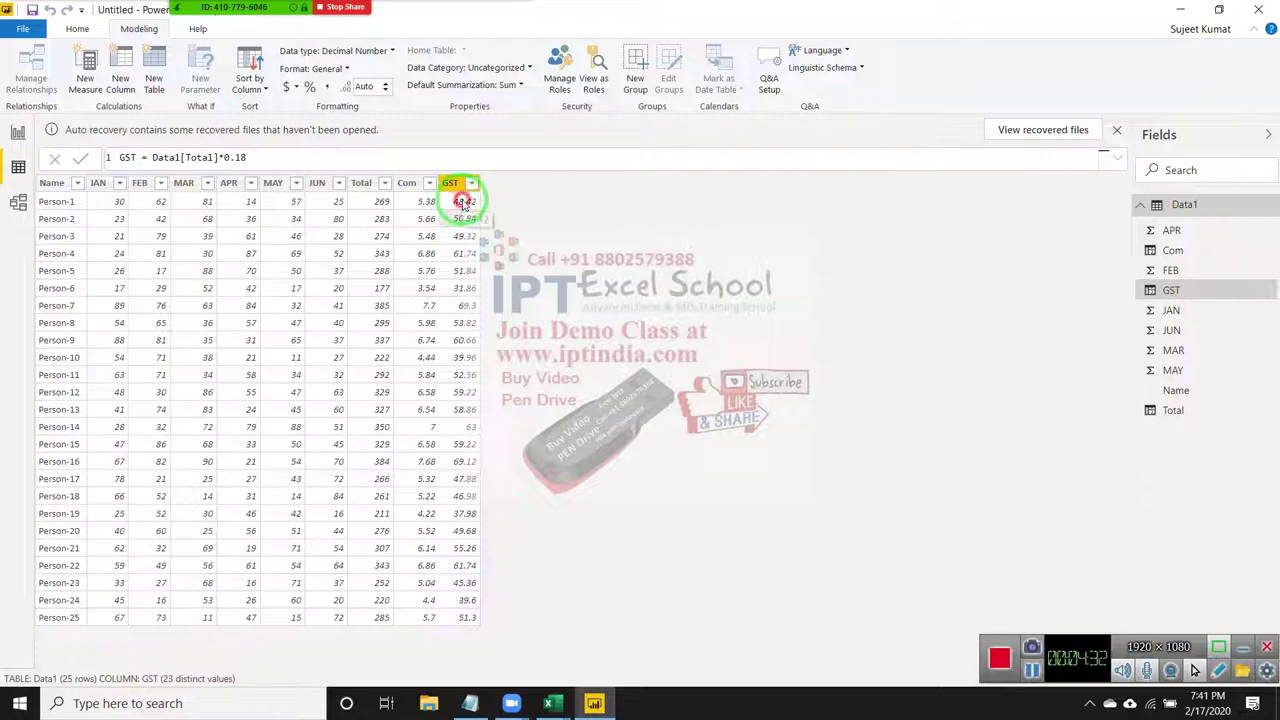
{"action": "mouse_move", "coordinate": [455, 205]}
{"action": "left_mouse_down"}
{"action": "mouse_move", "coordinate": [210, 75]}
{"action": "mouse_move", "coordinate": [128, 80]}
{"action": "left_mouse_up"}
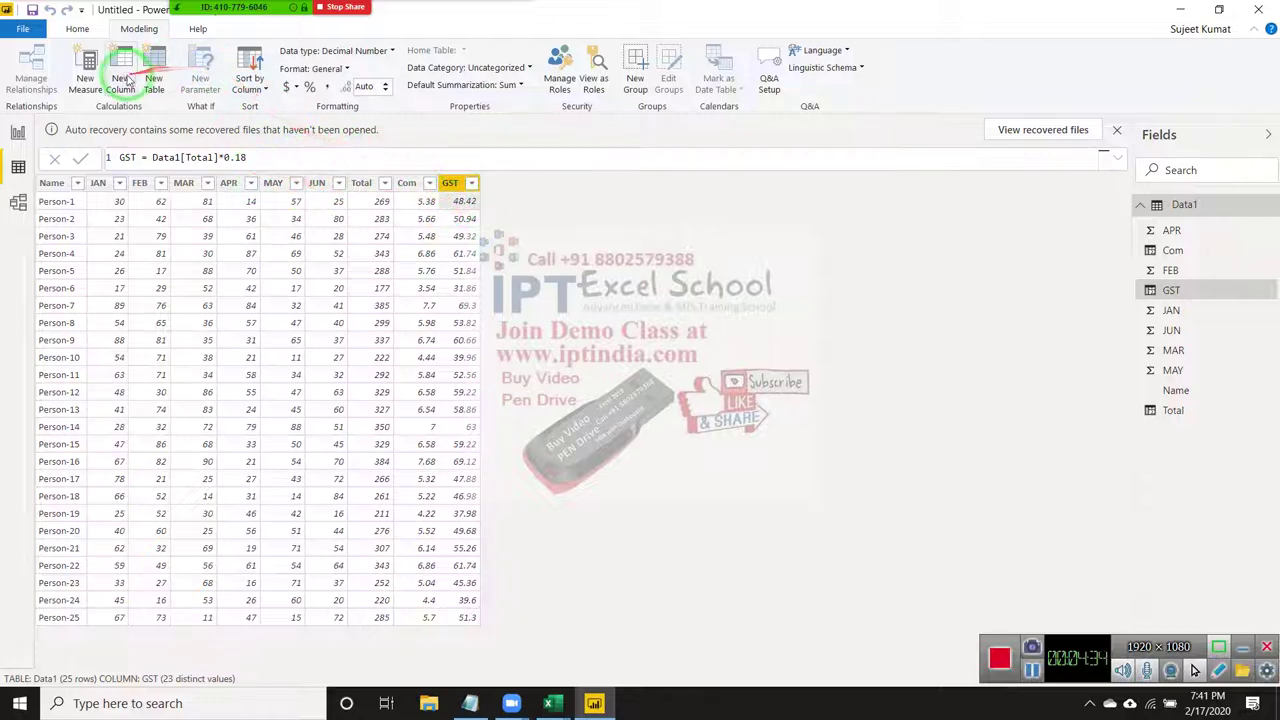
- Create Amt = Data1[Total]+Data1[Com]+Data1[GST], giving 322.8 for Person-1
{"action": "left_click", "coordinate": [122, 78]}
{"action": "type", "text": "Amt ="}
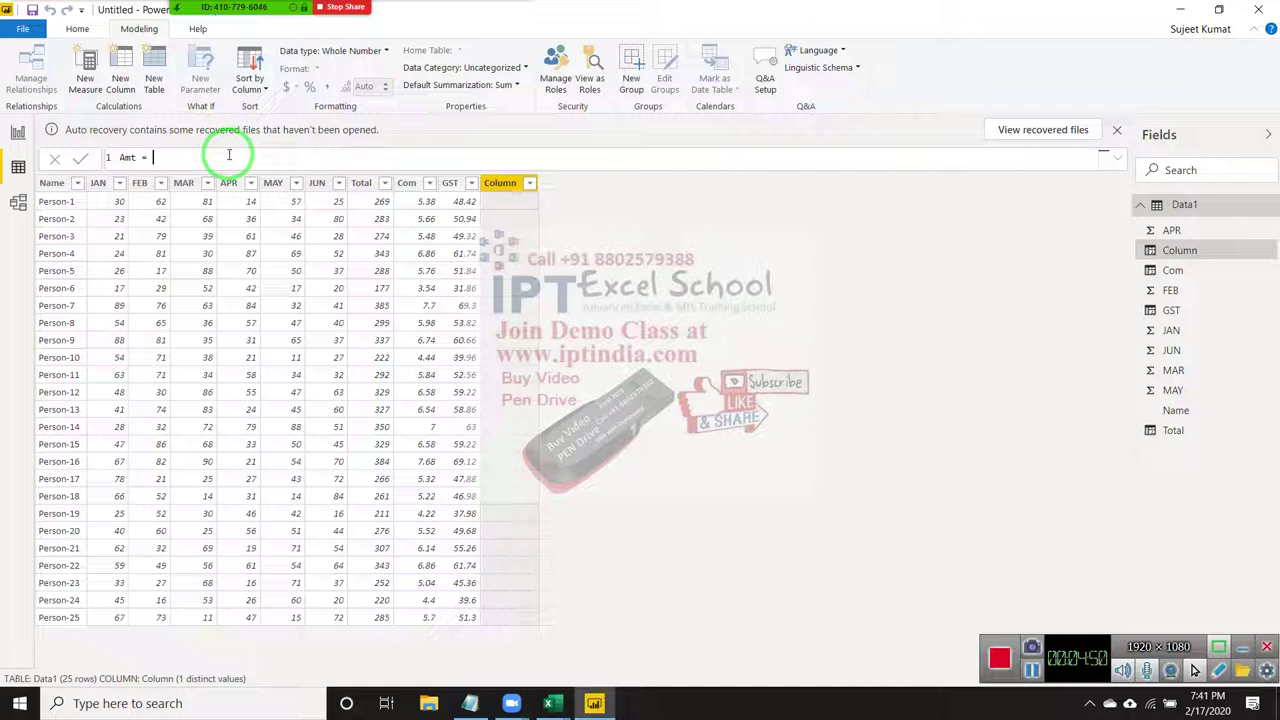
{"action": "type", "text": "to"}
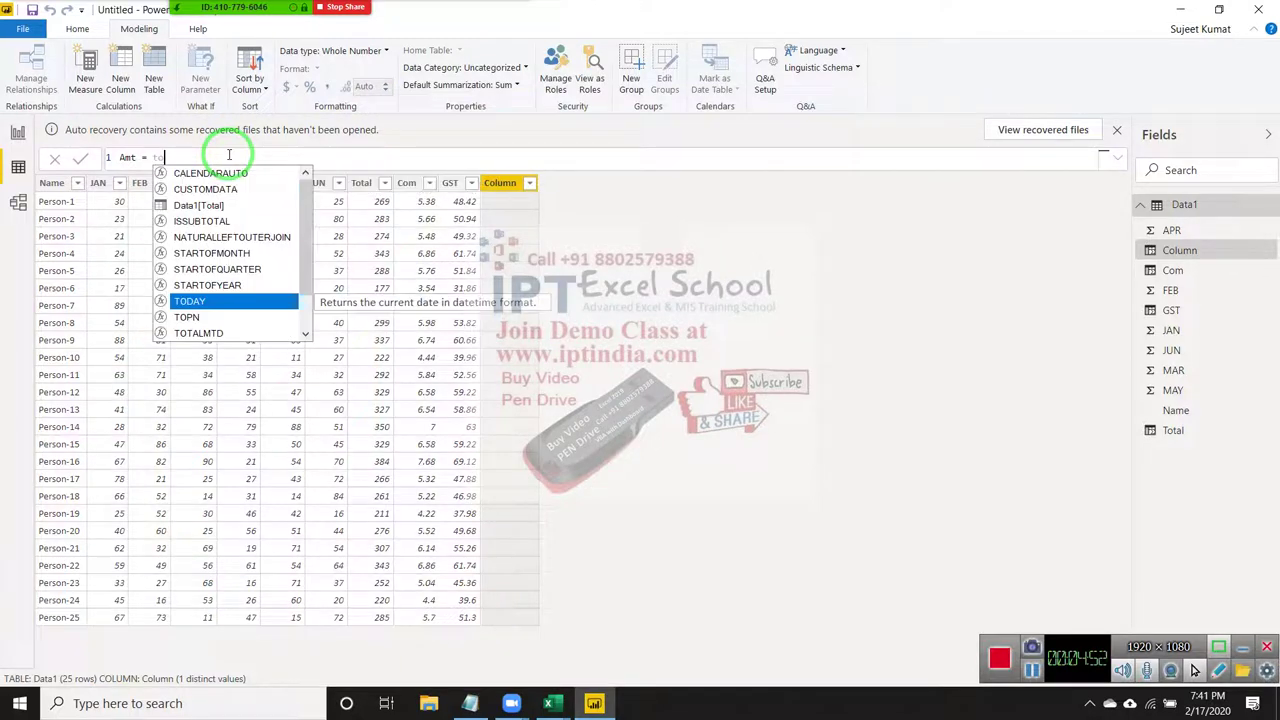
{"action": "key", "text": "Up"}
{"action": "key", "text": "Up"}
{"action": "key", "text": "Up"}
{"action": "key", "text": "Up"}
{"action": "key", "text": "Up"}
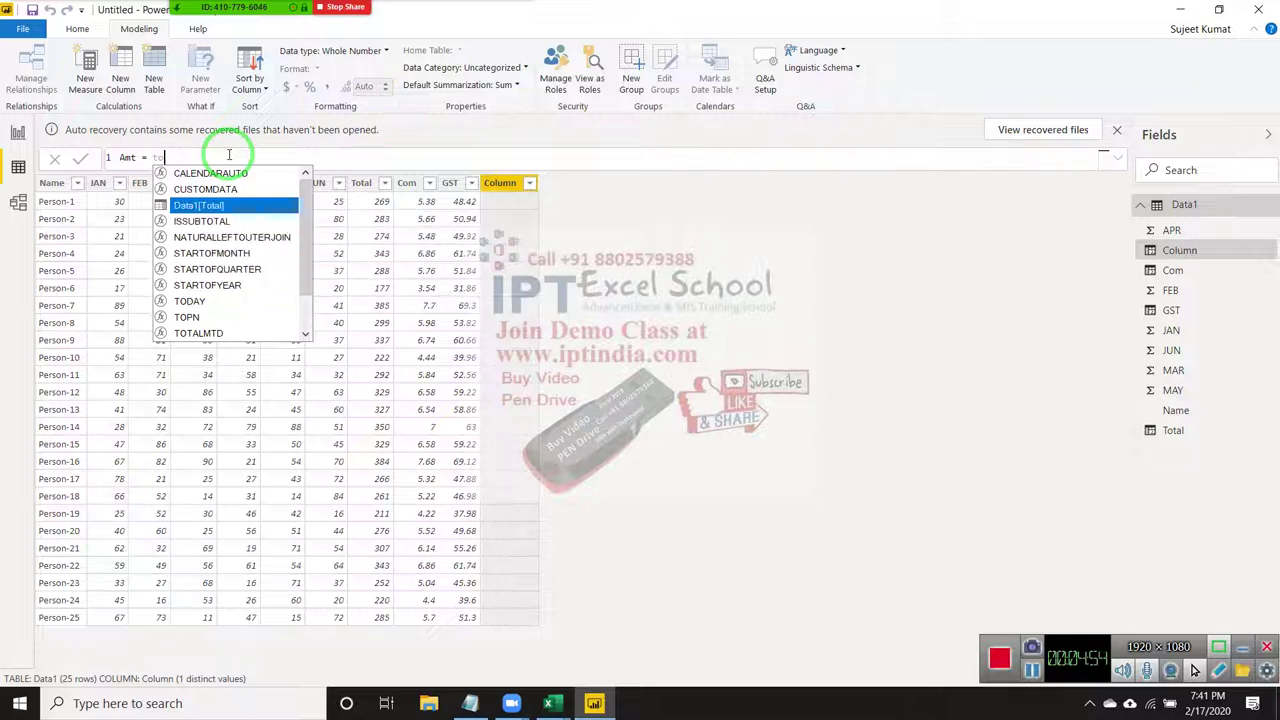
{"action": "key", "text": "Tab"}
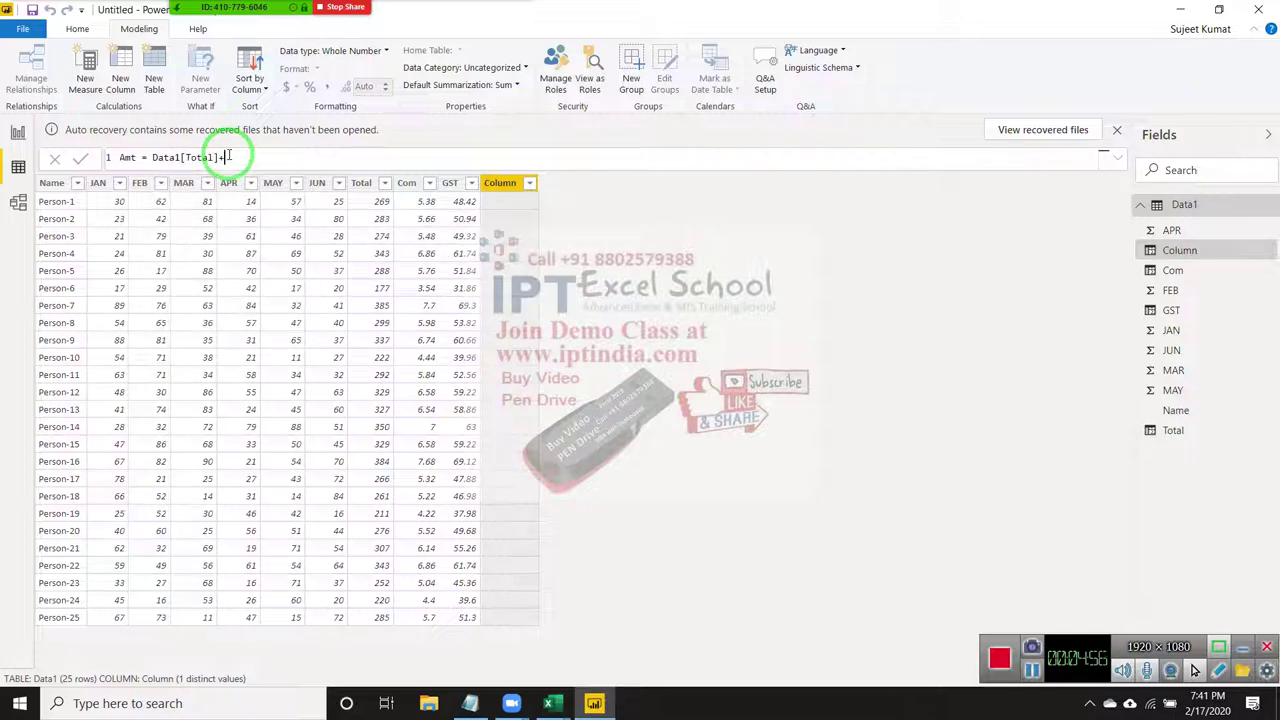
{"action": "type", "text": "com"}
{"action": "key", "text": "Down"}
{"action": "key", "text": "Down"}
{"action": "key", "text": "Down"}
{"action": "key", "text": "Tab"}
{"action": "type", "text": "gst"}
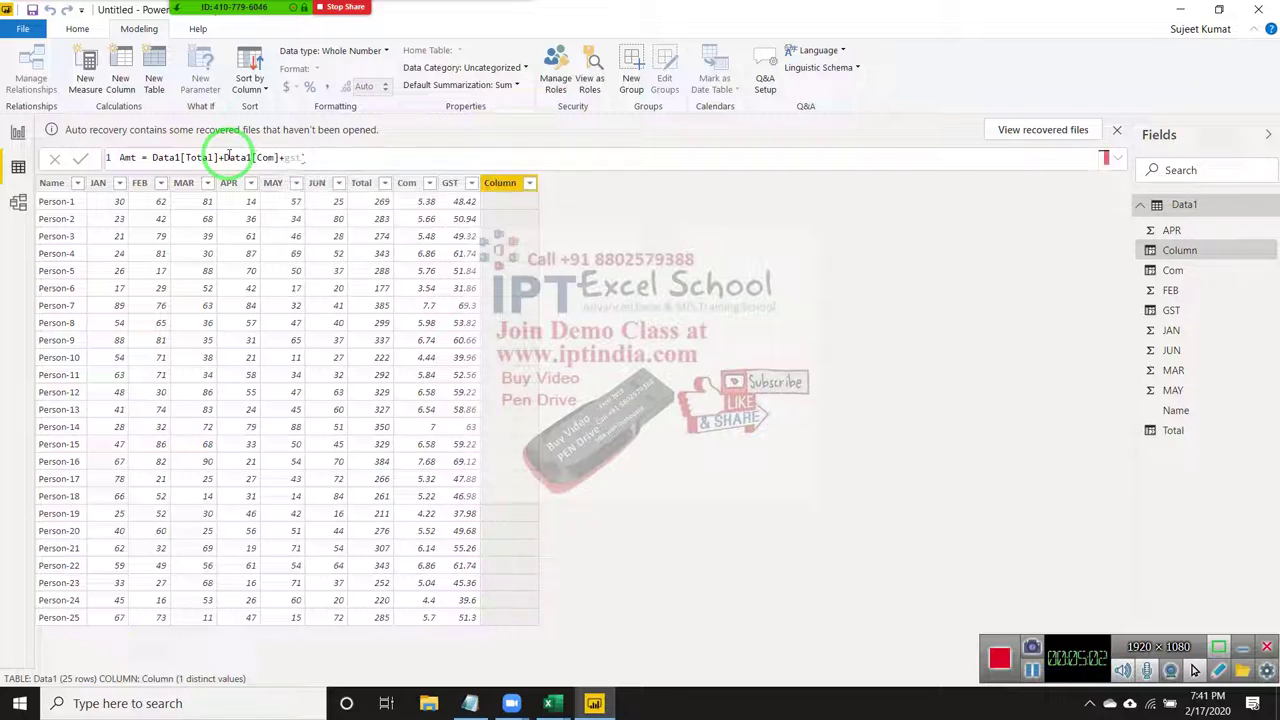
{"action": "key", "text": "Tab"}
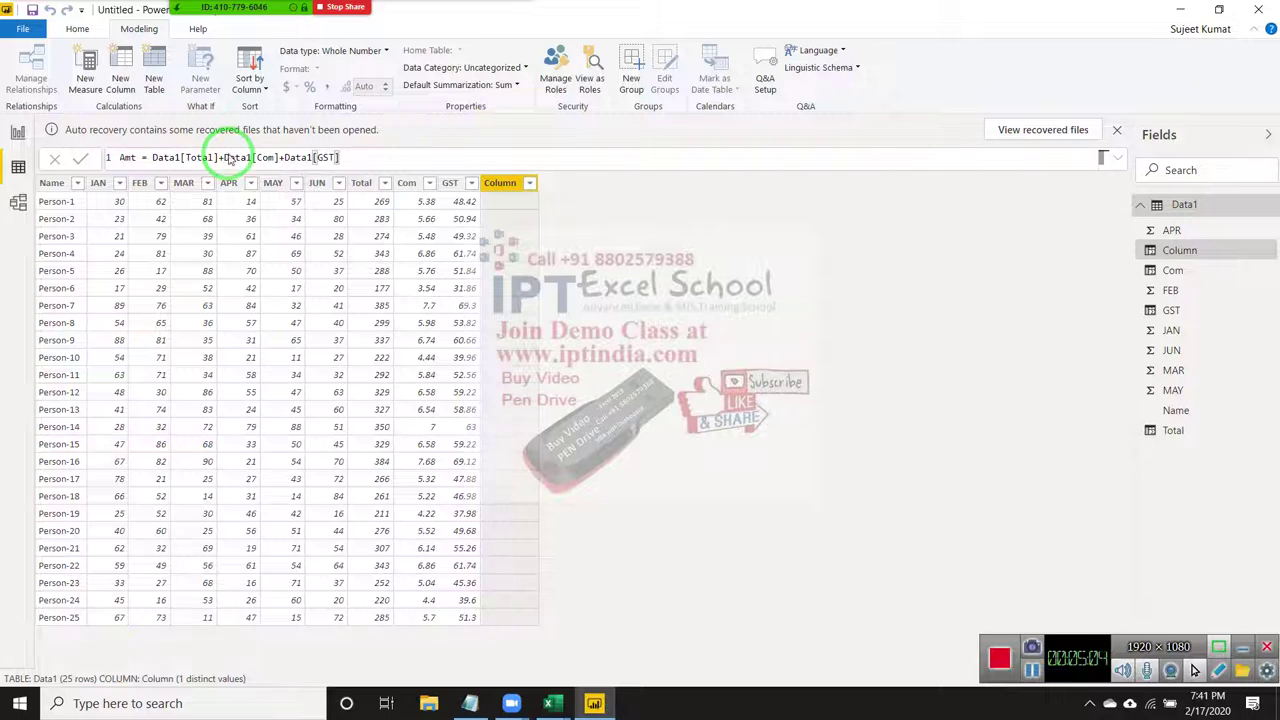
{"action": "key", "text": "Return"}
{"action": "left_click_drag", "start_coordinate": [515, 350], "coordinate": [186, 217]}
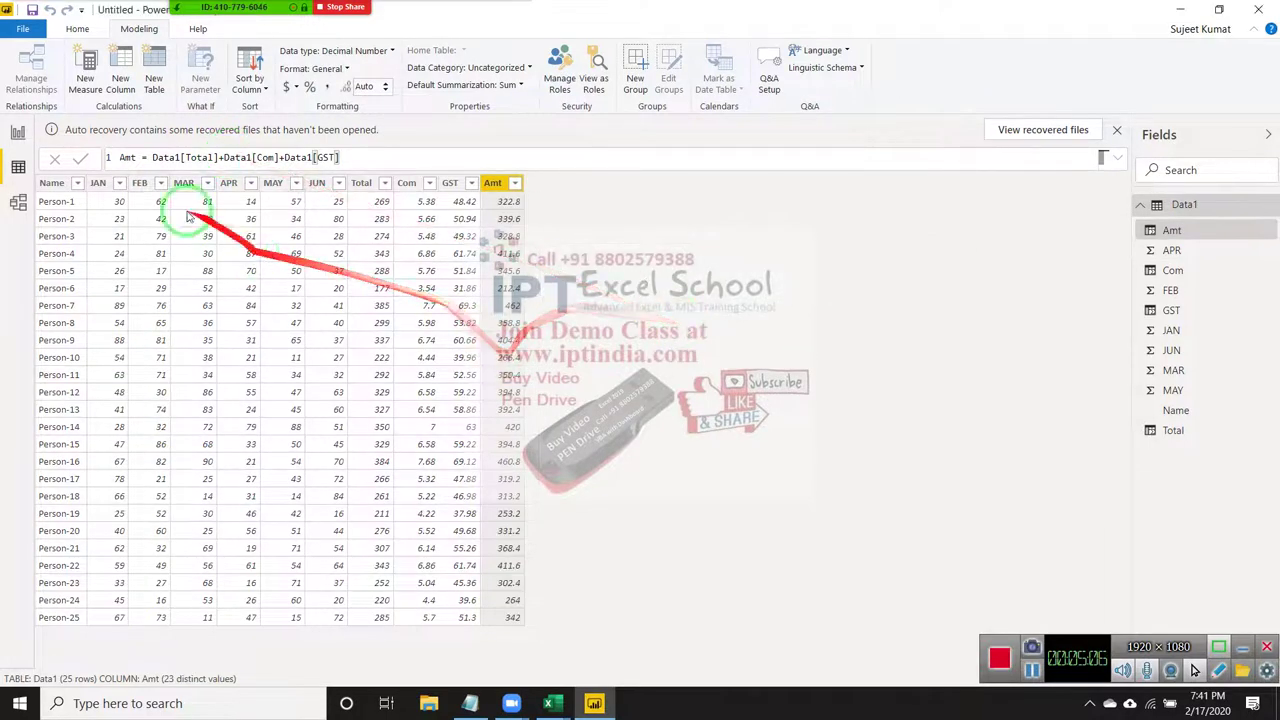
{"action": "left_click", "coordinate": [18, 132]}
- Build an enlarged table visual on Page 1 showing Name and Amt
{"action": "mouse_move", "coordinate": [72, 152]}
{"action": "left_mouse_down"}
{"action": "mouse_move", "coordinate": [1275, 240]}
{"action": "mouse_move", "coordinate": [1207, 435]}
{"action": "left_mouse_up"}
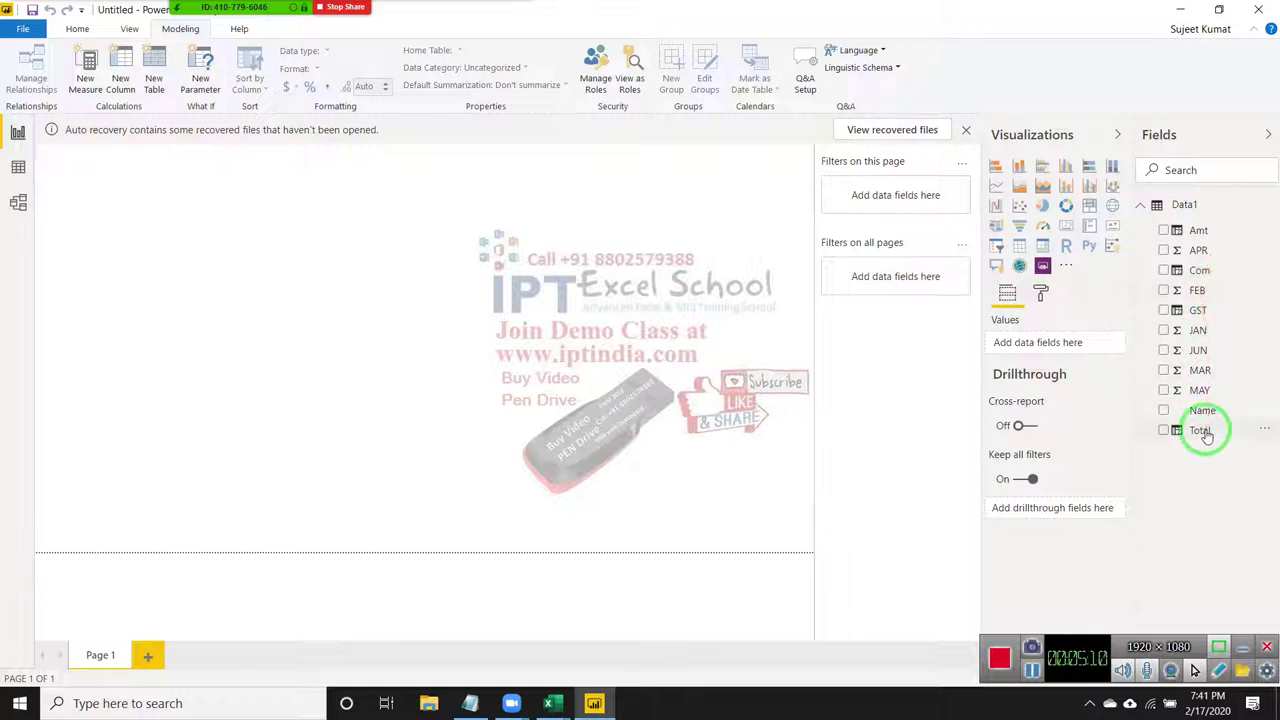
{"action": "left_click_drag", "start_coordinate": [1203, 251], "coordinate": [1203, 400]}
{"action": "left_click_drag", "start_coordinate": [808, 310], "coordinate": [458, 238]}
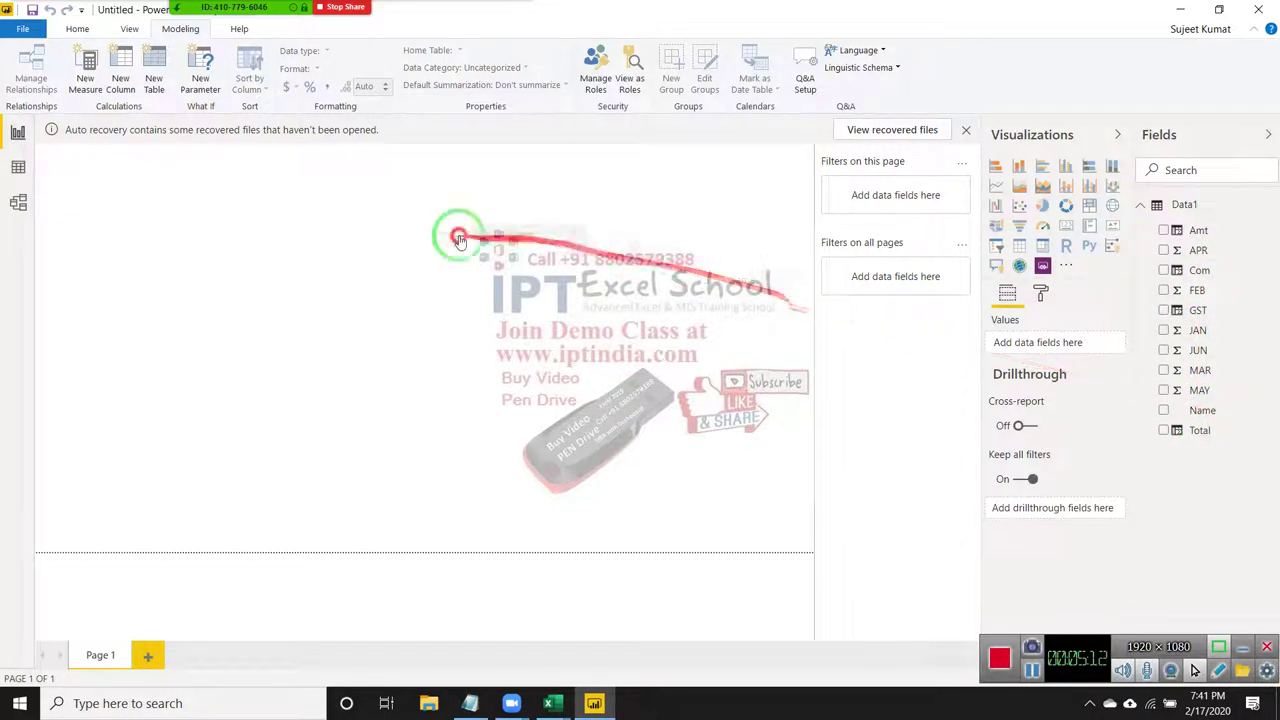
{"action": "left_click", "coordinate": [1198, 411]}
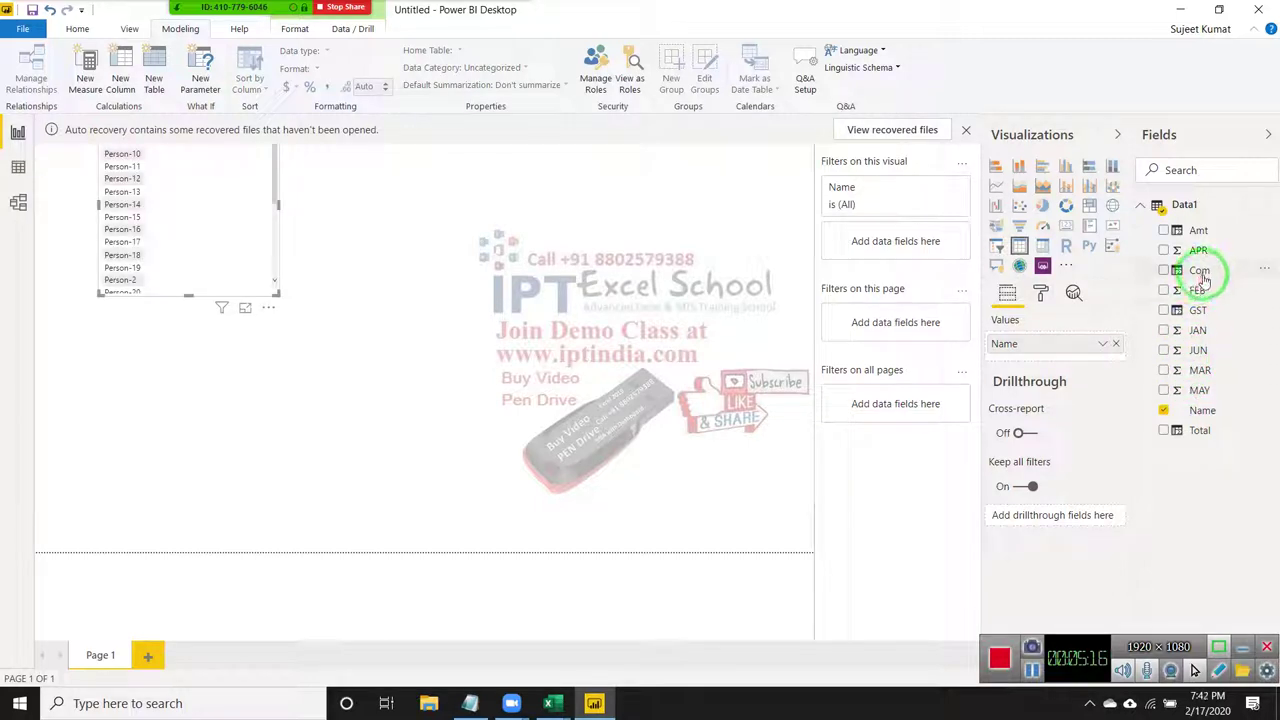
{"action": "left_click_drag", "start_coordinate": [1198, 231], "coordinate": [253, 197]}
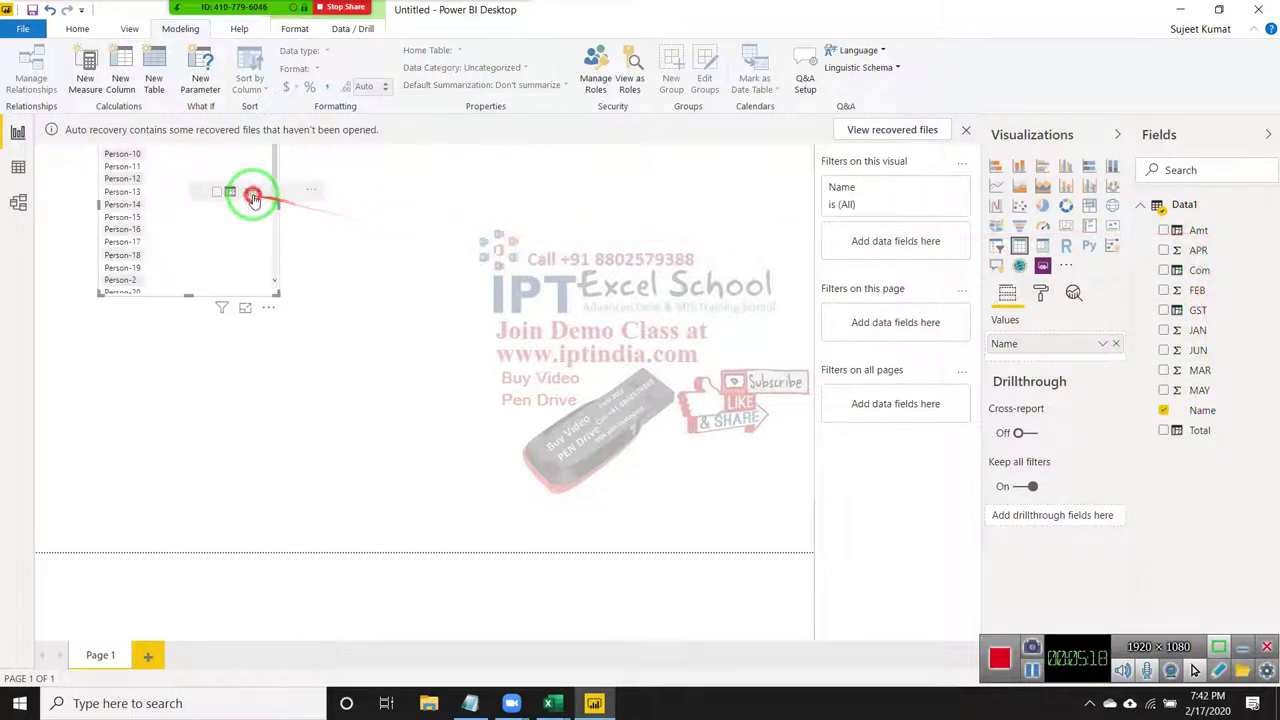
{"action": "left_click_drag", "start_coordinate": [277, 295], "coordinate": [430, 489]}
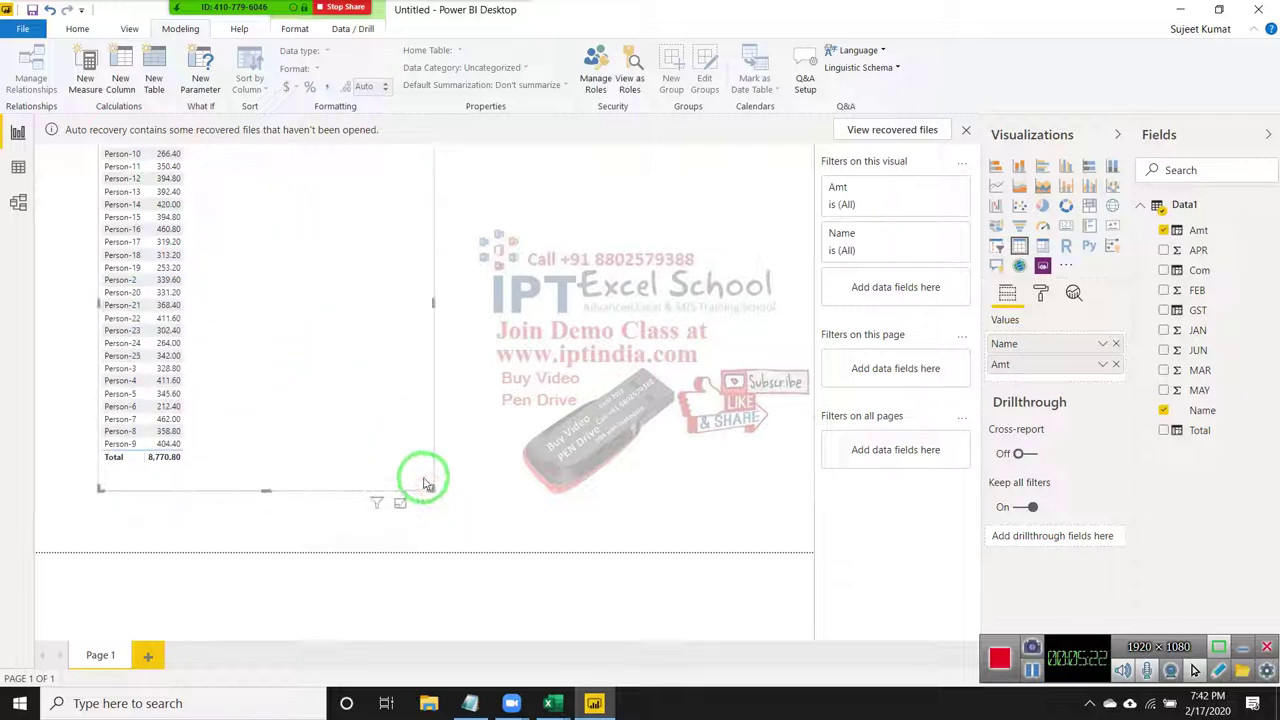
{"action": "left_click", "coordinate": [587, 265]}
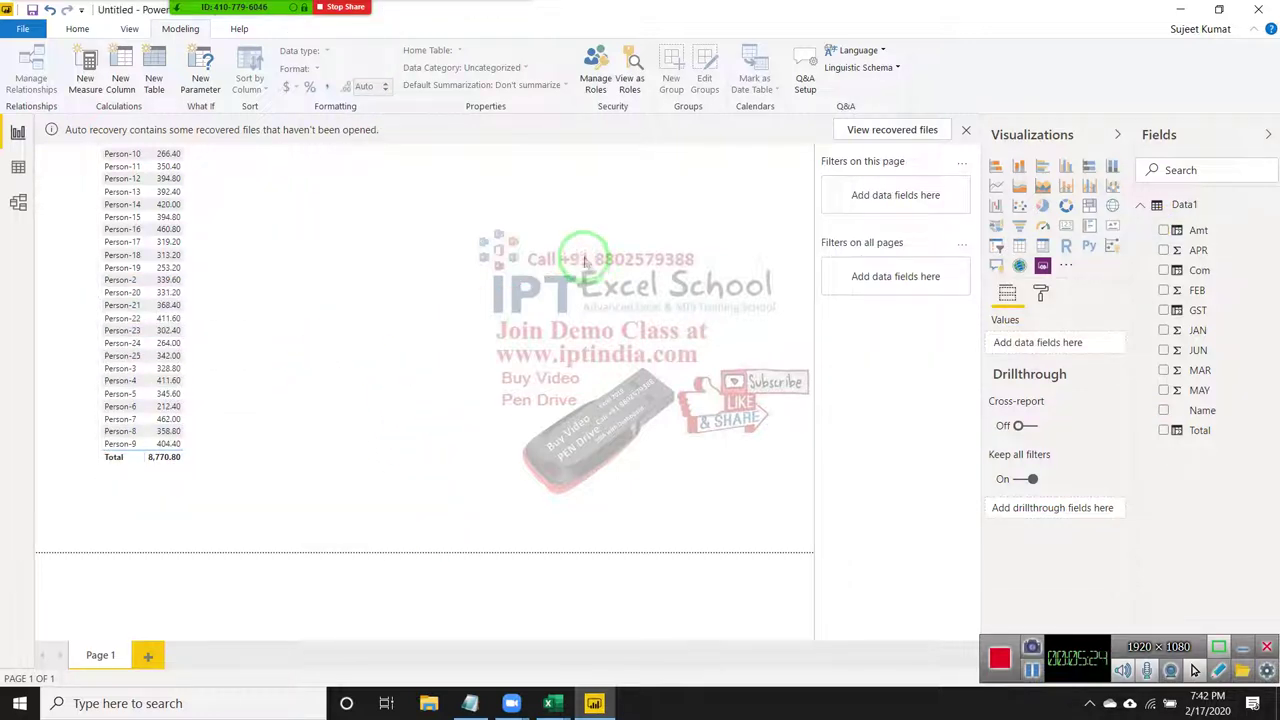
- Dismiss the auto-recovery notice and turn the Name/Amt table into a clustered bar chart
{"action": "left_click", "coordinate": [966, 129]}
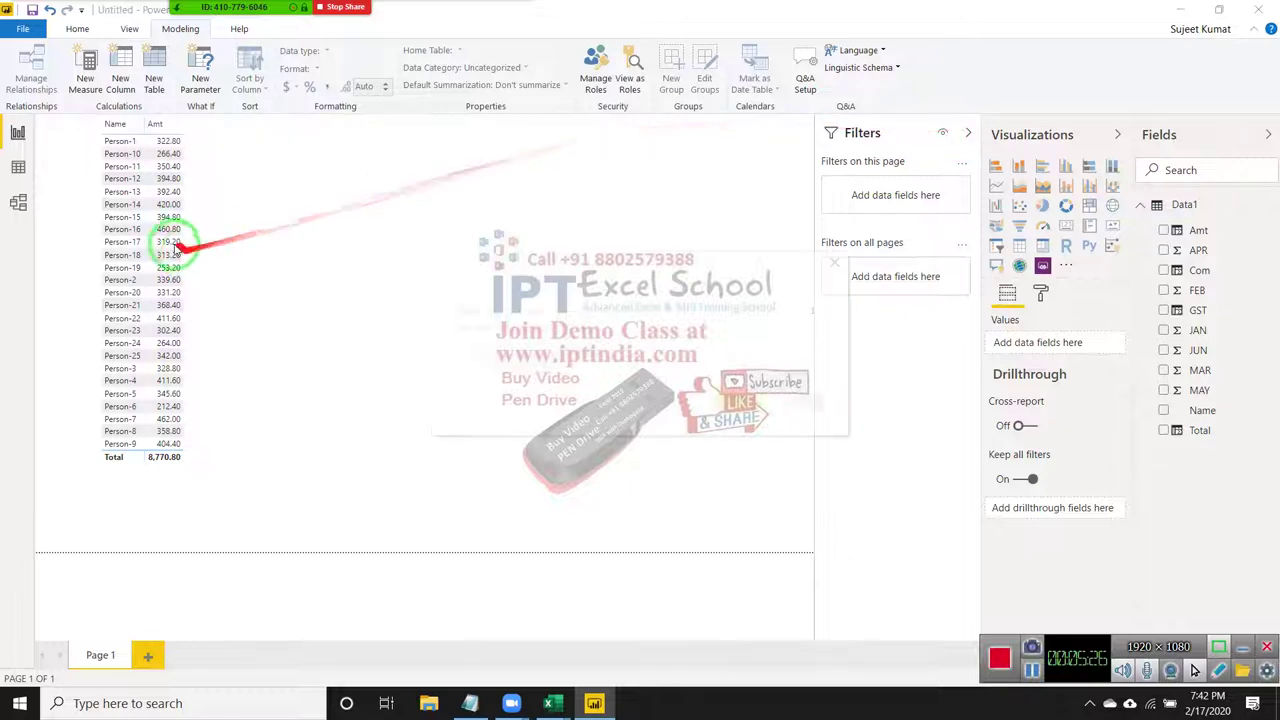
{"action": "left_click", "coordinate": [806, 400]}
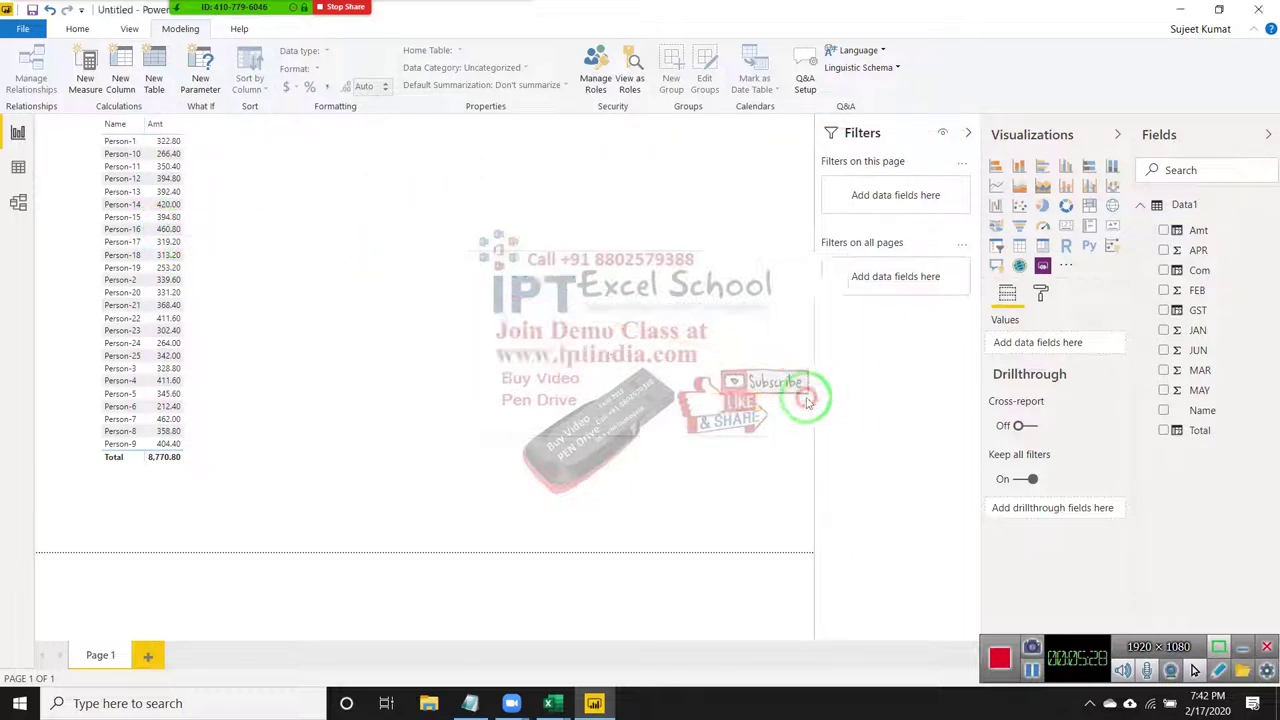
{"action": "left_click", "coordinate": [997, 168]}
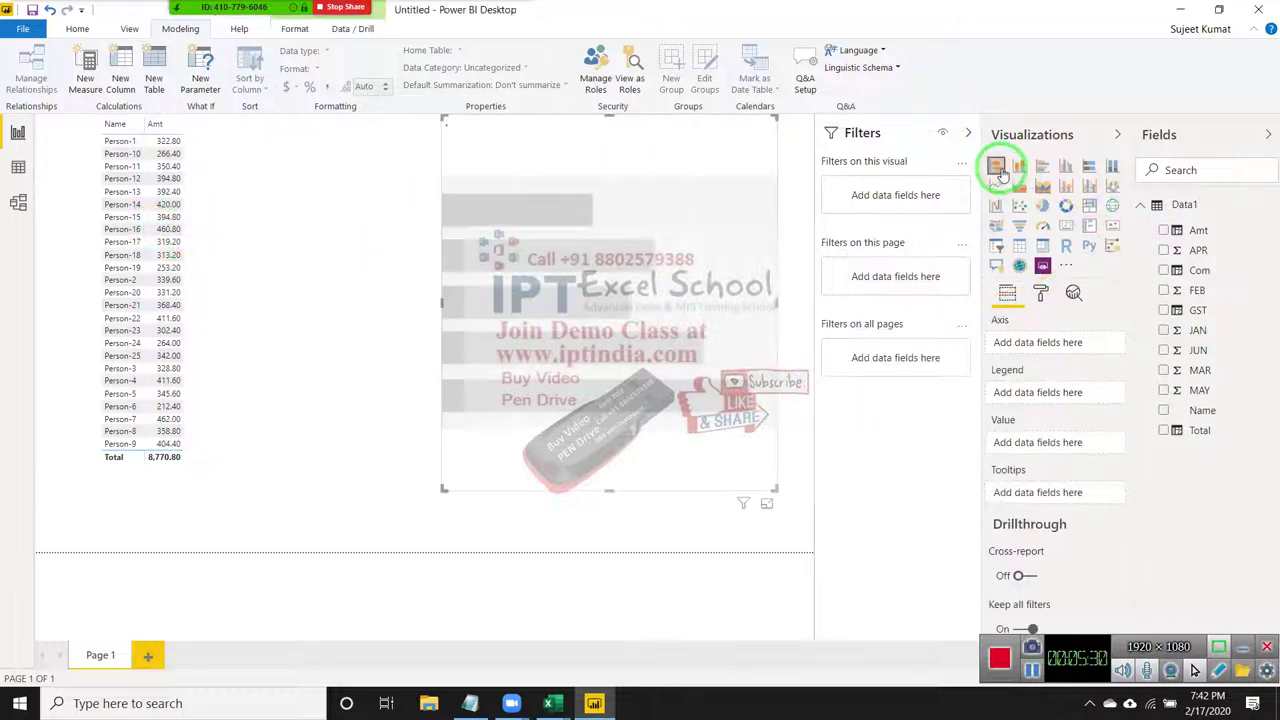
{"action": "left_click", "coordinate": [686, 149]}
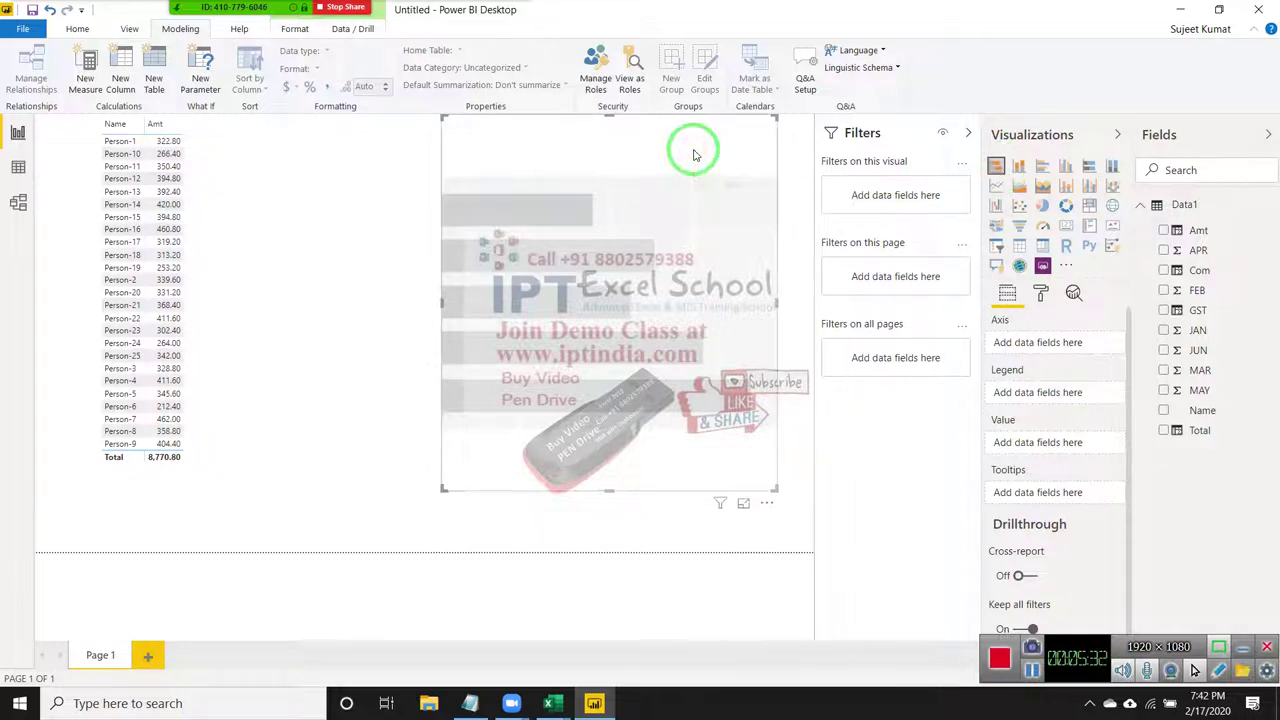
{"action": "key", "text": "Delete"}
{"action": "left_click", "coordinate": [175, 253]}
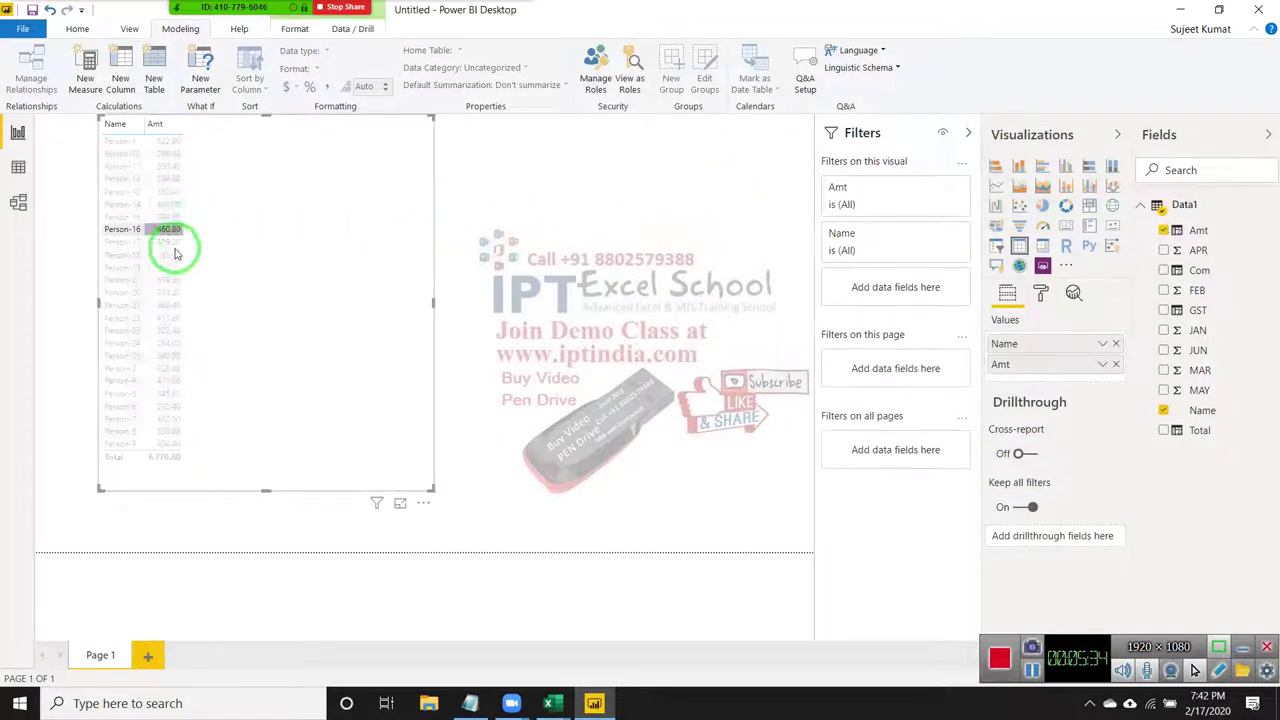
{"action": "left_click", "coordinate": [396, 271]}
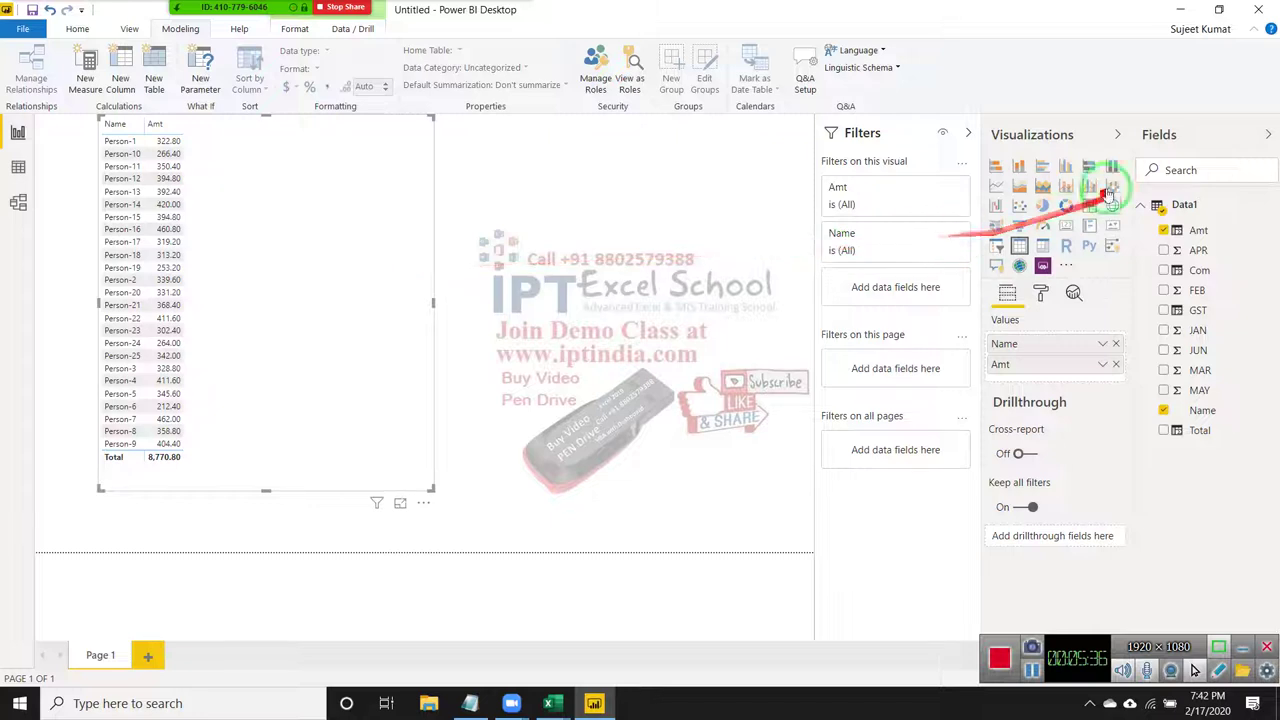
{"action": "left_click", "coordinate": [1041, 168]}
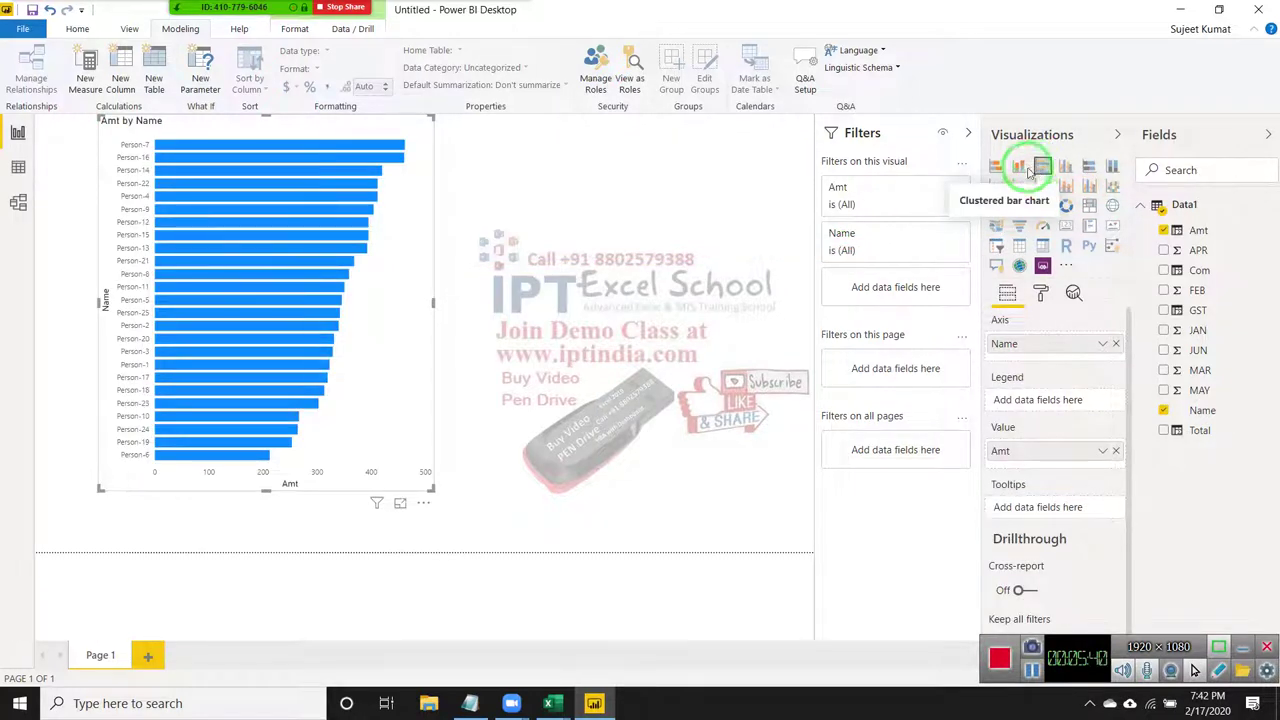
{"action": "left_click", "coordinate": [18, 168]}
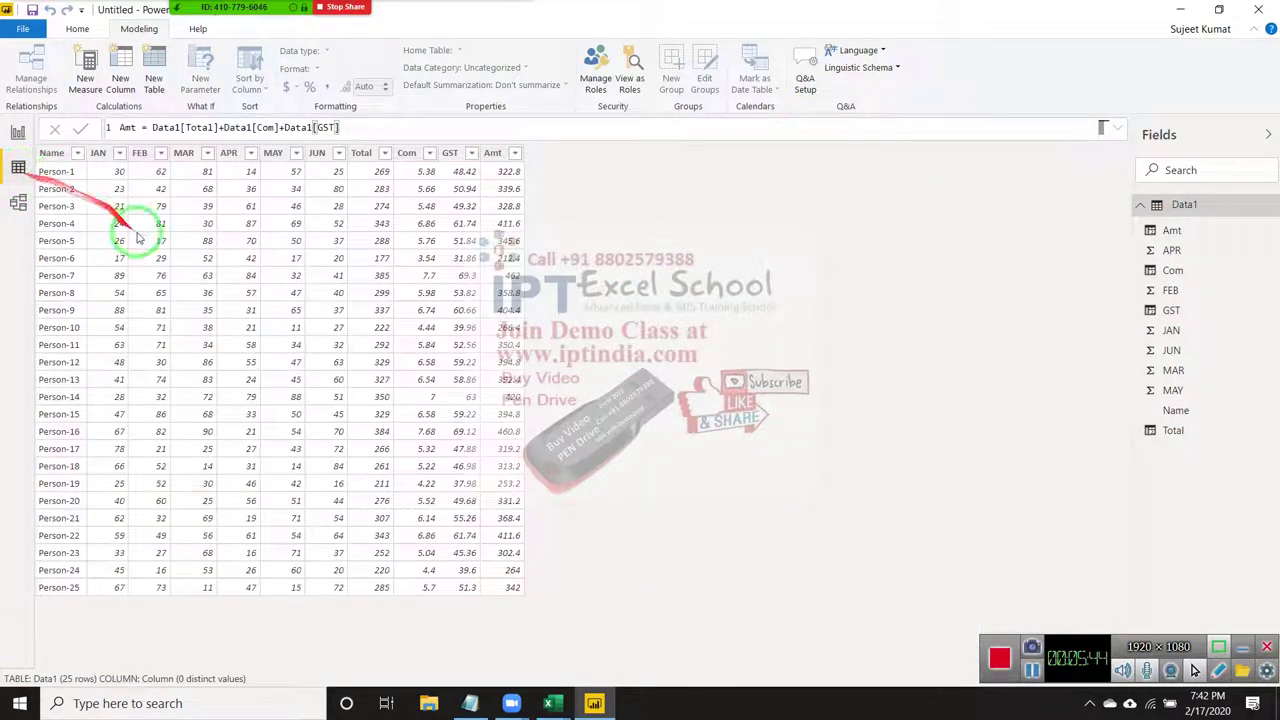
- Review the Total, Com, GST and Amt column formulas and inspect the JAN, FEB, MAR columns
{"action": "left_click", "coordinate": [362, 153]}
{"action": "left_click", "coordinate": [405, 178]}
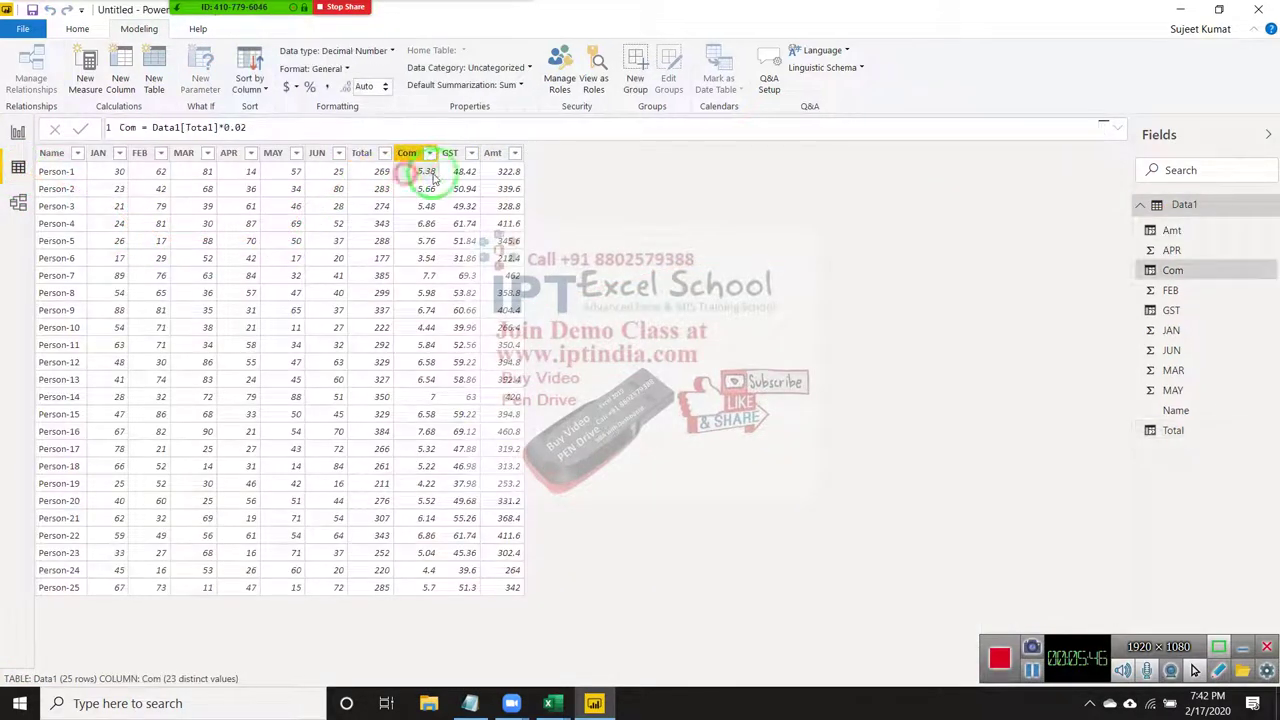
{"action": "left_click", "coordinate": [452, 176]}
{"action": "left_click", "coordinate": [510, 175]}
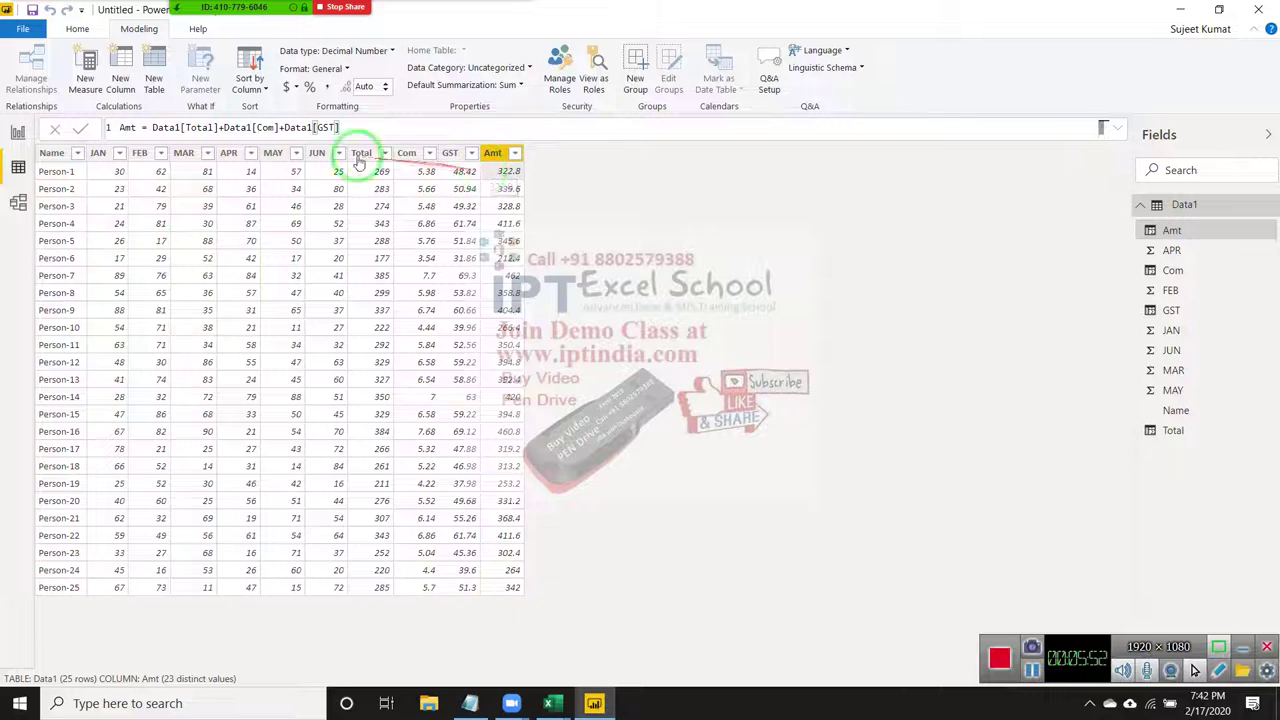
{"action": "left_click", "coordinate": [116, 177]}
{"action": "left_click", "coordinate": [147, 183]}
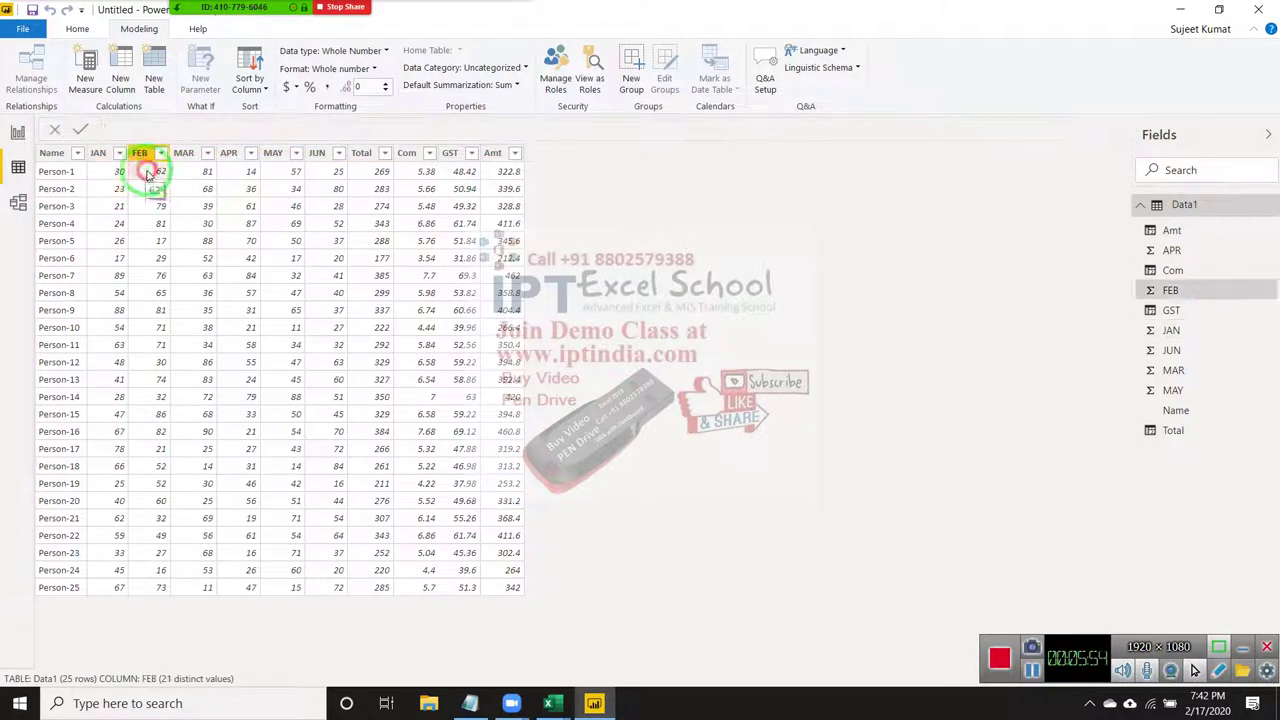
{"action": "left_click", "coordinate": [186, 176]}
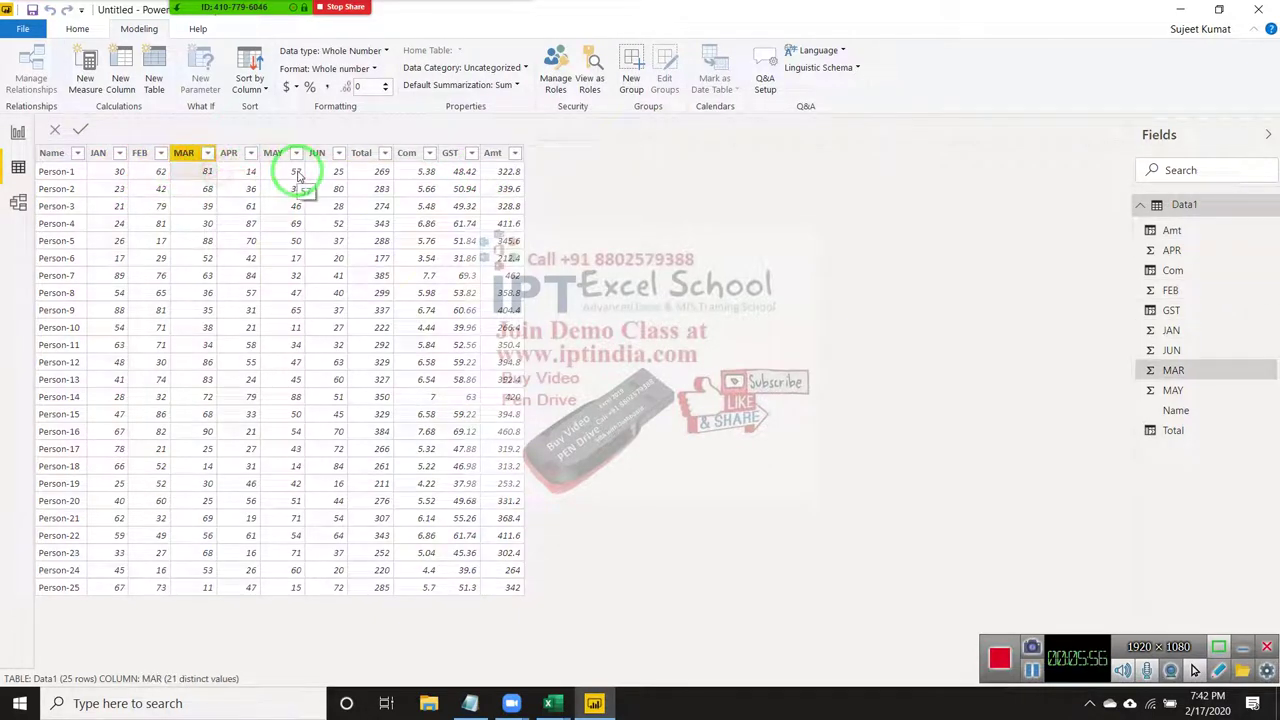
{"action": "left_click", "coordinate": [425, 180]}
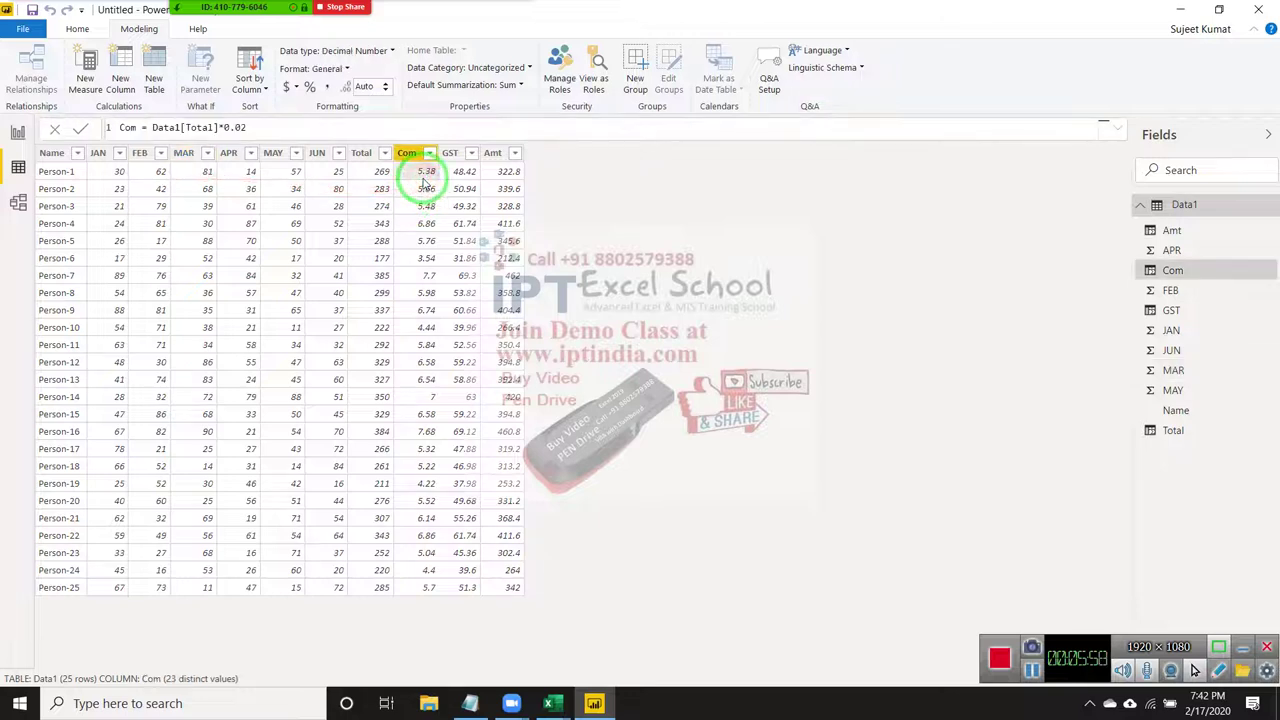
- Inspect the Name column values such as Person-8, then add a new calculated column
{"action": "left_click", "coordinate": [75, 180]}
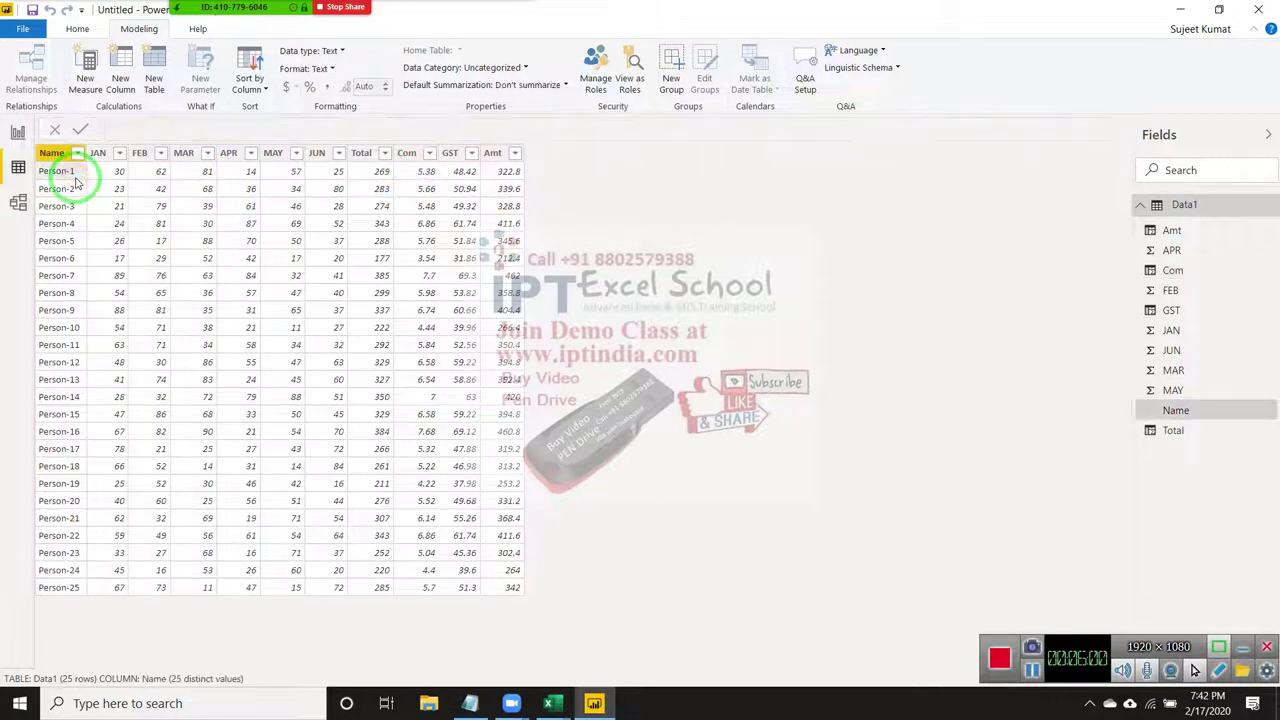
{"action": "left_click", "coordinate": [68, 293]}
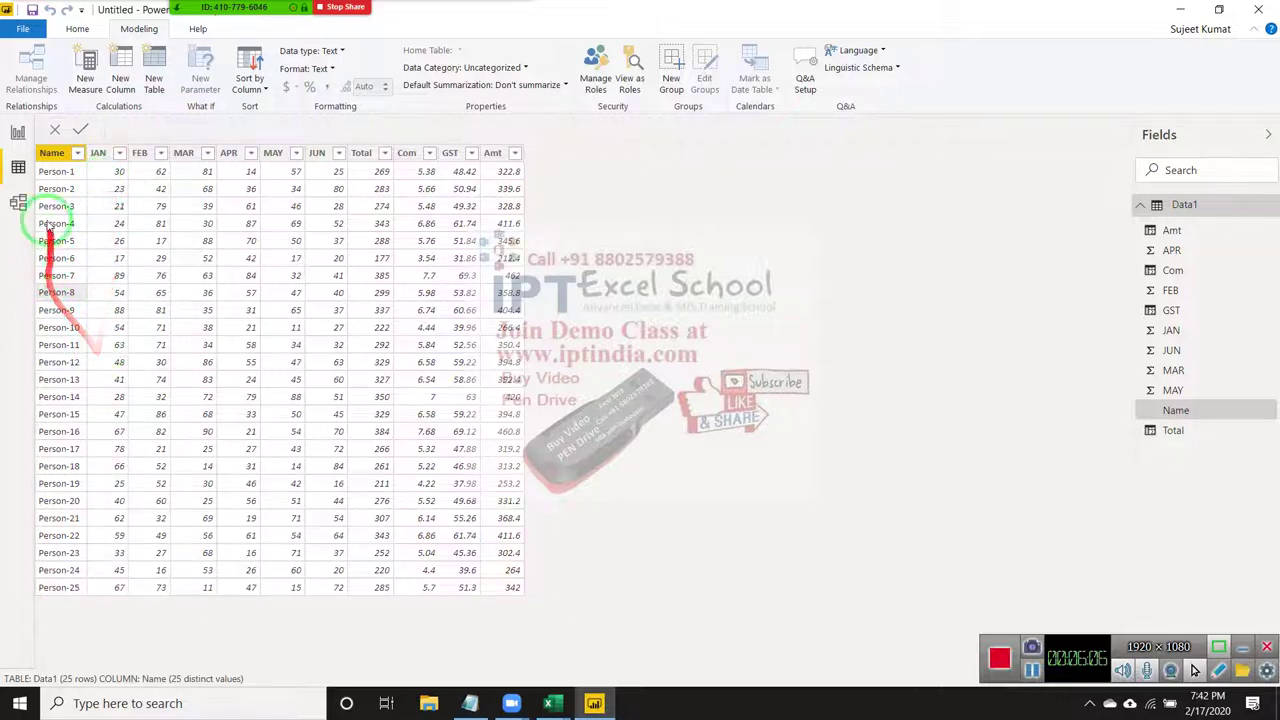
{"action": "left_click", "coordinate": [70, 176]}
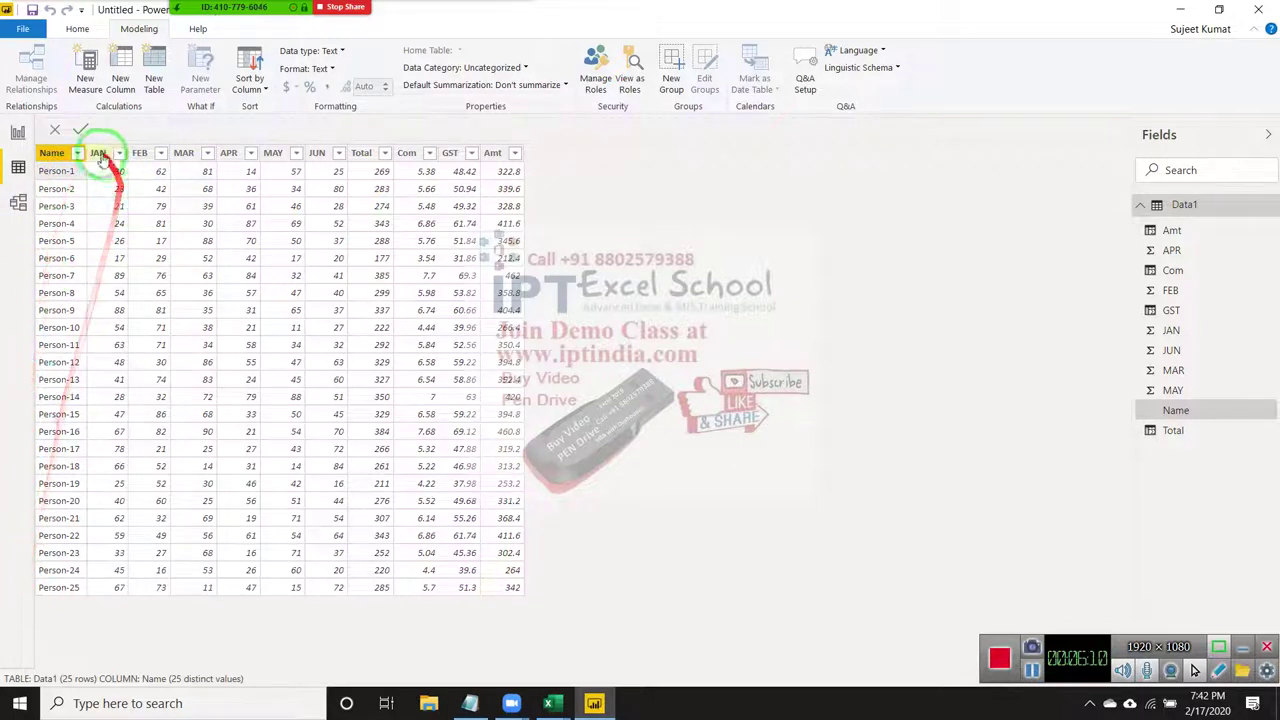
{"action": "left_click", "coordinate": [122, 90]}
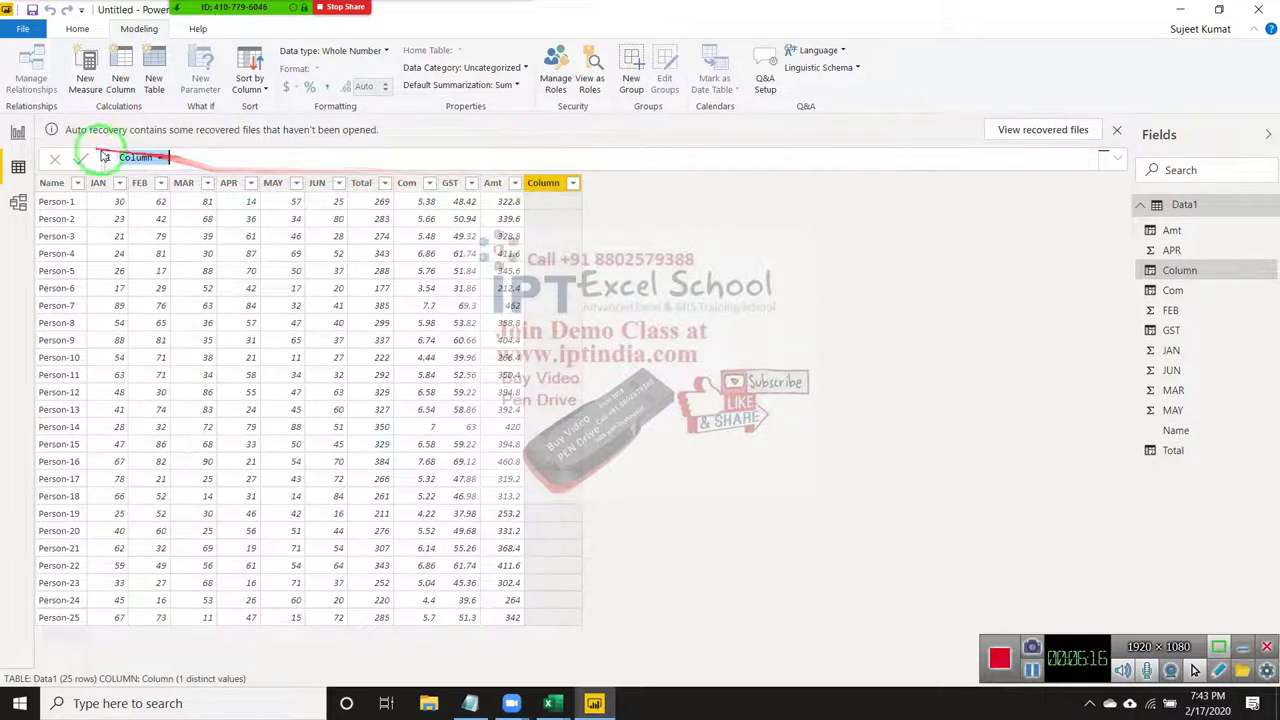
- Cancel the first new column, dismiss the auto-recovery notice, and start another calculated column
{"action": "left_click", "coordinate": [129, 149]}
{"action": "key", "text": "Escape"}
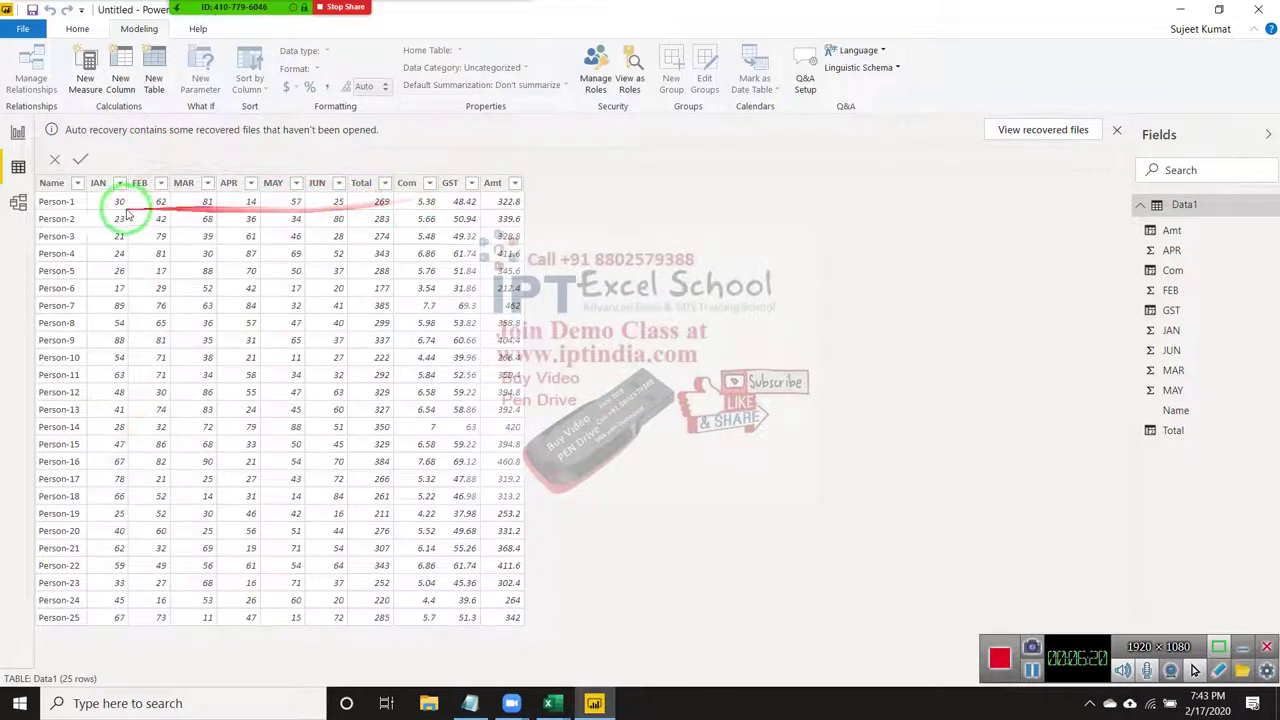
{"action": "left_click_drag", "start_coordinate": [94, 155], "coordinate": [1272, 133]}
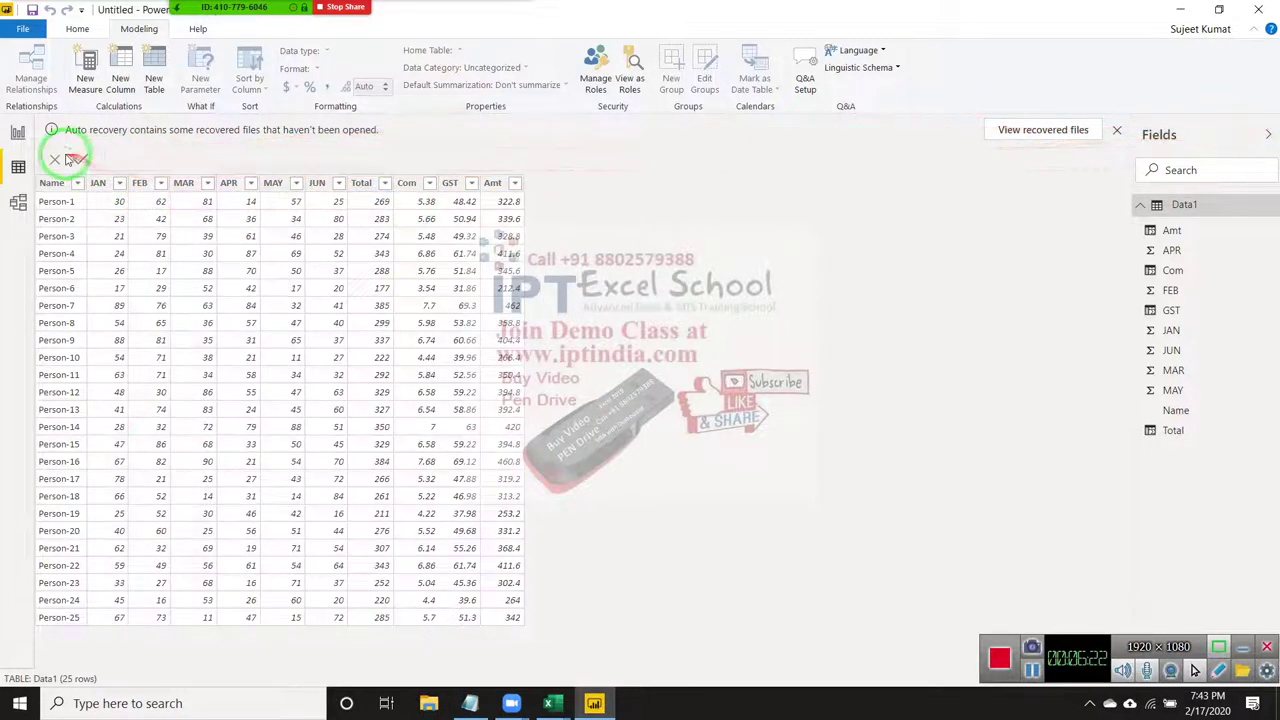
{"action": "left_click", "coordinate": [1123, 133]}
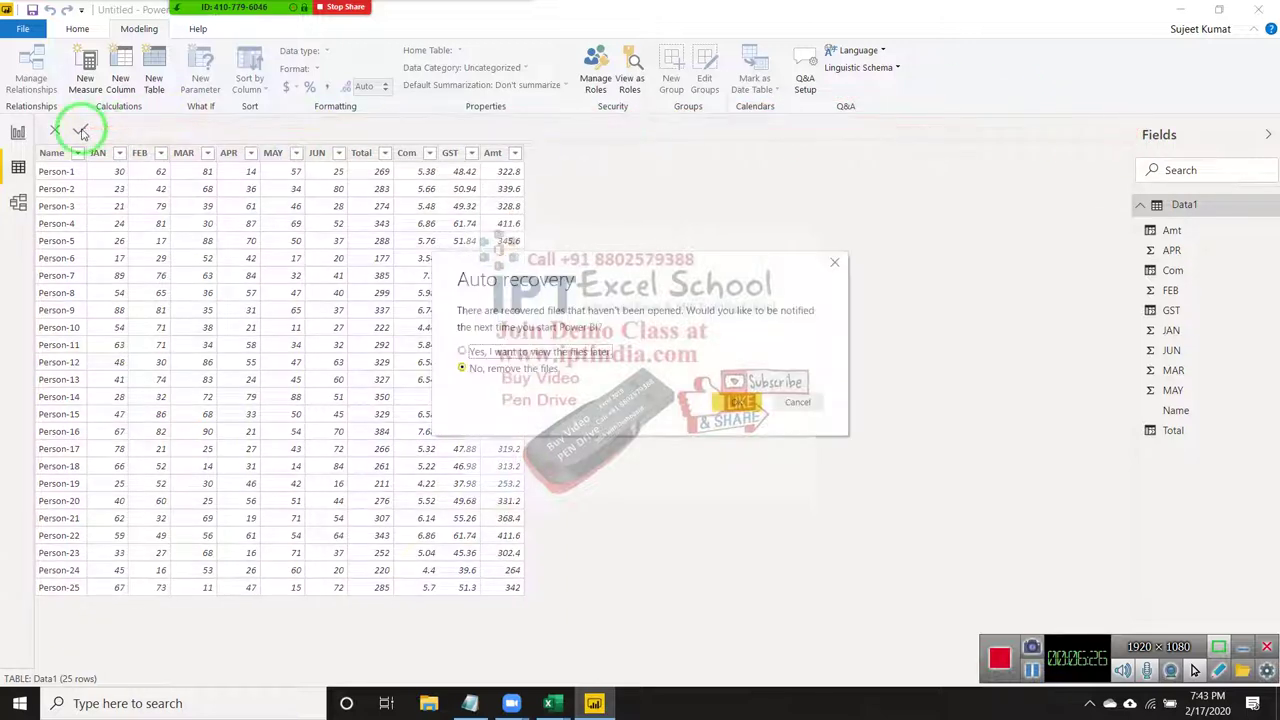
{"action": "left_click", "coordinate": [134, 79]}
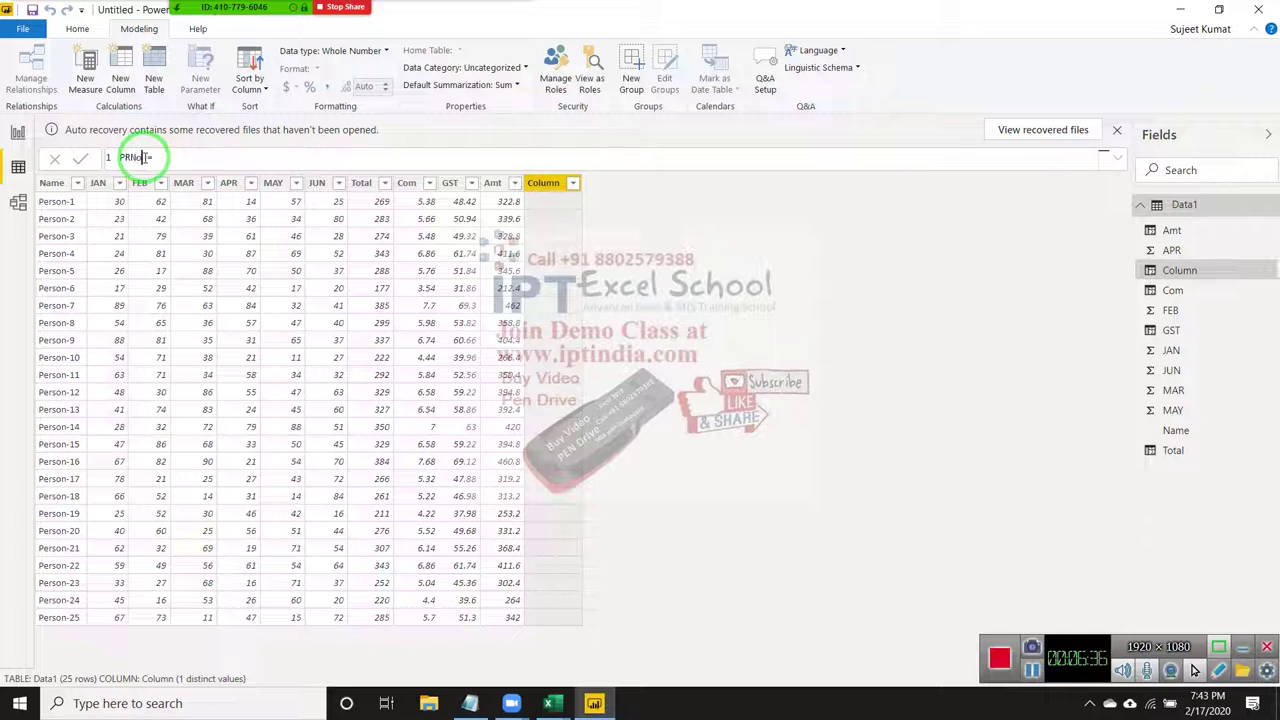
- Begin the PRNo formula as RIGHT(Data1[Name],LEN(Data1[Name])
{"action": "left_click", "coordinate": [193, 157]}
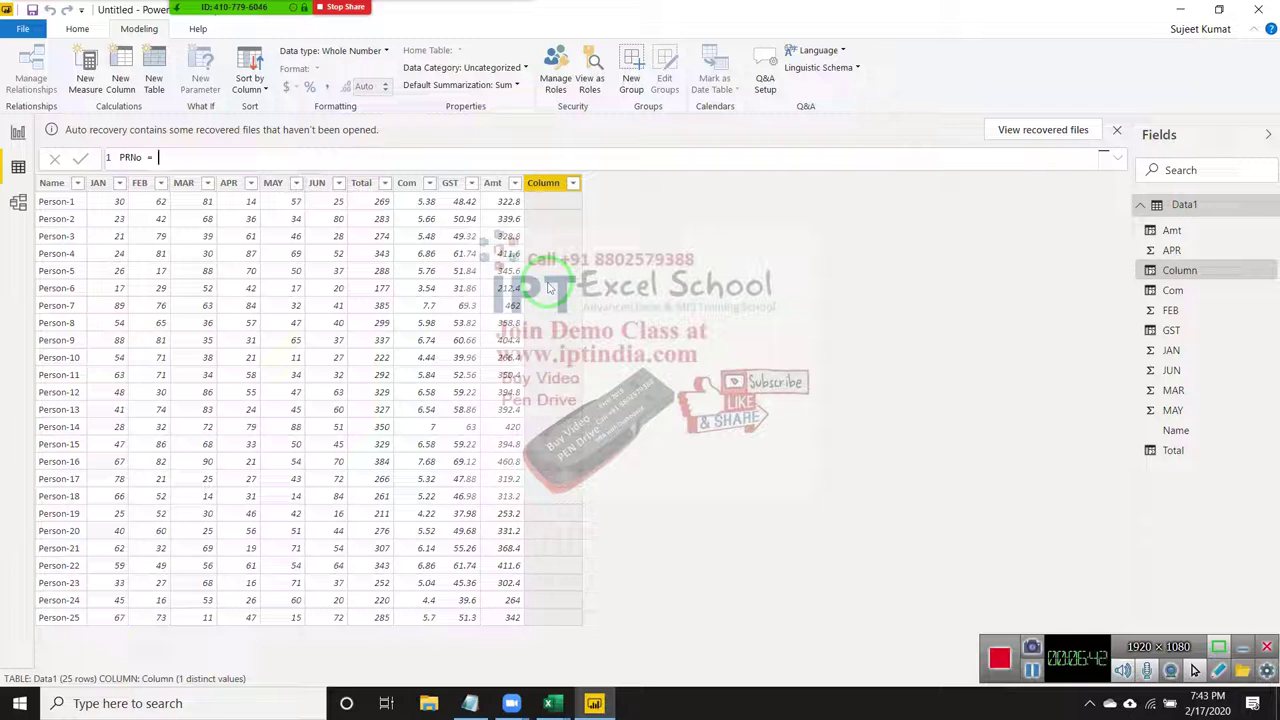
{"action": "type", "text": "ri"}
{"action": "key", "text": "Tab"}
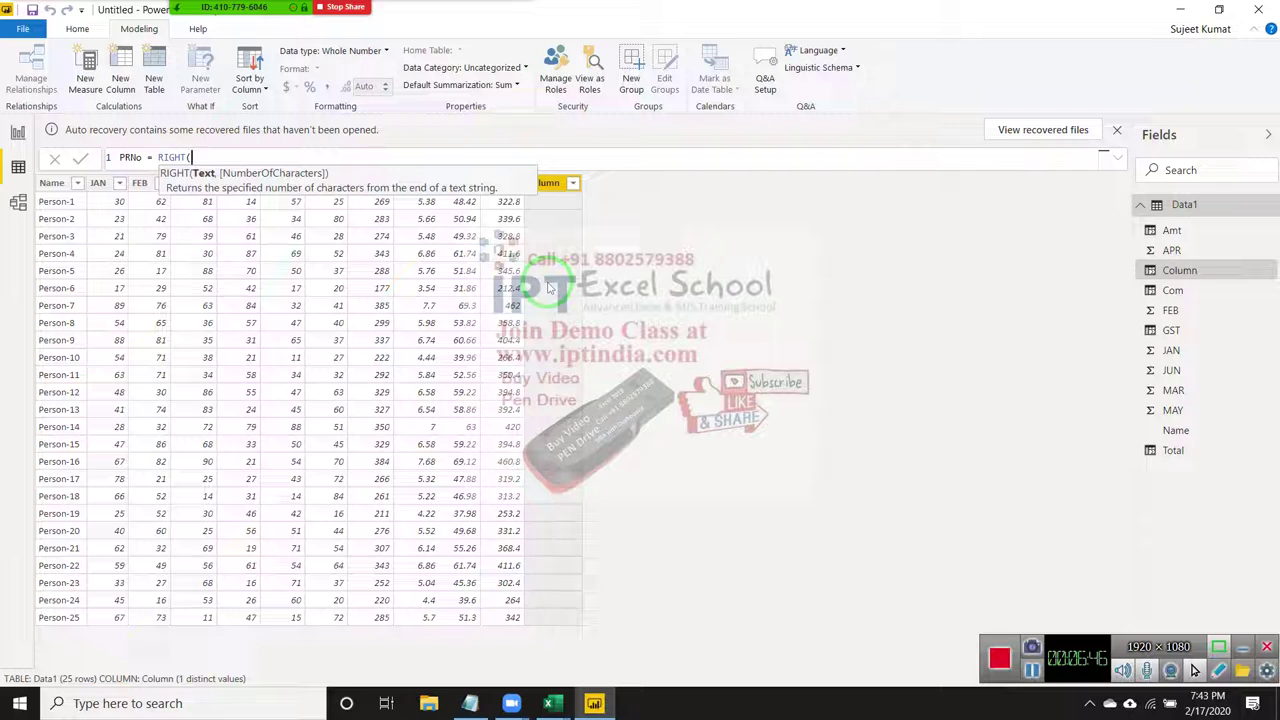
{"action": "type", "text": "an"}
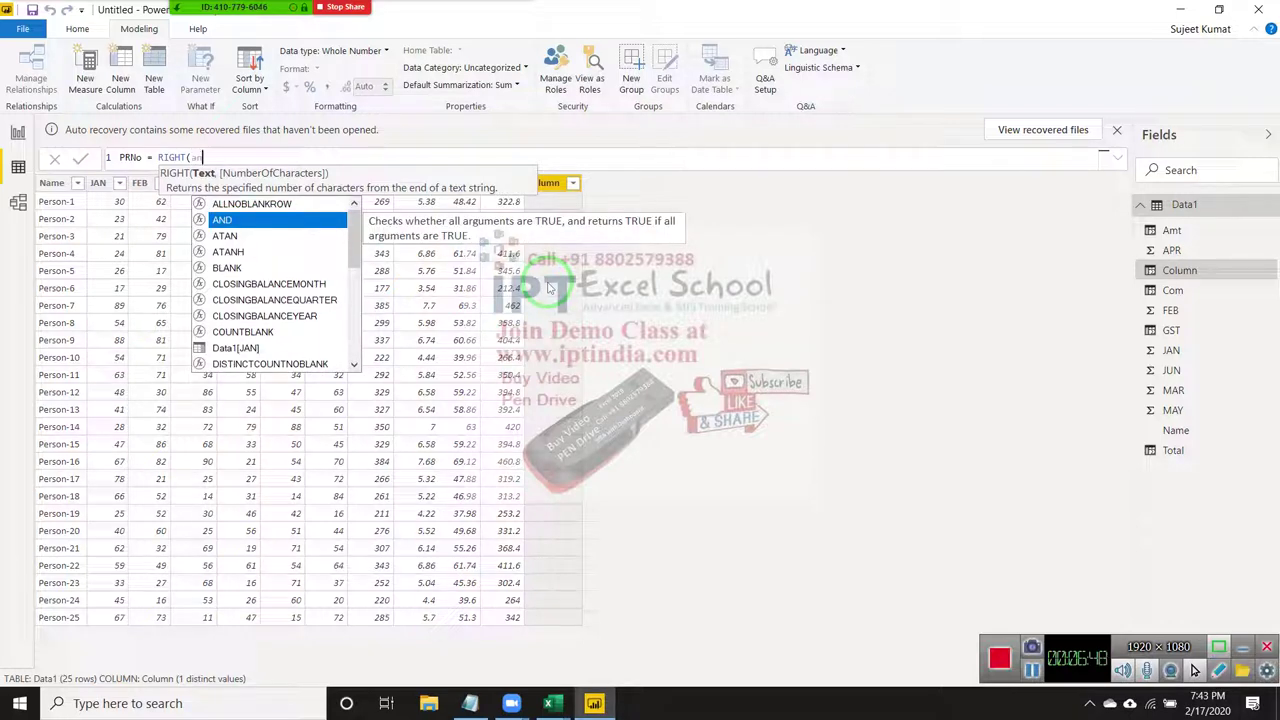
{"action": "key", "text": "BackSpace"}
{"action": "key", "text": "BackSpace"}
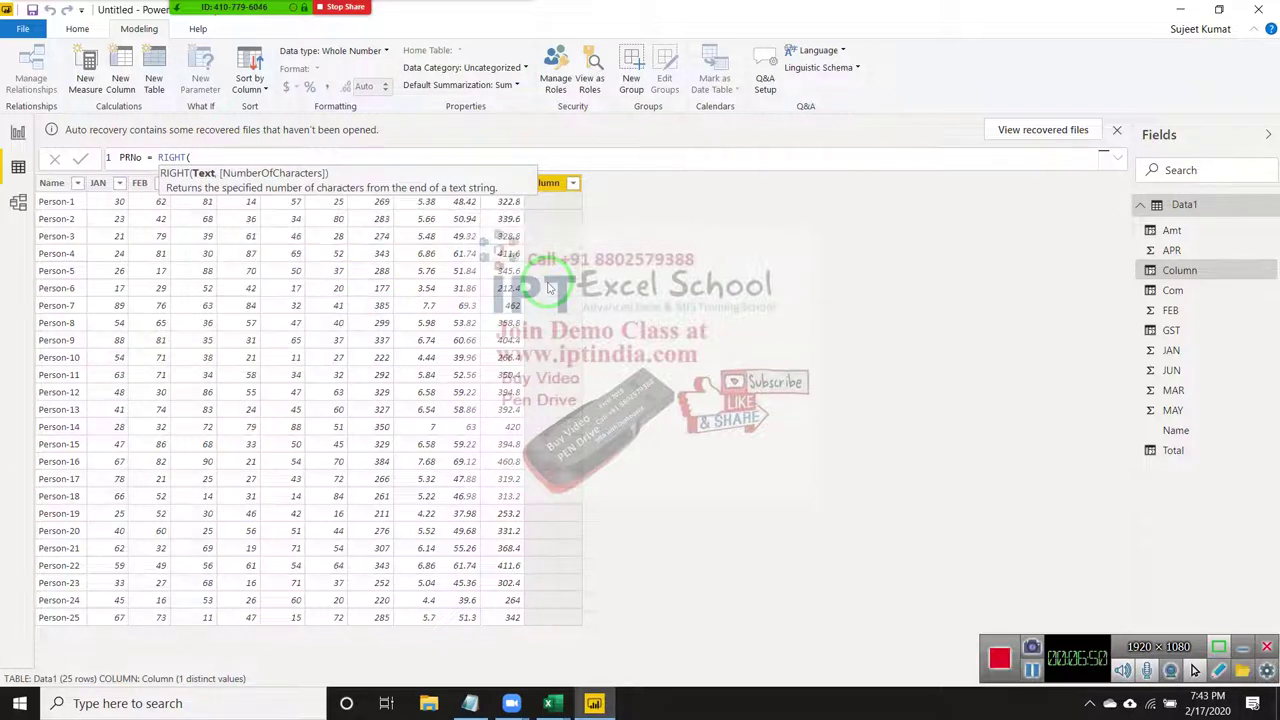
{"action": "type", "text": "na"}
{"action": "key", "text": "Up"}
{"action": "key", "text": "Up"}
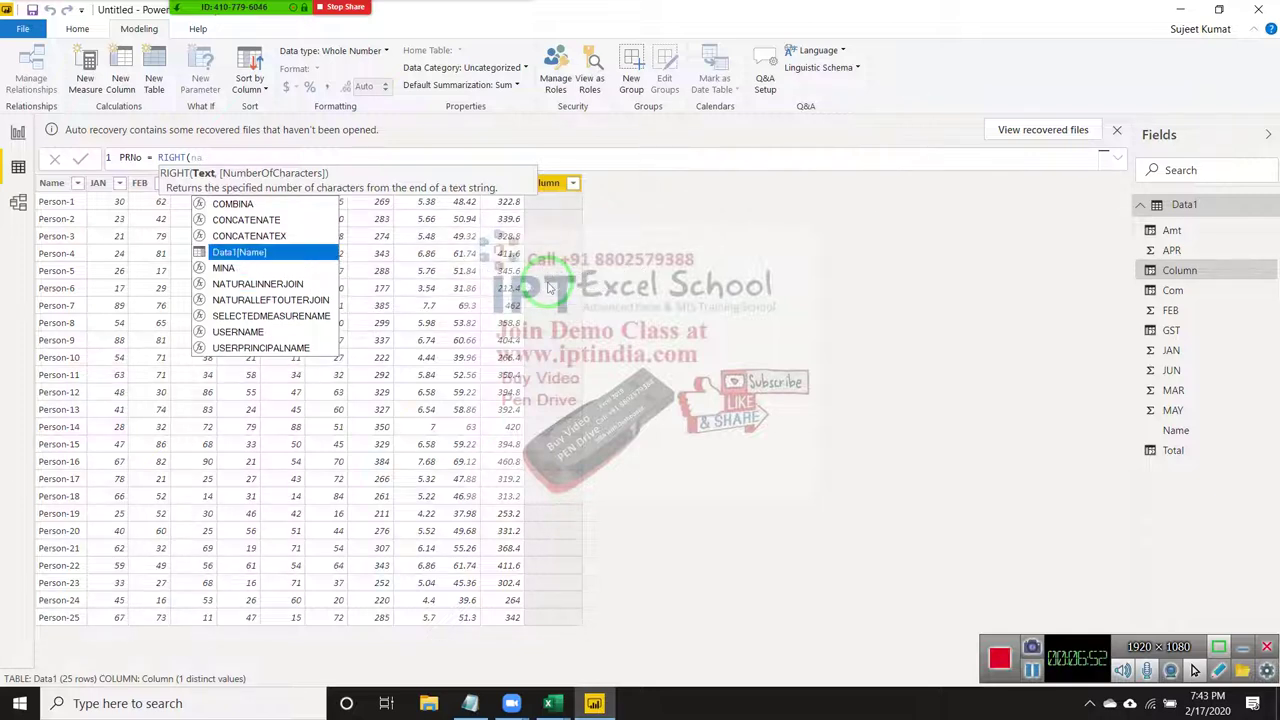
{"action": "key", "text": "Tab"}
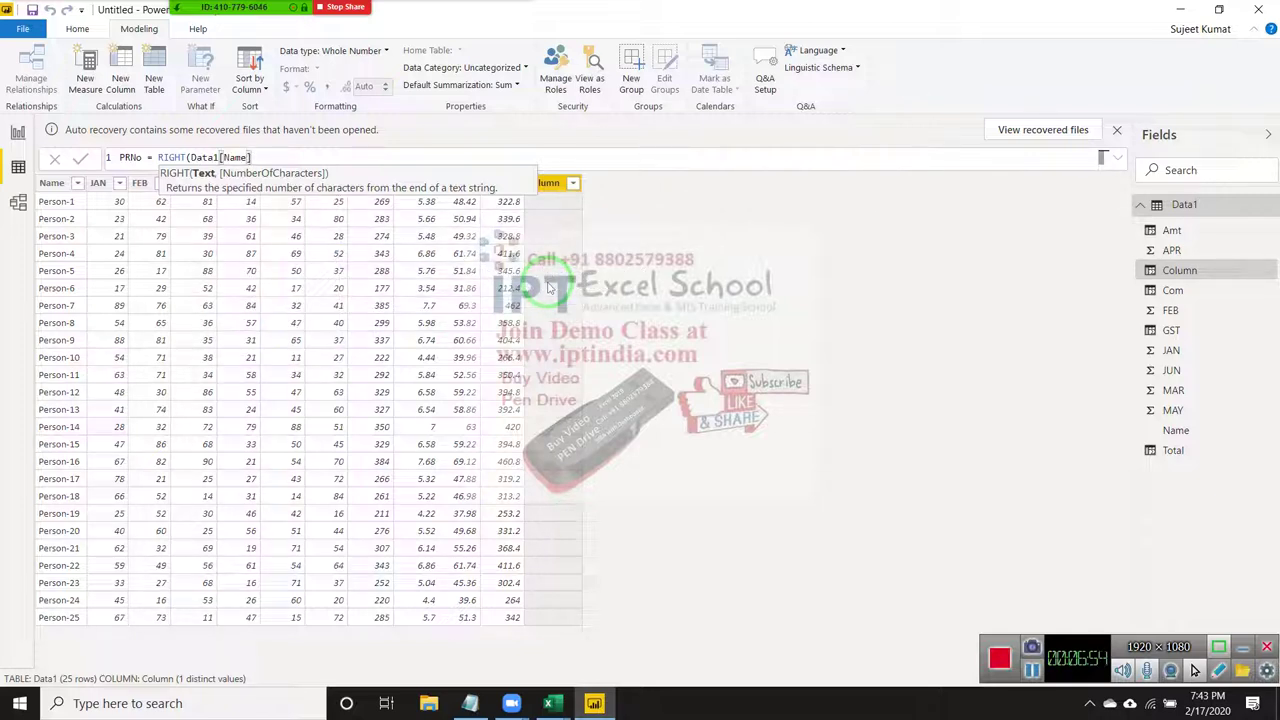
{"action": "type", "text": ",len"}
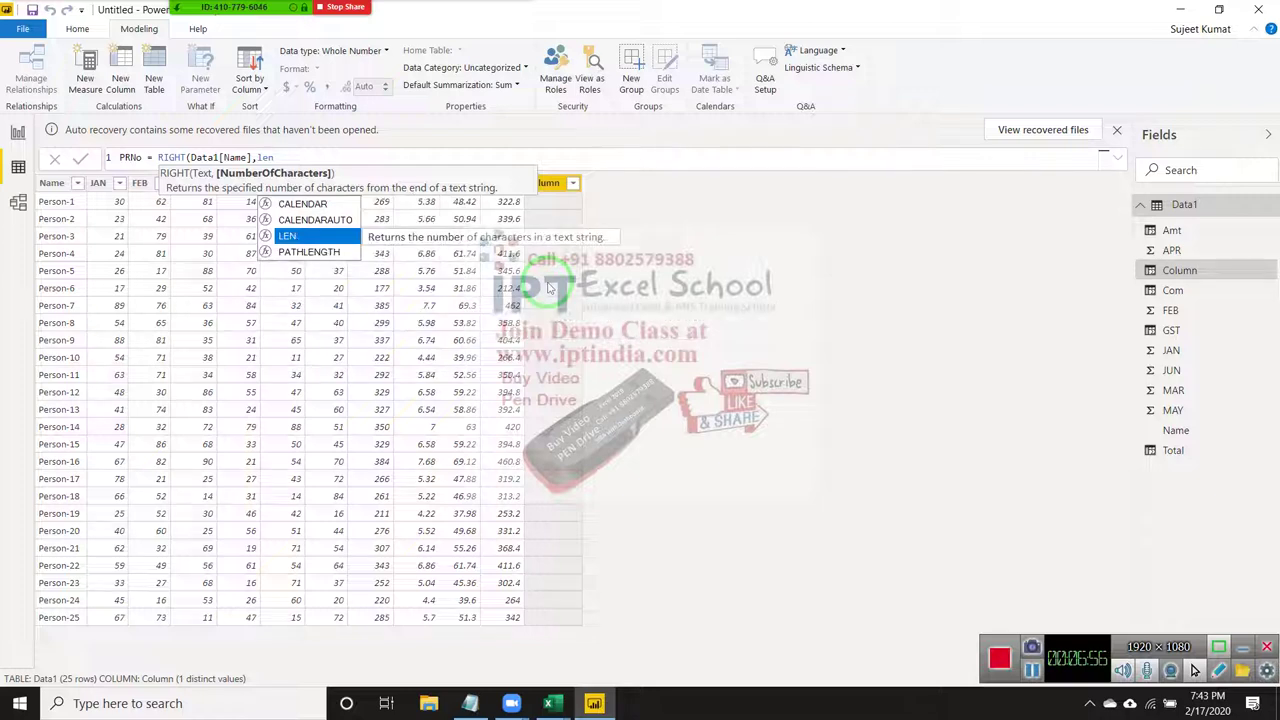
{"action": "key", "text": "Tab"}
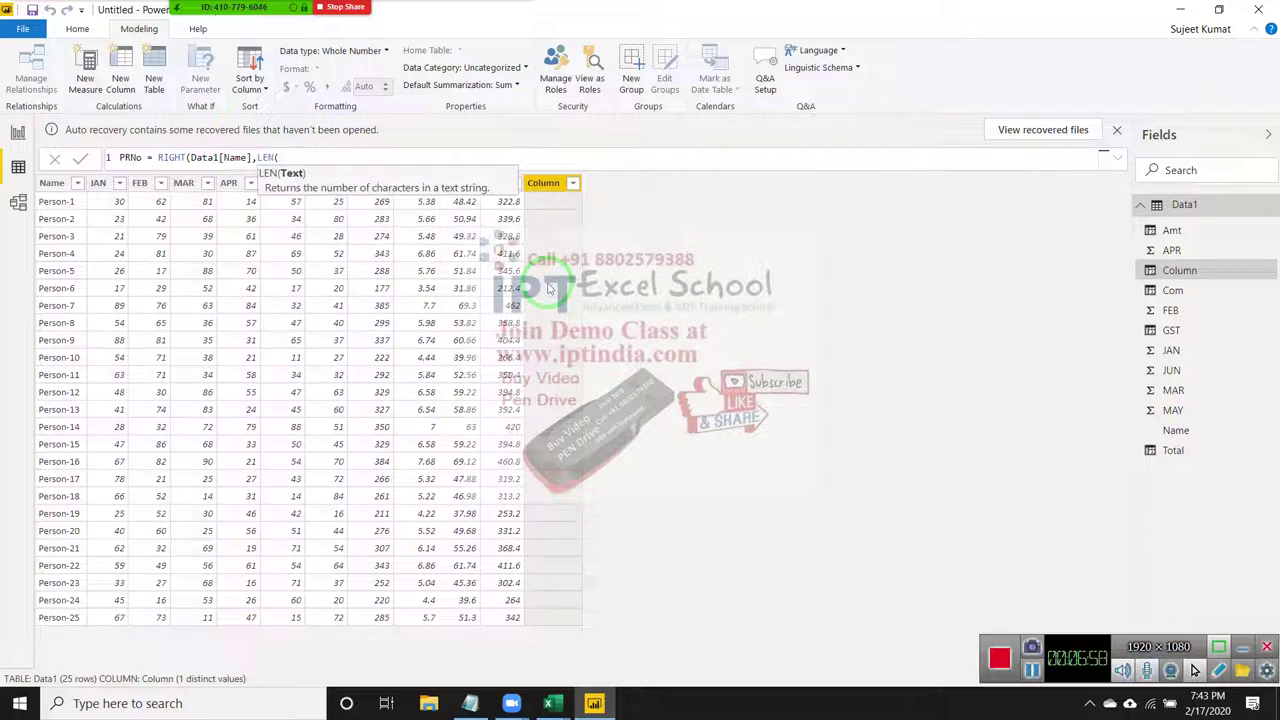
{"action": "type", "text": "na"}
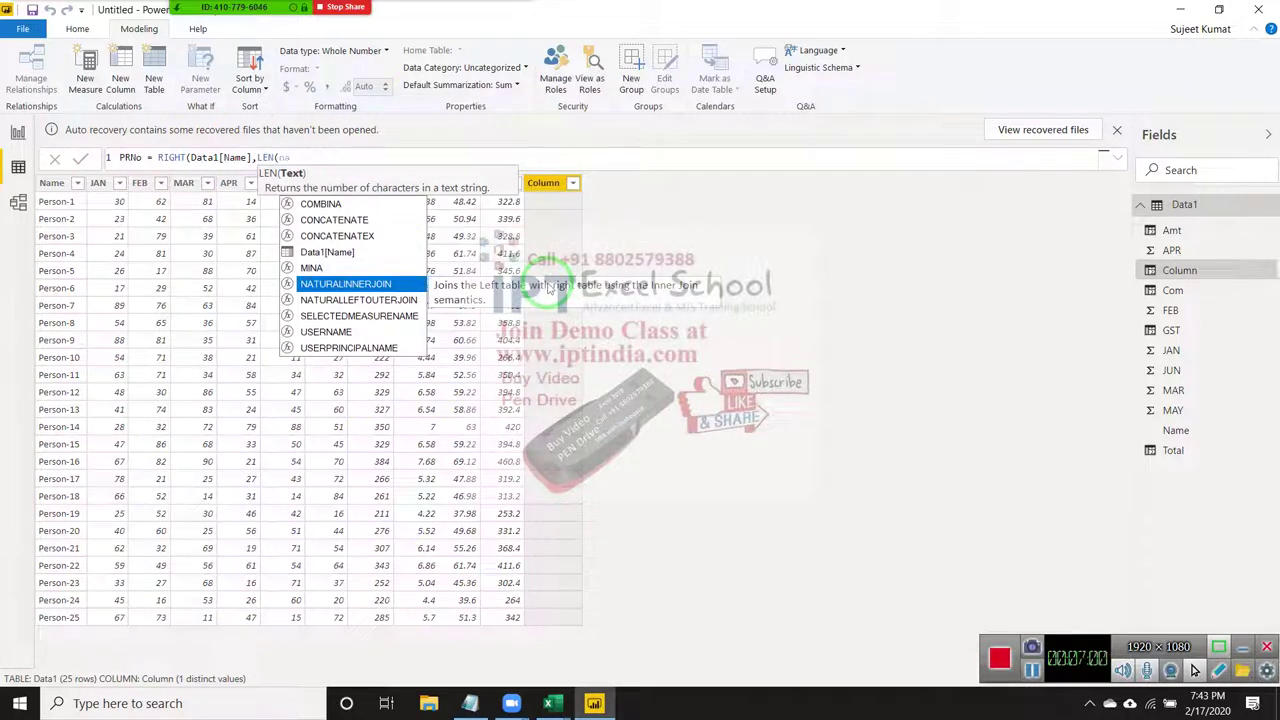
{"action": "key", "text": "Up"}
{"action": "key", "text": "Up"}
{"action": "key", "text": "Tab"}
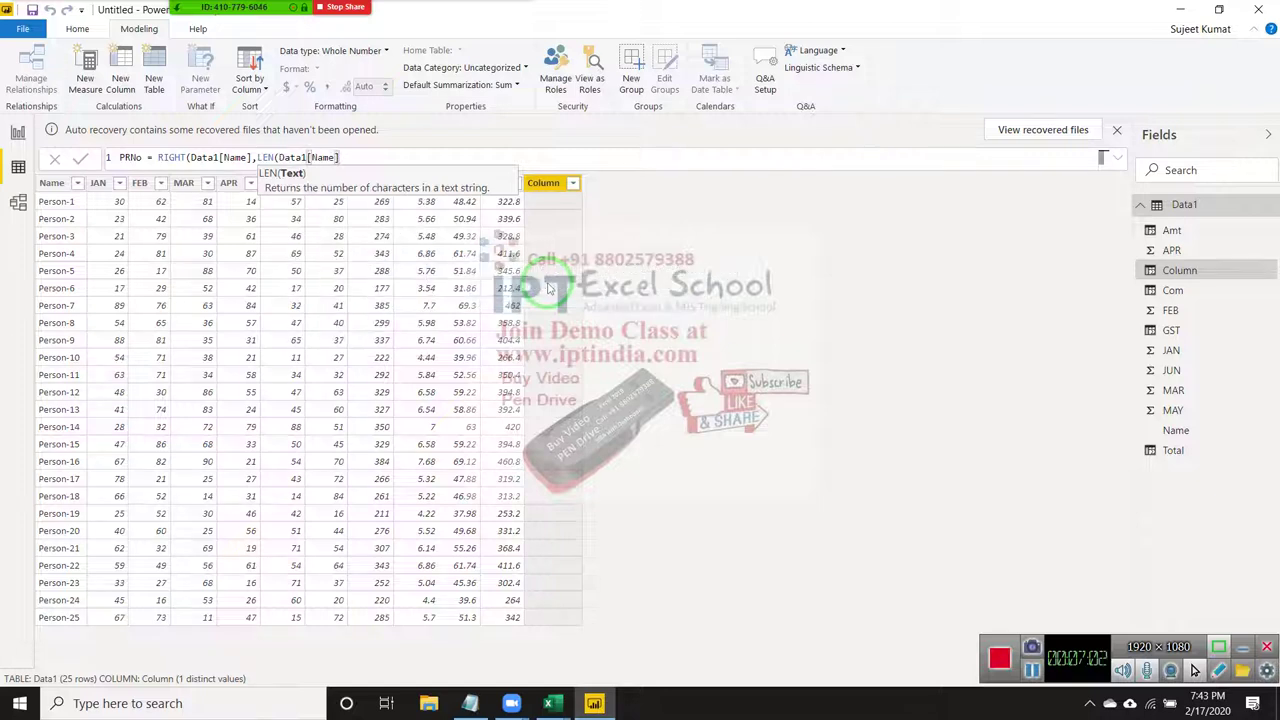
{"action": "type", "text": ")-"}
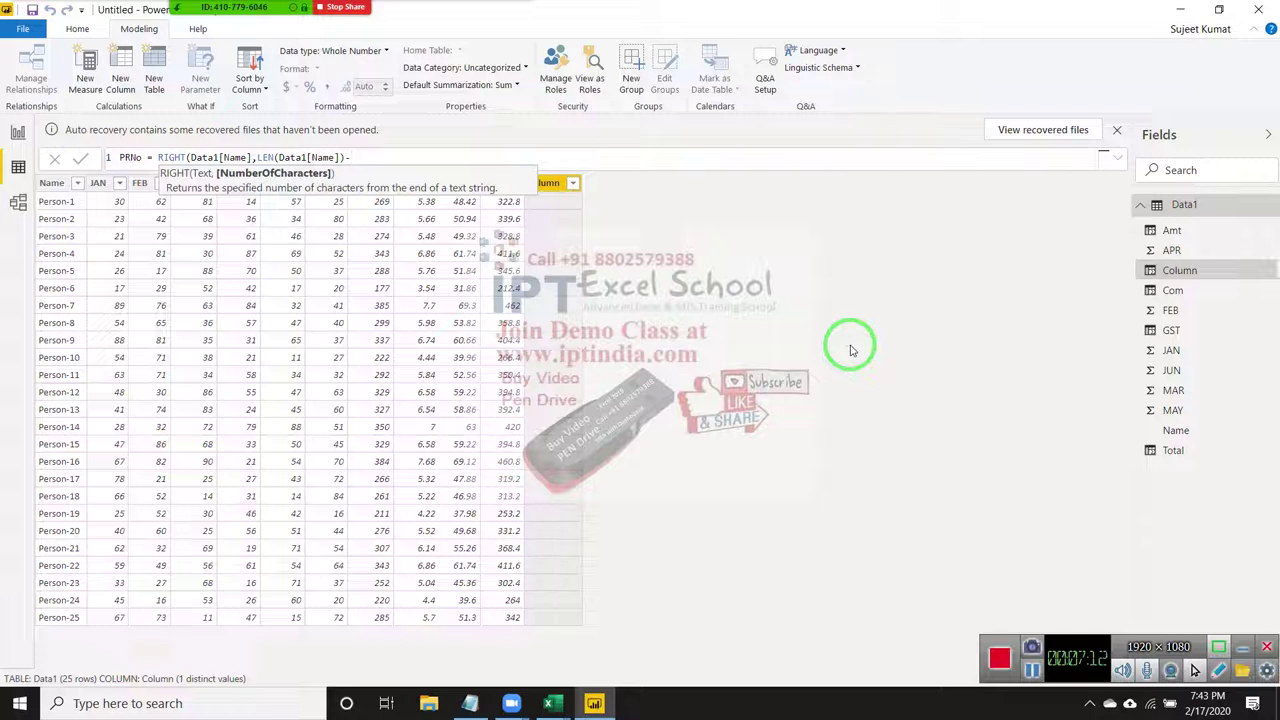
- Finish the formula with -FIND("-",Data1[Name],1)) and commit the PRNo column
{"action": "type", "text": "find("}
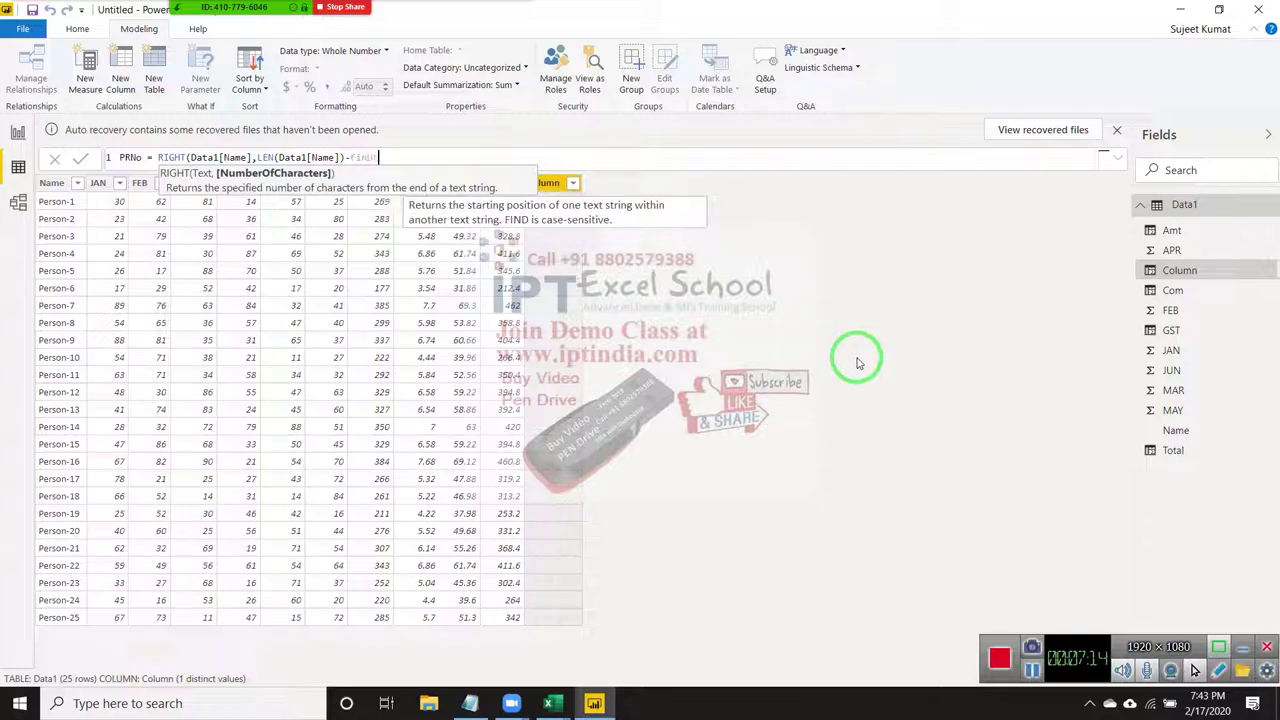
{"action": "key", "text": "Tab"}
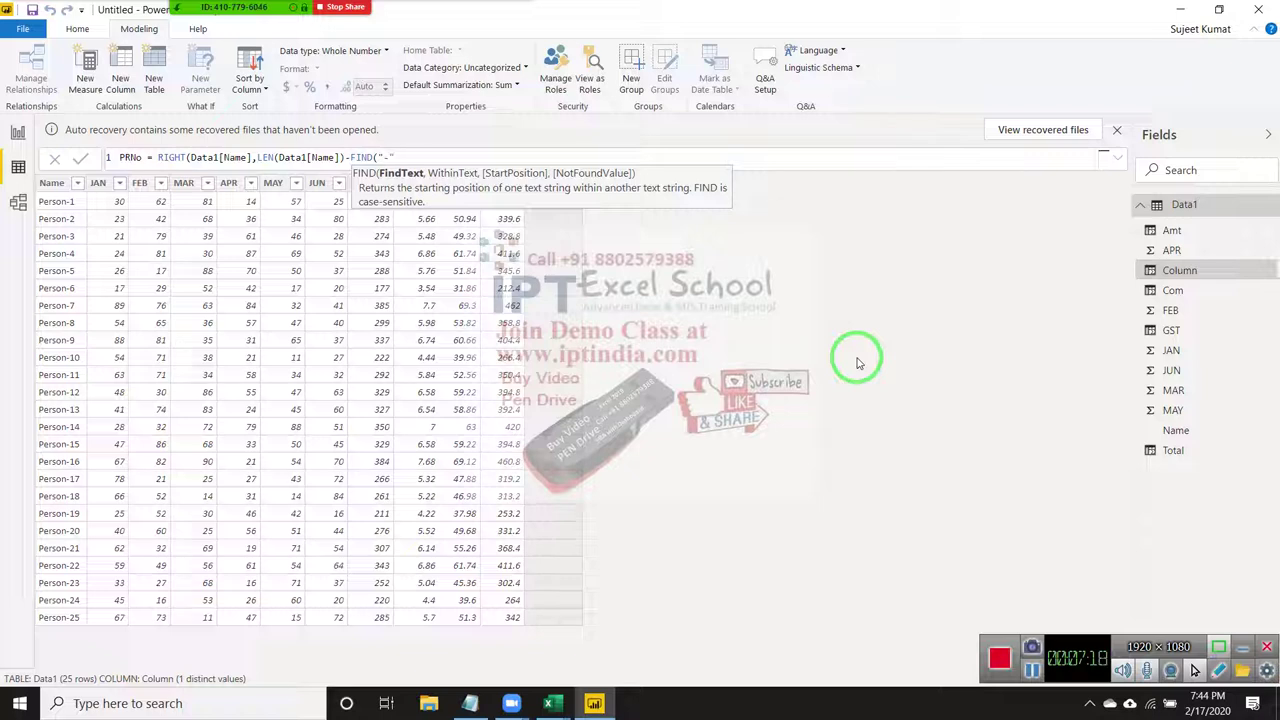
{"action": "type", "text": ","}
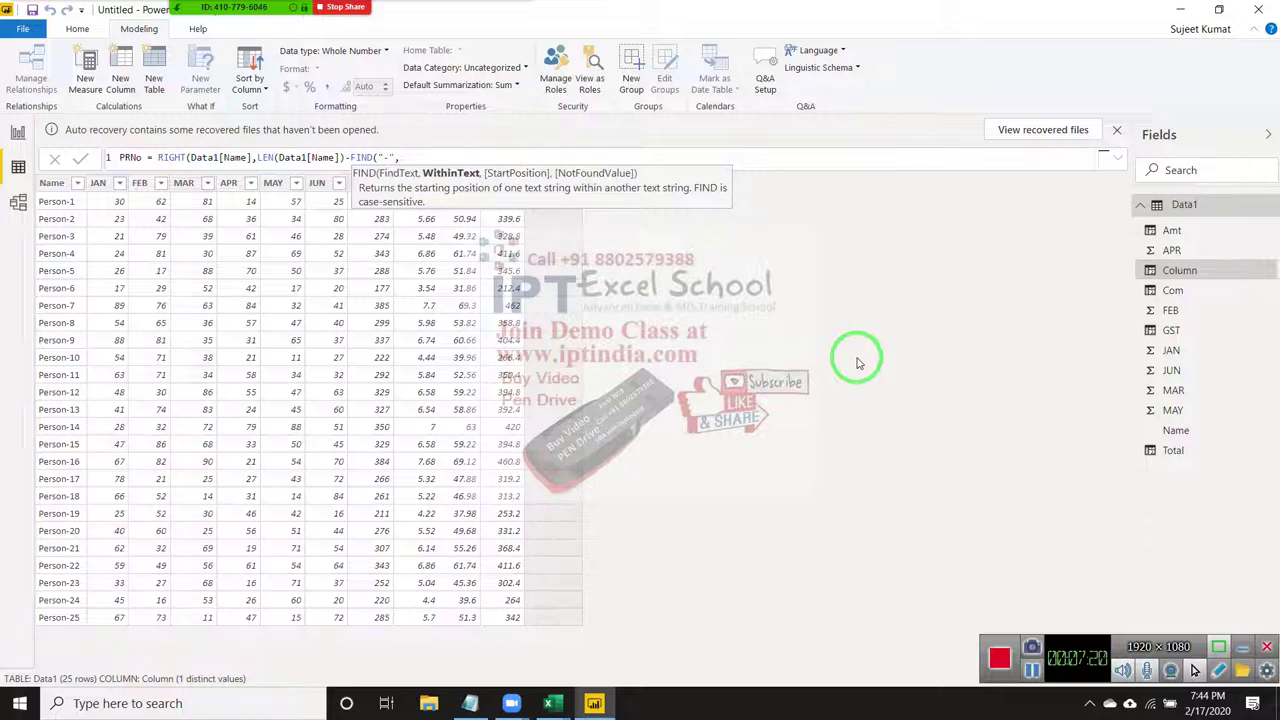
{"action": "type", "text": "na"}
{"action": "key", "text": "Up"}
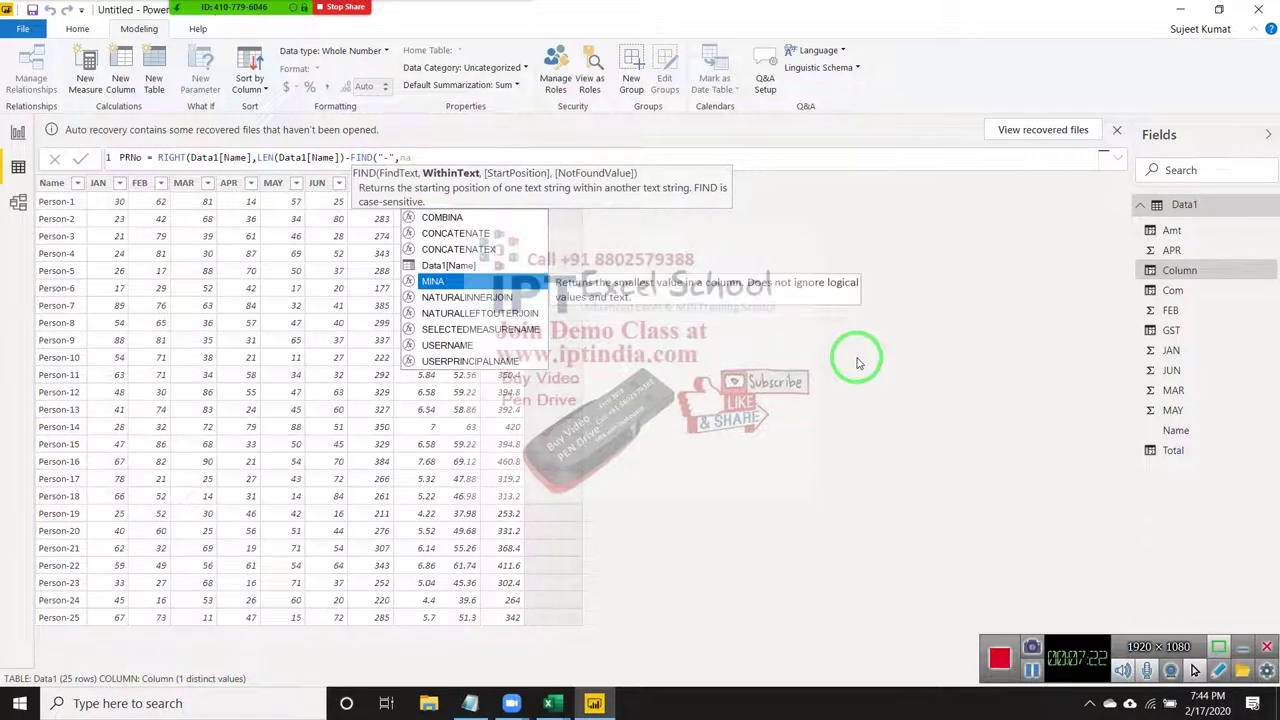
{"action": "key", "text": "Up"}
{"action": "key", "text": "Tab"}
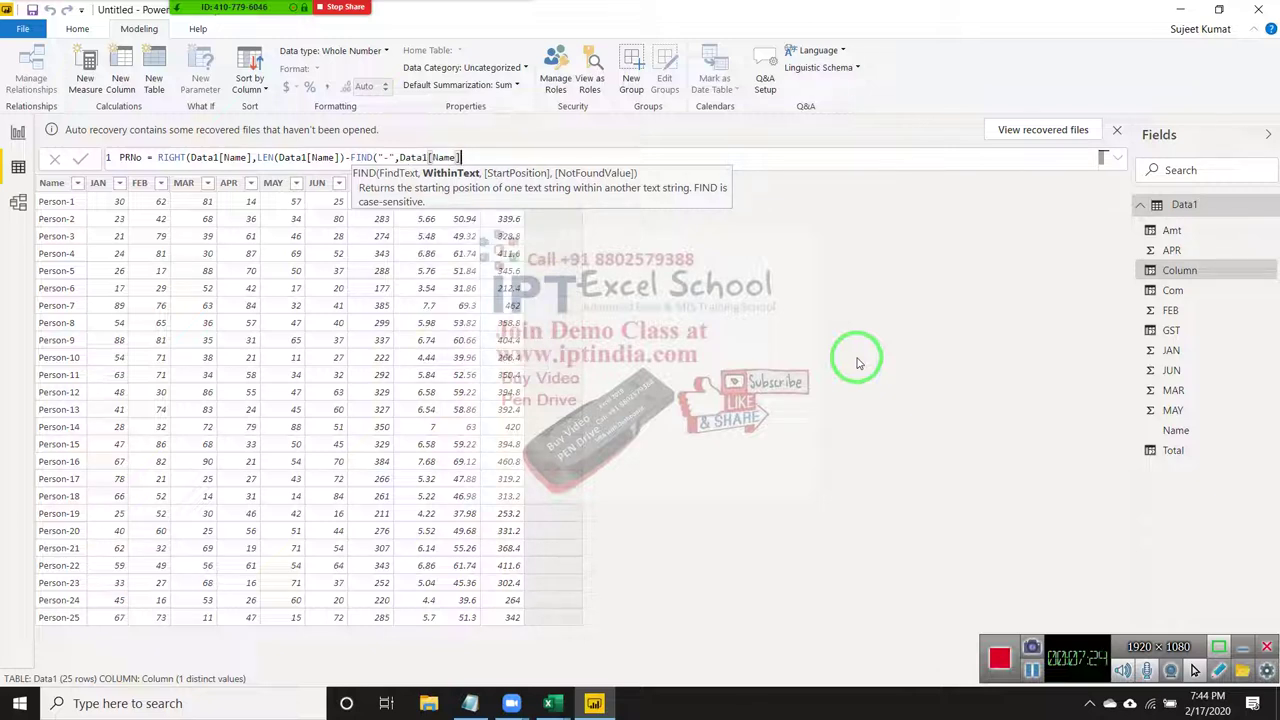
{"action": "type", "text": ","}
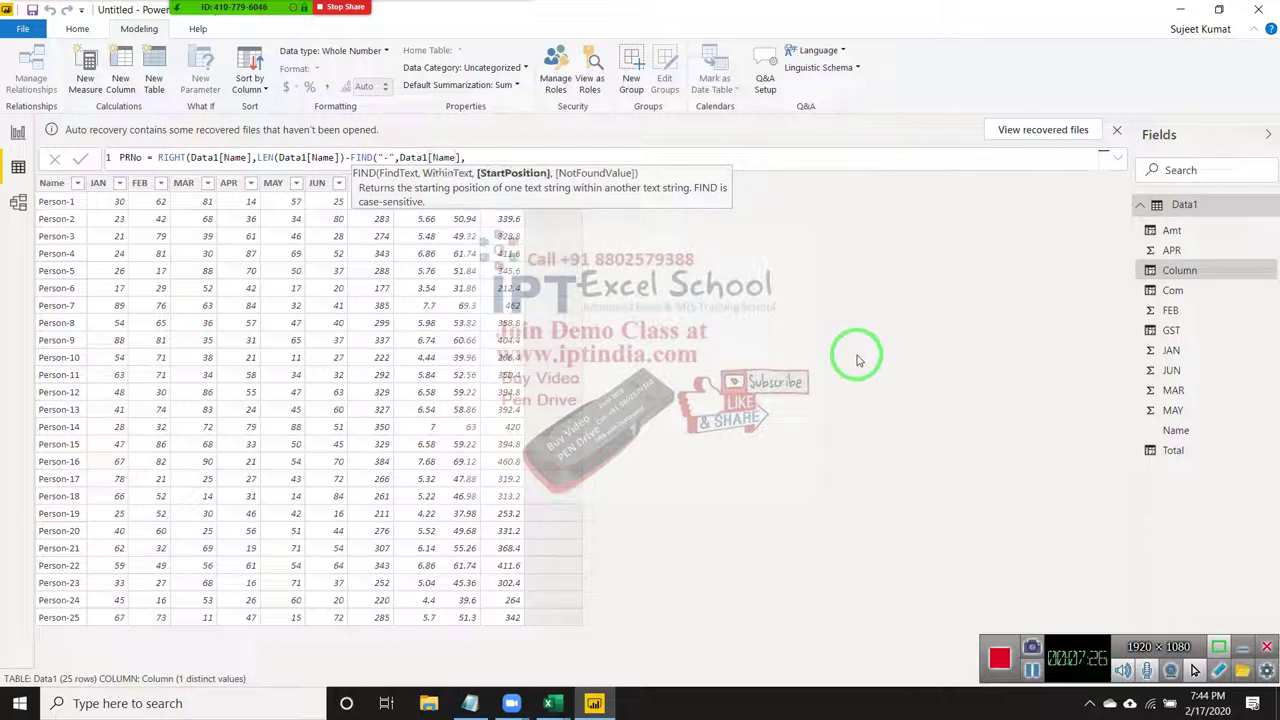
{"action": "type", "text": "1)"}
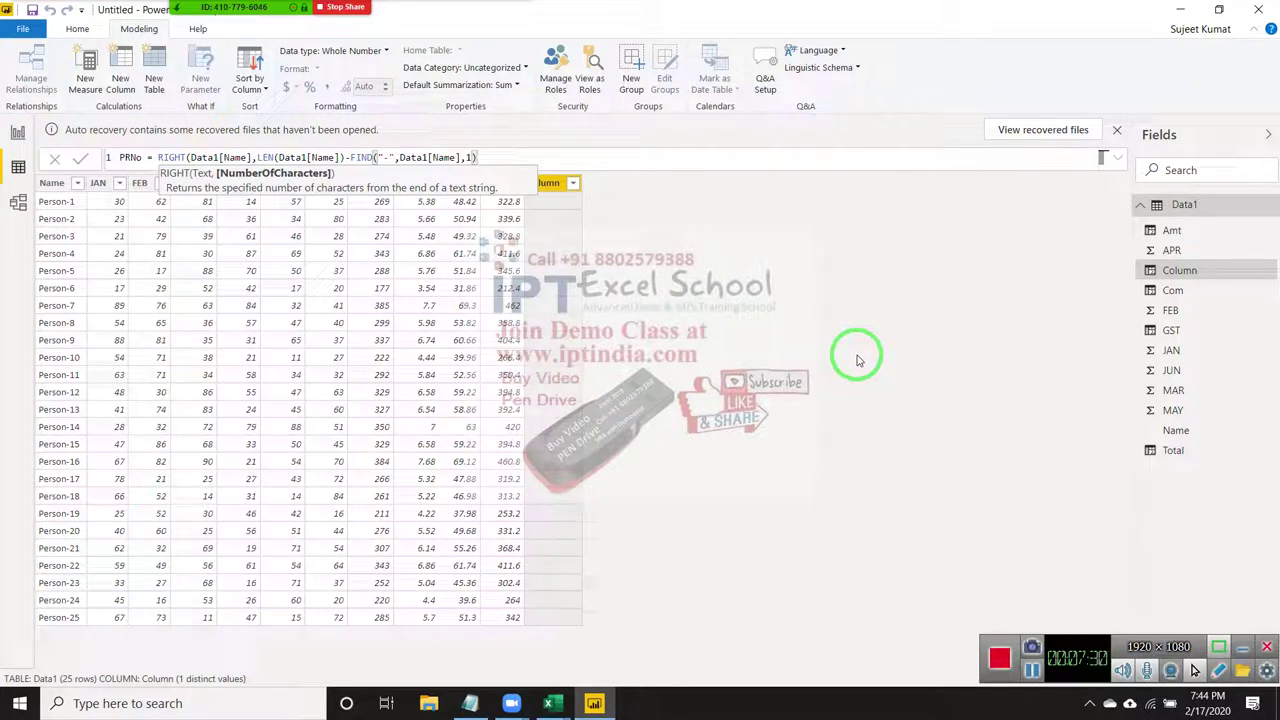
{"action": "type", "text": ")"}
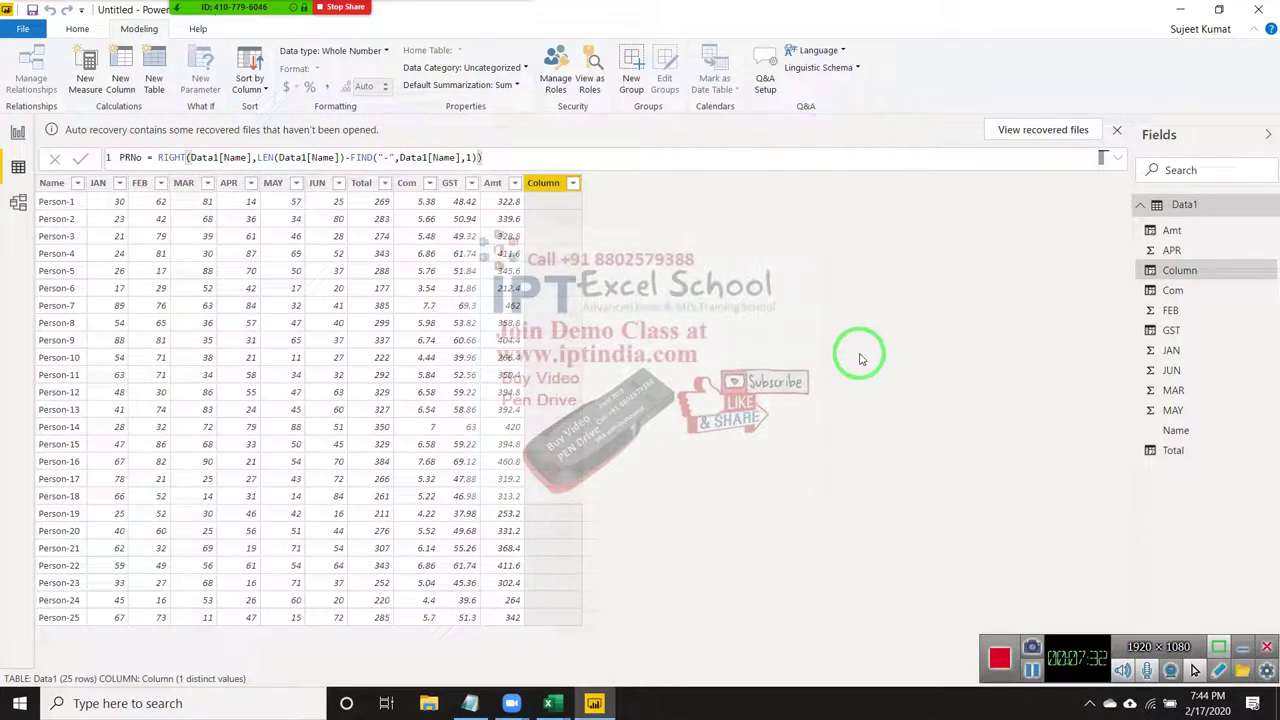
{"action": "key", "text": "Return"}
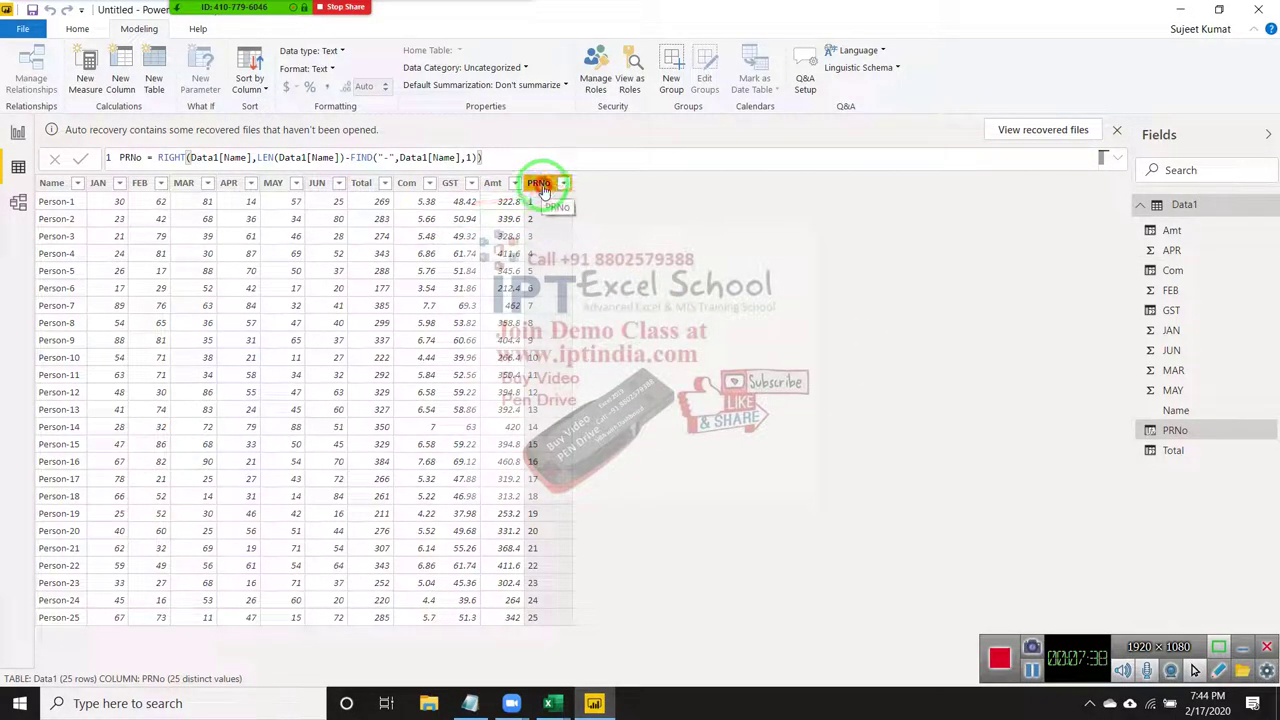
{"action": "left_click_drag", "start_coordinate": [100, 182], "coordinate": [543, 237]}
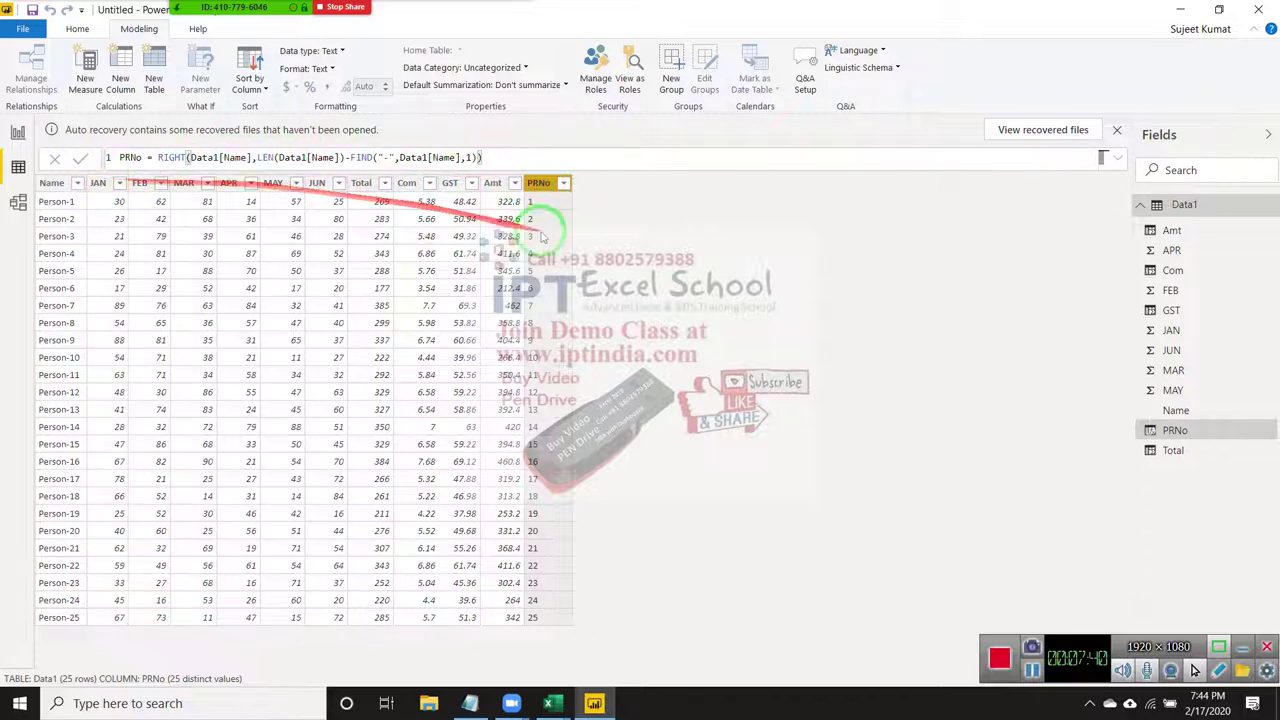
{"action": "left_click", "coordinate": [183, 182]}
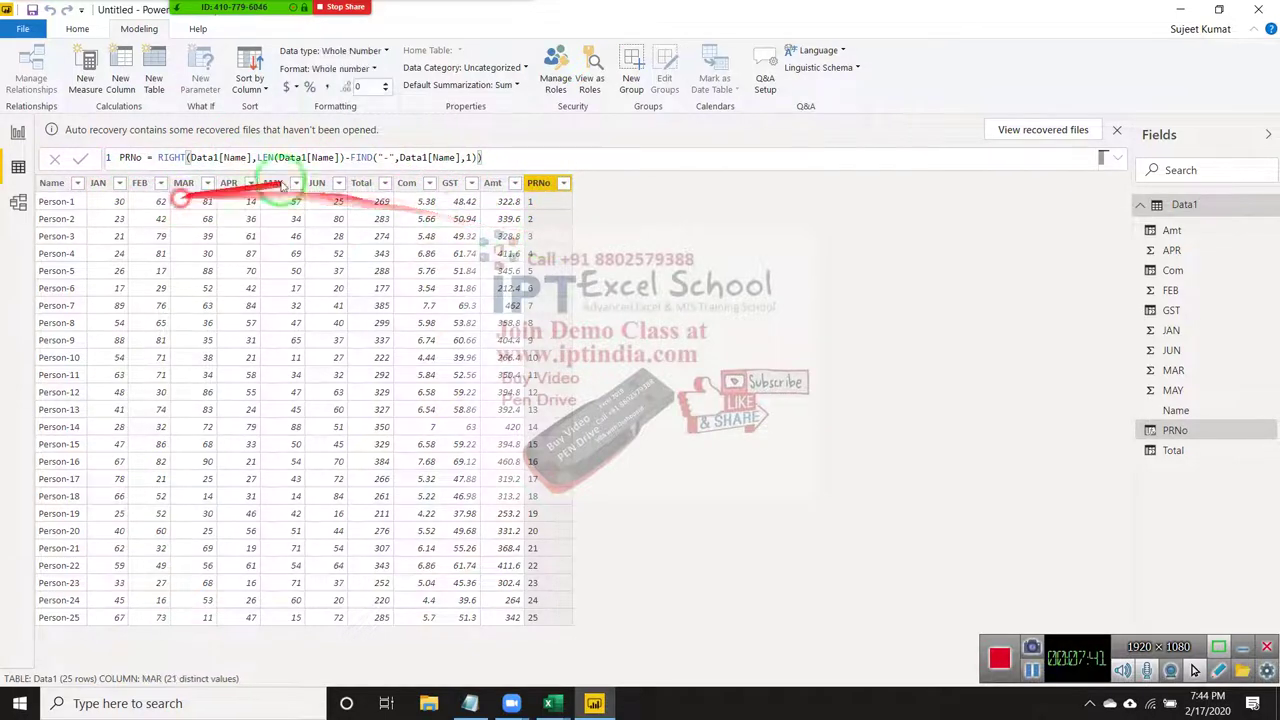
{"action": "left_click", "coordinate": [549, 192]}
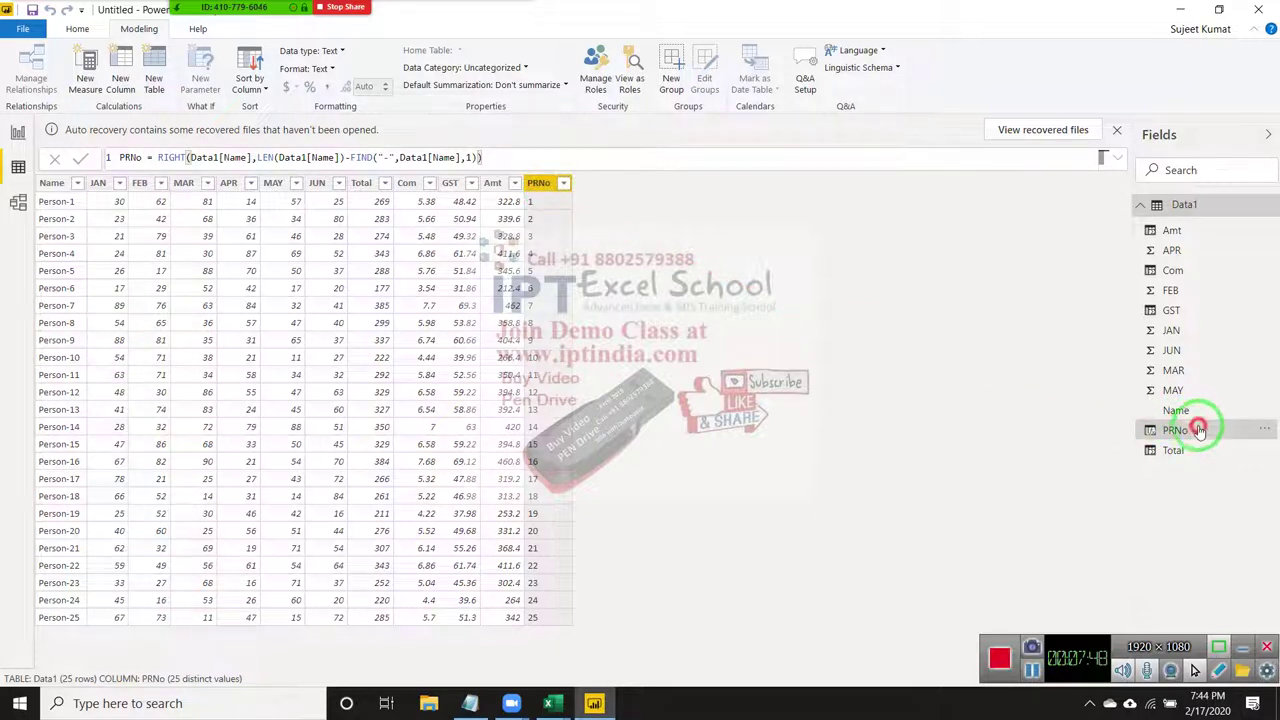
{"action": "mouse_move", "coordinate": [1192, 428]}
{"action": "left_mouse_down"}
{"action": "mouse_move", "coordinate": [1194, 334]}
{"action": "mouse_move", "coordinate": [1208, 349]}
{"action": "mouse_move", "coordinate": [1204, 428]}
{"action": "left_mouse_up"}
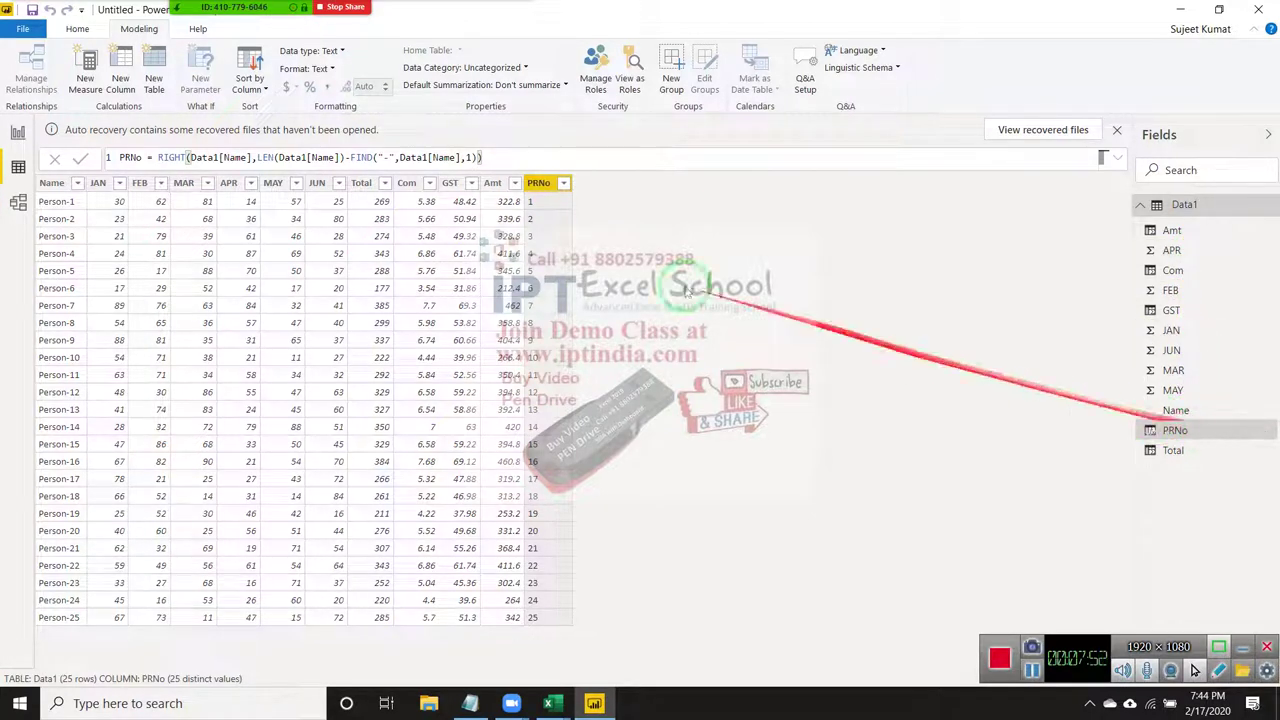
{"action": "left_click", "coordinate": [44, 188]}
{"action": "left_click", "coordinate": [539, 220]}
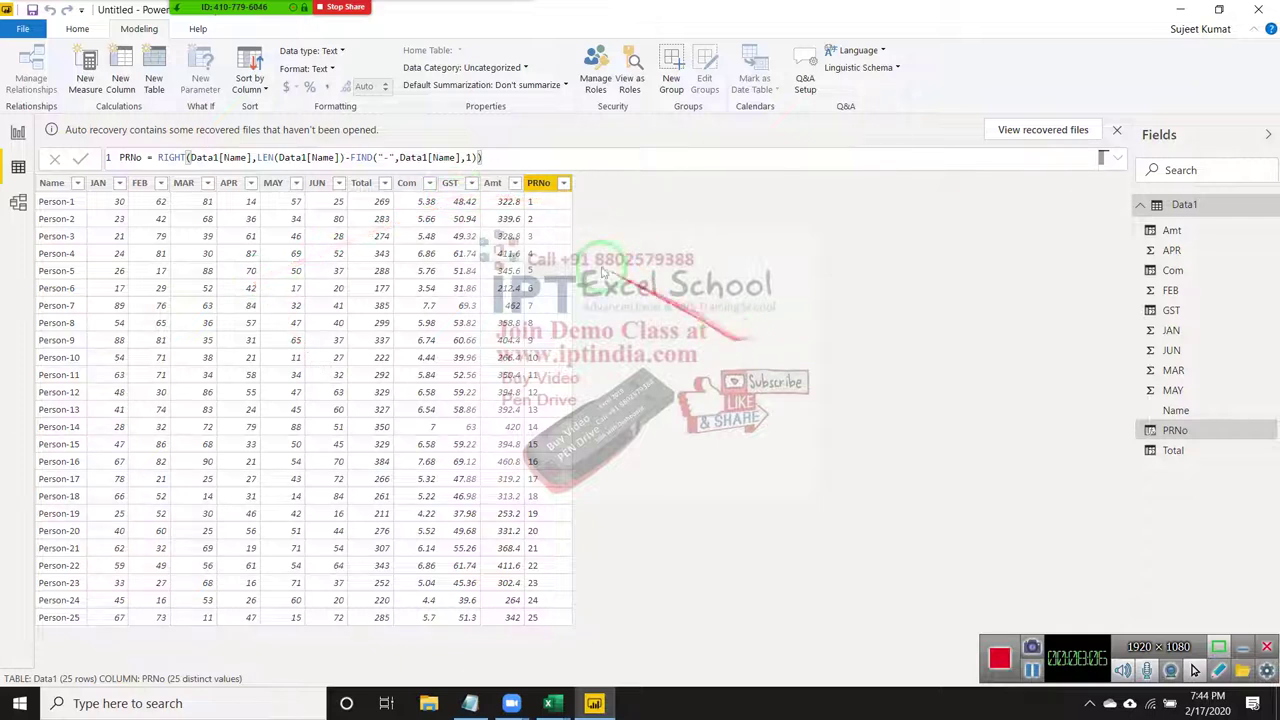
- Dismiss the auto-recovery notice and choose 'No, remove the files'
{"action": "left_click", "coordinate": [1118, 131]}
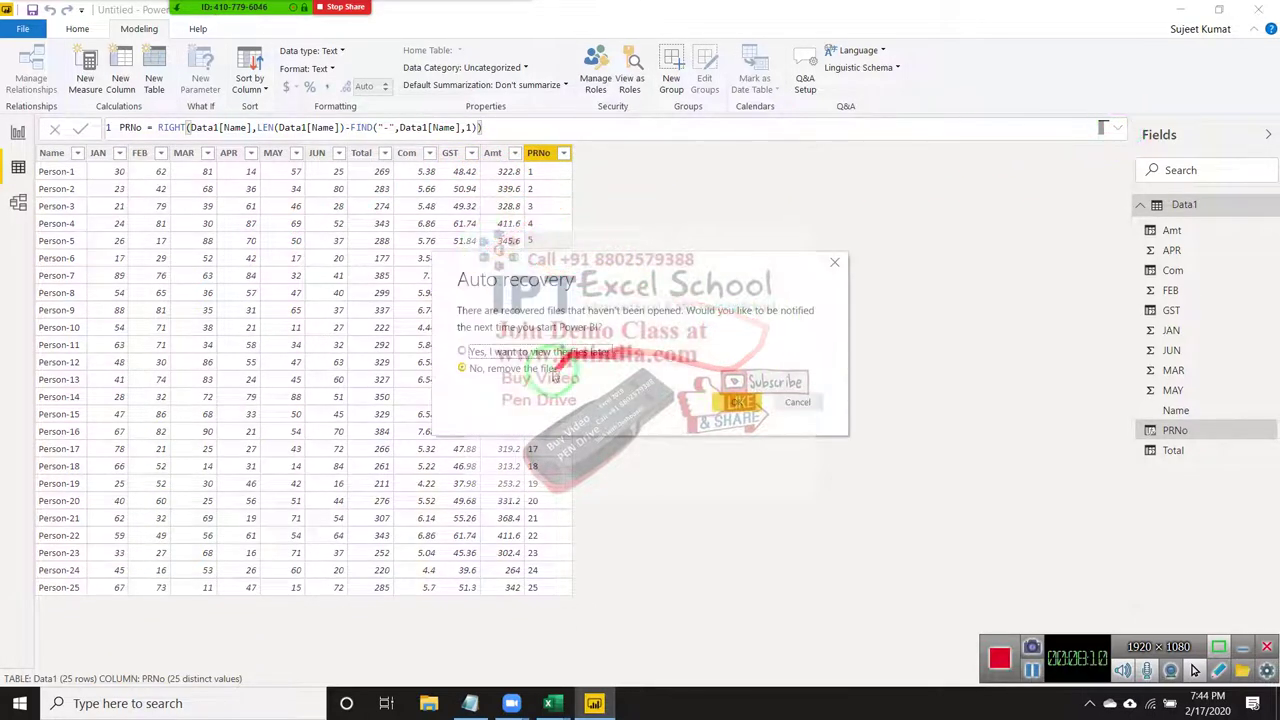
{"action": "left_click", "coordinate": [743, 408]}
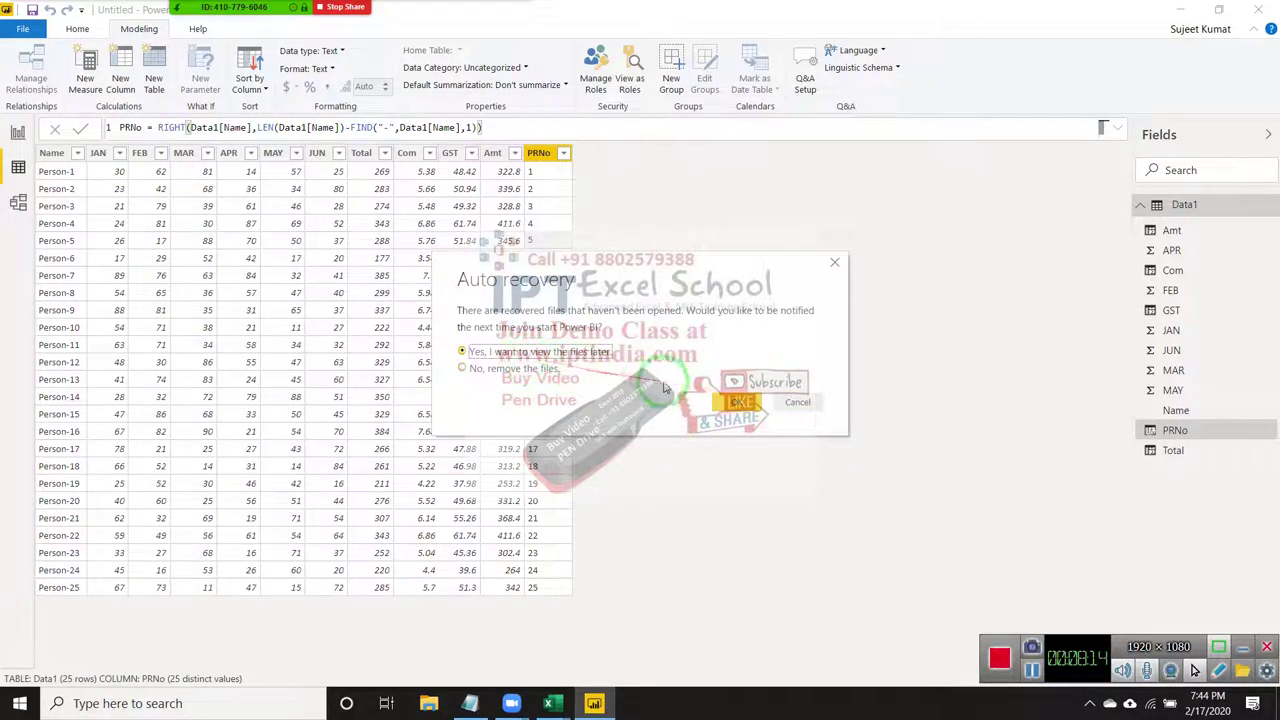
{"action": "left_click", "coordinate": [495, 370]}
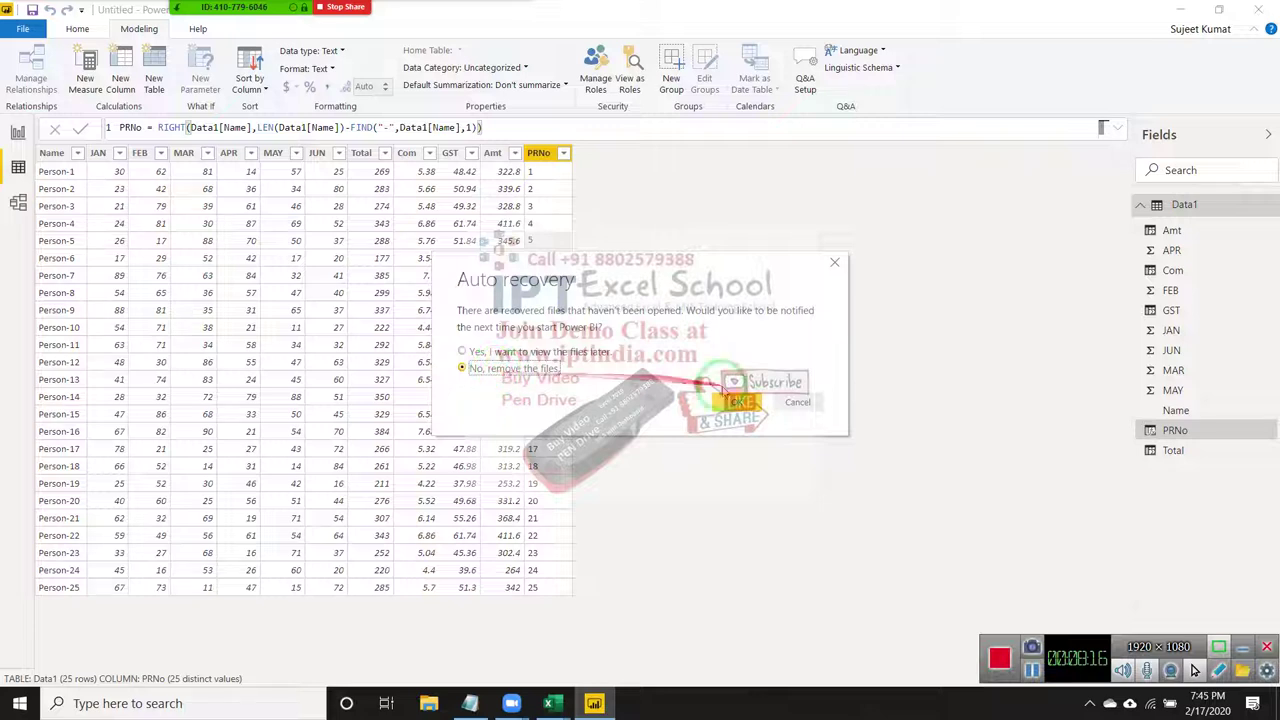
{"action": "left_click", "coordinate": [740, 402]}
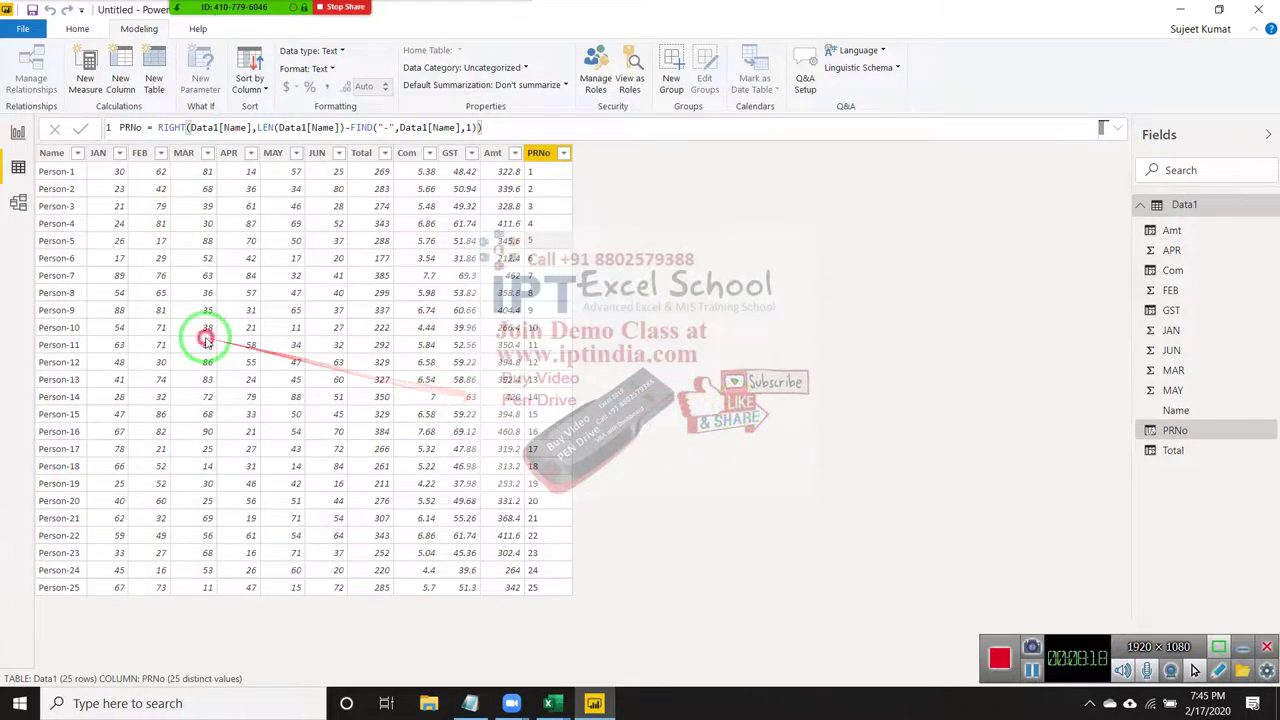
- Select the MAR and APR columns, then open the Power BI Documentation from Help
{"action": "left_click", "coordinate": [206, 336]}
{"action": "left_click", "coordinate": [246, 333]}
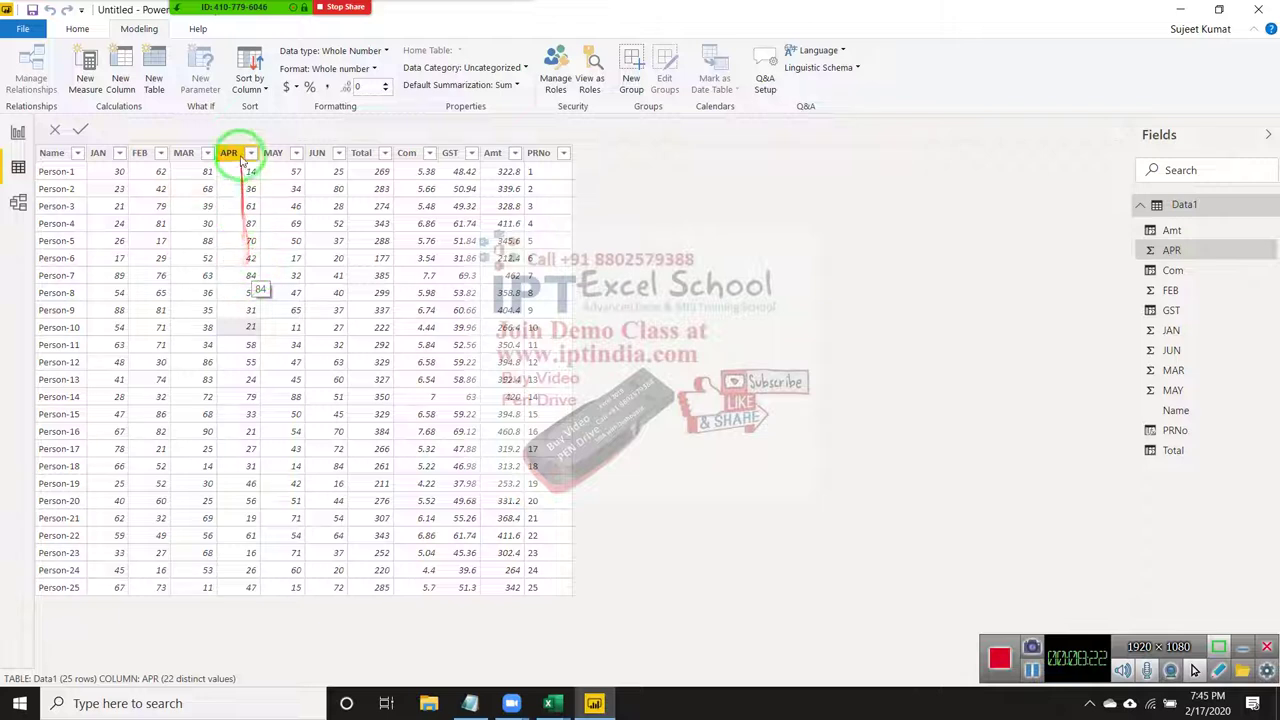
{"action": "left_click", "coordinate": [203, 29]}
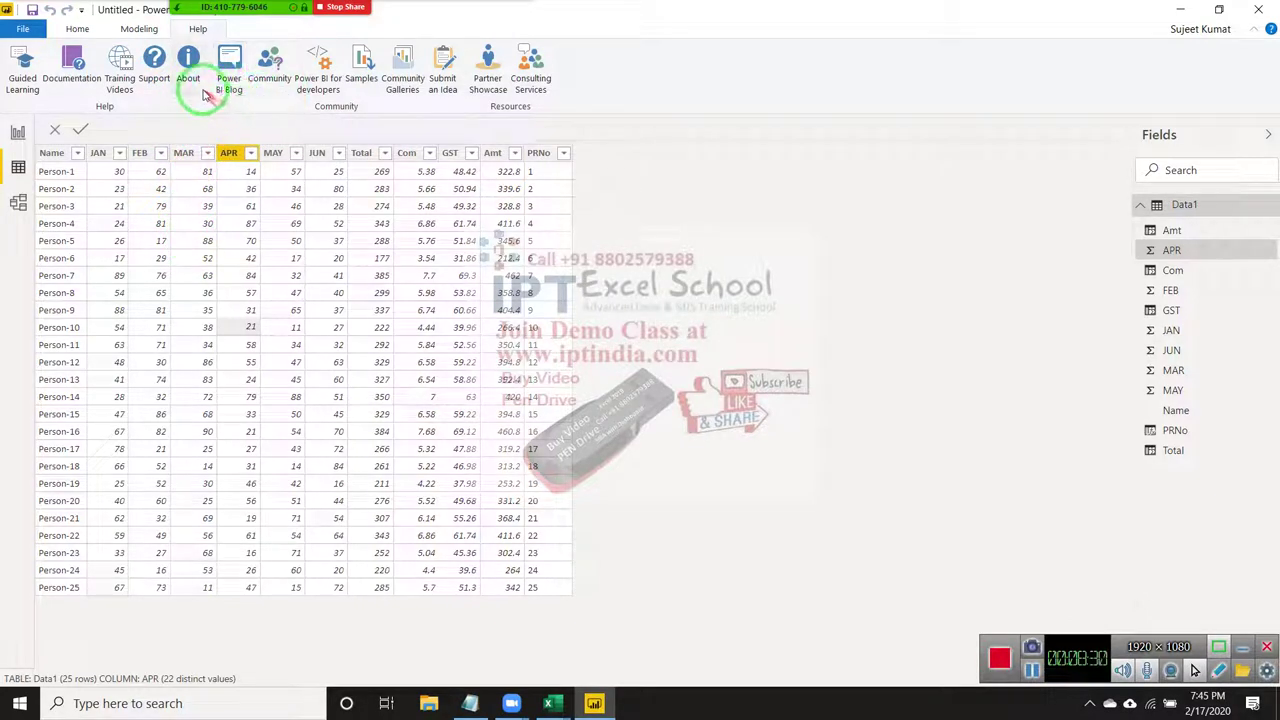
{"action": "left_click", "coordinate": [62, 88]}
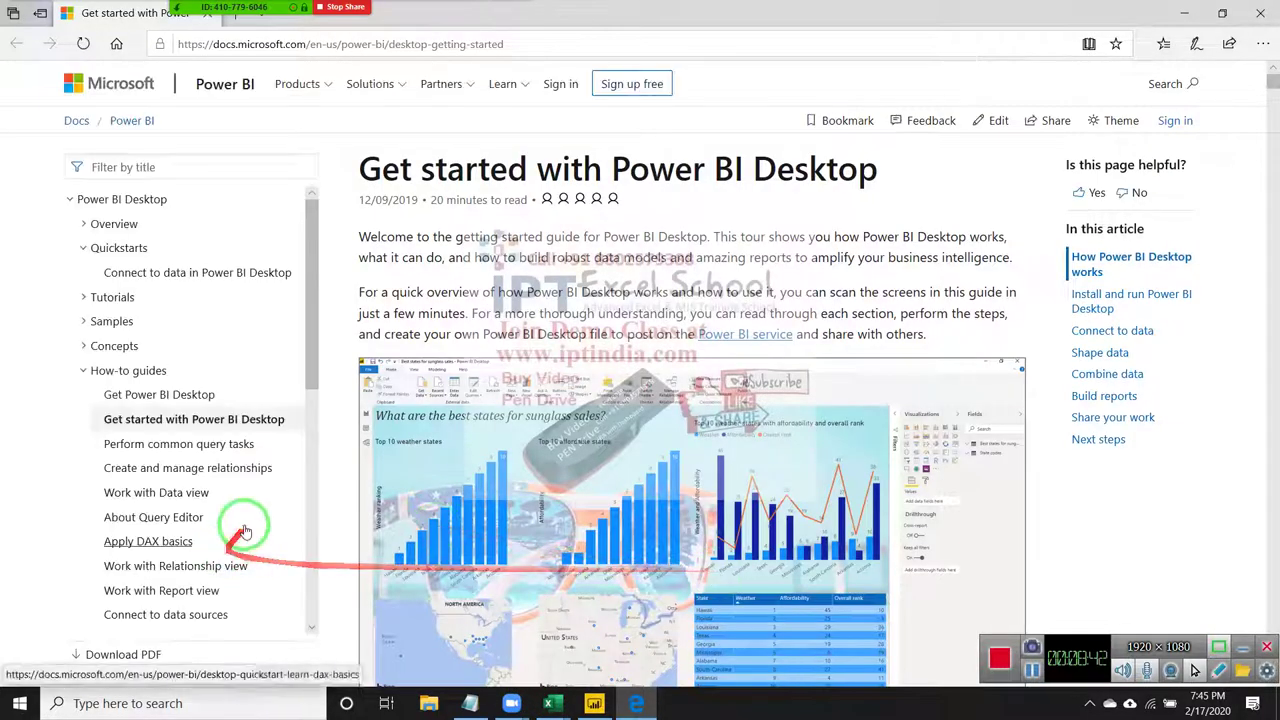
- Scroll the Microsoft Docs page toward the Apply DAX basics article
{"action": "scroll", "coordinate": [245, 515], "scroll_direction": "down", "scroll_amount": 2}
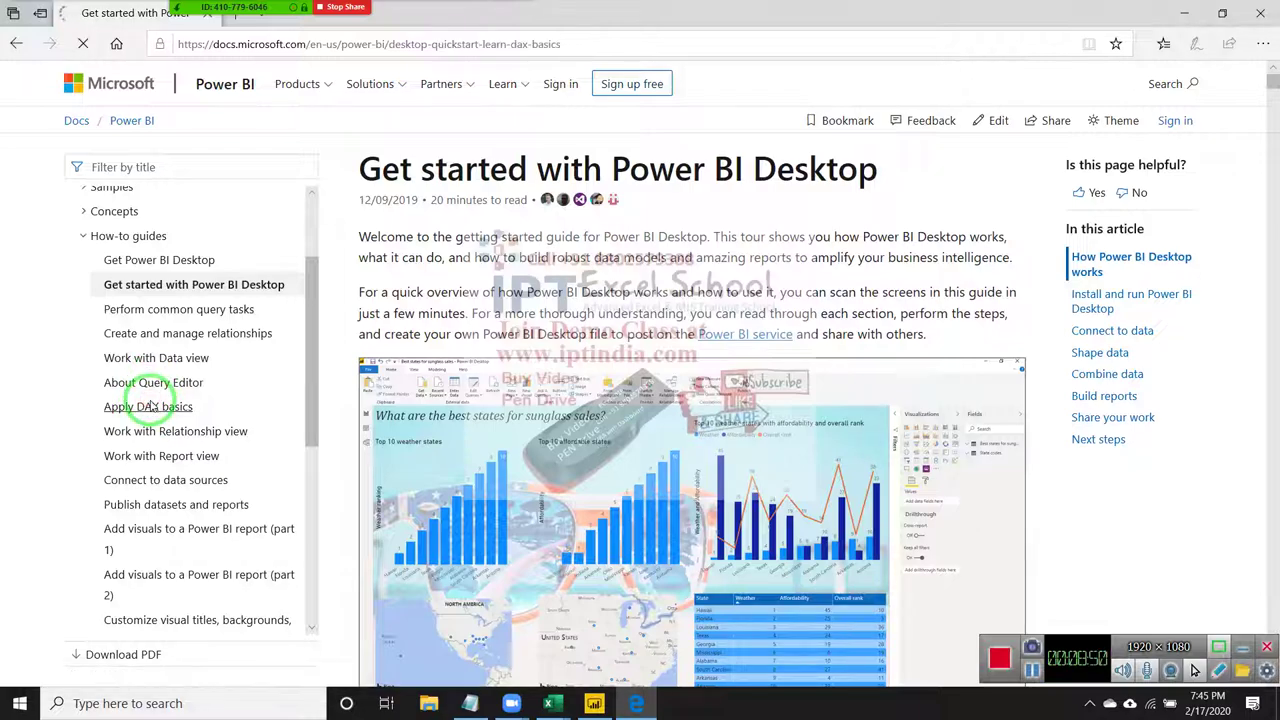
- Scroll through the Apply DAX basics article from its syntax example down to the Context section
{"action": "scroll", "coordinate": [322, 415], "scroll_direction": "down", "scroll_amount": 3}
{"action": "scroll", "coordinate": [430, 415], "scroll_direction": "down", "scroll_amount": 3}
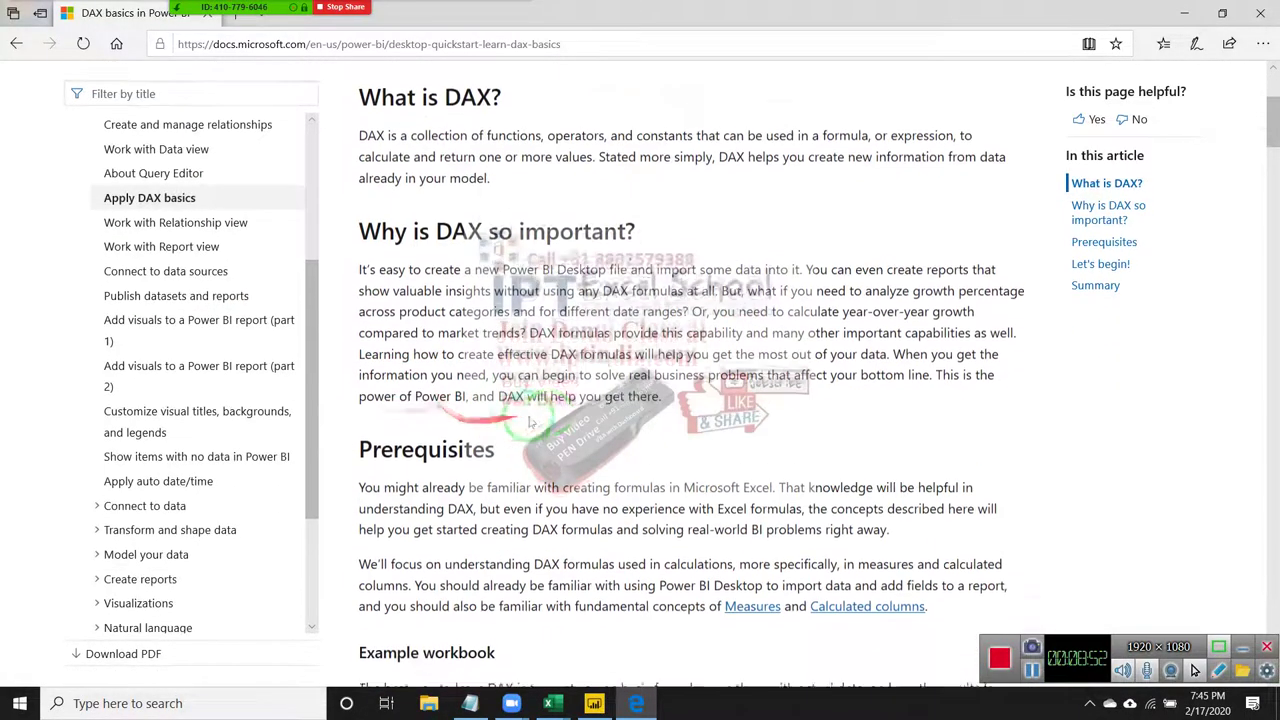
{"action": "scroll", "coordinate": [540, 415], "scroll_direction": "down", "scroll_amount": 3}
{"action": "scroll", "coordinate": [556, 414], "scroll_direction": "down", "scroll_amount": 3}
{"action": "scroll", "coordinate": [556, 414], "scroll_direction": "down", "scroll_amount": 3}
{"action": "scroll", "coordinate": [552, 416], "scroll_direction": "up", "scroll_amount": 2}
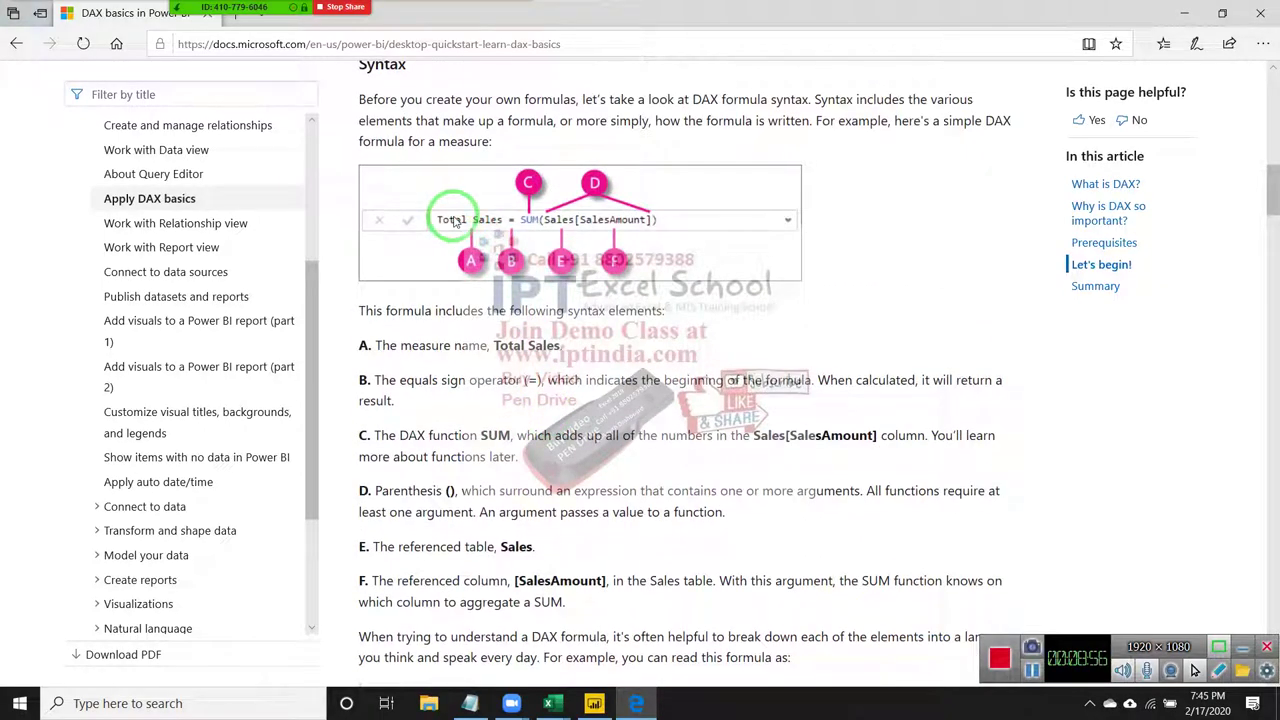
{"action": "scroll", "coordinate": [667, 220], "scroll_direction": "up", "scroll_amount": 4}
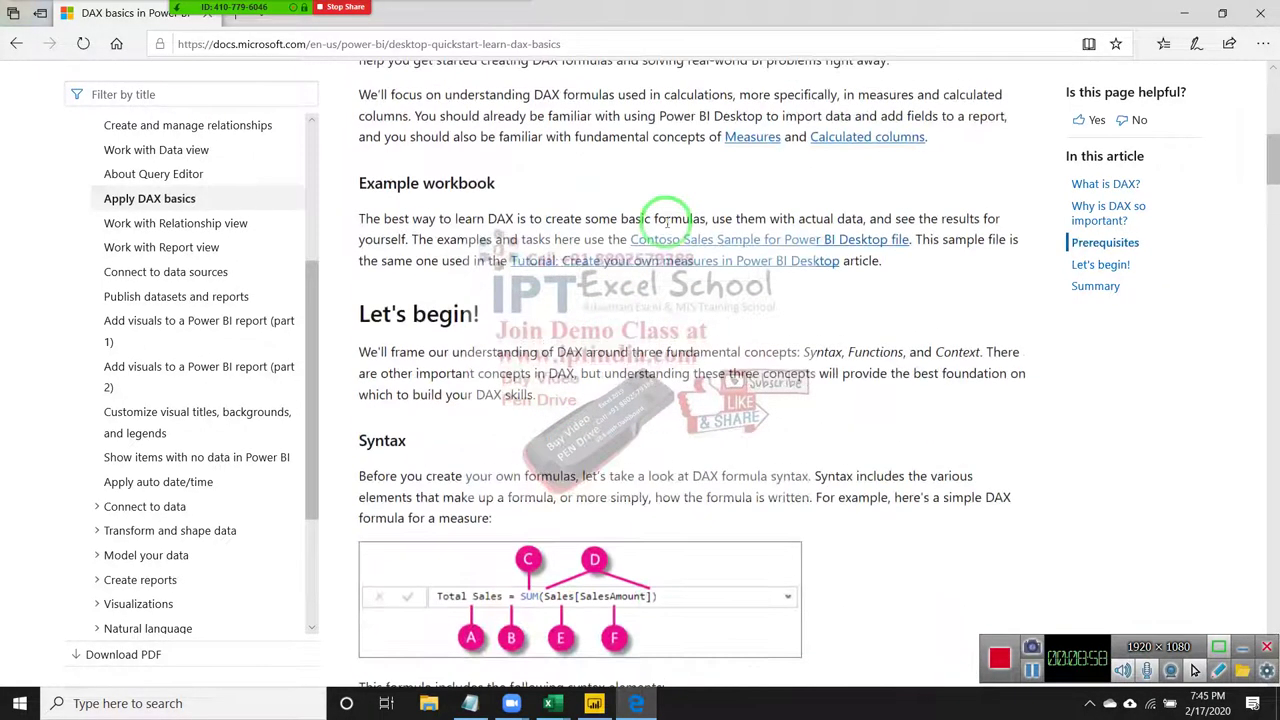
{"action": "scroll", "coordinate": [667, 220], "scroll_direction": "down", "scroll_amount": 4}
{"action": "scroll", "coordinate": [637, 243], "scroll_direction": "down", "scroll_amount": 8}
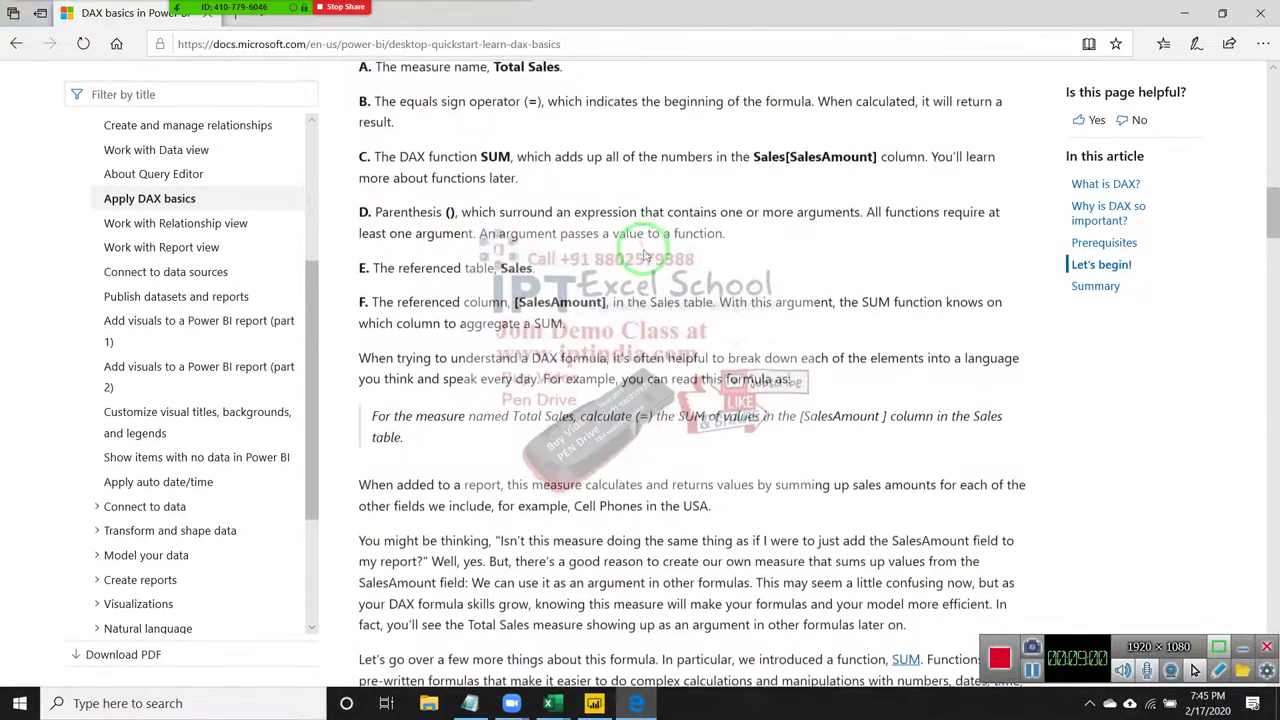
{"action": "scroll", "coordinate": [645, 255], "scroll_direction": "up", "scroll_amount": 6}
{"action": "scroll", "coordinate": [645, 255], "scroll_direction": "up", "scroll_amount": 2}
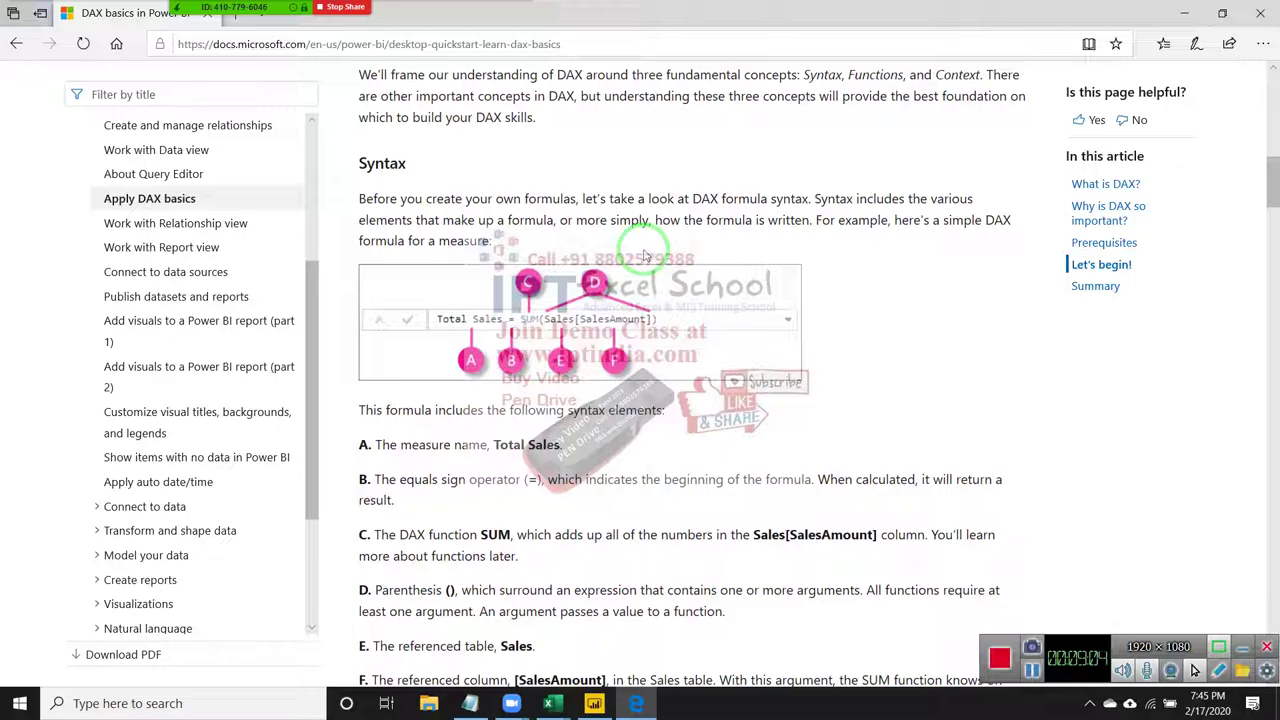
{"action": "scroll", "coordinate": [645, 255], "scroll_direction": "down", "scroll_amount": 2}
{"action": "scroll", "coordinate": [645, 255], "scroll_direction": "down", "scroll_amount": 3}
{"action": "scroll", "coordinate": [600, 290], "scroll_direction": "down", "scroll_amount": 2}
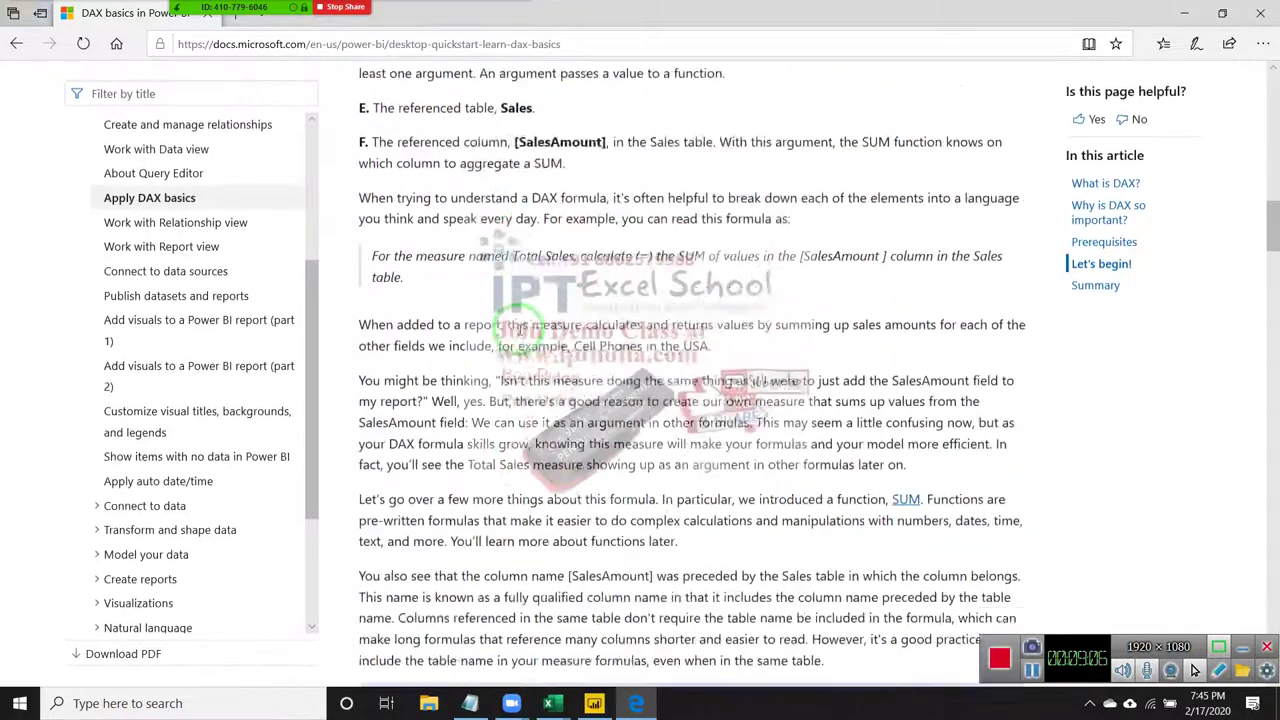
{"action": "scroll", "coordinate": [520, 333], "scroll_direction": "down", "scroll_amount": 3}
{"action": "scroll", "coordinate": [520, 333], "scroll_direction": "down", "scroll_amount": 4}
{"action": "scroll", "coordinate": [520, 333], "scroll_direction": "down", "scroll_amount": 2}
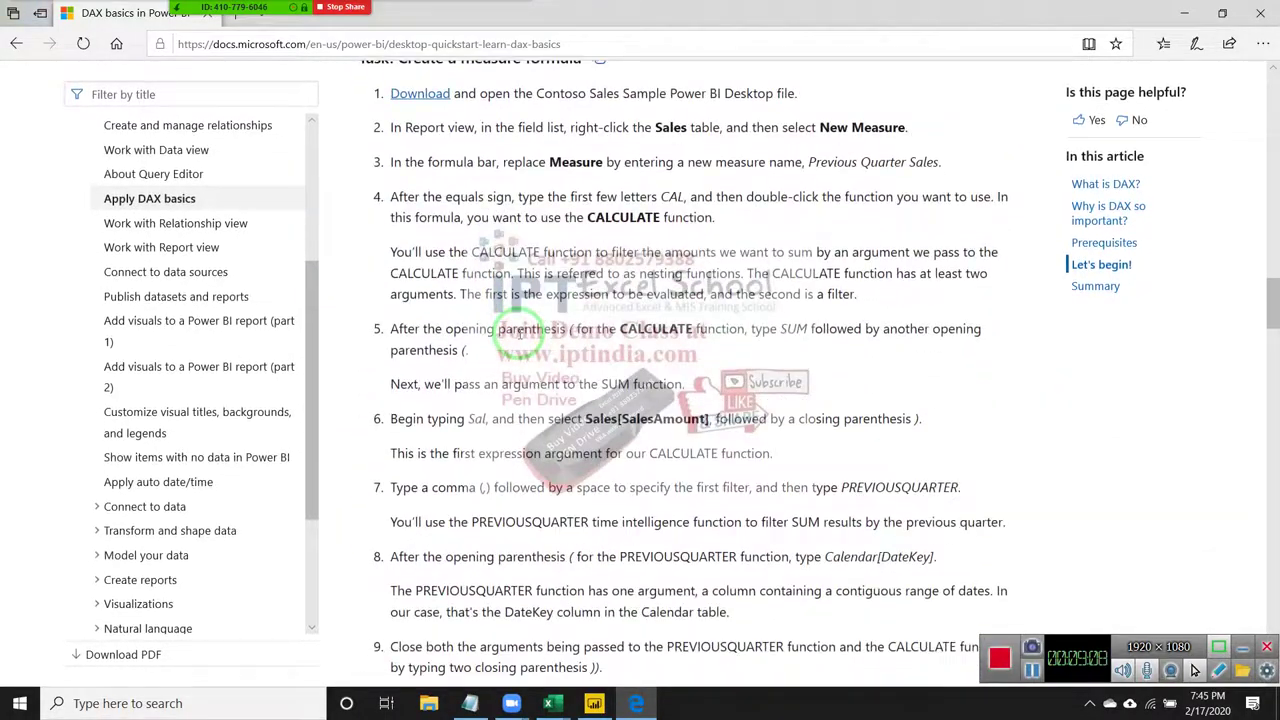
{"action": "scroll", "coordinate": [524, 330], "scroll_direction": "up", "scroll_amount": 4}
{"action": "scroll", "coordinate": [524, 325], "scroll_direction": "up", "scroll_amount": 6}
{"action": "scroll", "coordinate": [524, 325], "scroll_direction": "up", "scroll_amount": 4}
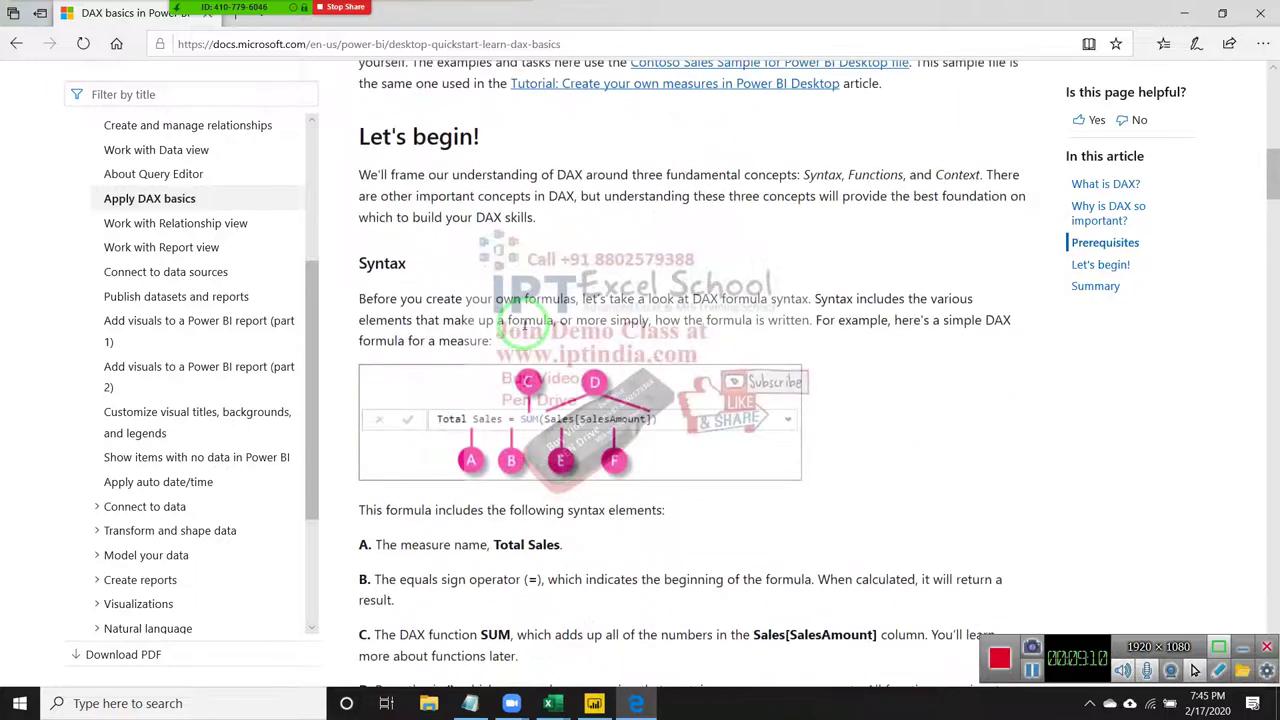
{"action": "scroll", "coordinate": [524, 325], "scroll_direction": "up", "scroll_amount": 2}
{"action": "scroll", "coordinate": [524, 325], "scroll_direction": "up", "scroll_amount": 2}
{"action": "scroll", "coordinate": [524, 325], "scroll_direction": "up", "scroll_amount": 3}
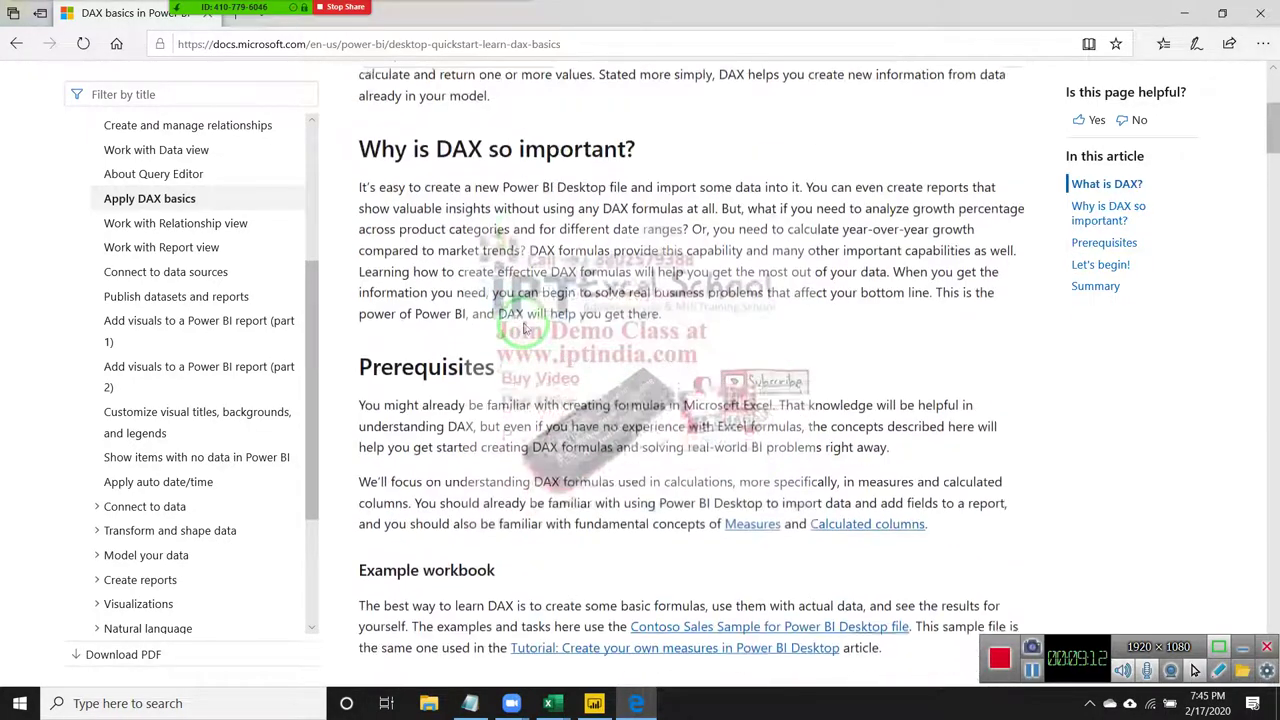
{"action": "scroll", "coordinate": [520, 315], "scroll_direction": "up", "scroll_amount": 3}
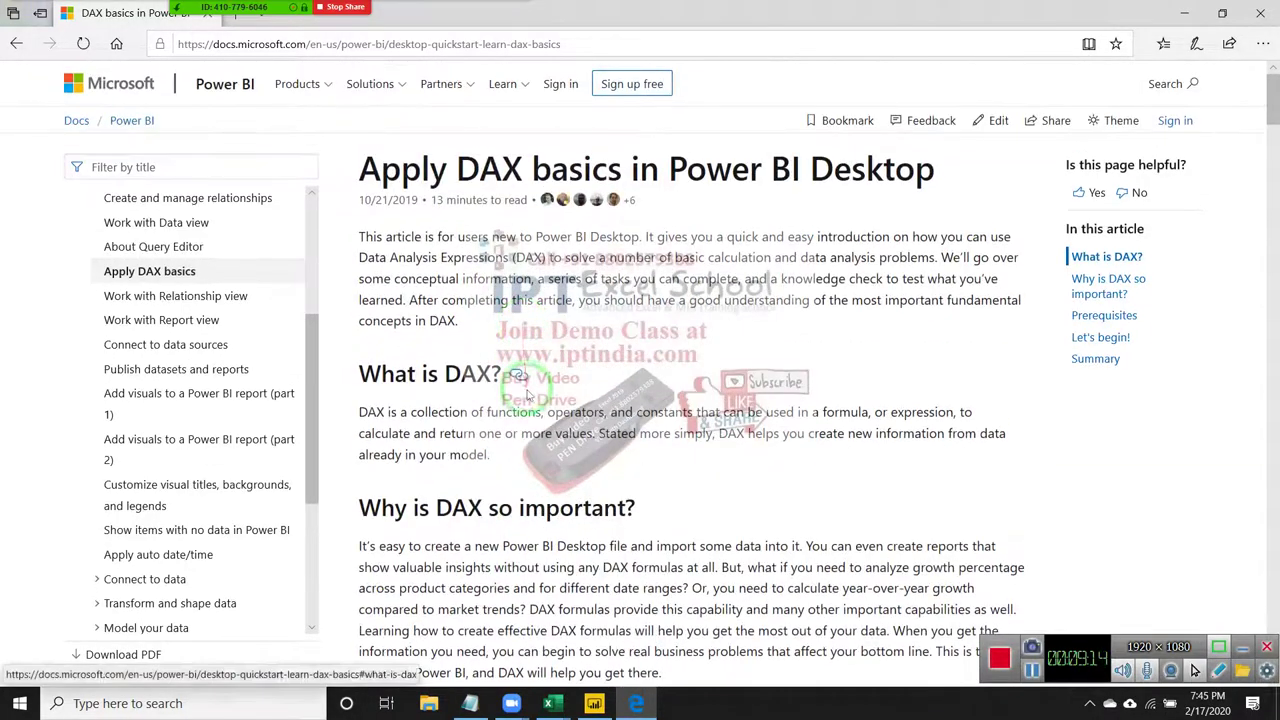
{"action": "scroll", "coordinate": [527, 405], "scroll_direction": "down", "scroll_amount": 2}
{"action": "scroll", "coordinate": [530, 413], "scroll_direction": "down", "scroll_amount": 1}
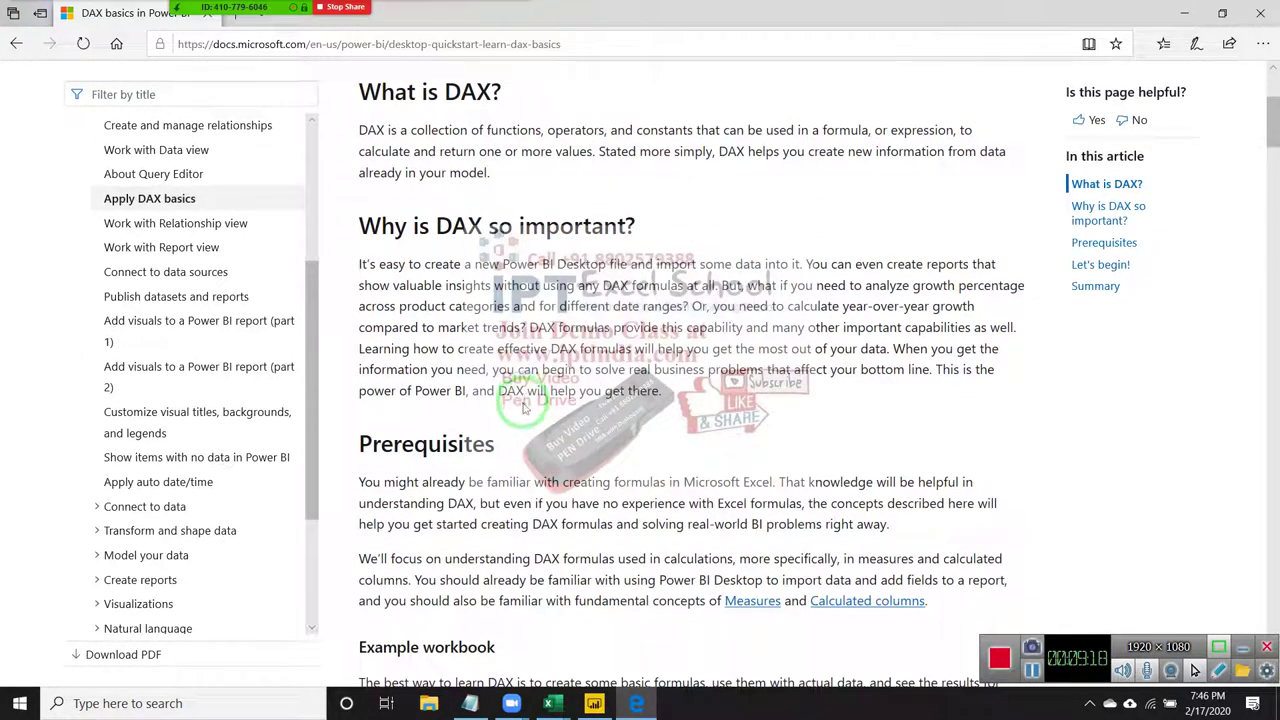
{"action": "scroll", "coordinate": [524, 407], "scroll_direction": "down", "scroll_amount": 2}
{"action": "scroll", "coordinate": [510, 400], "scroll_direction": "down", "scroll_amount": 2}
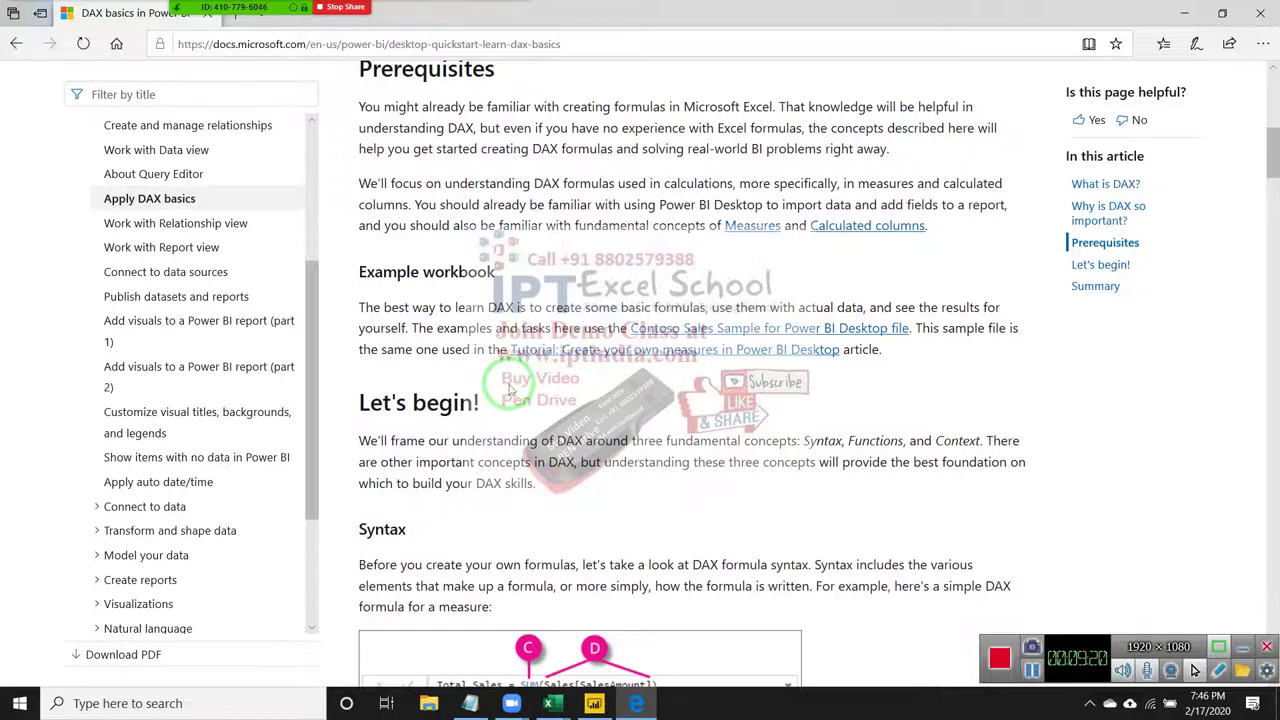
{"action": "scroll", "coordinate": [511, 390], "scroll_direction": "down", "scroll_amount": 2}
{"action": "scroll", "coordinate": [505, 384], "scroll_direction": "down", "scroll_amount": 1}
{"action": "scroll", "coordinate": [499, 378], "scroll_direction": "down", "scroll_amount": 2}
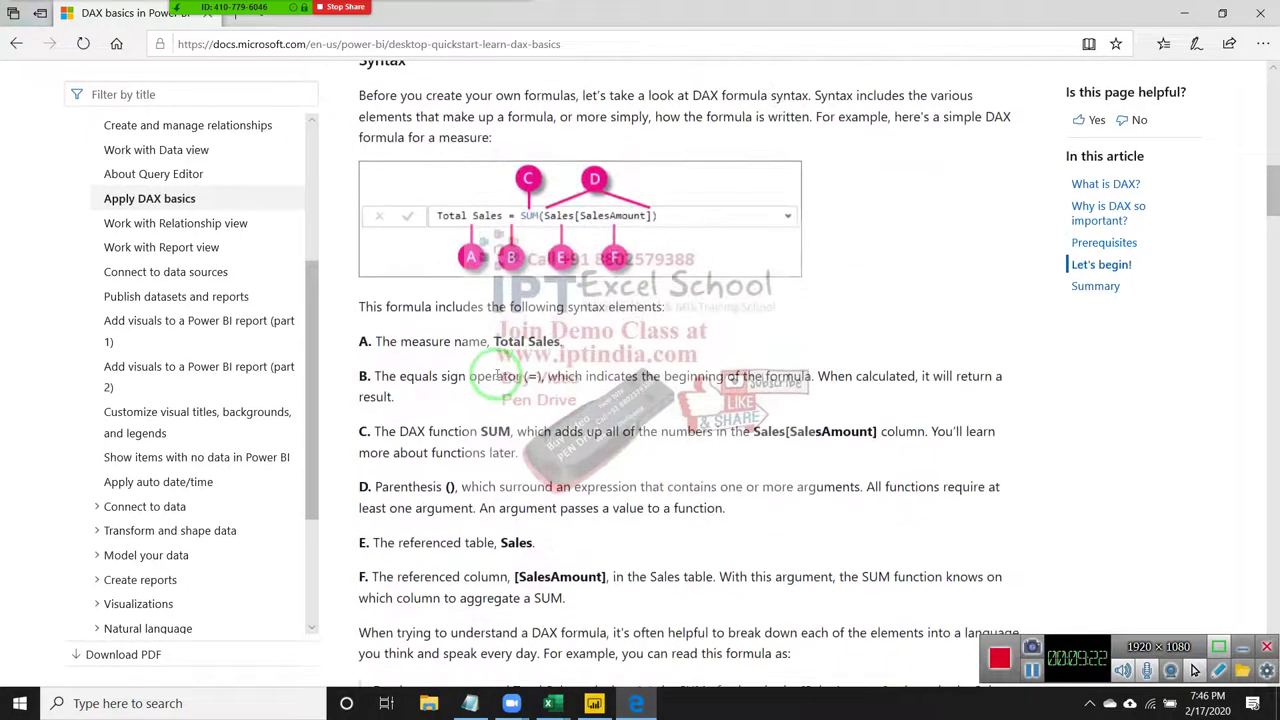
{"action": "scroll", "coordinate": [497, 374], "scroll_direction": "down", "scroll_amount": 1}
{"action": "scroll", "coordinate": [496, 372], "scroll_direction": "down", "scroll_amount": 1}
{"action": "scroll", "coordinate": [494, 369], "scroll_direction": "down", "scroll_amount": 3}
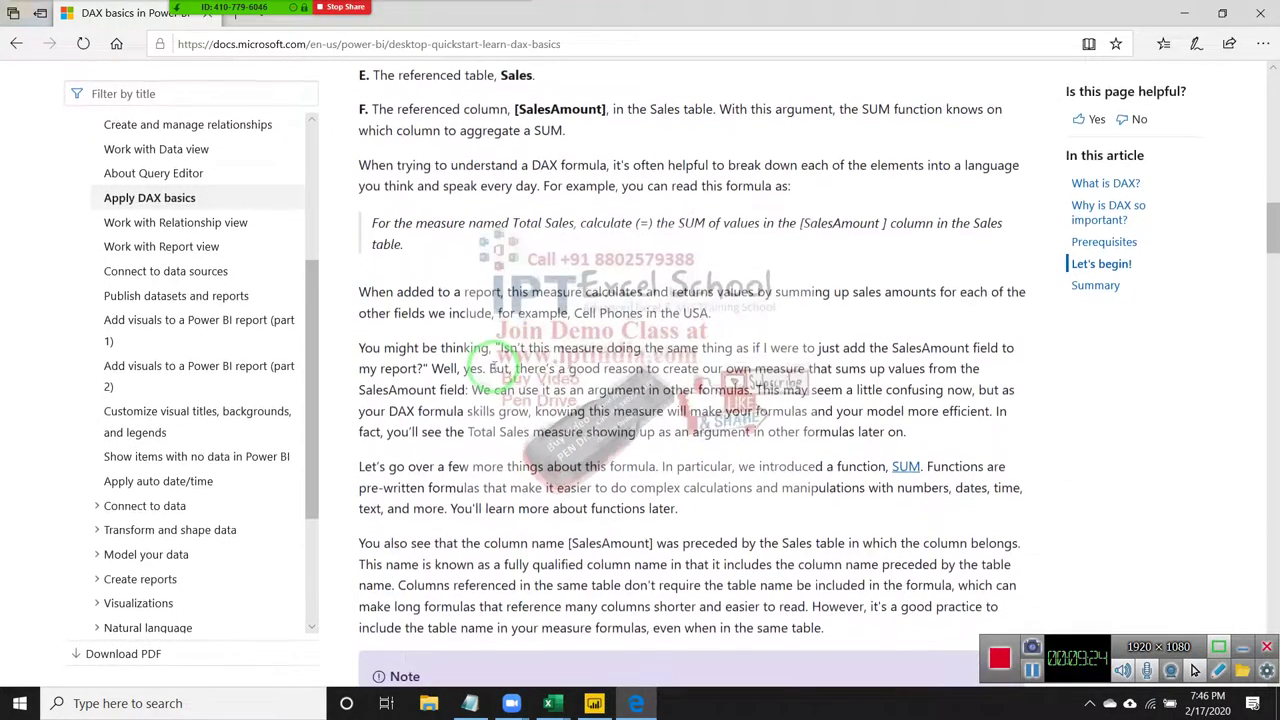
{"action": "scroll", "coordinate": [495, 360], "scroll_direction": "down", "scroll_amount": 3}
{"action": "scroll", "coordinate": [493, 372], "scroll_direction": "down", "scroll_amount": 3}
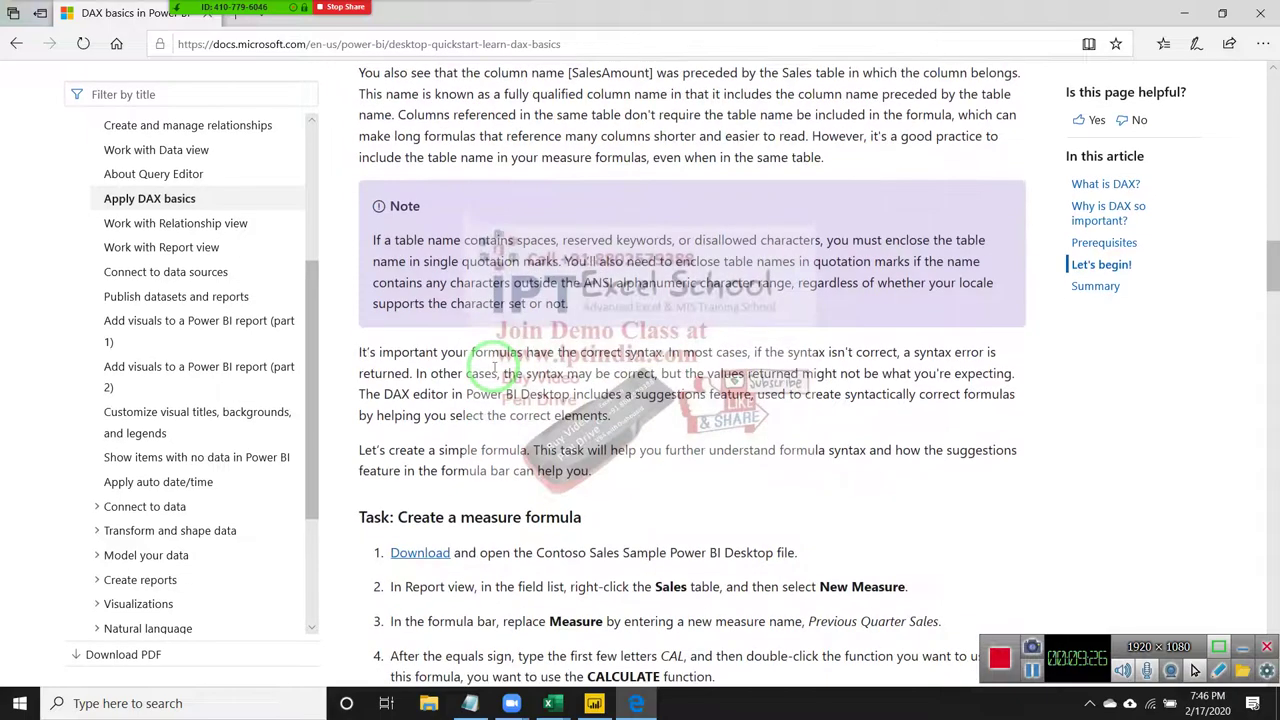
{"action": "scroll", "coordinate": [492, 371], "scroll_direction": "down", "scroll_amount": 2}
{"action": "scroll", "coordinate": [491, 368], "scroll_direction": "down", "scroll_amount": 2}
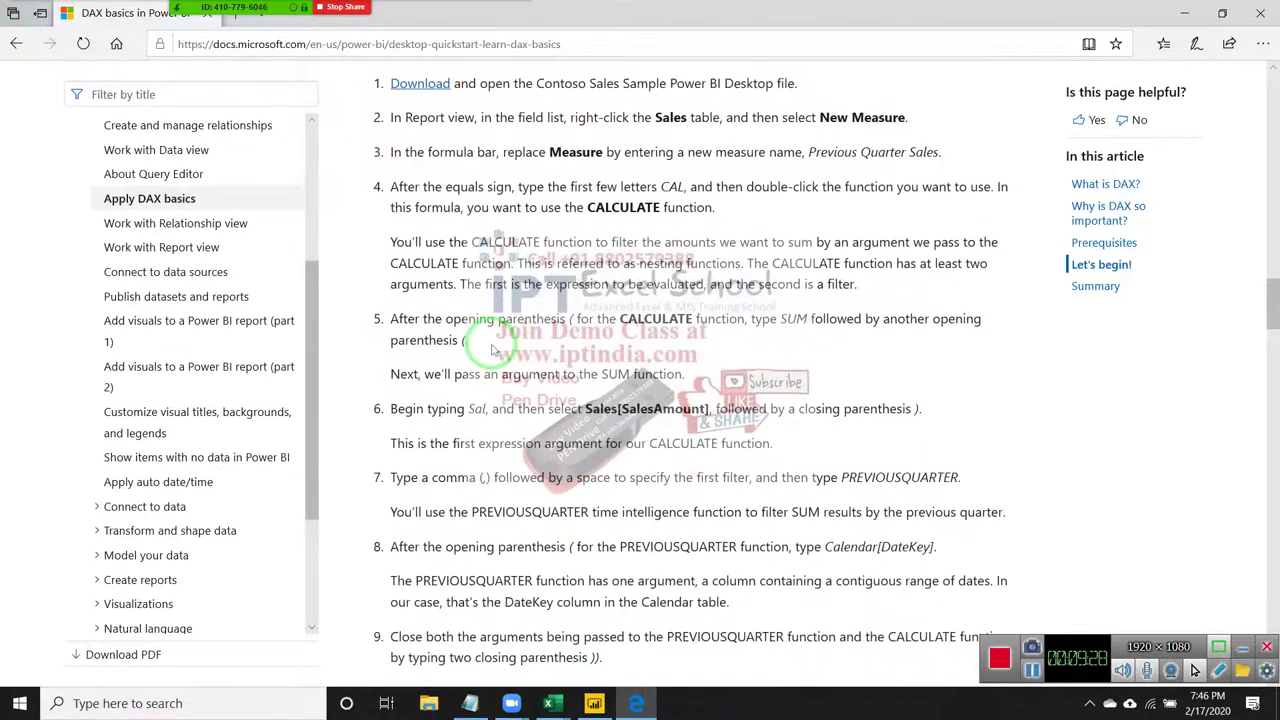
{"action": "scroll", "coordinate": [491, 366], "scroll_direction": "down", "scroll_amount": 1}
{"action": "scroll", "coordinate": [492, 363], "scroll_direction": "down", "scroll_amount": 1}
{"action": "scroll", "coordinate": [492, 360], "scroll_direction": "down", "scroll_amount": 1}
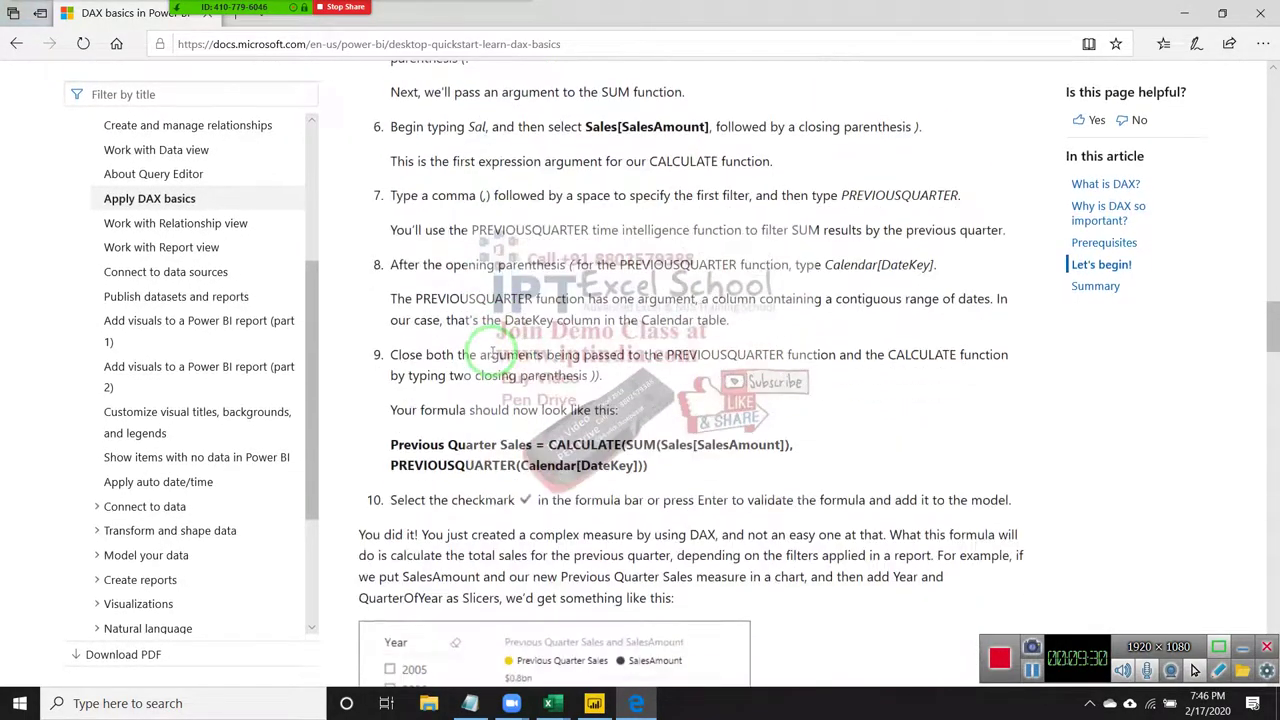
{"action": "scroll", "coordinate": [492, 354], "scroll_direction": "down", "scroll_amount": 1}
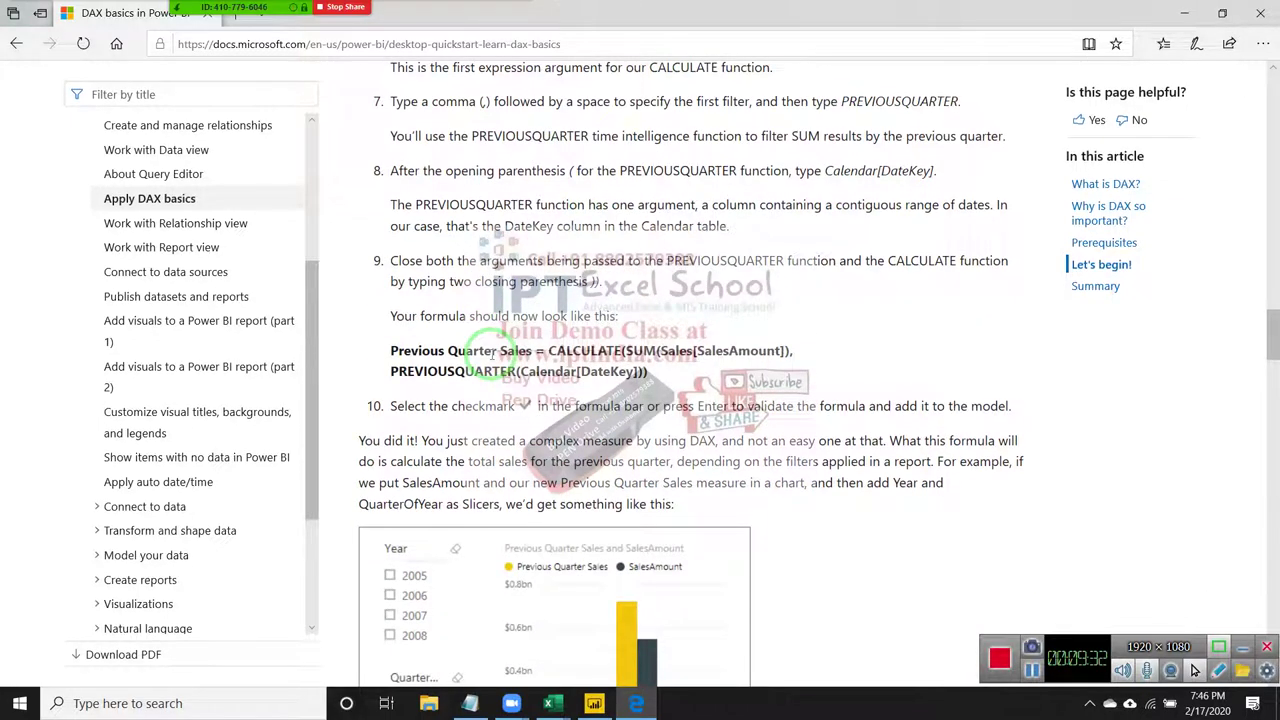
{"action": "scroll", "coordinate": [491, 356], "scroll_direction": "down", "scroll_amount": 2}
{"action": "scroll", "coordinate": [491, 360], "scroll_direction": "down", "scroll_amount": 1}
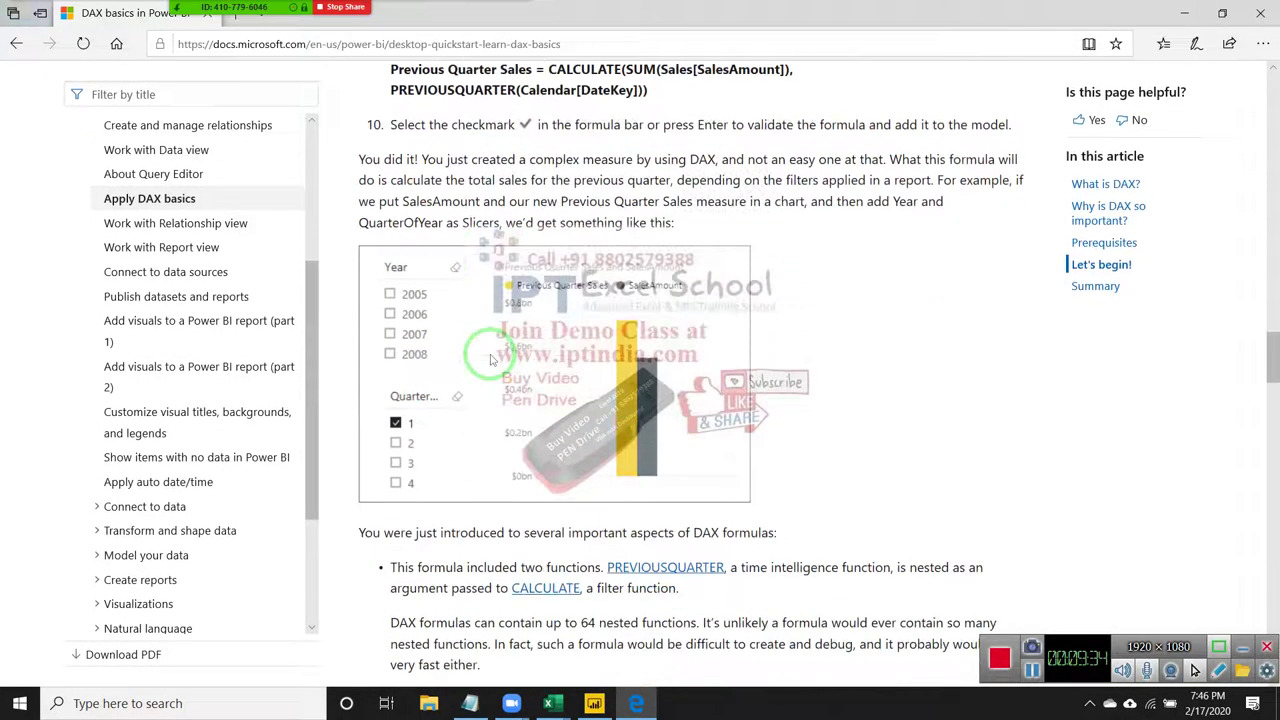
{"action": "scroll", "coordinate": [491, 358], "scroll_direction": "down", "scroll_amount": 4}
{"action": "scroll", "coordinate": [491, 358], "scroll_direction": "down", "scroll_amount": 2}
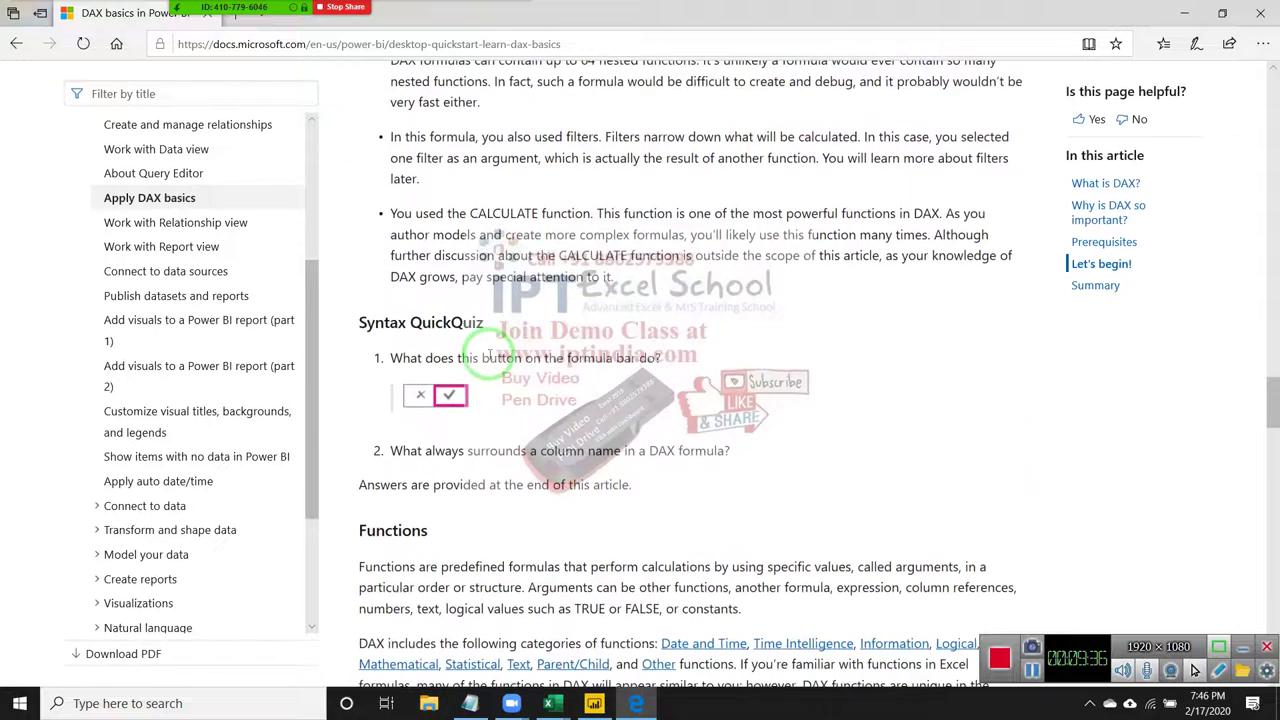
{"action": "scroll", "coordinate": [491, 358], "scroll_direction": "down", "scroll_amount": 3}
{"action": "scroll", "coordinate": [490, 360], "scroll_direction": "down", "scroll_amount": 5}
{"action": "scroll", "coordinate": [490, 358], "scroll_direction": "down", "scroll_amount": 4}
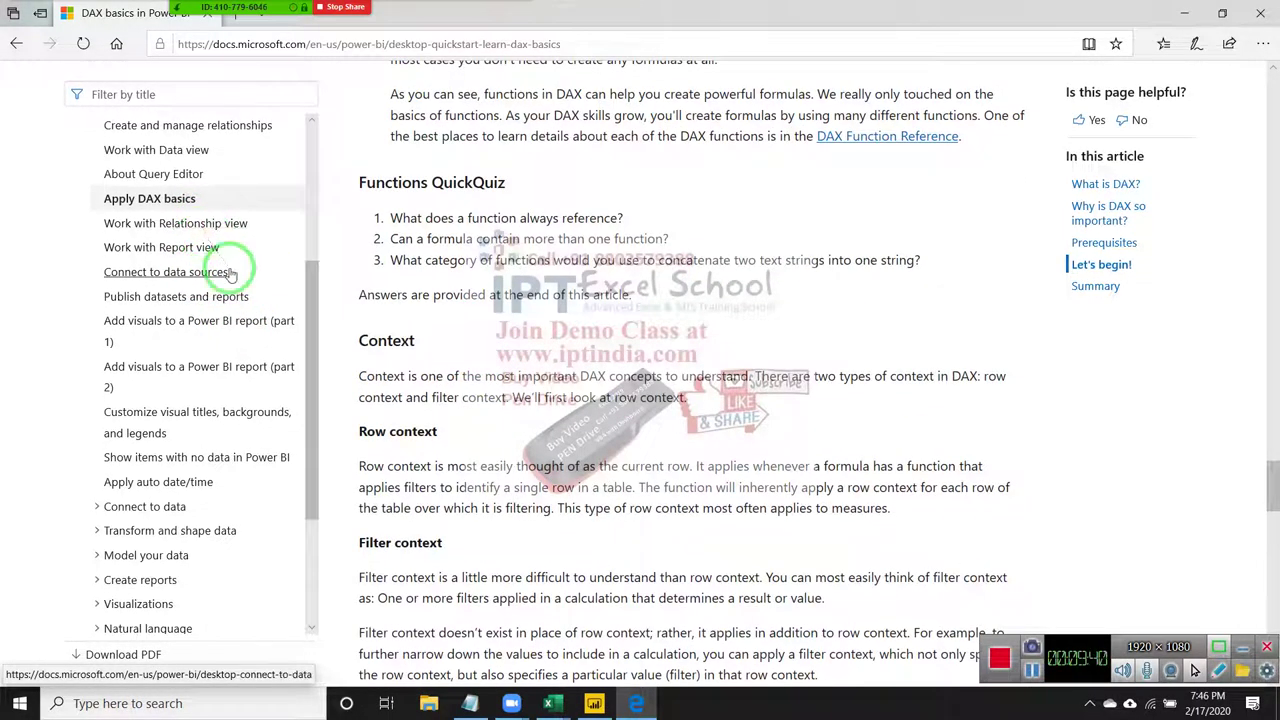
{"action": "scroll", "coordinate": [245, 285], "scroll_direction": "down", "scroll_amount": 2}
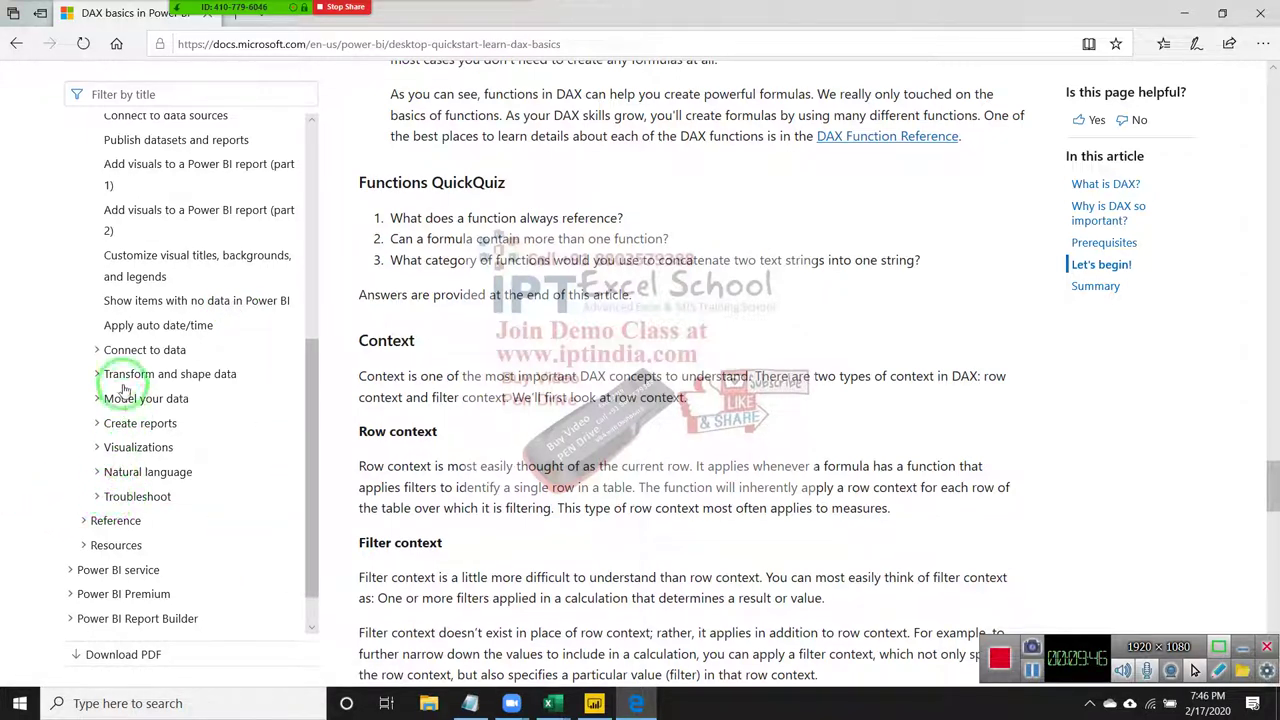
{"action": "scroll", "coordinate": [122, 343], "scroll_direction": "up", "scroll_amount": 3}
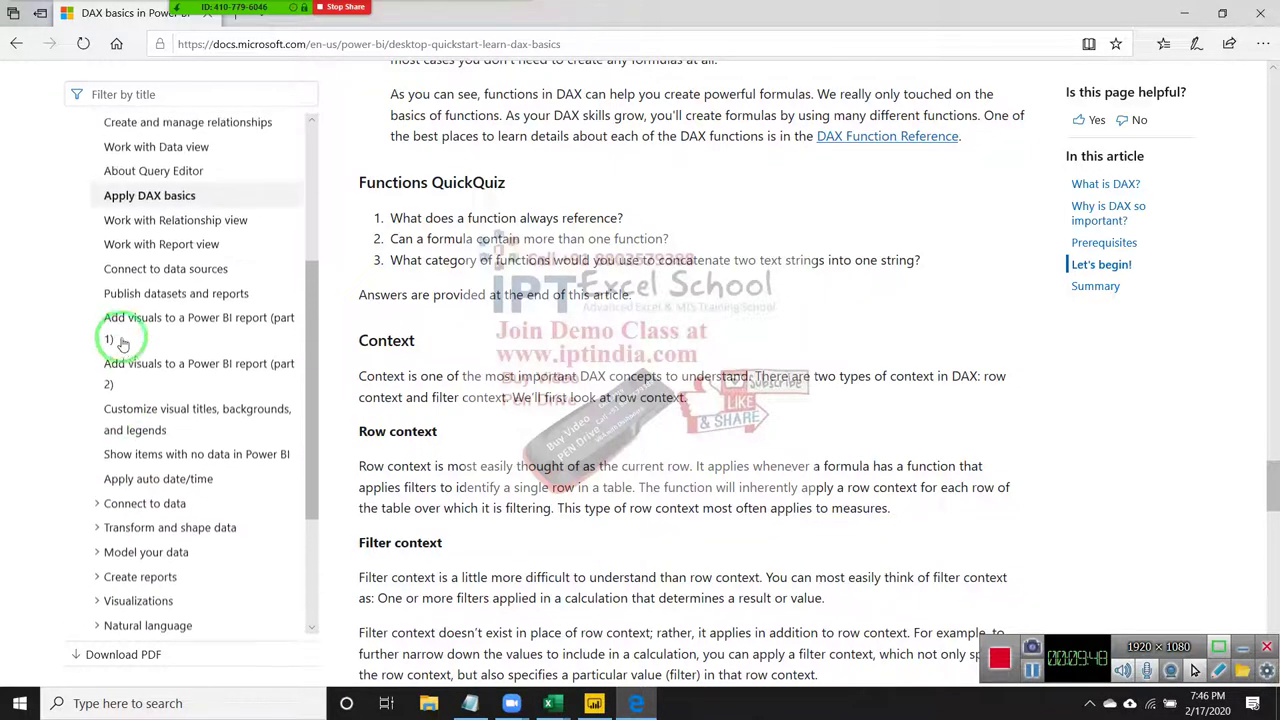
{"action": "scroll", "coordinate": [120, 322], "scroll_direction": "up", "scroll_amount": 1}
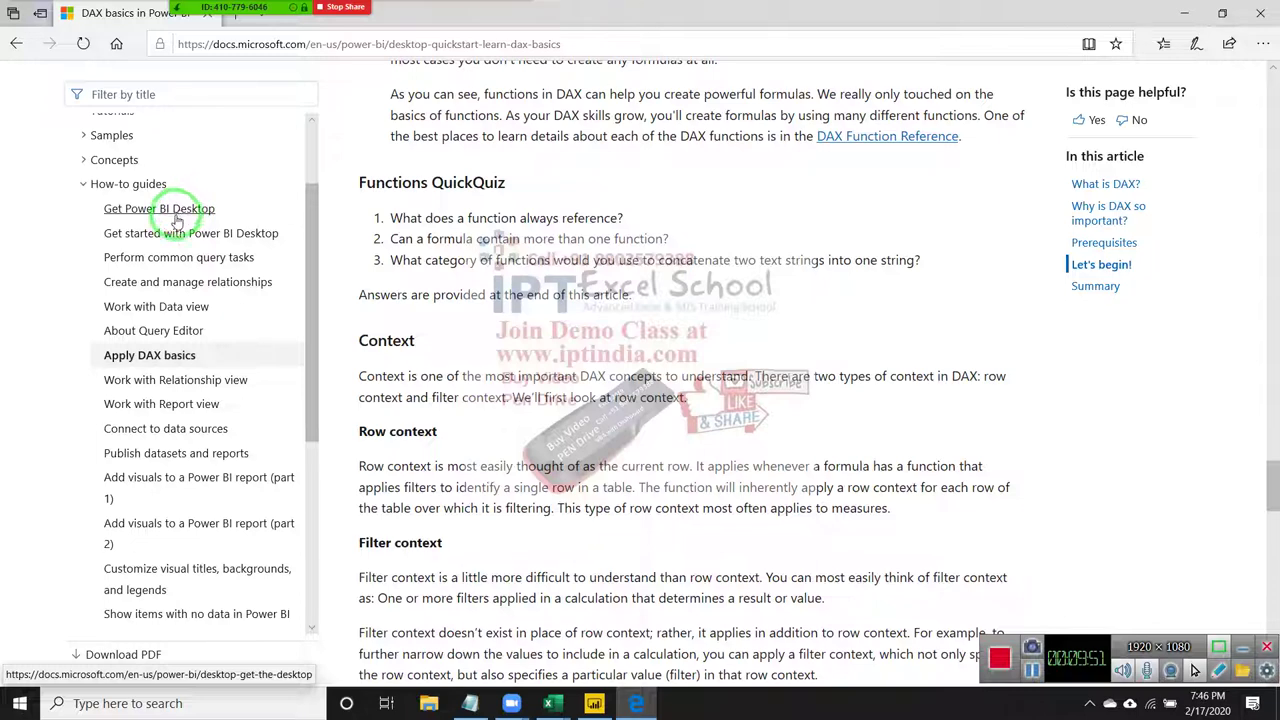
- Collapse How-to guides and expand the Resources and Reference sections of the docs contents
{"action": "left_click", "coordinate": [81, 187]}
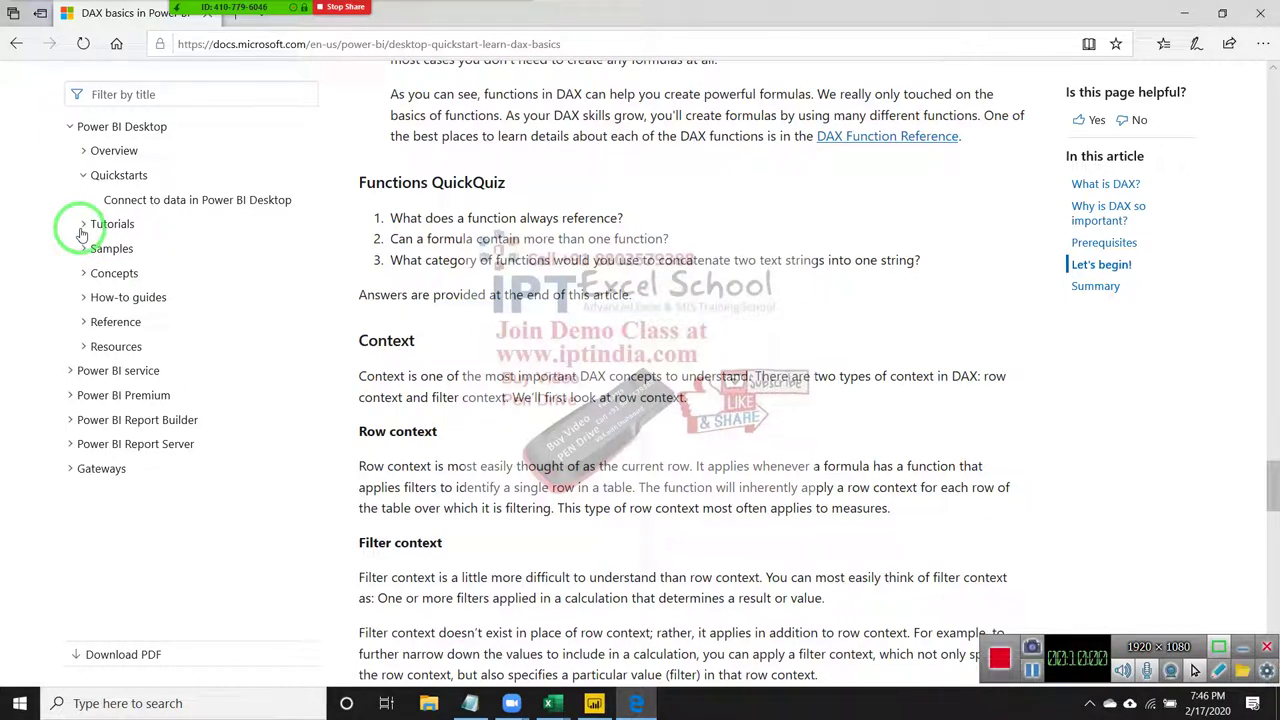
{"action": "left_click", "coordinate": [84, 347]}
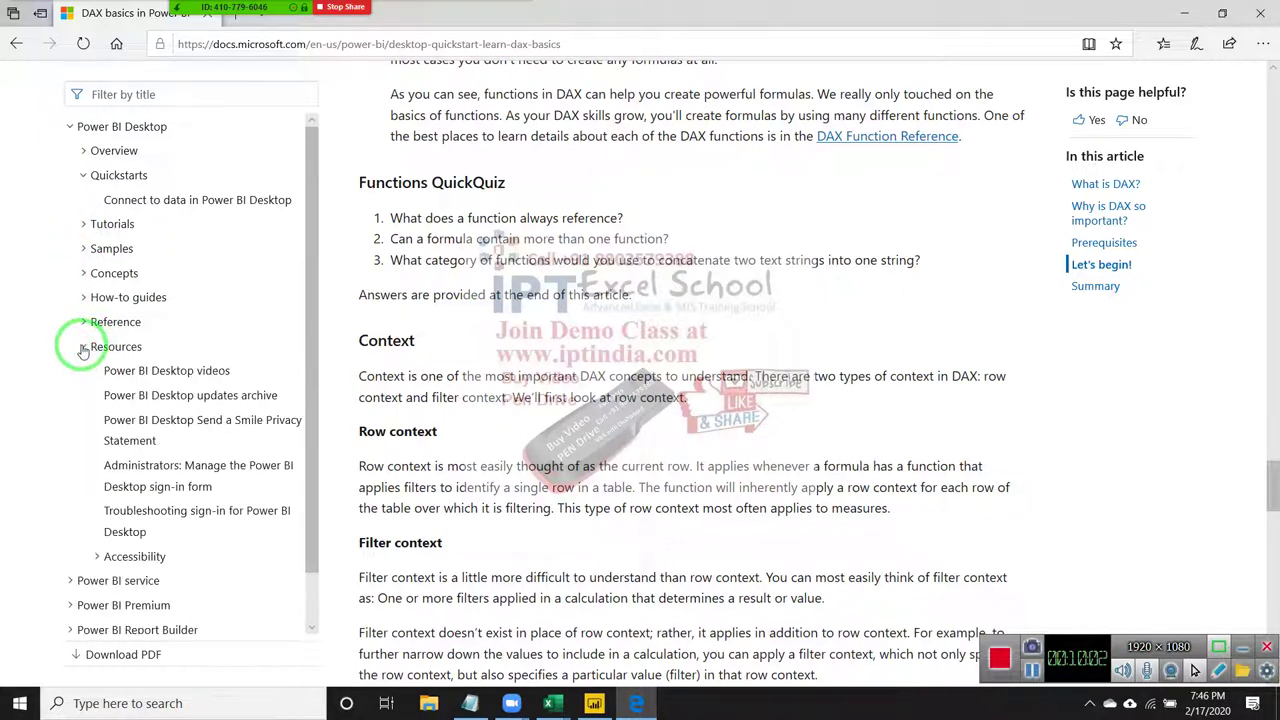
{"action": "left_click", "coordinate": [81, 324]}
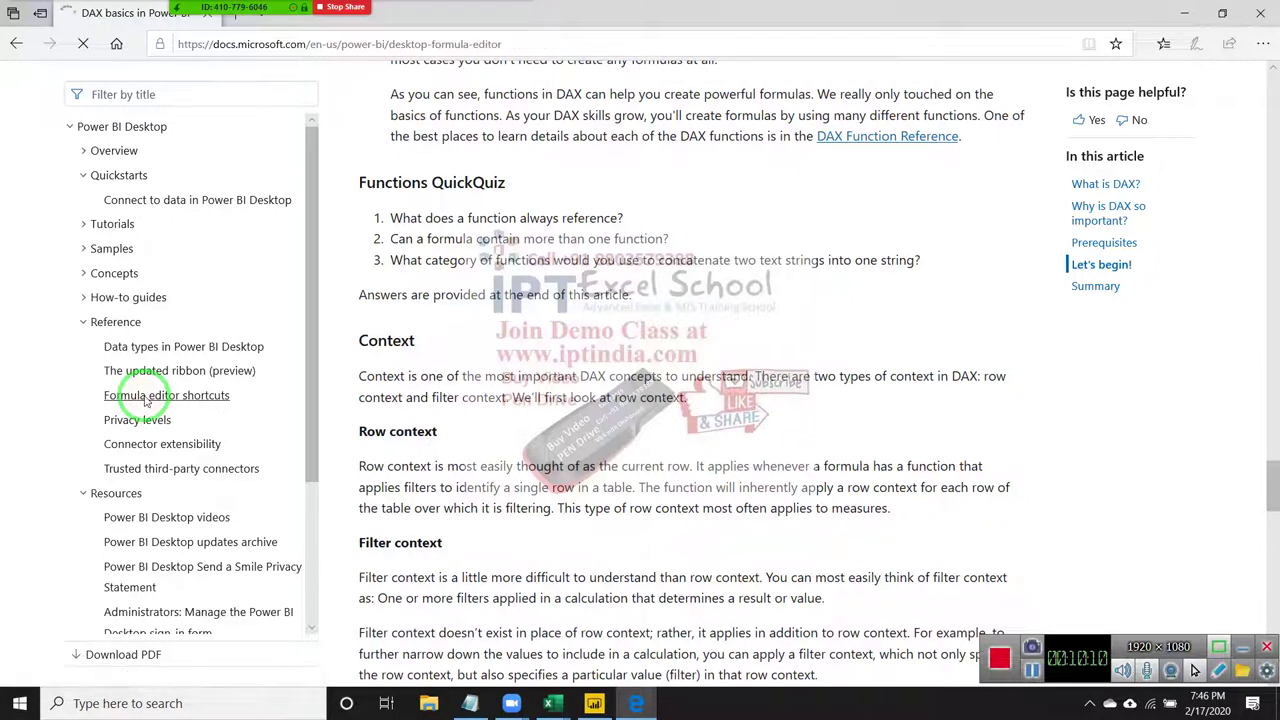
- Download the formula editor shortcuts article as a PDF from the docs sidebar
{"action": "scroll", "coordinate": [600, 457], "scroll_direction": "down", "scroll_amount": 2}
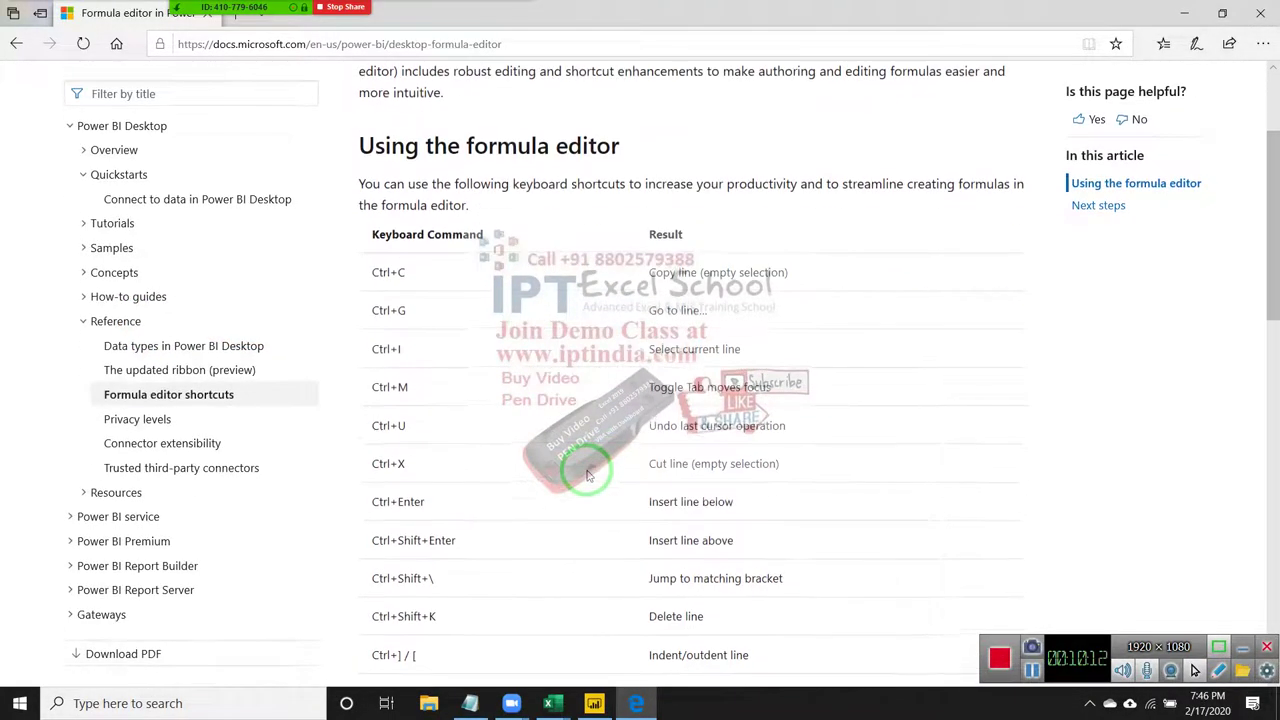
{"action": "scroll", "coordinate": [585, 463], "scroll_direction": "up", "scroll_amount": 2}
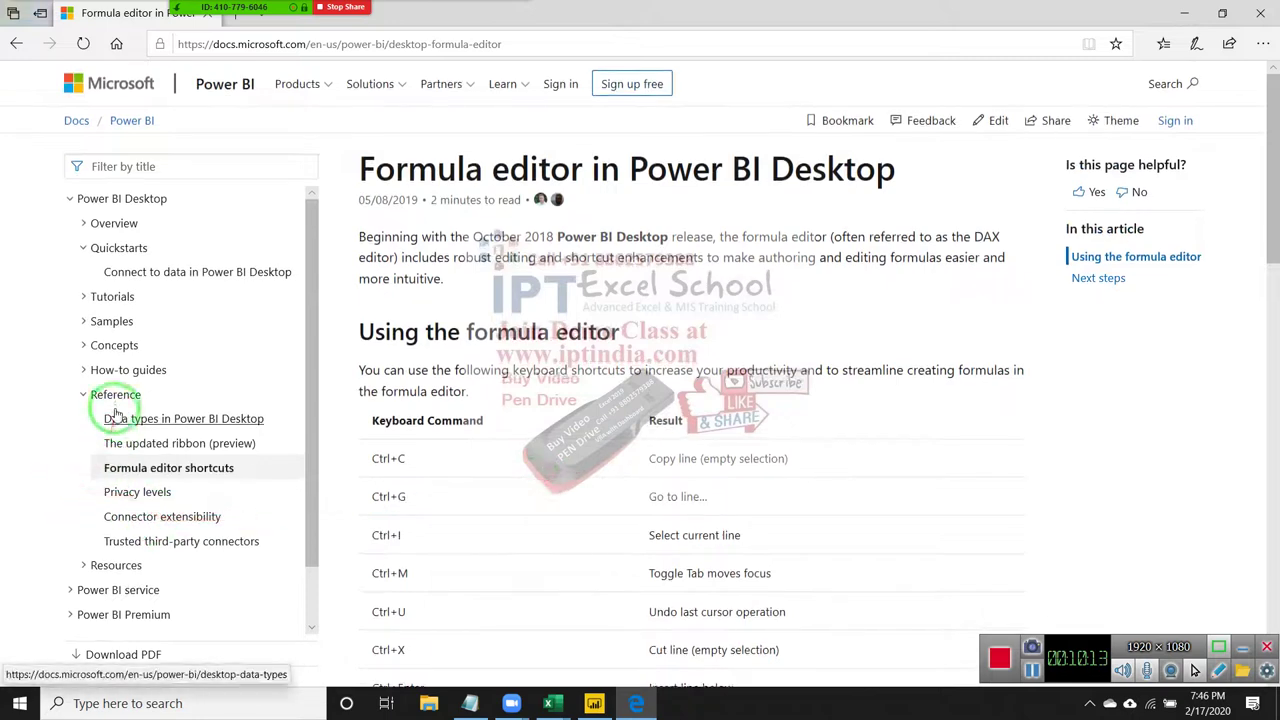
{"action": "scroll", "coordinate": [140, 527], "scroll_direction": "down", "scroll_amount": 1}
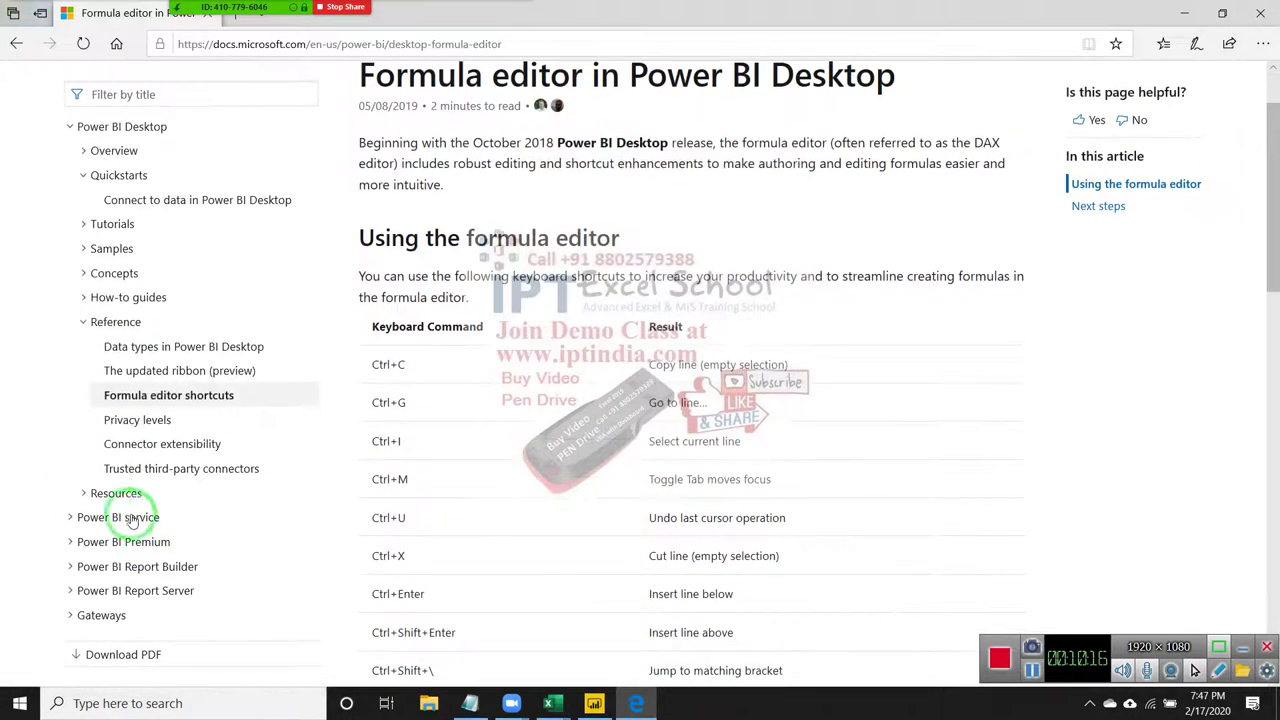
{"action": "scroll", "coordinate": [94, 553], "scroll_direction": "down", "scroll_amount": 2}
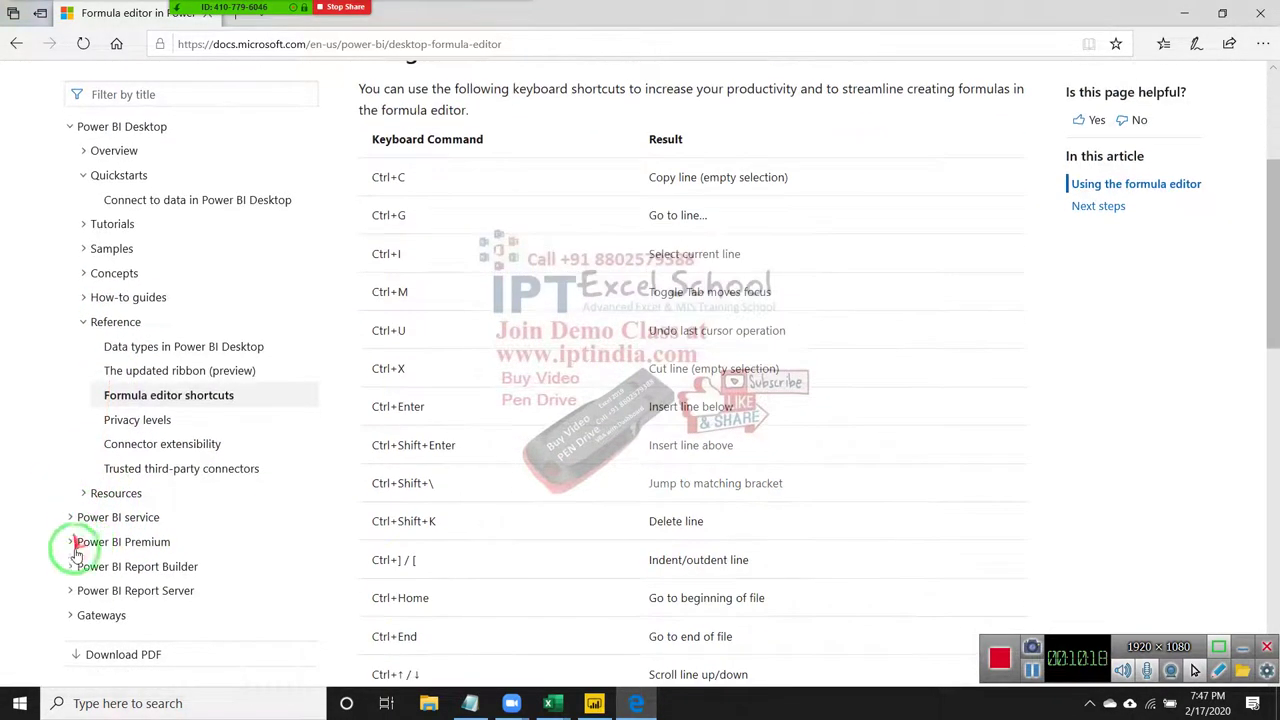
{"action": "scroll", "coordinate": [84, 625], "scroll_direction": "down", "scroll_amount": 1}
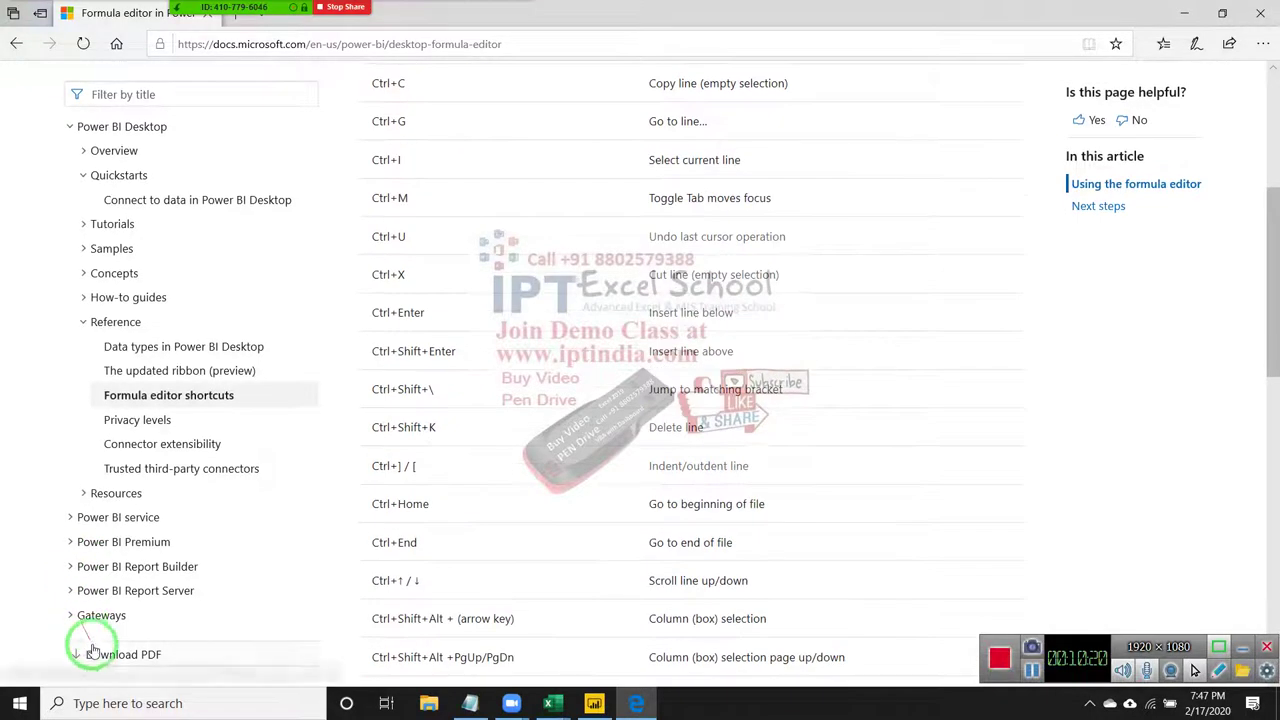
{"action": "left_click", "coordinate": [88, 654]}
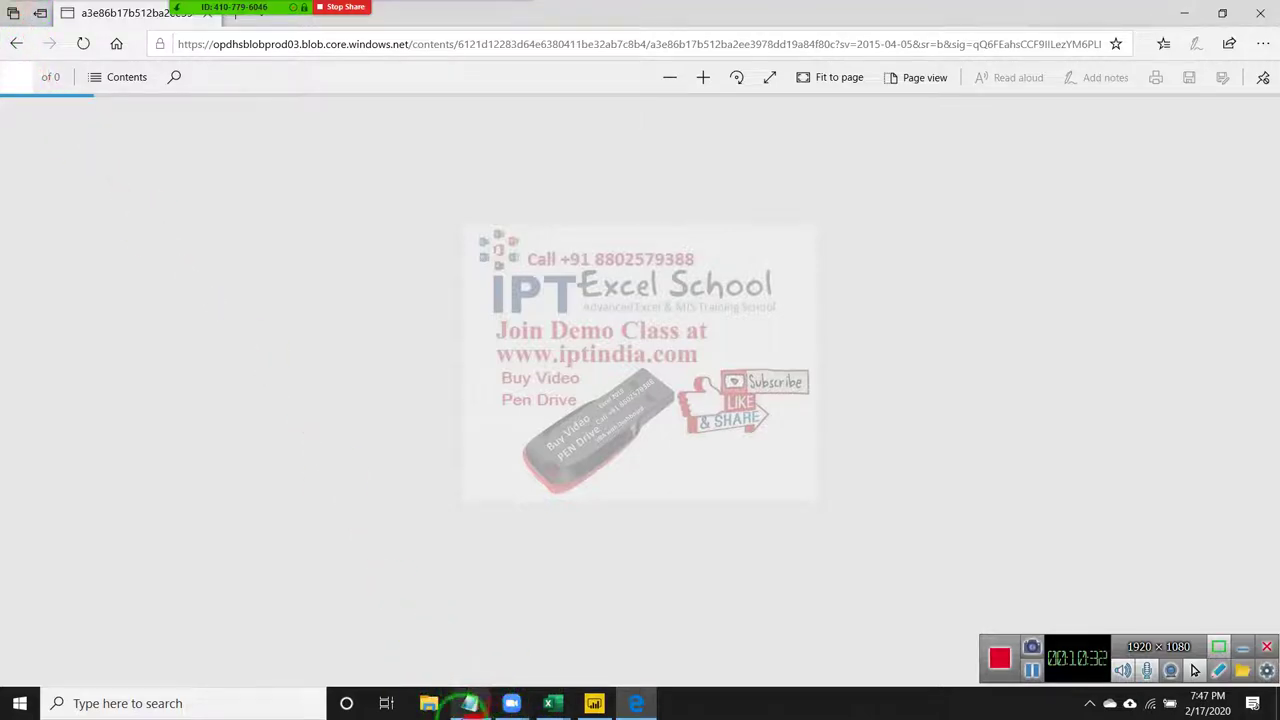
- Return to the PDF viewer, then minimize the browser to show the Power BI table
{"action": "mouse_move", "coordinate": [470, 703]}
{"action": "key", "text": "super"}
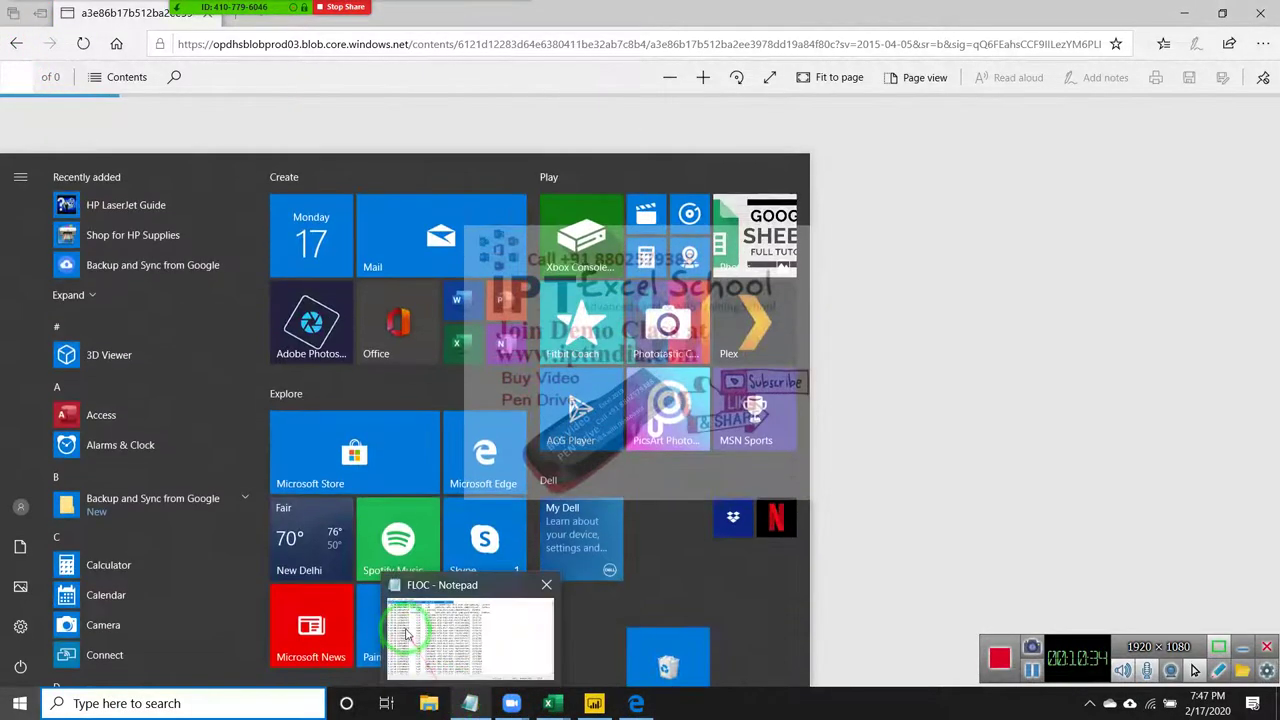
{"action": "left_click", "coordinate": [406, 628]}
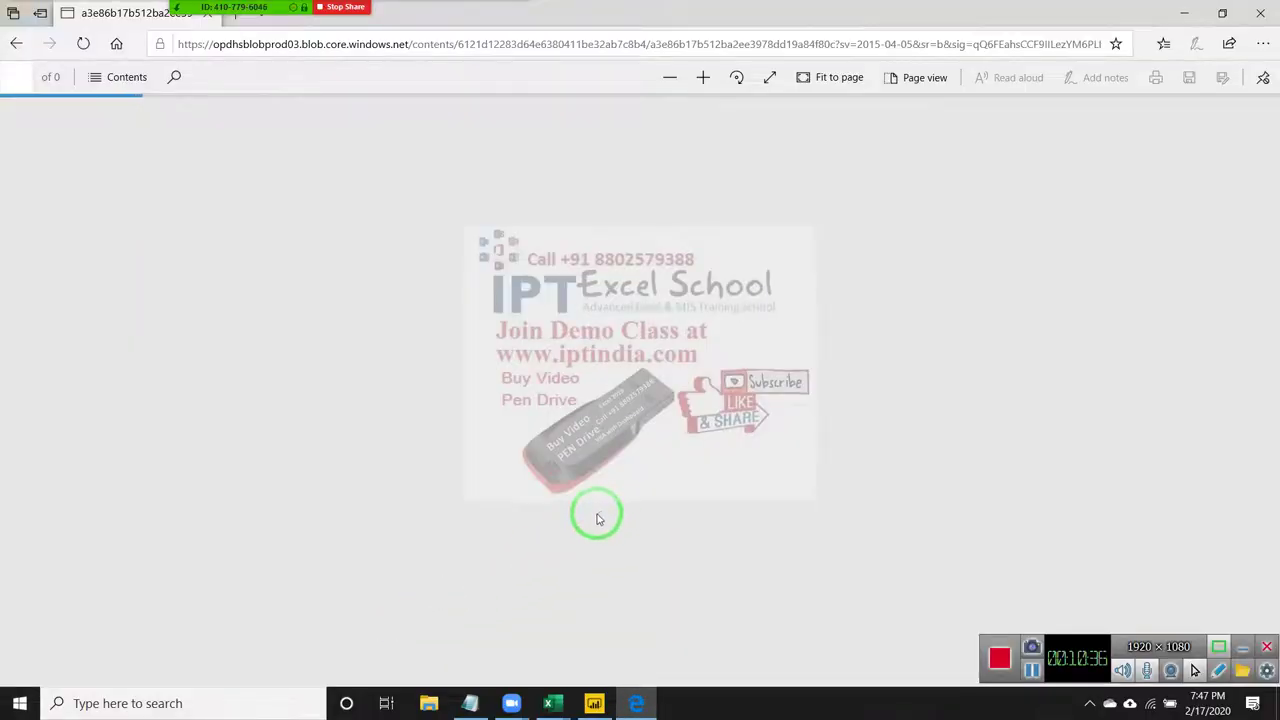
{"action": "left_click", "coordinate": [1184, 13]}
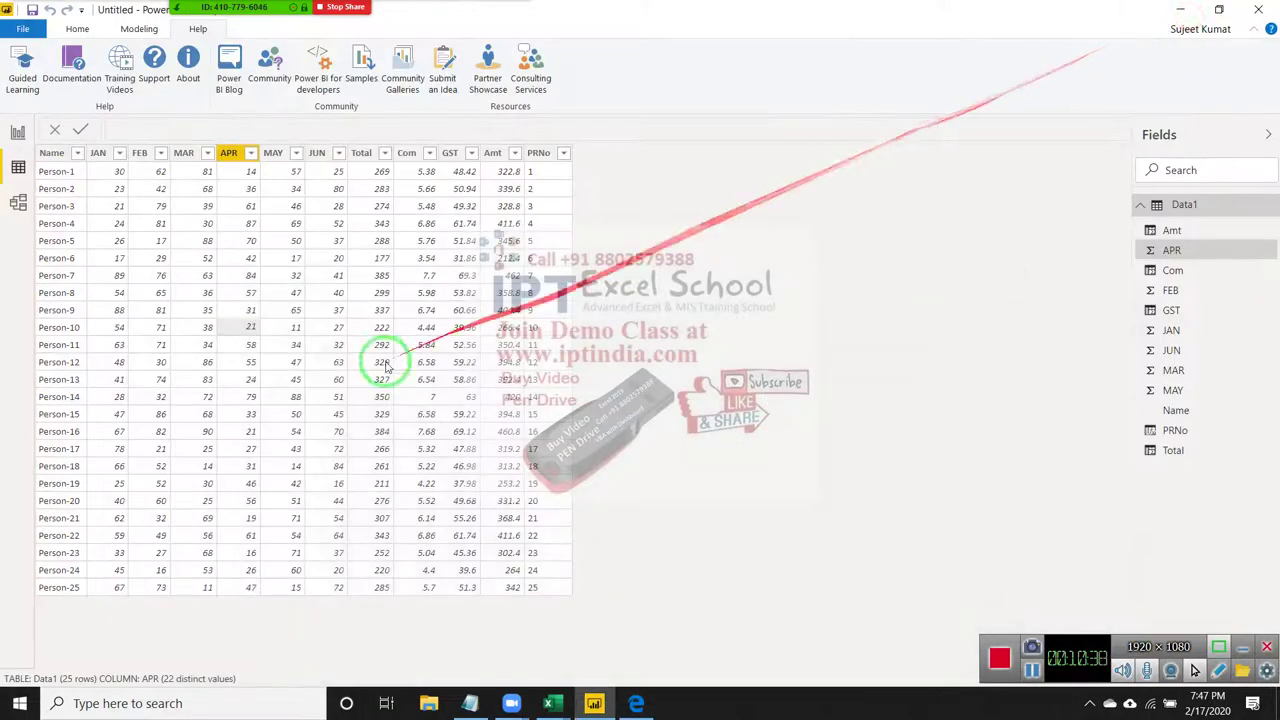
- Select the PRNo column and expand, then collapse, the formula bar to review its formula
{"action": "left_click", "coordinate": [296, 380]}
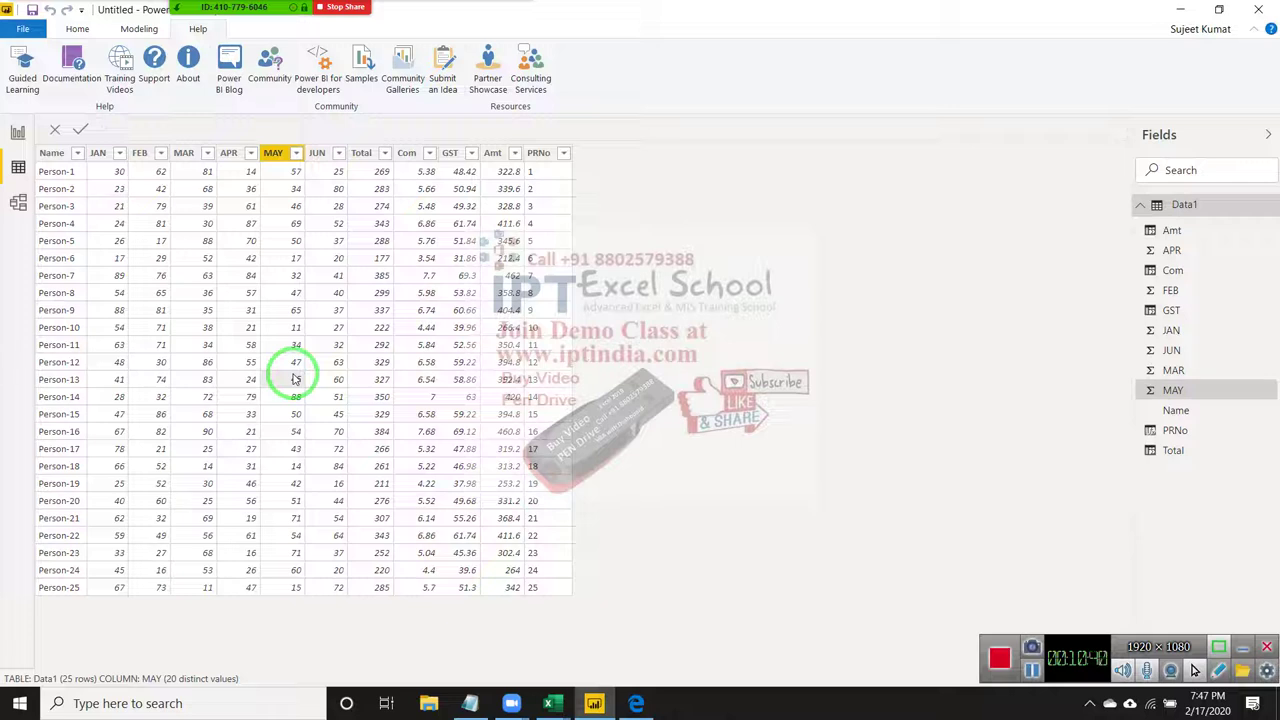
{"action": "left_click", "coordinate": [538, 160]}
{"action": "right_click", "coordinate": [538, 160]}
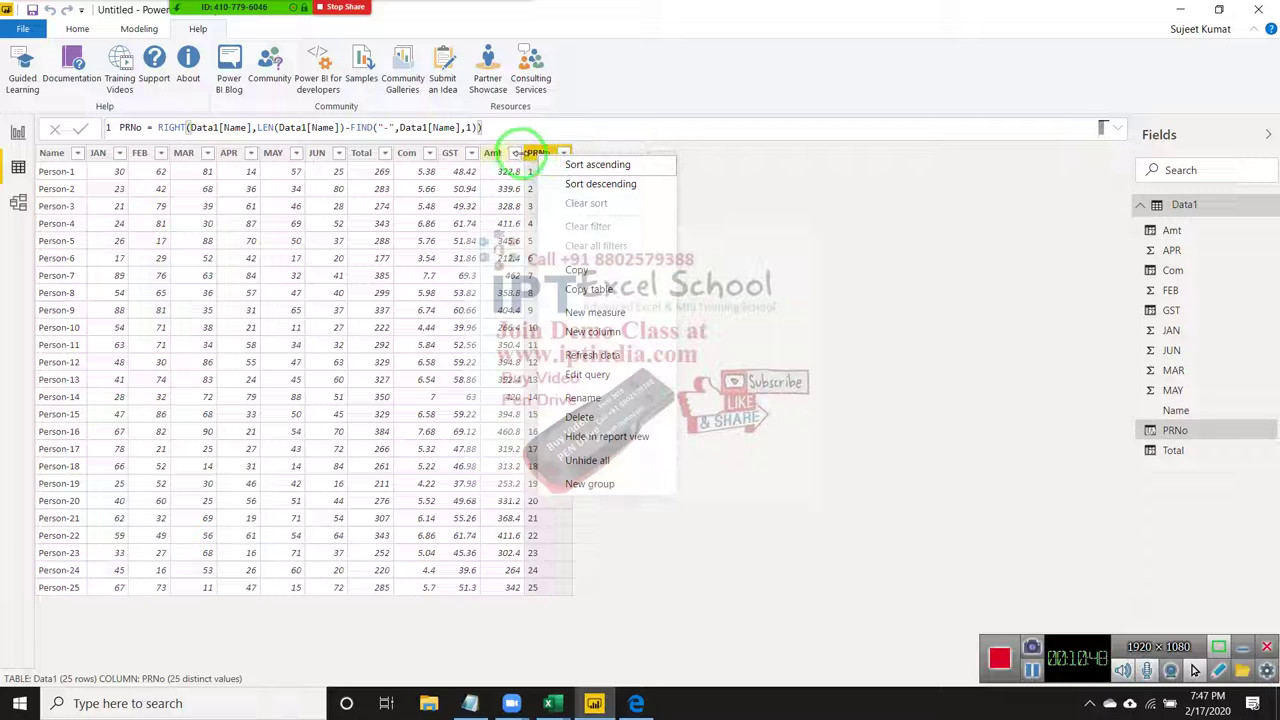
{"action": "left_click", "coordinate": [572, 130]}
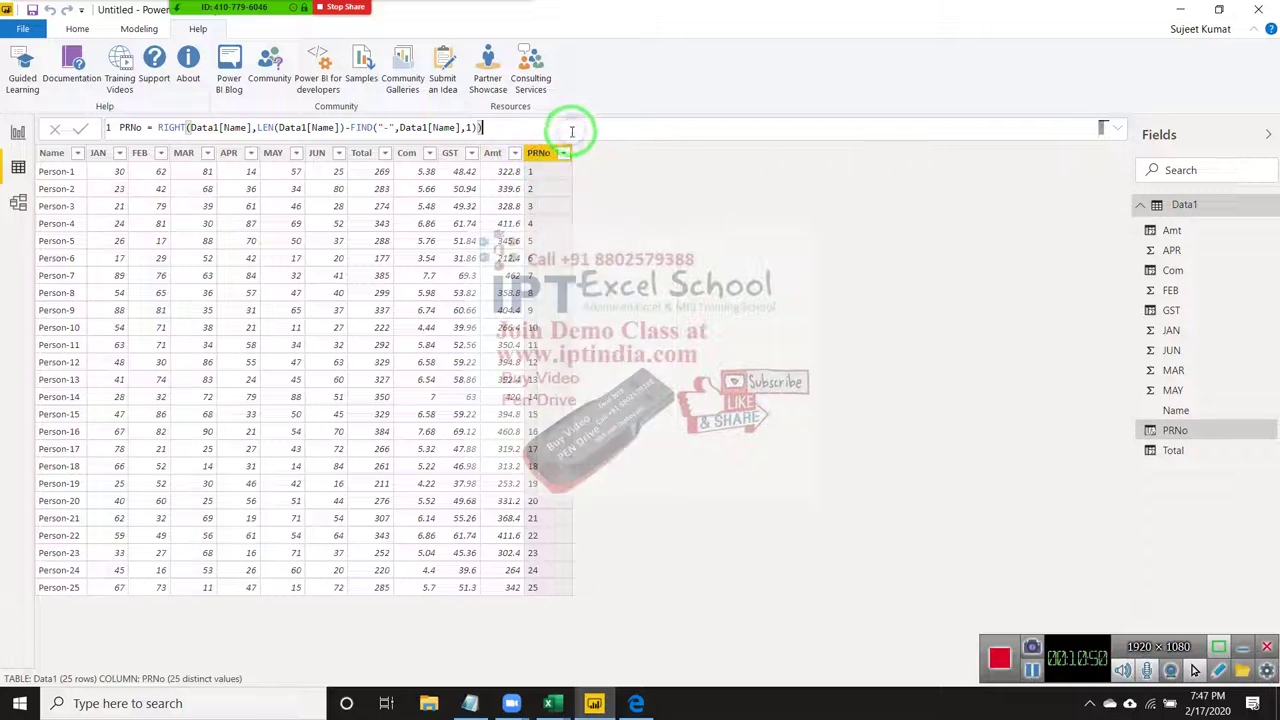
{"action": "left_click_drag", "start_coordinate": [114, 128], "coordinate": [1130, 165]}
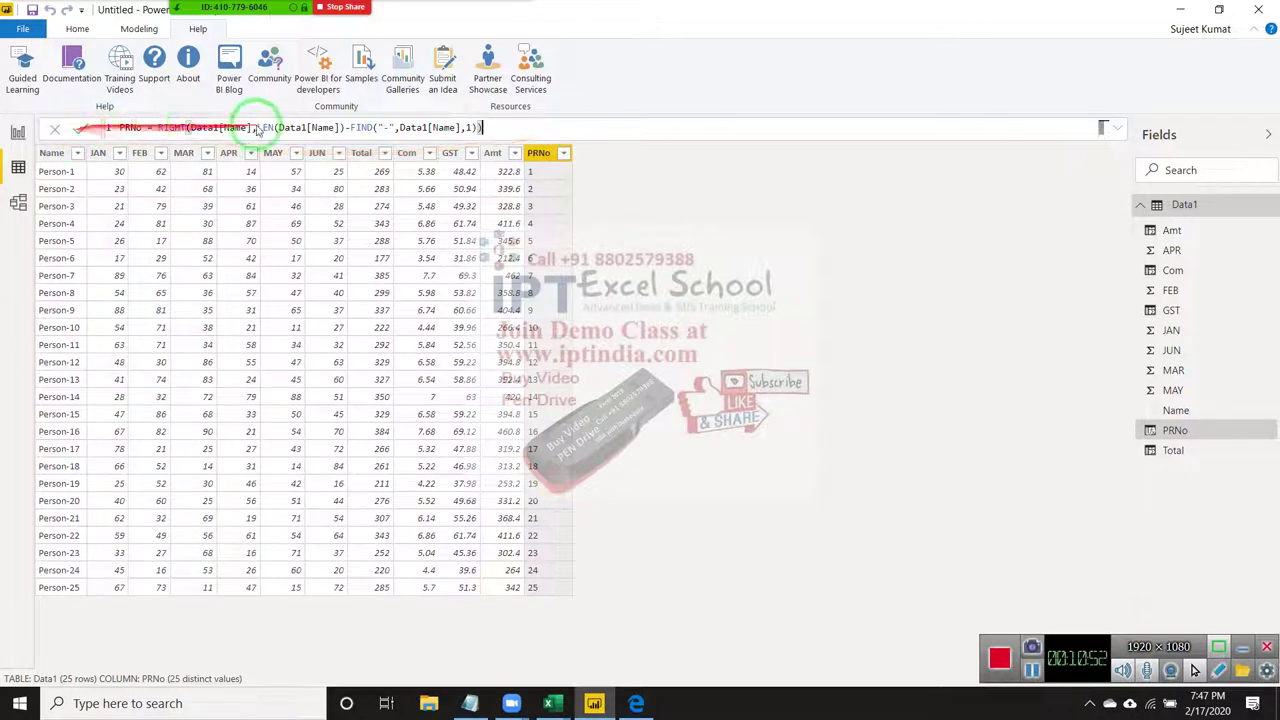
{"action": "left_click", "coordinate": [1119, 130]}
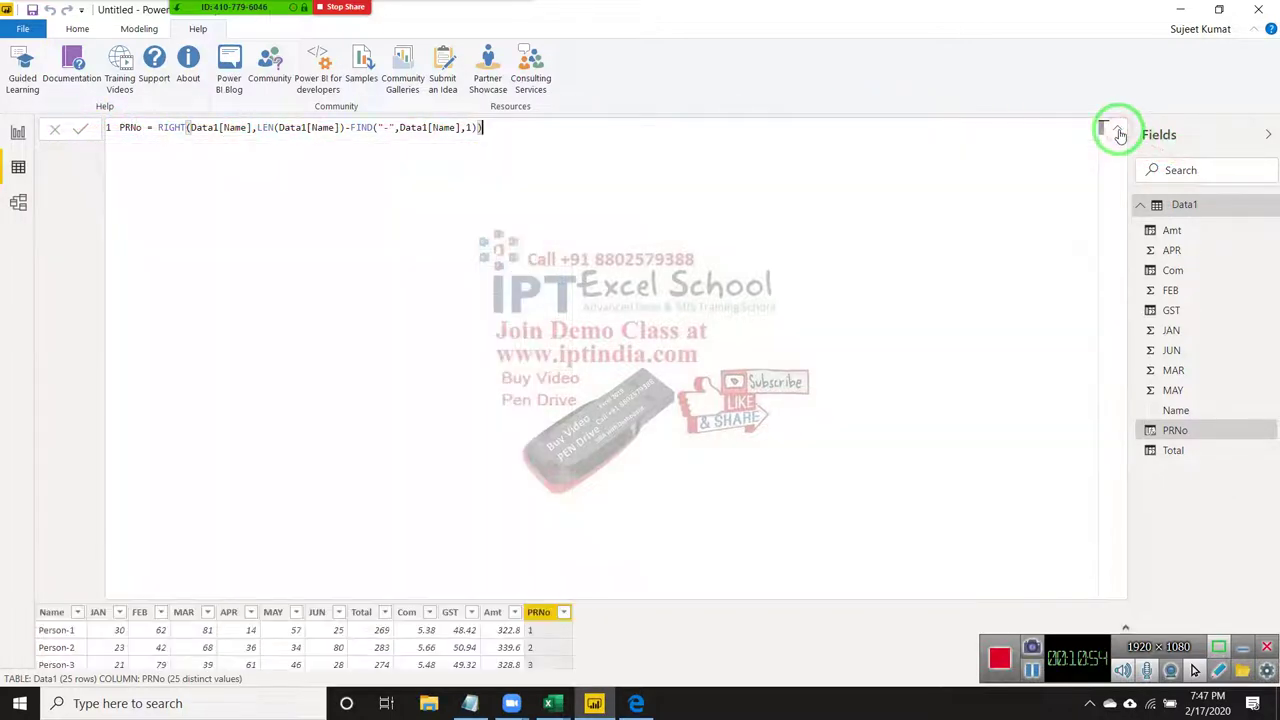
{"action": "left_click", "coordinate": [1119, 130]}
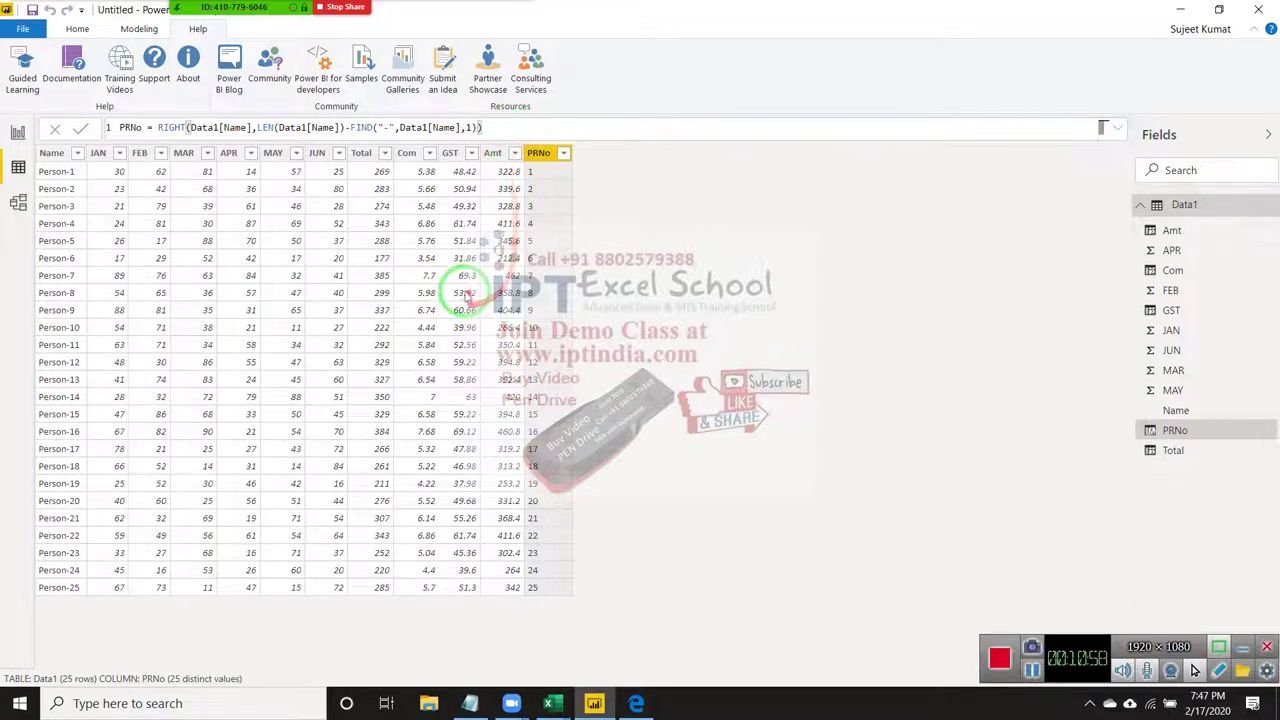
{"action": "left_click_drag", "start_coordinate": [466, 296], "coordinate": [286, 229]}
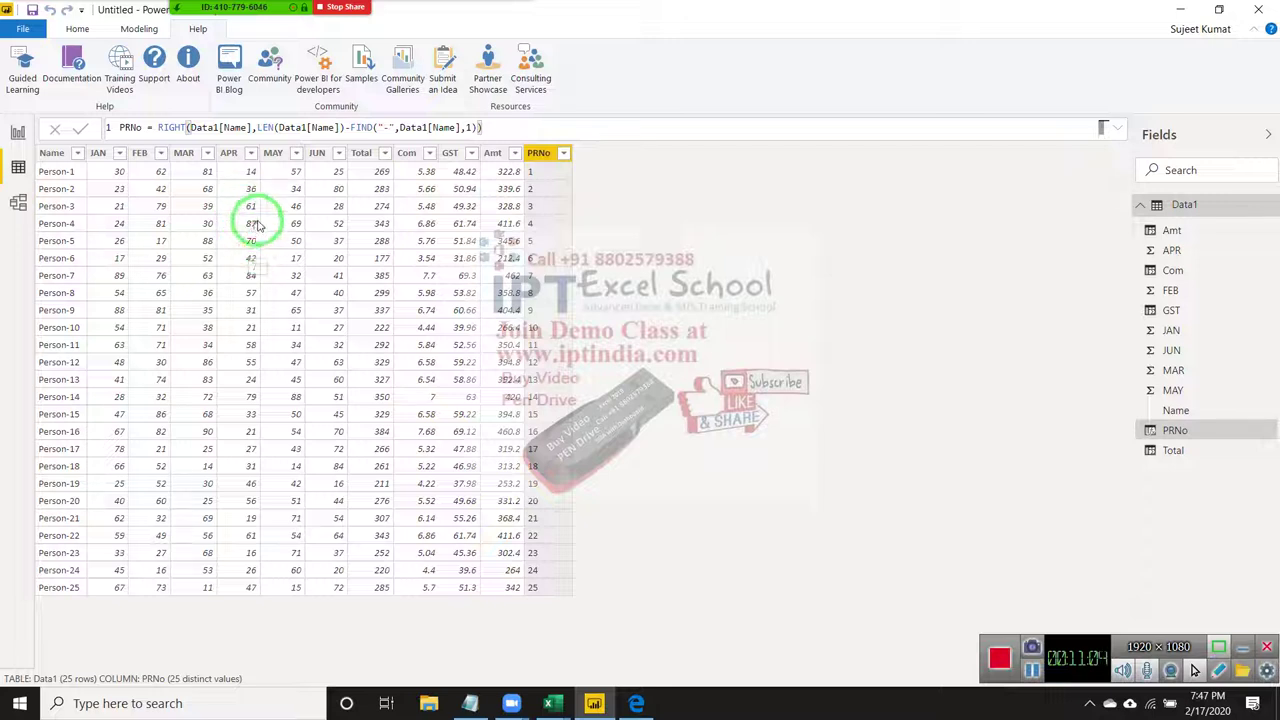
{"action": "left_click_drag", "start_coordinate": [336, 187], "coordinate": [526, 227]}
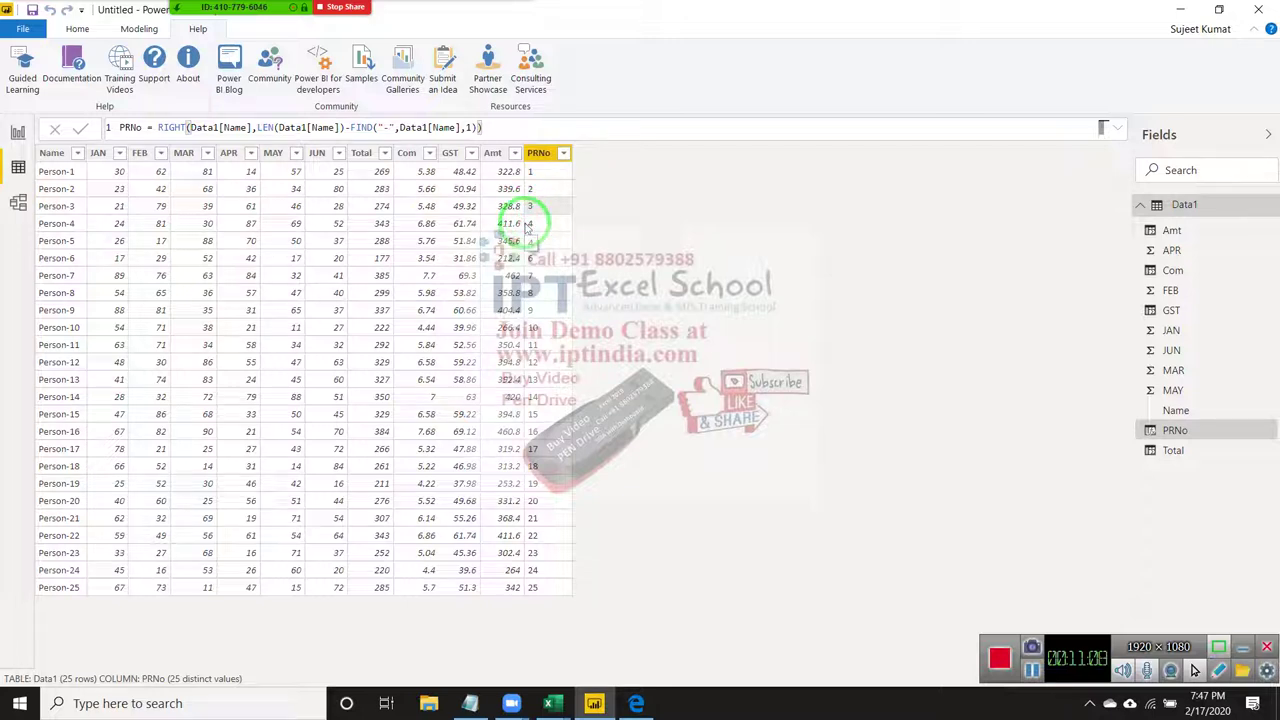
{"action": "mouse_move", "coordinate": [526, 227]}
{"action": "left_mouse_down"}
{"action": "mouse_move", "coordinate": [30, 283]}
{"action": "mouse_move", "coordinate": [57, 178]}
{"action": "left_mouse_up"}
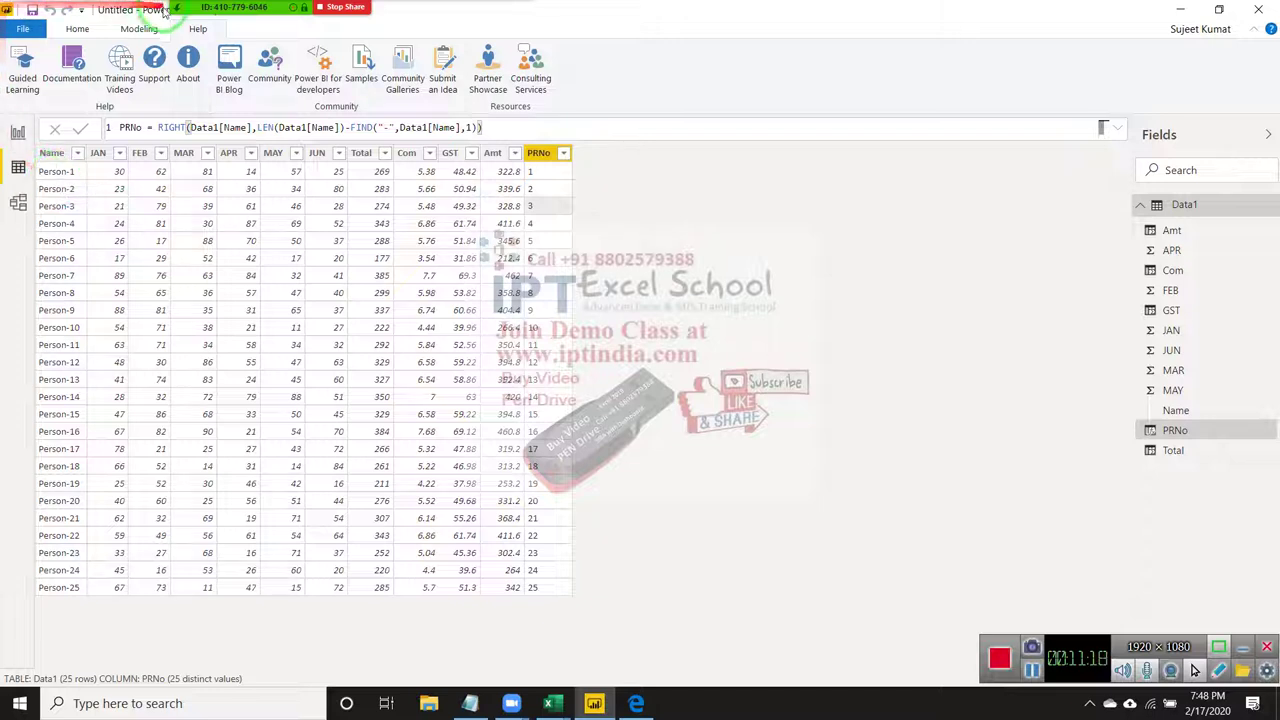
- Open the Data1 query in Power Query Editor via Edit Queries on the Home tab
{"action": "left_click", "coordinate": [139, 28]}
{"action": "left_click_drag", "start_coordinate": [18, 363], "coordinate": [104, 276]}
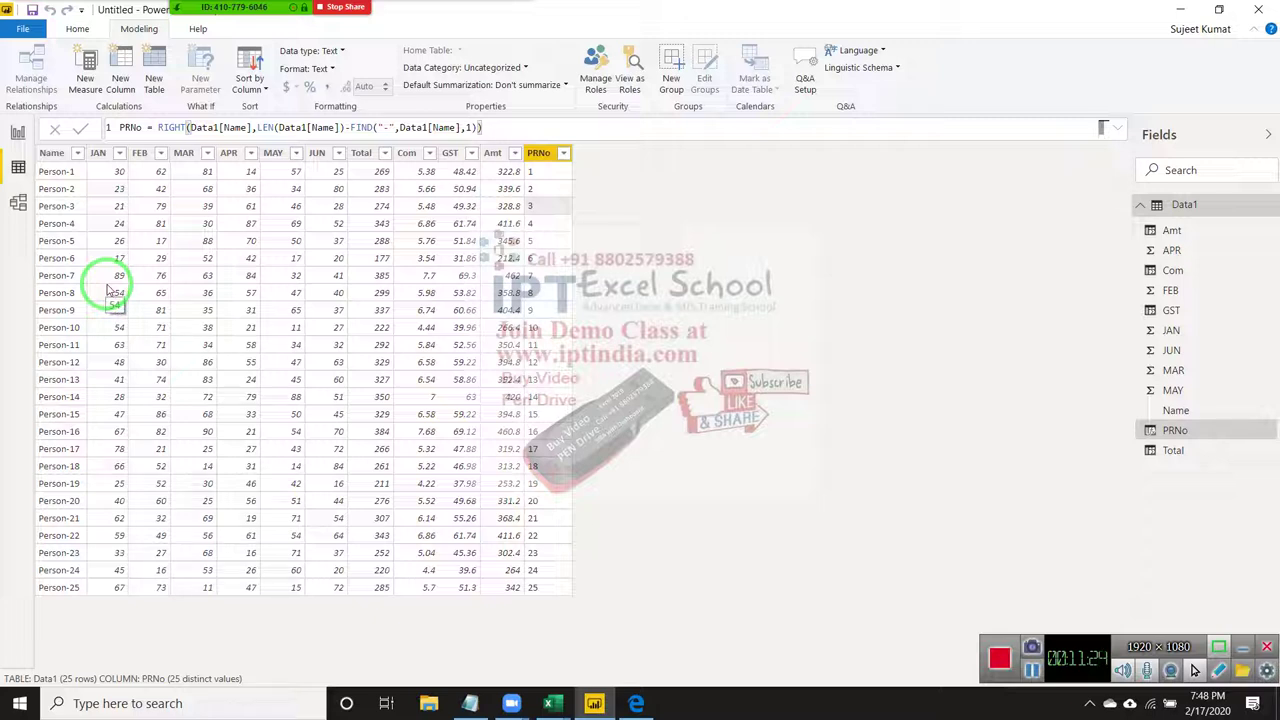
{"action": "left_click_drag", "start_coordinate": [110, 290], "coordinate": [216, 193]}
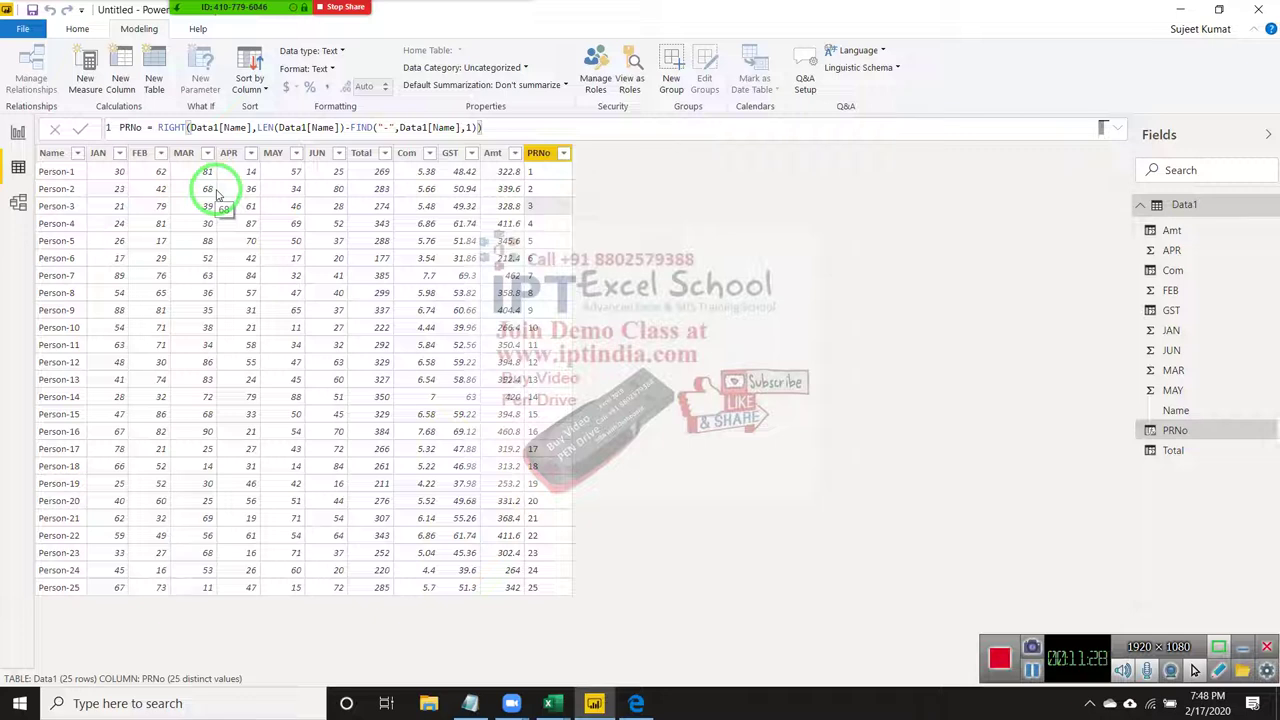
{"action": "left_click_drag", "start_coordinate": [214, 195], "coordinate": [263, 283]}
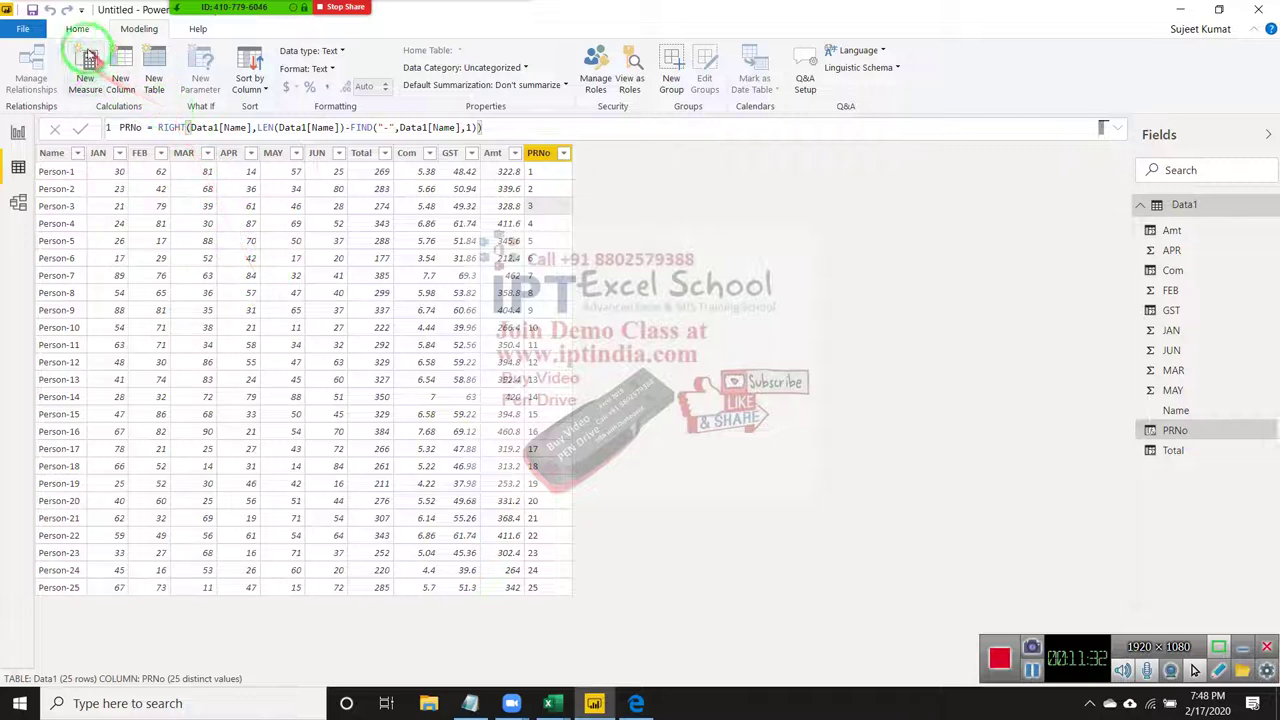
{"action": "left_click", "coordinate": [72, 28]}
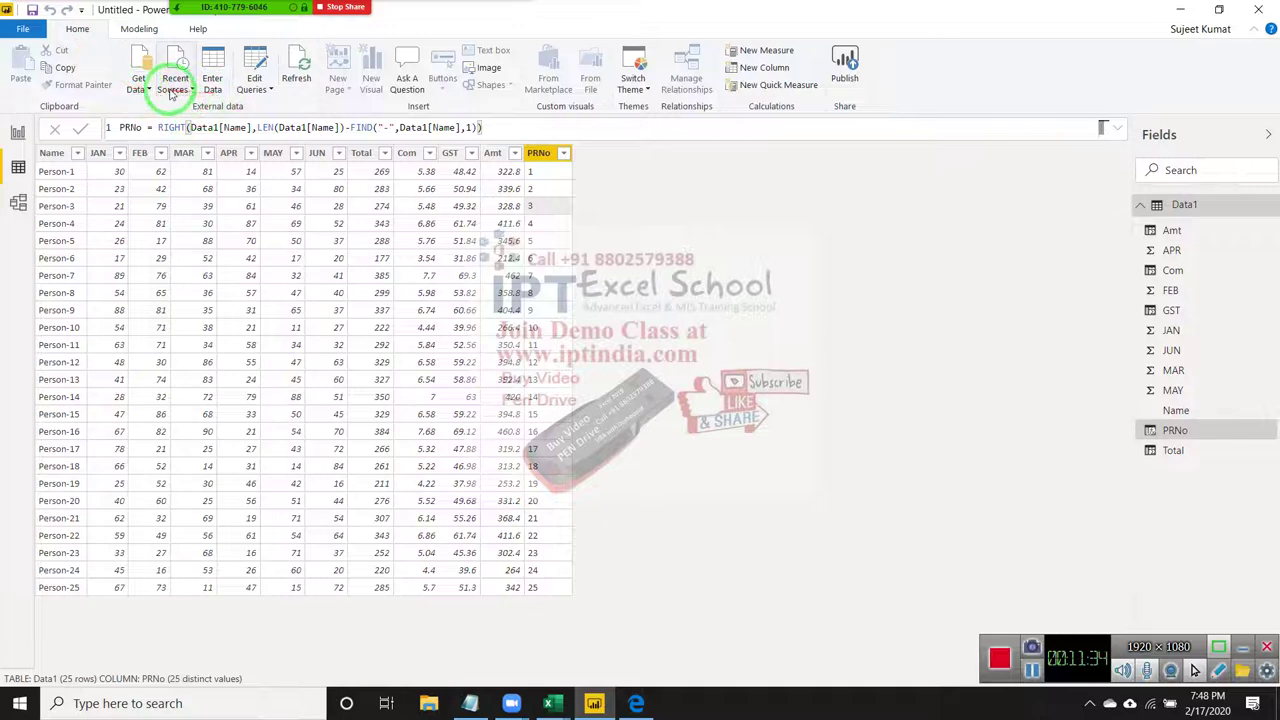
{"action": "left_click", "coordinate": [258, 62]}
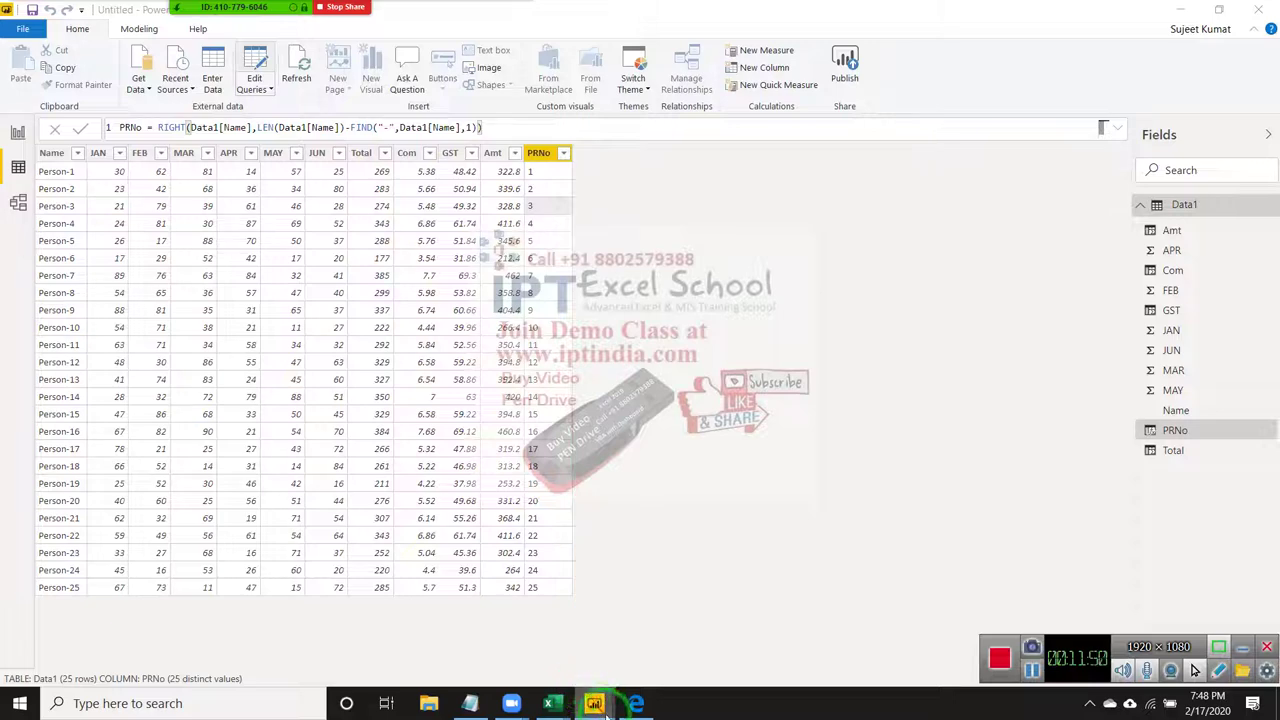
- Bring the Power Query Editor forward, restore its window, and close it
{"action": "mouse_move", "coordinate": [592, 695]}
{"action": "left_click", "coordinate": [640, 672]}
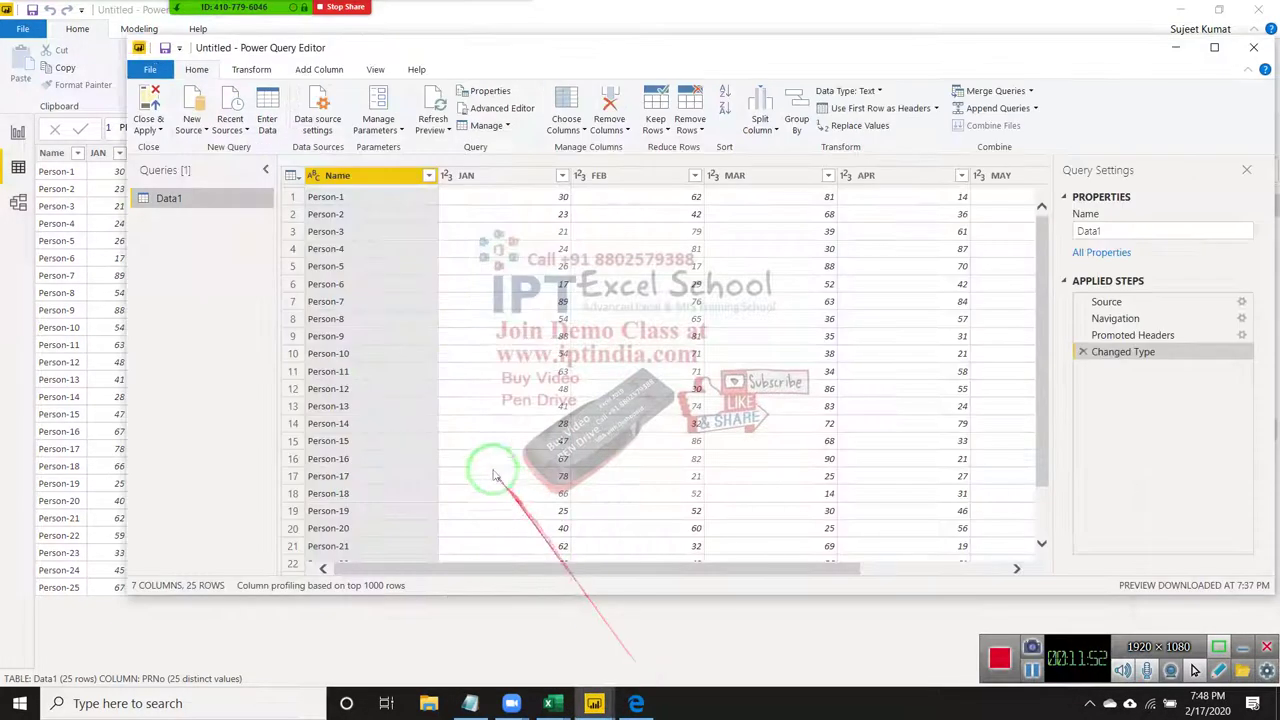
{"action": "mouse_move", "coordinate": [470, 457]}
{"action": "left_mouse_down"}
{"action": "mouse_move", "coordinate": [1063, 100]}
{"action": "mouse_move", "coordinate": [565, 232]}
{"action": "left_mouse_up"}
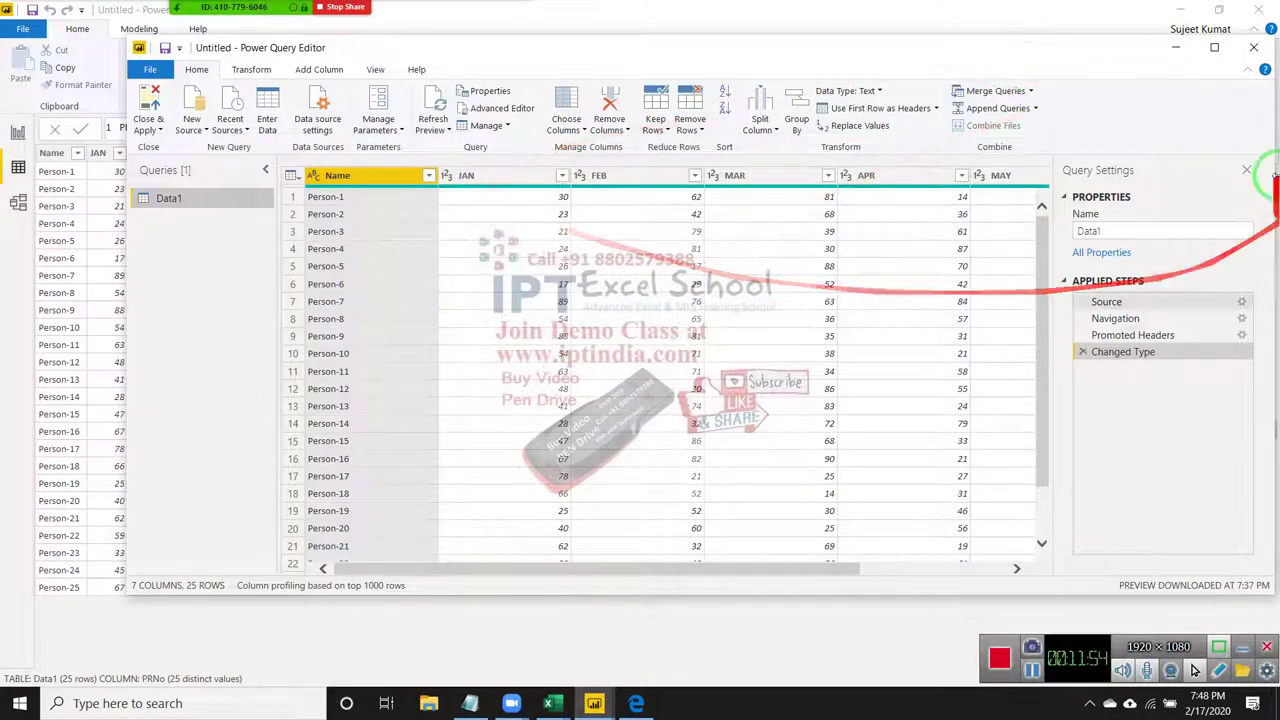
{"action": "left_click_drag", "start_coordinate": [1137, 51], "coordinate": [1090, 77]}
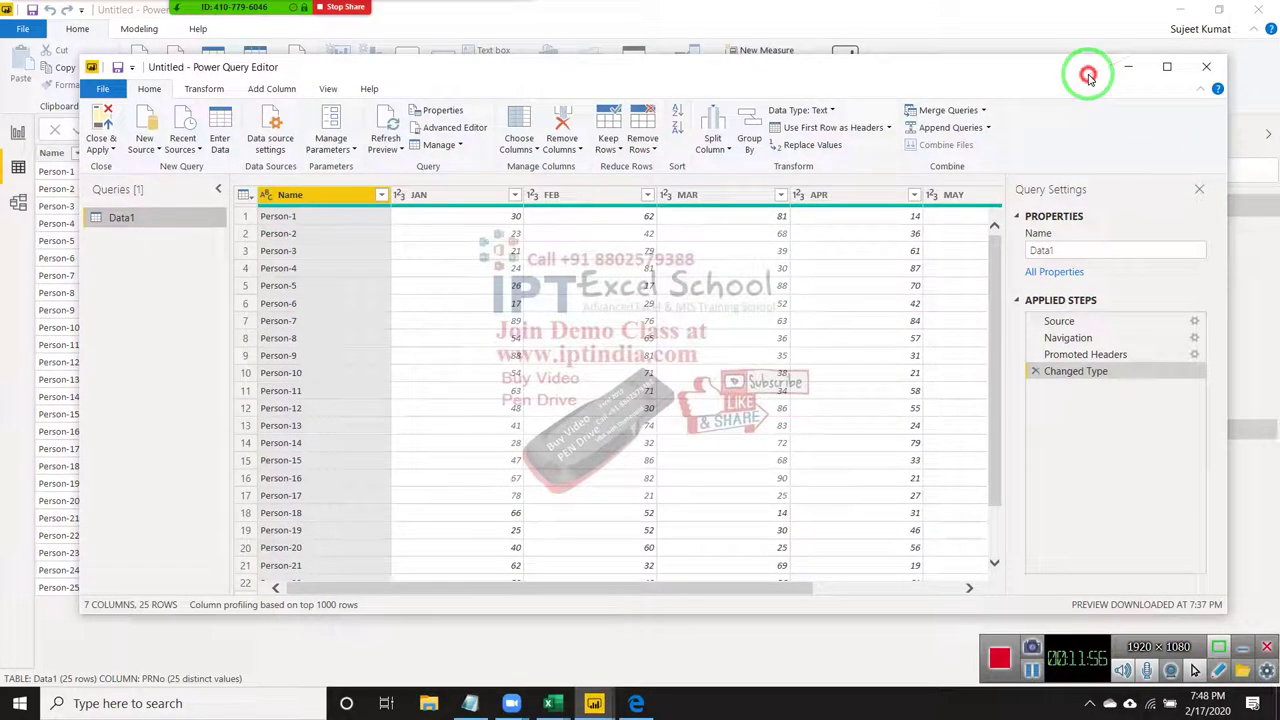
{"action": "left_click_drag", "start_coordinate": [1065, 132], "coordinate": [1270, 228]}
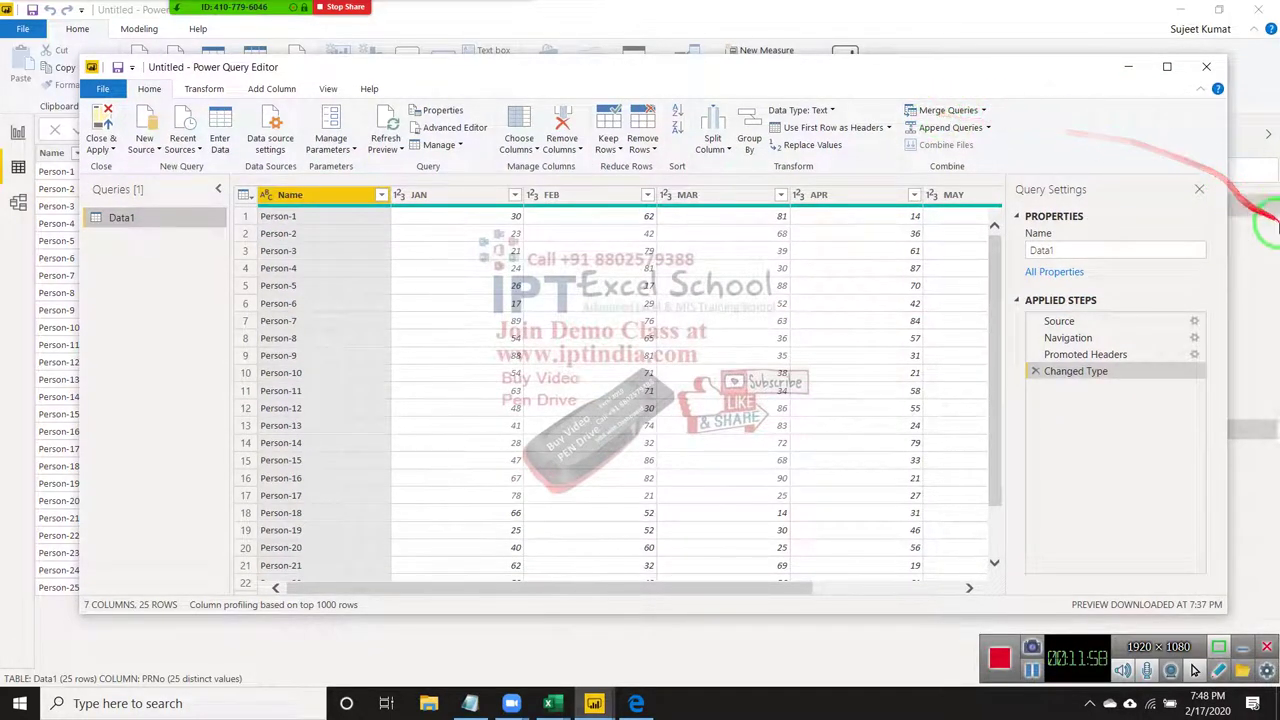
{"action": "left_click", "coordinate": [1207, 74]}
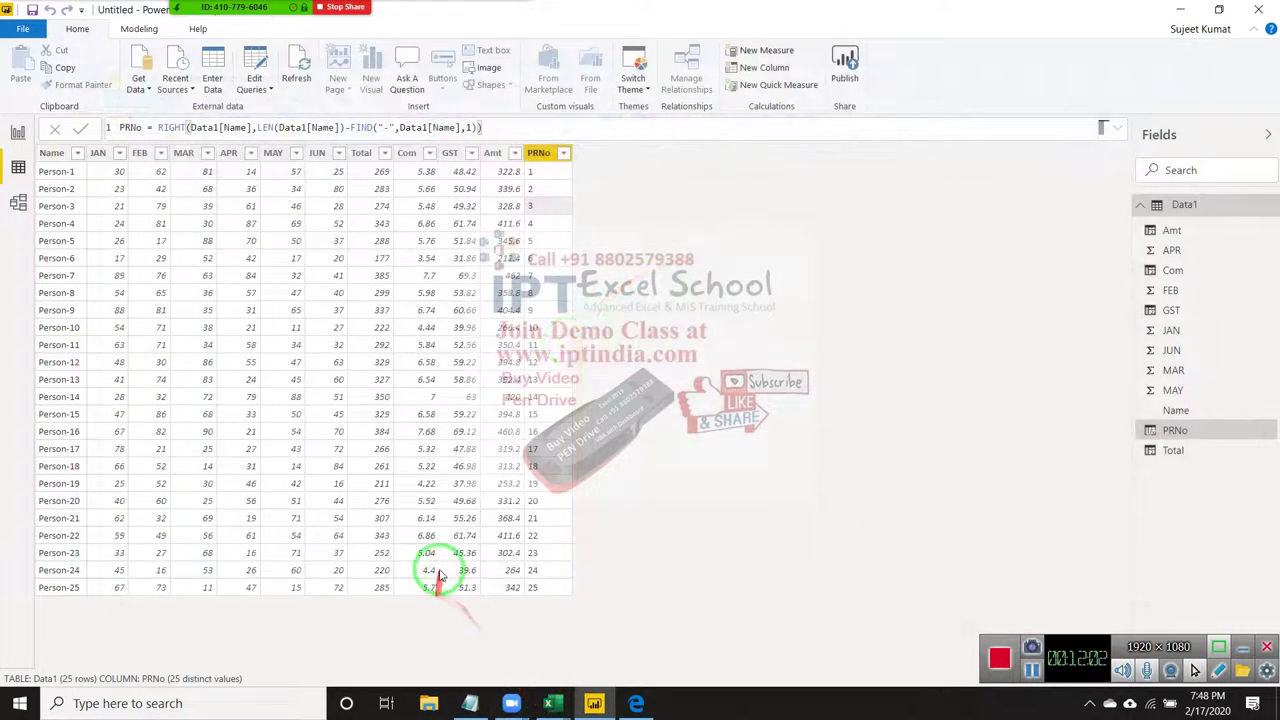
- Minimize Power BI and search the Start menu for 'ch' to find Google Chrome
{"action": "left_click", "coordinate": [438, 575]}
{"action": "mouse_move", "coordinate": [548, 703]}
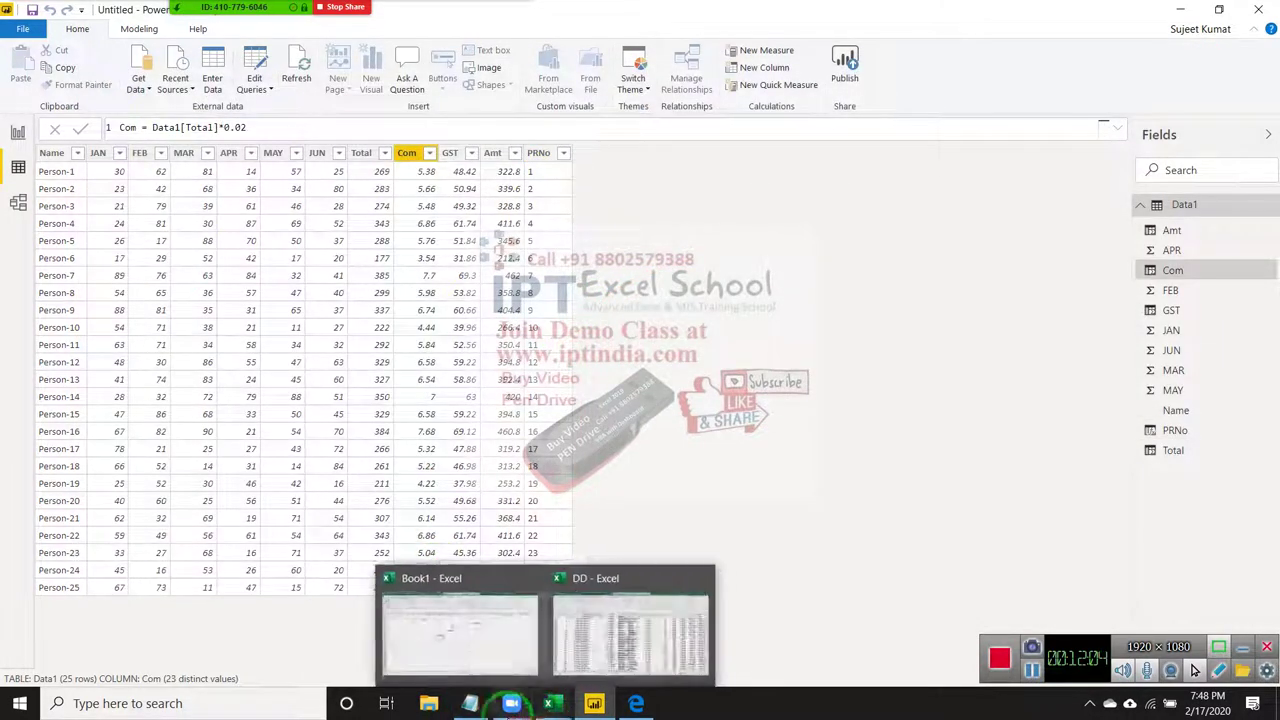
{"action": "left_click", "coordinate": [567, 697]}
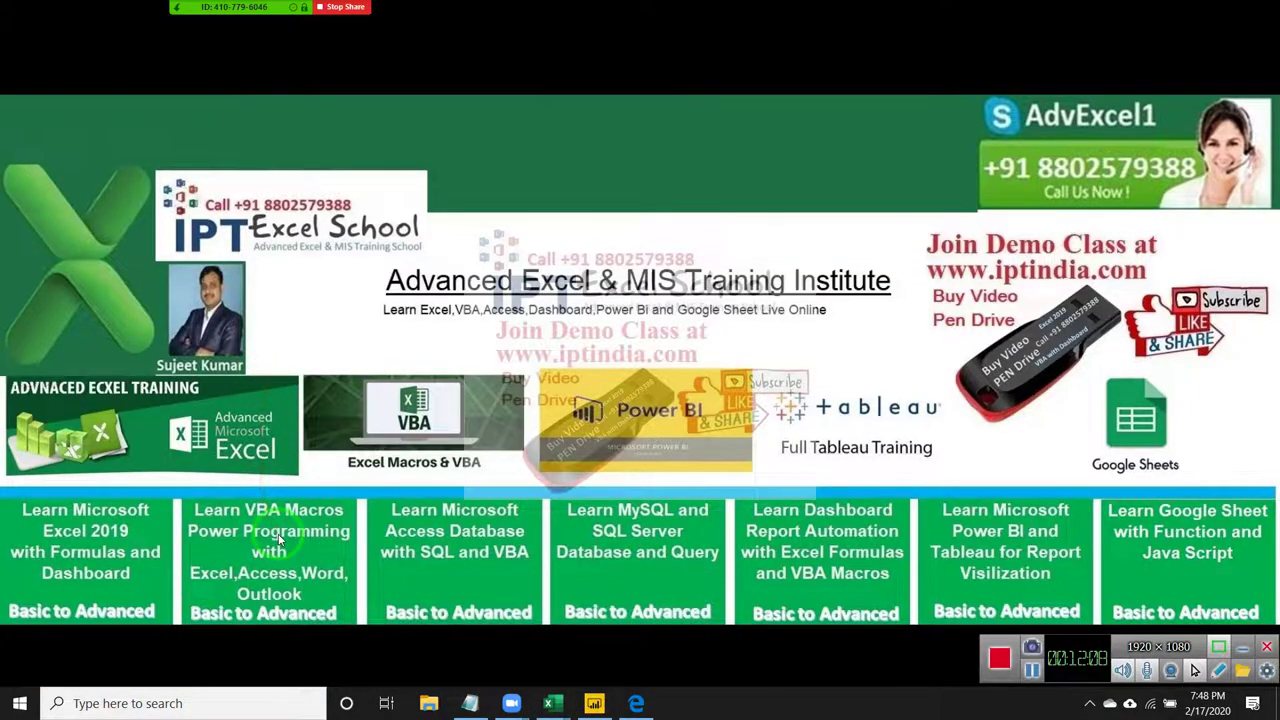
{"action": "key", "text": "super"}
{"action": "type", "text": "e"}
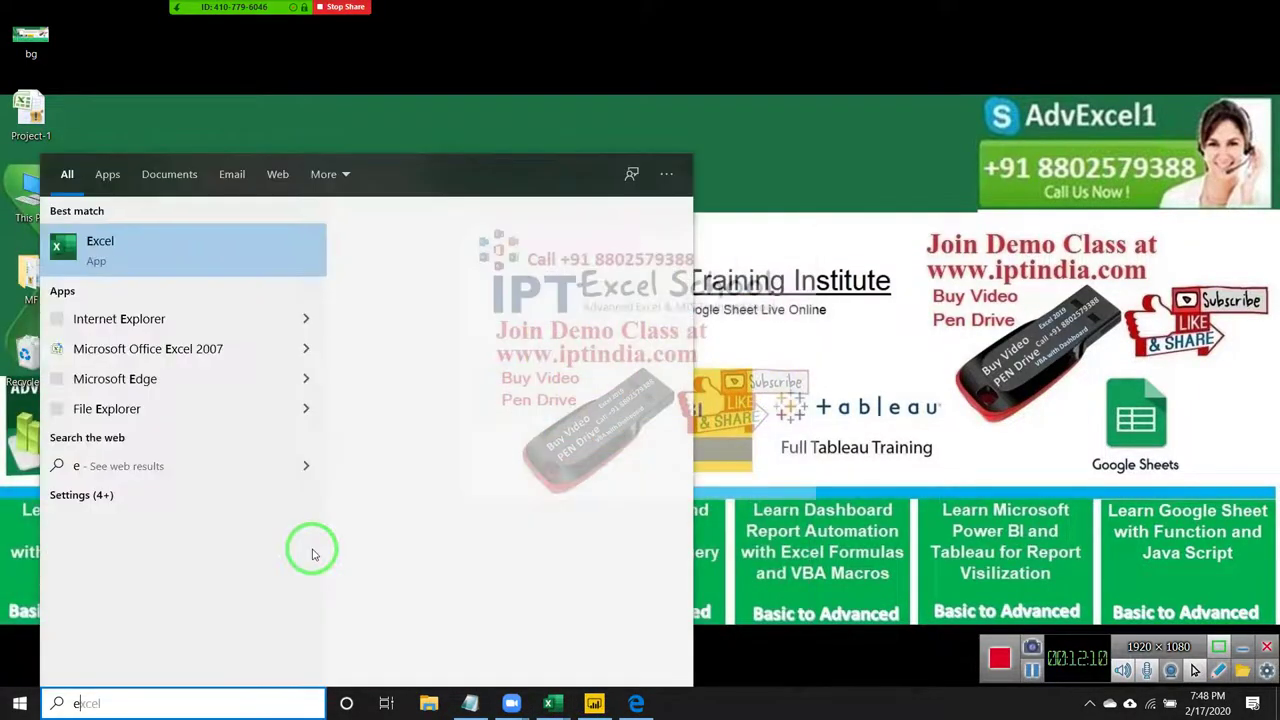
{"action": "key", "text": "BackSpace"}
{"action": "type", "text": "c"}
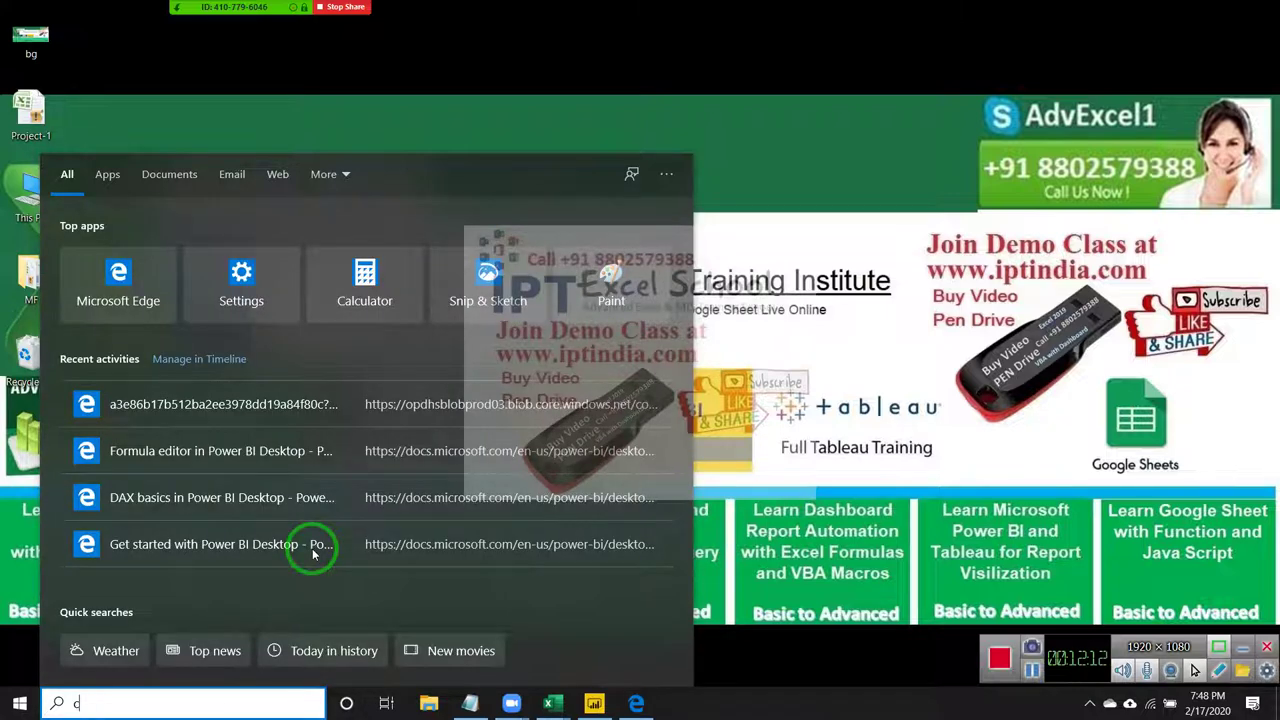
{"action": "type", "text": "h"}
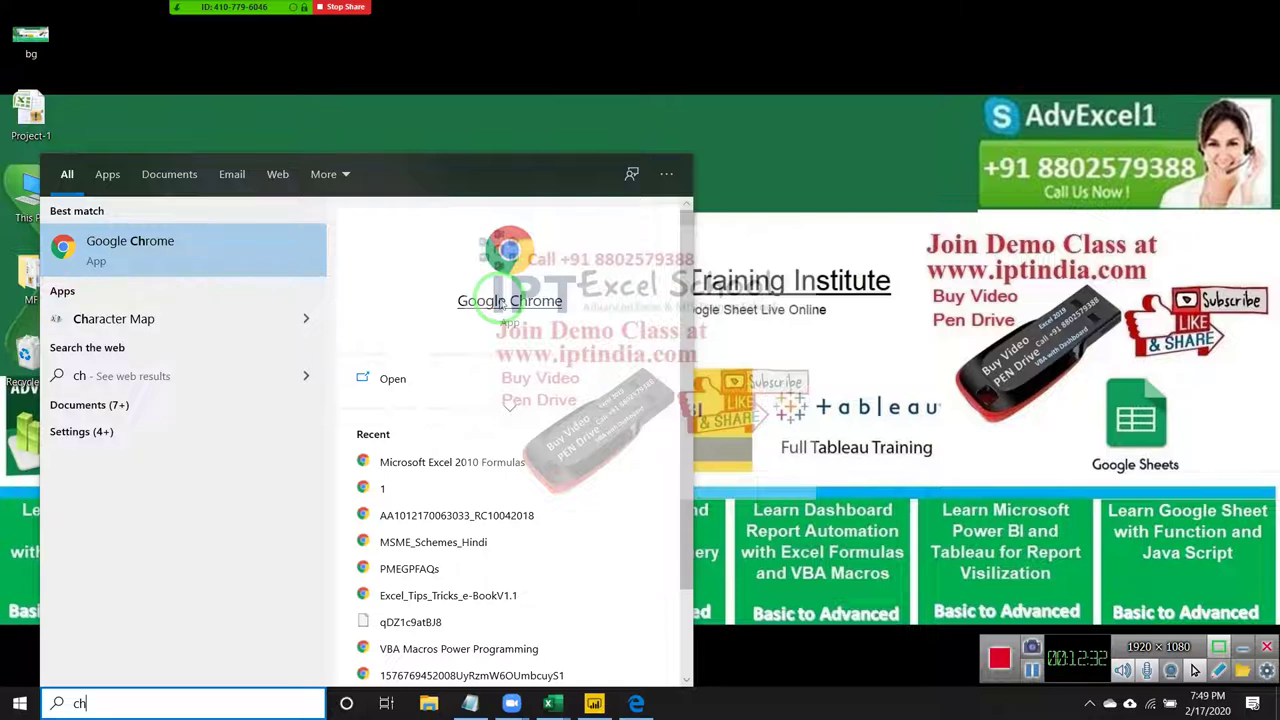
- Launch Chrome and search Google for 'power bi functions list'
{"action": "left_click", "coordinate": [500, 305]}
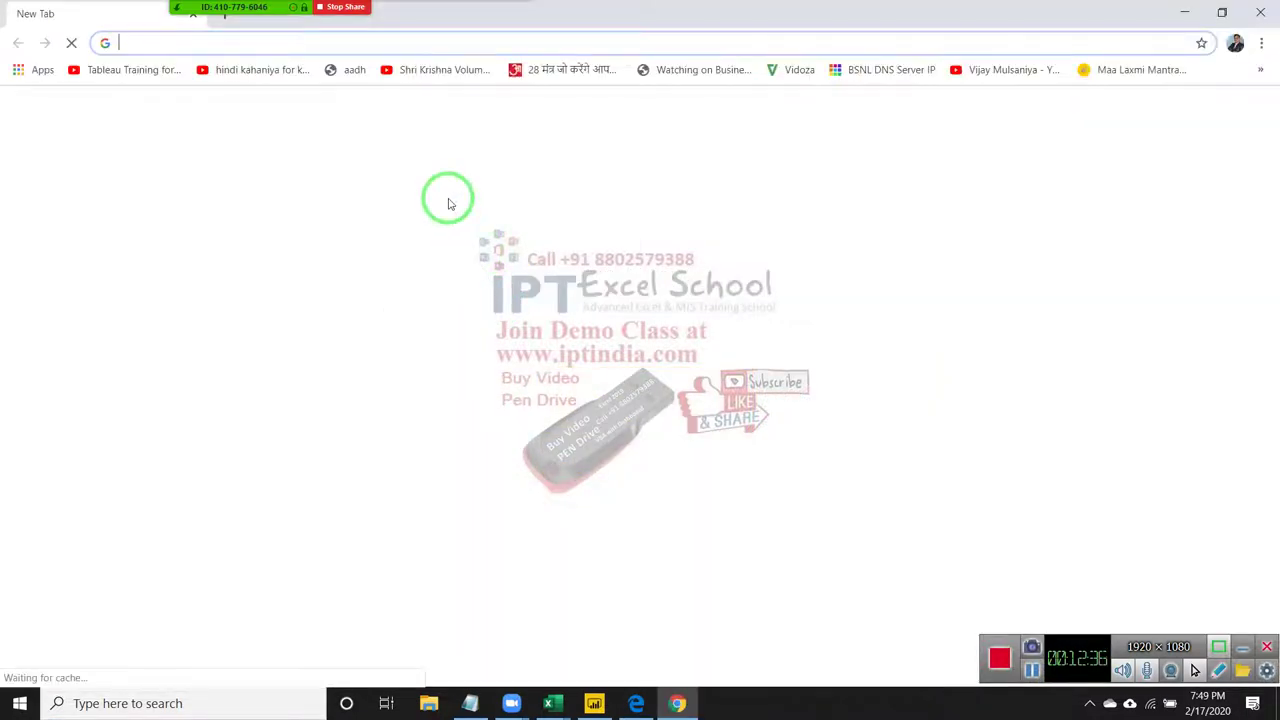
{"action": "type", "text": "excel"}
{"action": "key", "text": "BackSpace"}
{"action": "key", "text": "BackSpace"}
{"action": "key", "text": "BackSpace"}
{"action": "key", "text": "BackSpace"}
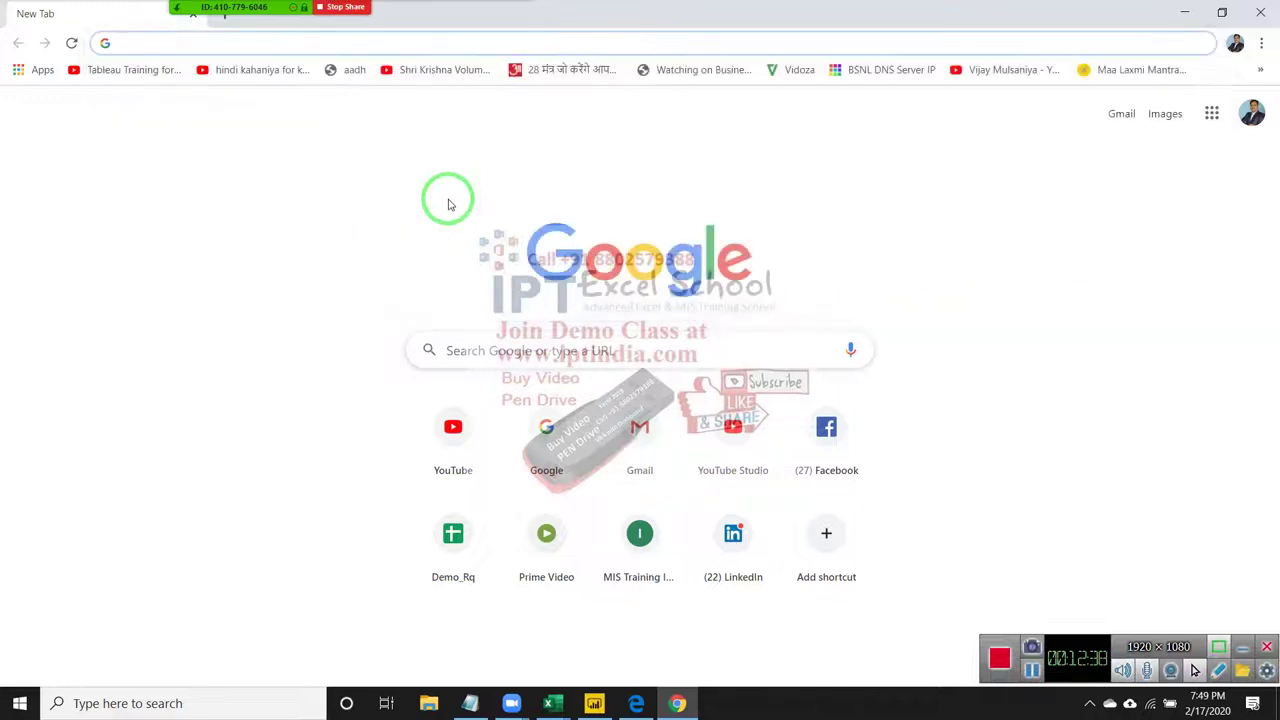
{"action": "type", "text": "power"}
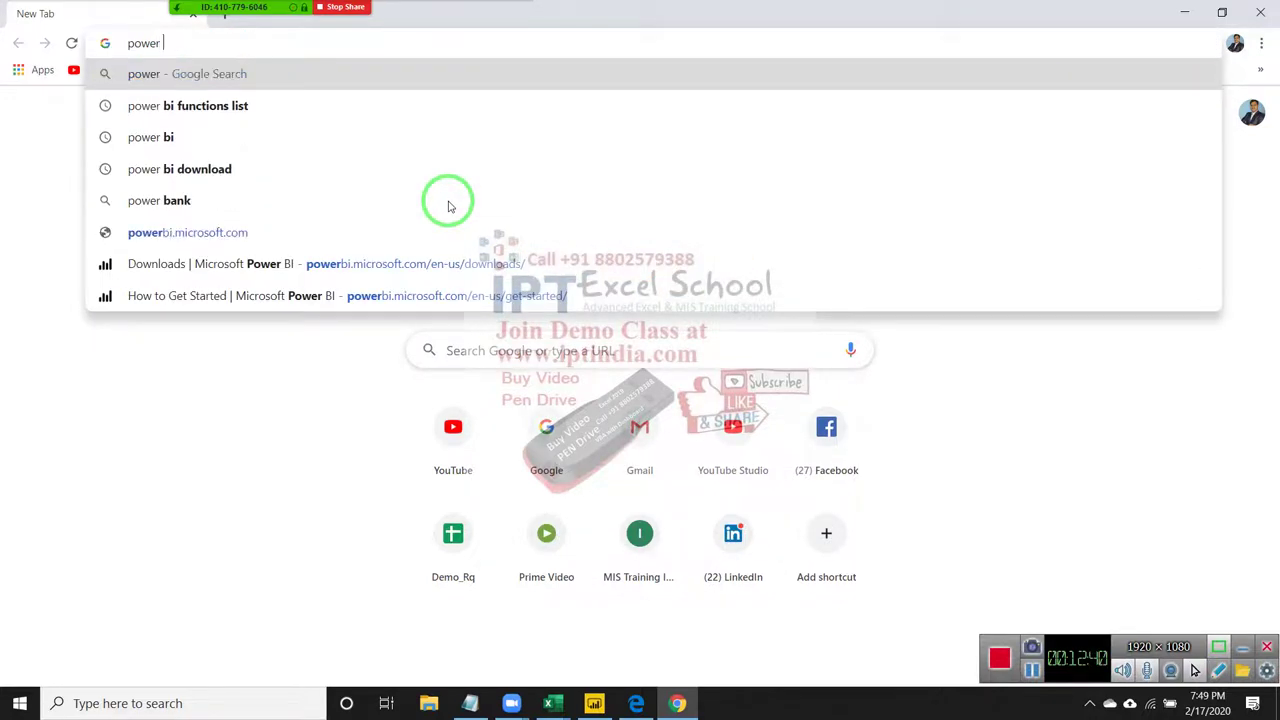
{"action": "key", "text": "Down"}
{"action": "key", "text": "Return"}
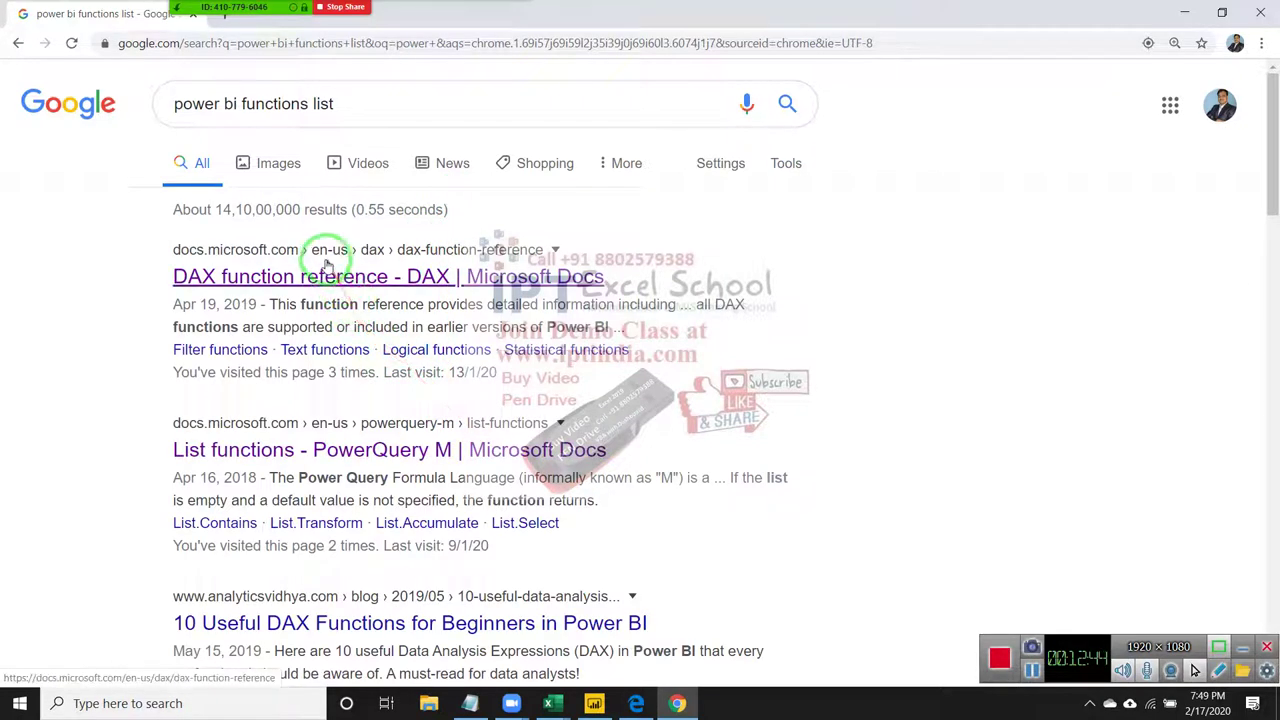
- Skim the DAX function reference page, then return to the search results
{"action": "left_click", "coordinate": [318, 281]}
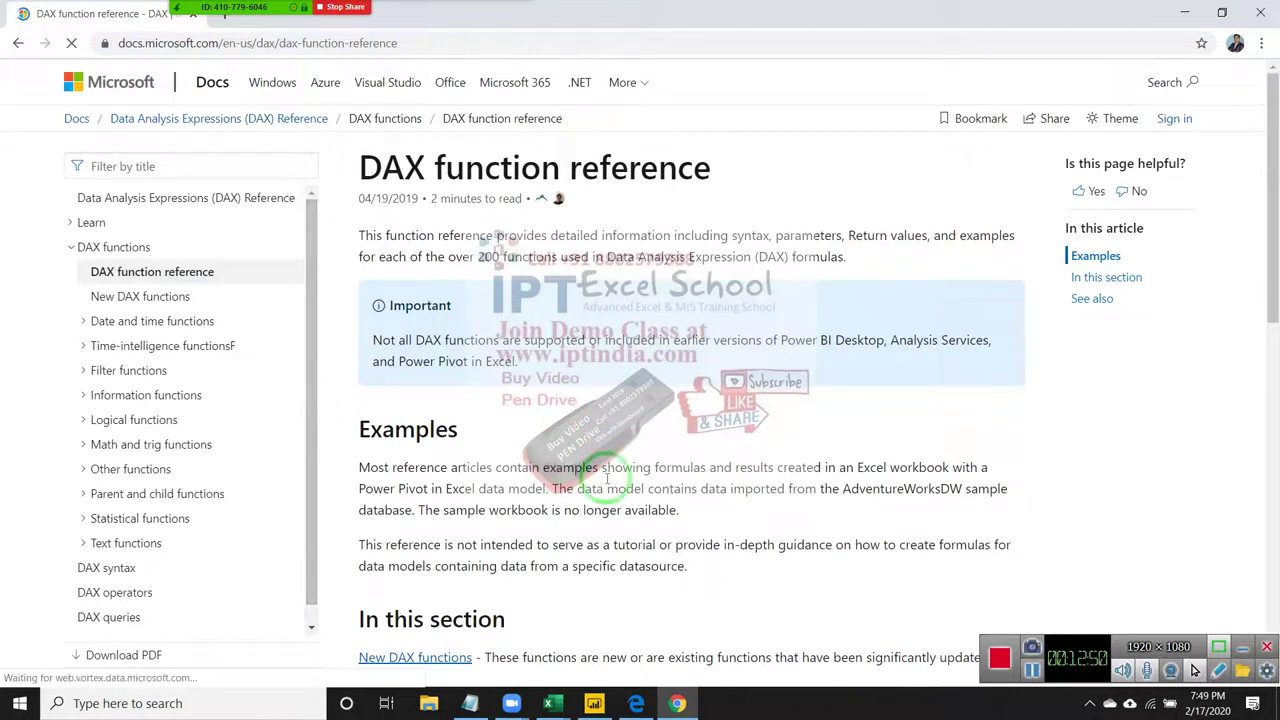
{"action": "scroll", "coordinate": [608, 486], "scroll_direction": "down", "scroll_amount": 1}
{"action": "left_click_drag", "start_coordinate": [565, 488], "coordinate": [160, 115]}
{"action": "left_click", "coordinate": [18, 43]}
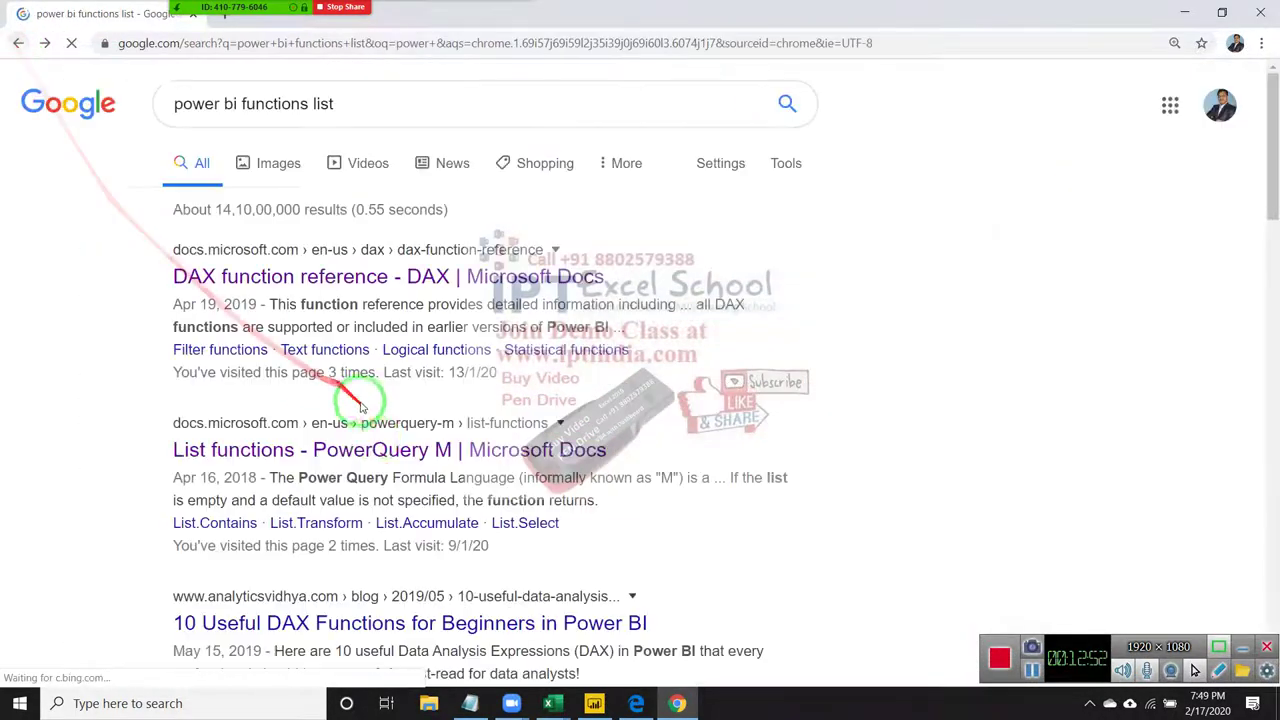
- Scroll through the List functions – PowerQuery M page, then go back to the results
{"action": "left_click_drag", "start_coordinate": [372, 408], "coordinate": [318, 468]}
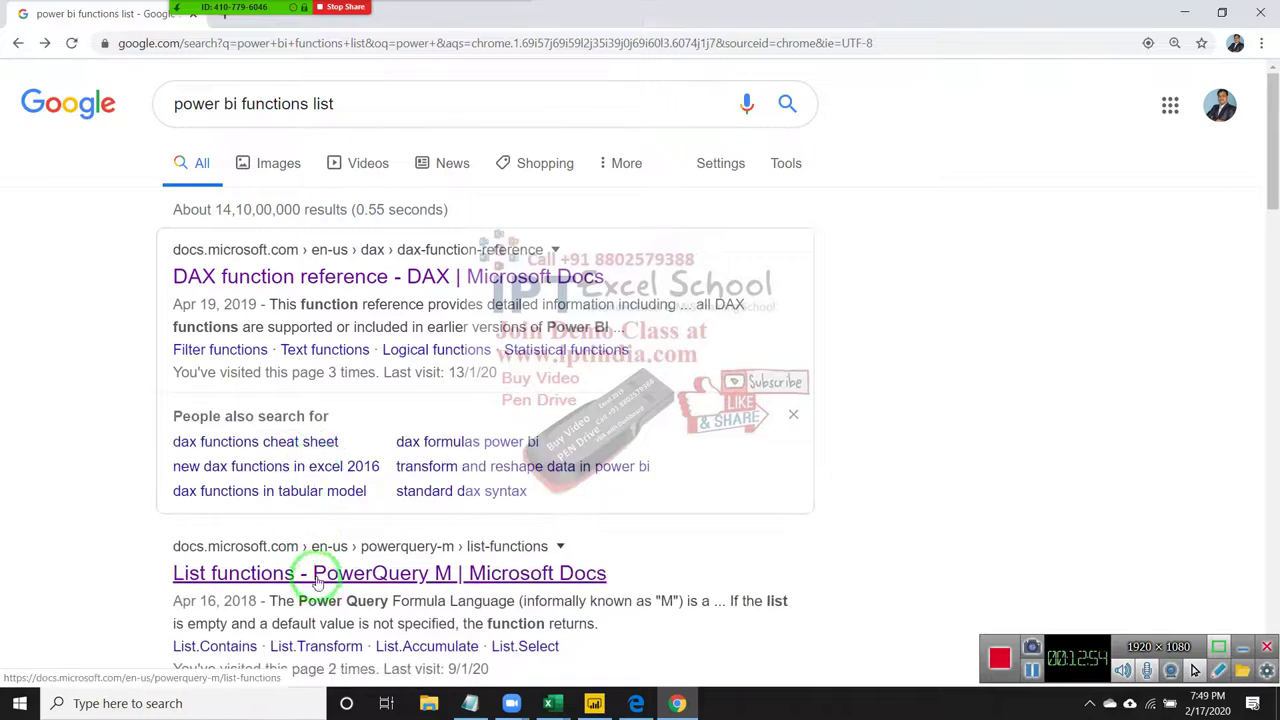
{"action": "left_click", "coordinate": [316, 578]}
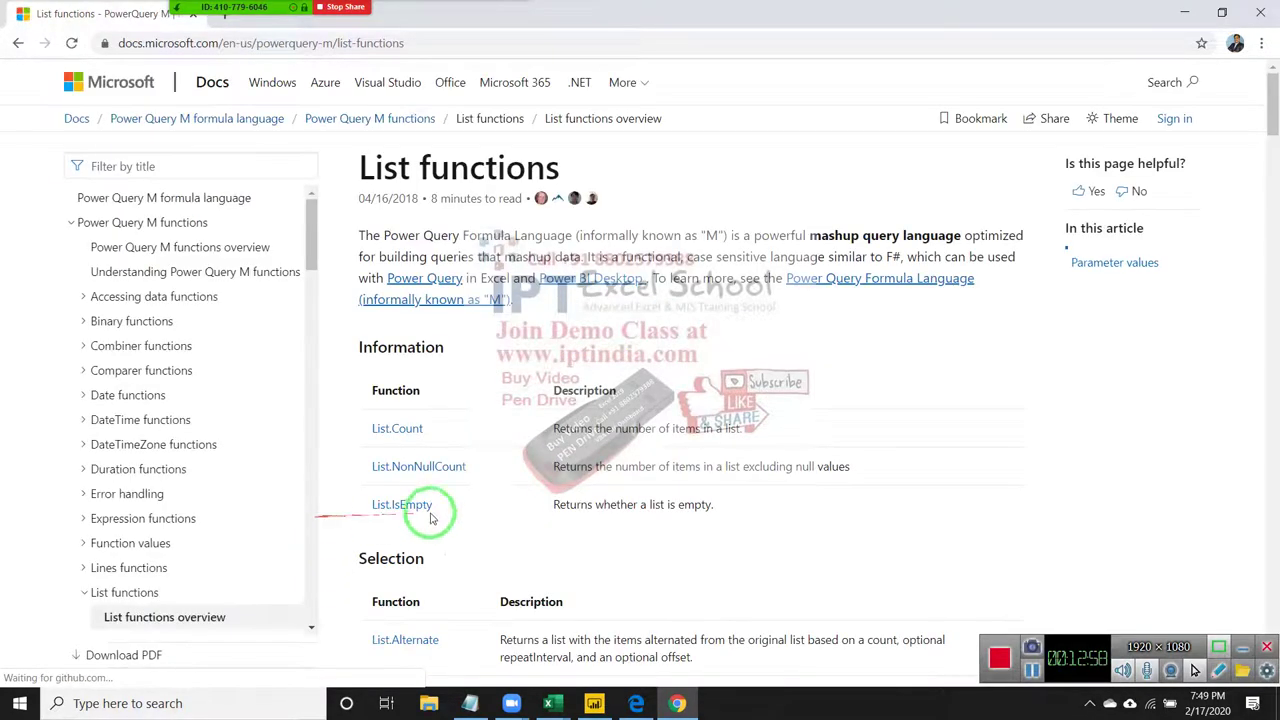
{"action": "scroll", "coordinate": [578, 540], "scroll_direction": "down", "scroll_amount": 1}
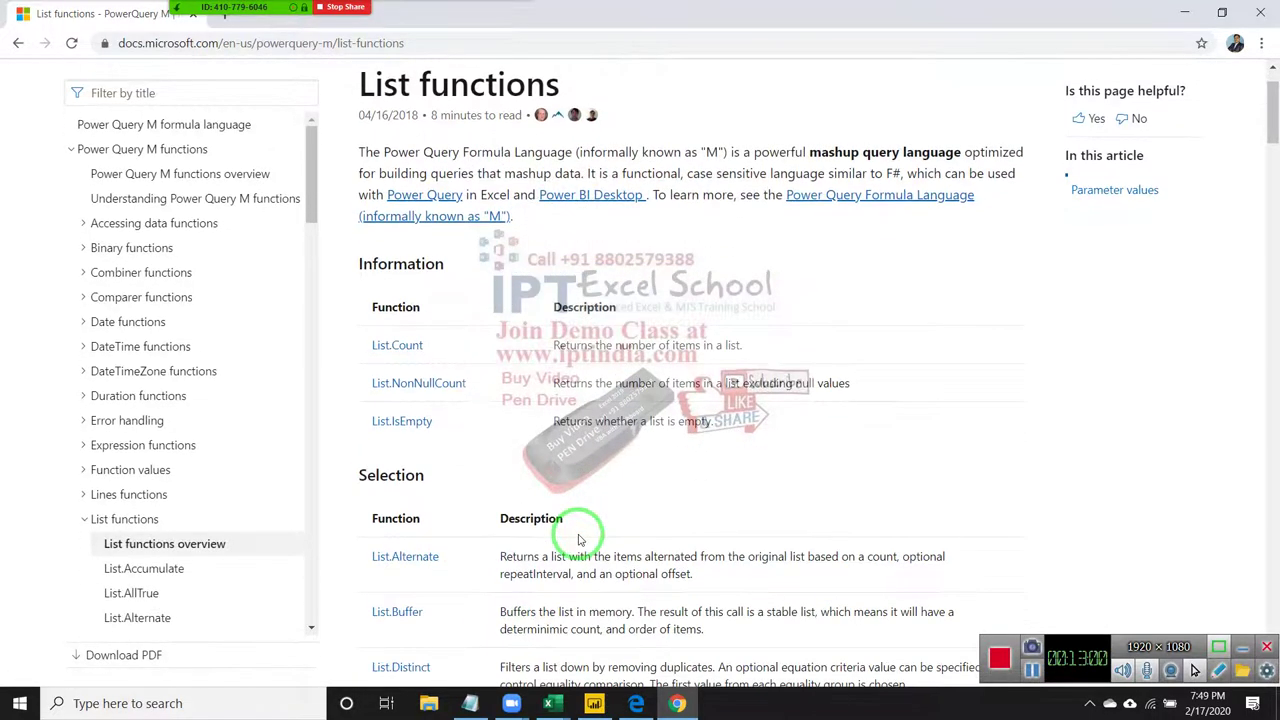
{"action": "scroll", "coordinate": [578, 540], "scroll_direction": "up", "scroll_amount": 1}
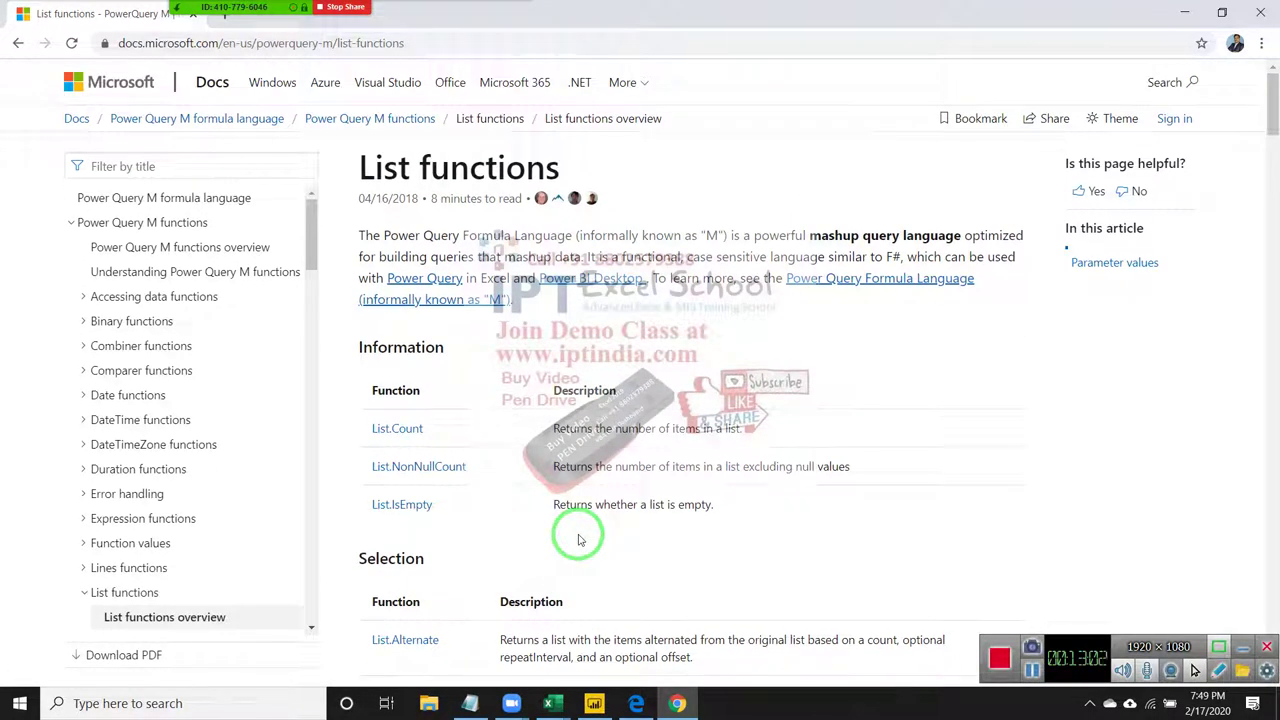
{"action": "scroll", "coordinate": [578, 540], "scroll_direction": "down", "scroll_amount": 2}
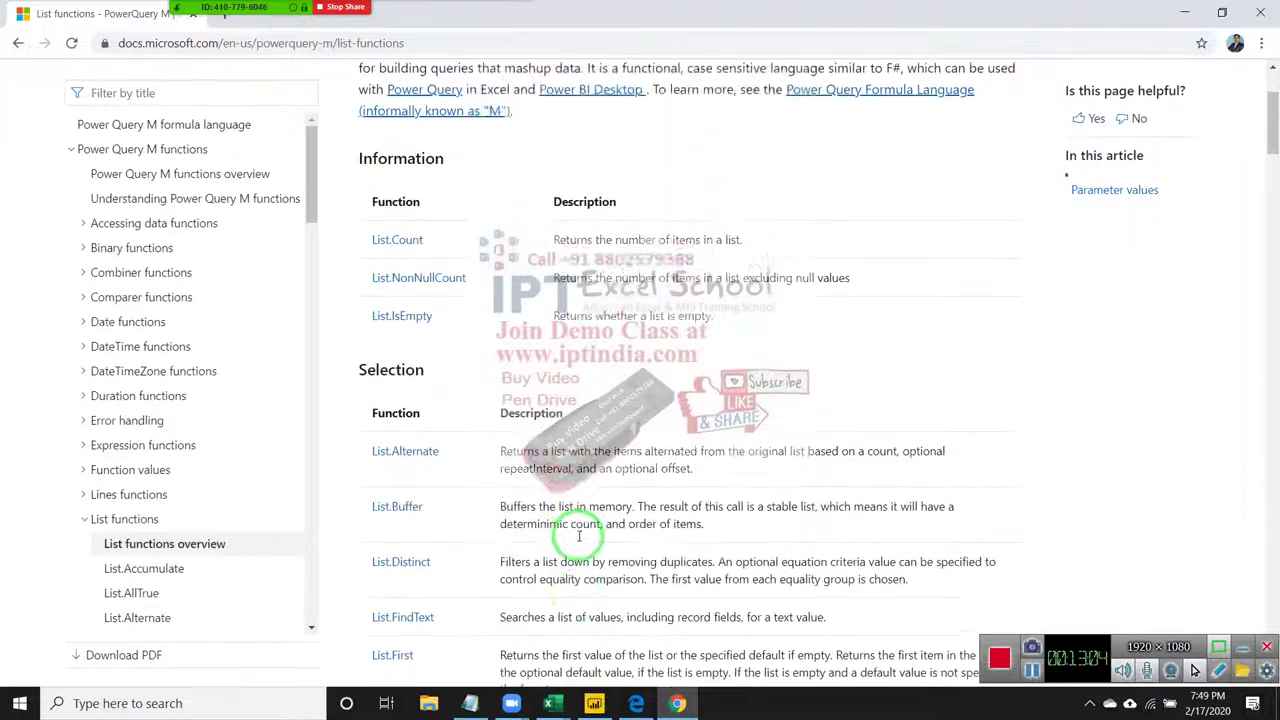
{"action": "scroll", "coordinate": [578, 540], "scroll_direction": "down", "scroll_amount": 2}
{"action": "scroll", "coordinate": [578, 530], "scroll_direction": "down", "scroll_amount": 1}
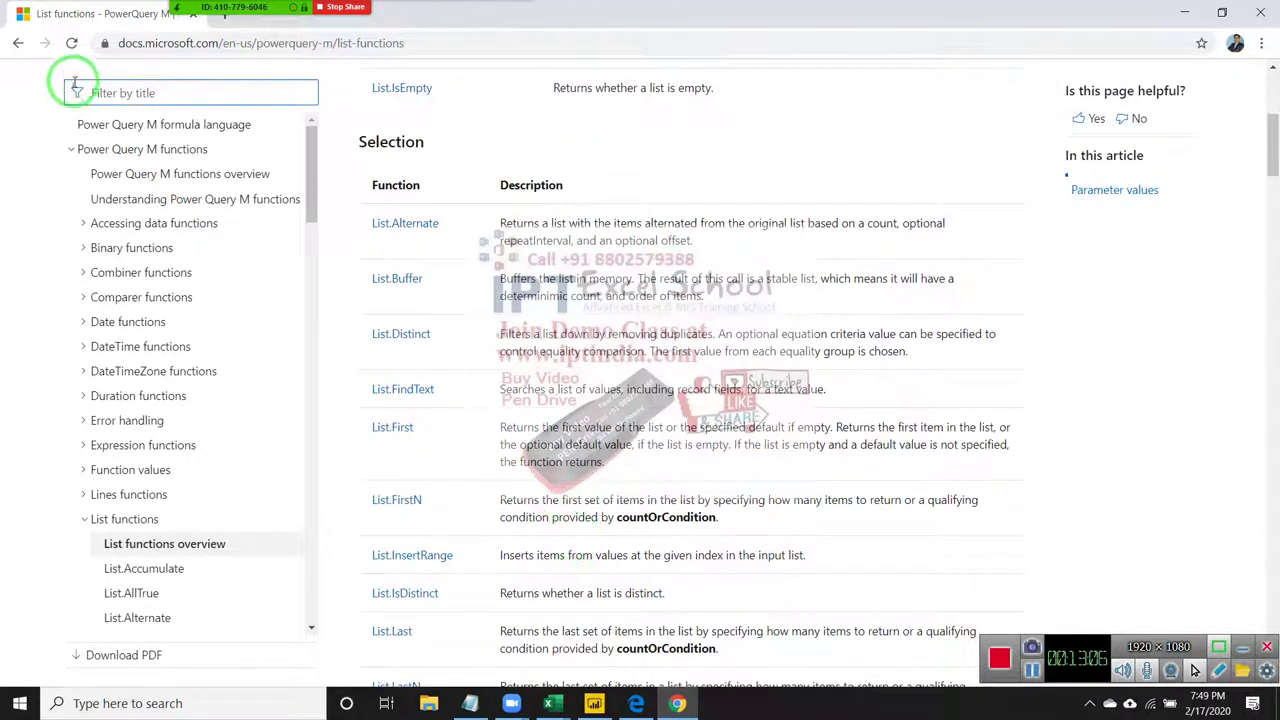
{"action": "left_click", "coordinate": [19, 43]}
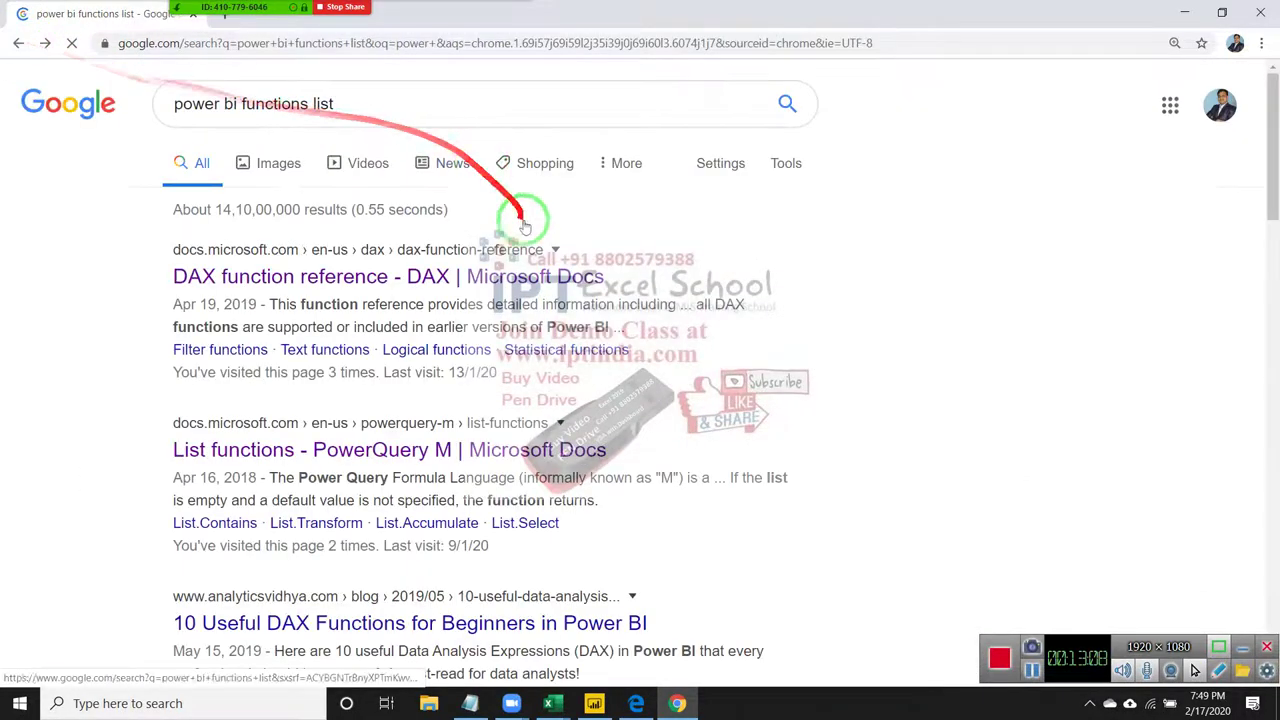
- Open the DAX function reference and scroll through its function categories
{"action": "left_click", "coordinate": [334, 275]}
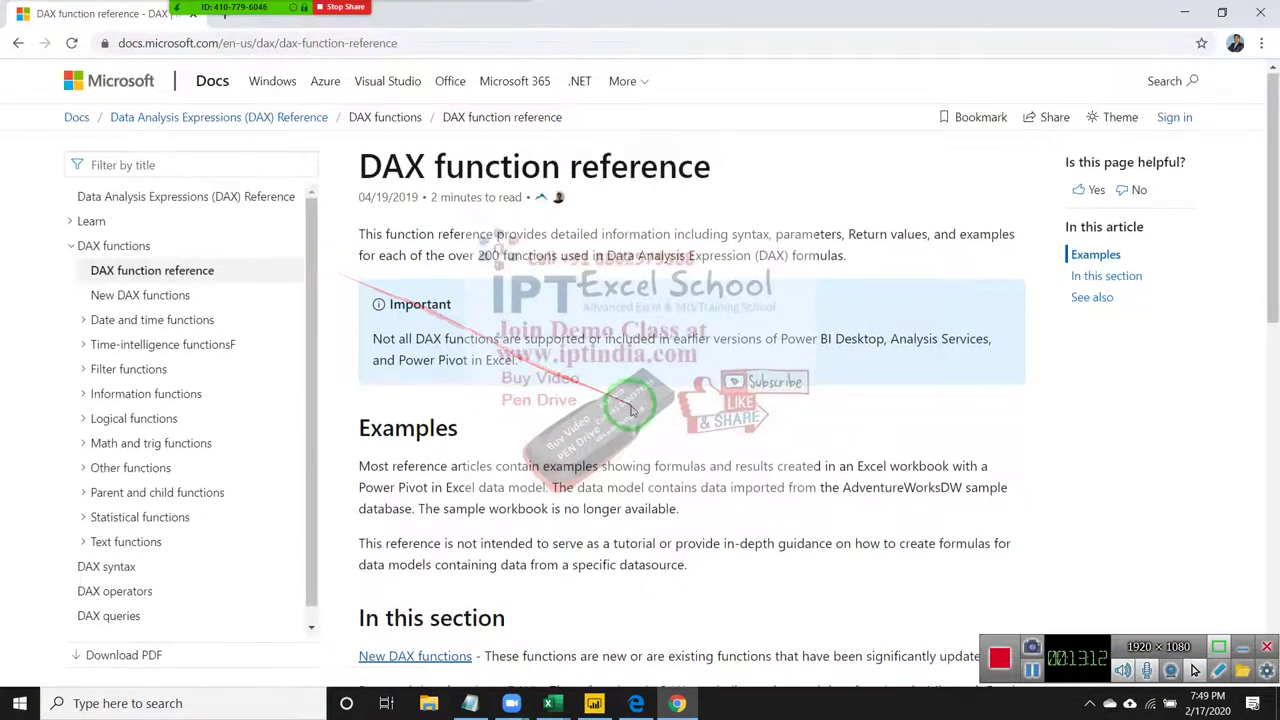
{"action": "scroll", "coordinate": [629, 406], "scroll_direction": "down", "scroll_amount": 3}
{"action": "scroll", "coordinate": [629, 406], "scroll_direction": "down", "scroll_amount": 1}
{"action": "scroll", "coordinate": [629, 406], "scroll_direction": "down", "scroll_amount": 1}
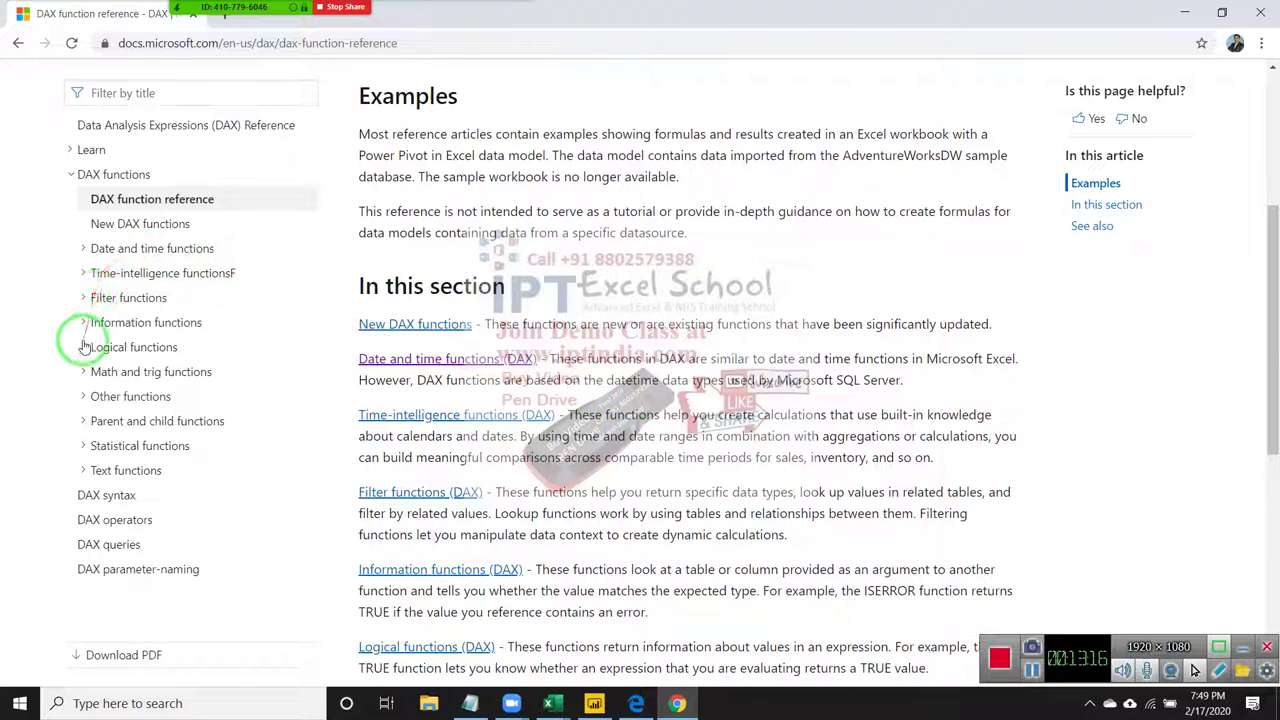
{"action": "scroll", "coordinate": [570, 307], "scroll_direction": "down", "scroll_amount": 4}
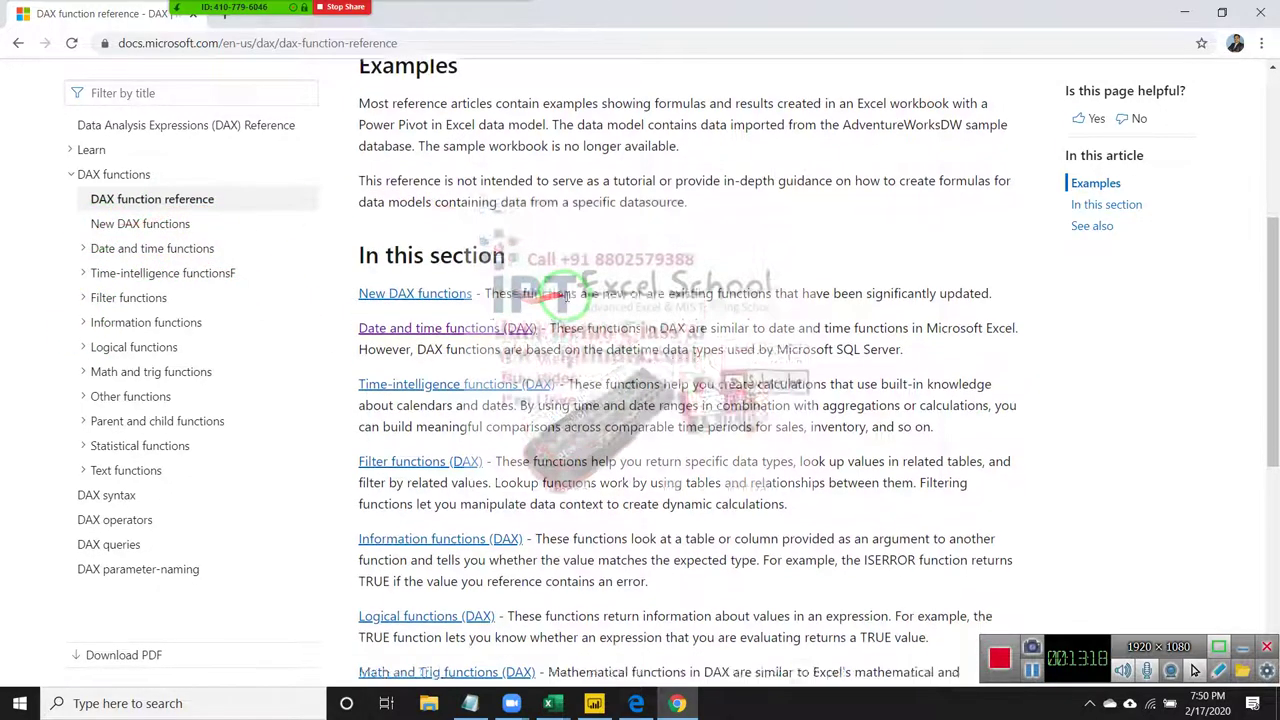
{"action": "scroll", "coordinate": [570, 307], "scroll_direction": "down", "scroll_amount": 2}
{"action": "scroll", "coordinate": [568, 301], "scroll_direction": "up", "scroll_amount": 3}
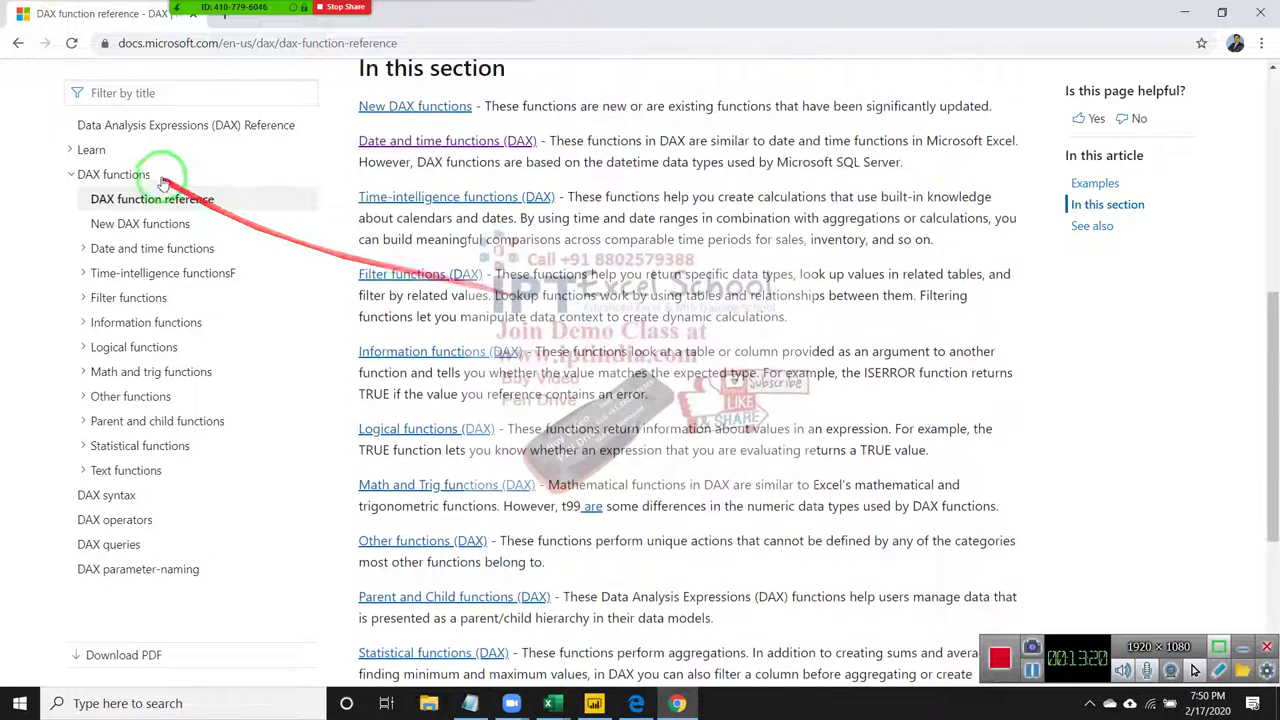
{"action": "scroll", "coordinate": [134, 258], "scroll_direction": "up", "scroll_amount": 1}
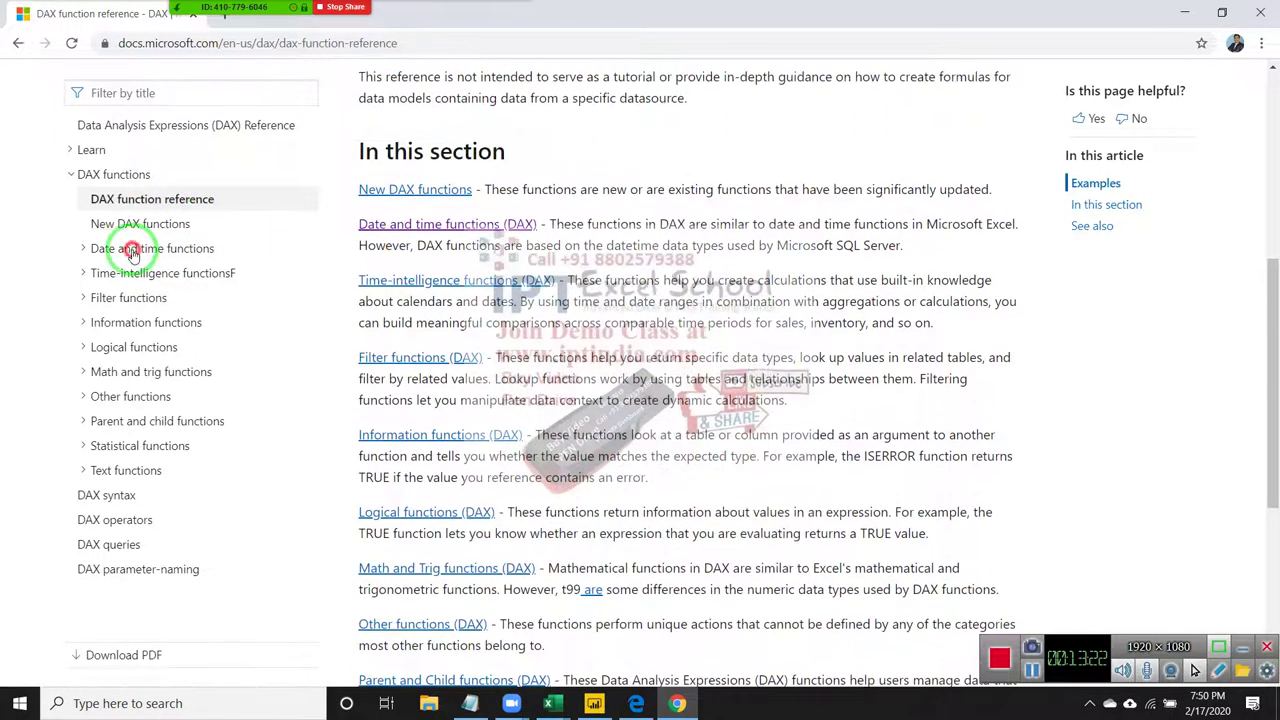
{"action": "left_click", "coordinate": [133, 256]}
{"action": "left_click", "coordinate": [131, 254]}
- View the New DAX functions page and expand the Logical functions group
{"action": "left_click", "coordinate": [132, 224]}
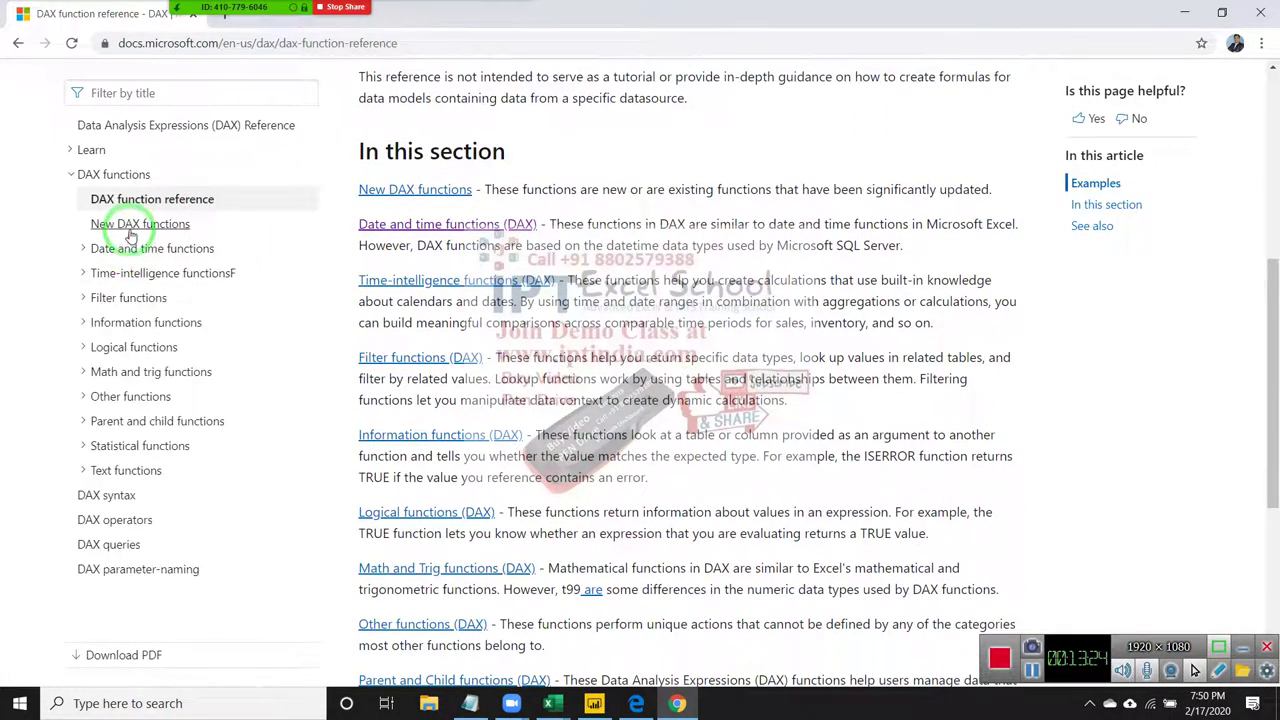
{"action": "scroll", "coordinate": [550, 406], "scroll_direction": "down", "scroll_amount": 3}
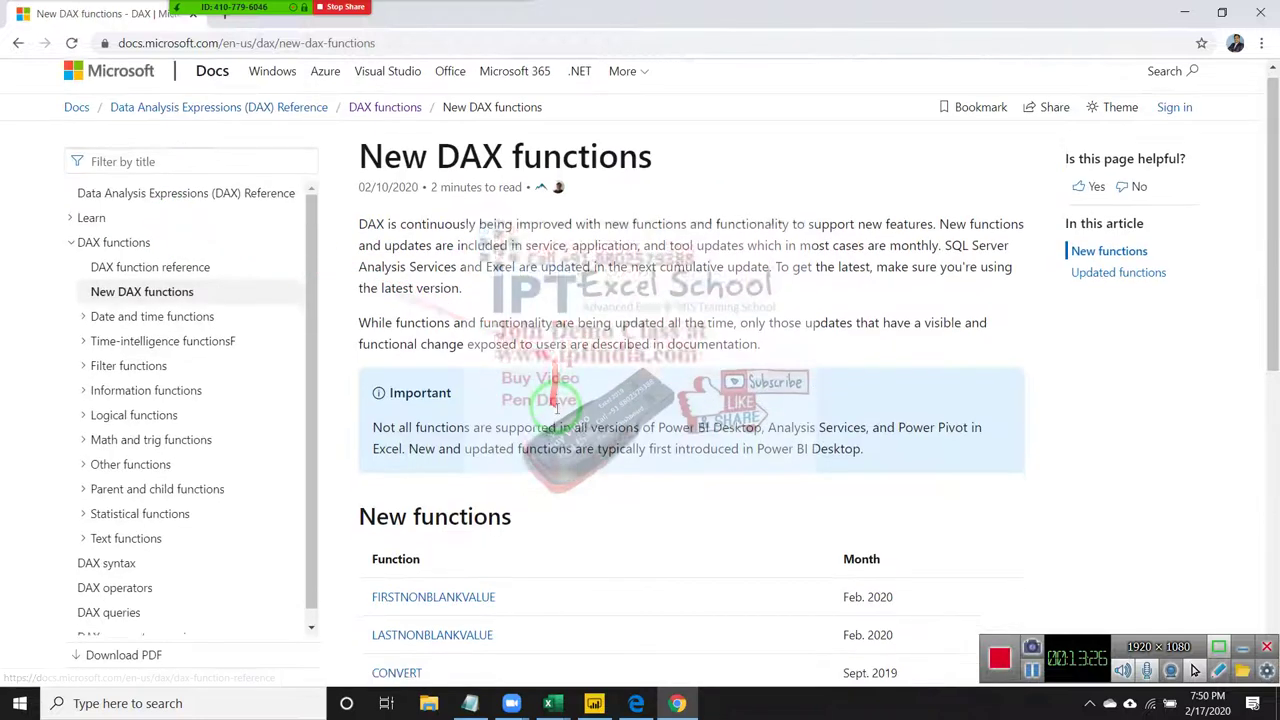
{"action": "scroll", "coordinate": [550, 406], "scroll_direction": "down", "scroll_amount": 2}
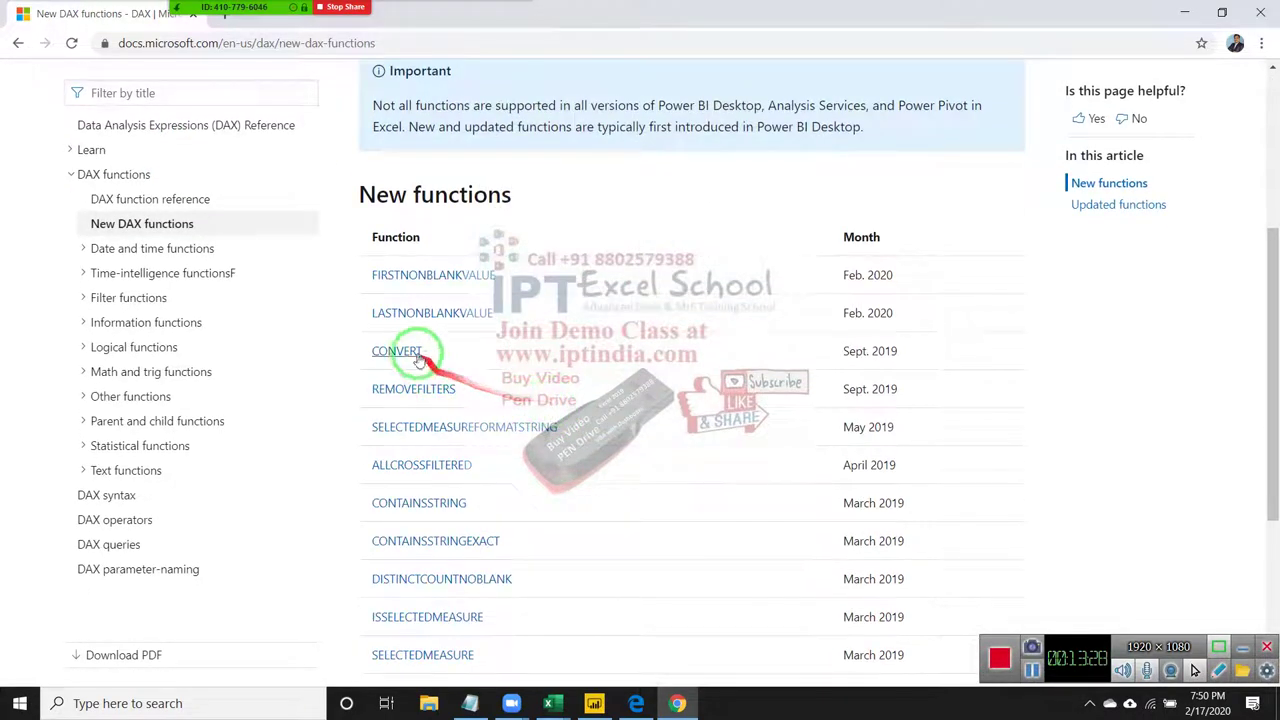
{"action": "scroll", "coordinate": [430, 385], "scroll_direction": "down", "scroll_amount": 3}
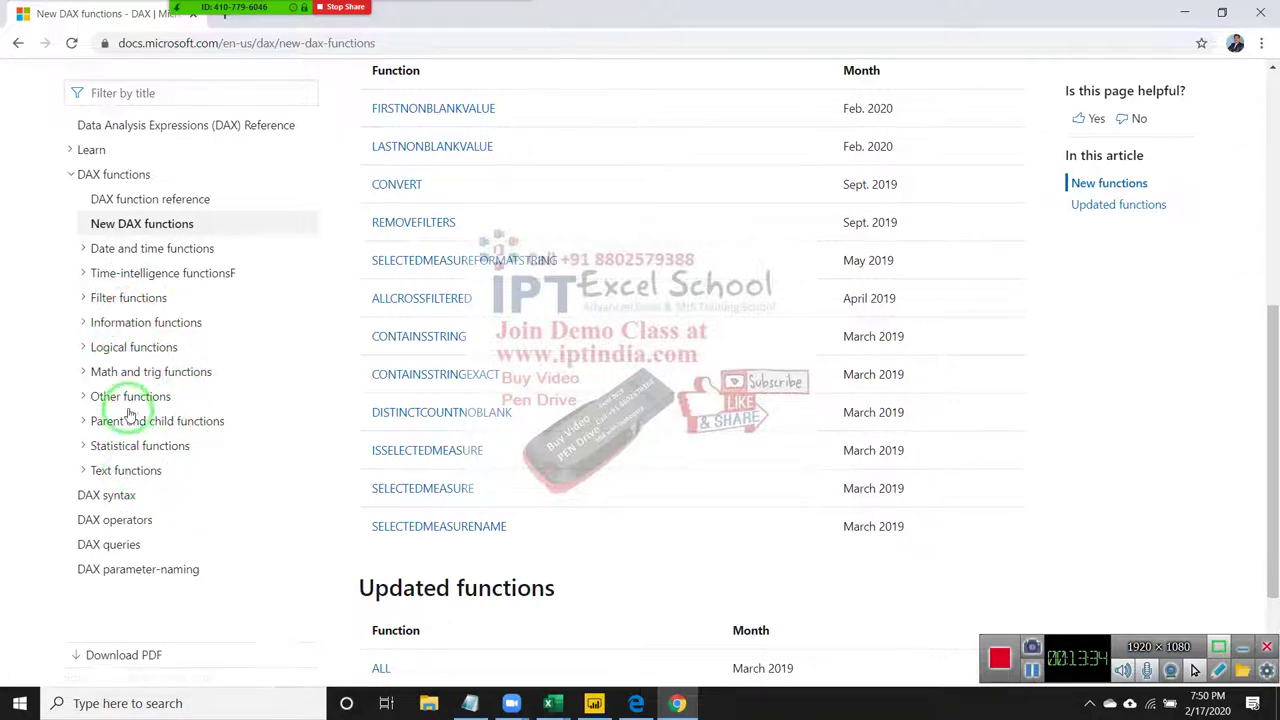
{"action": "left_click", "coordinate": [124, 352]}
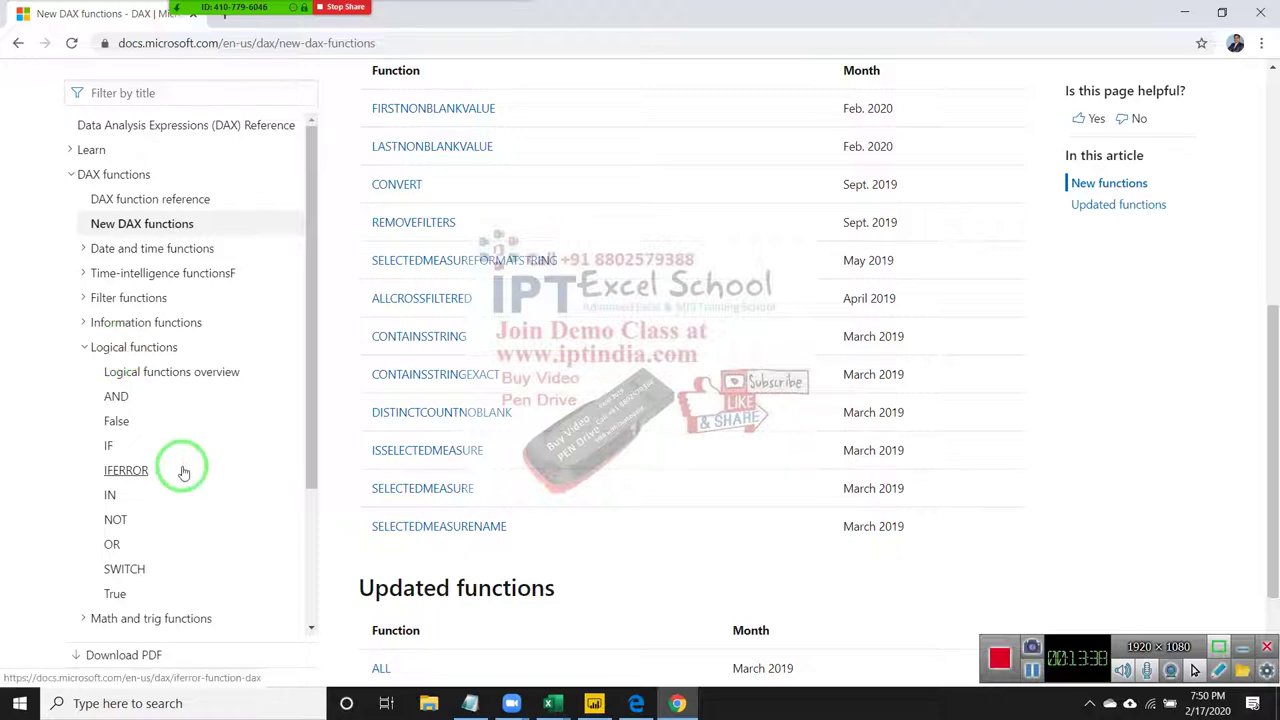
- Study the IF reference, highlighting logical_test and value_if_true, then return to Power BI
{"action": "left_click", "coordinate": [108, 446]}
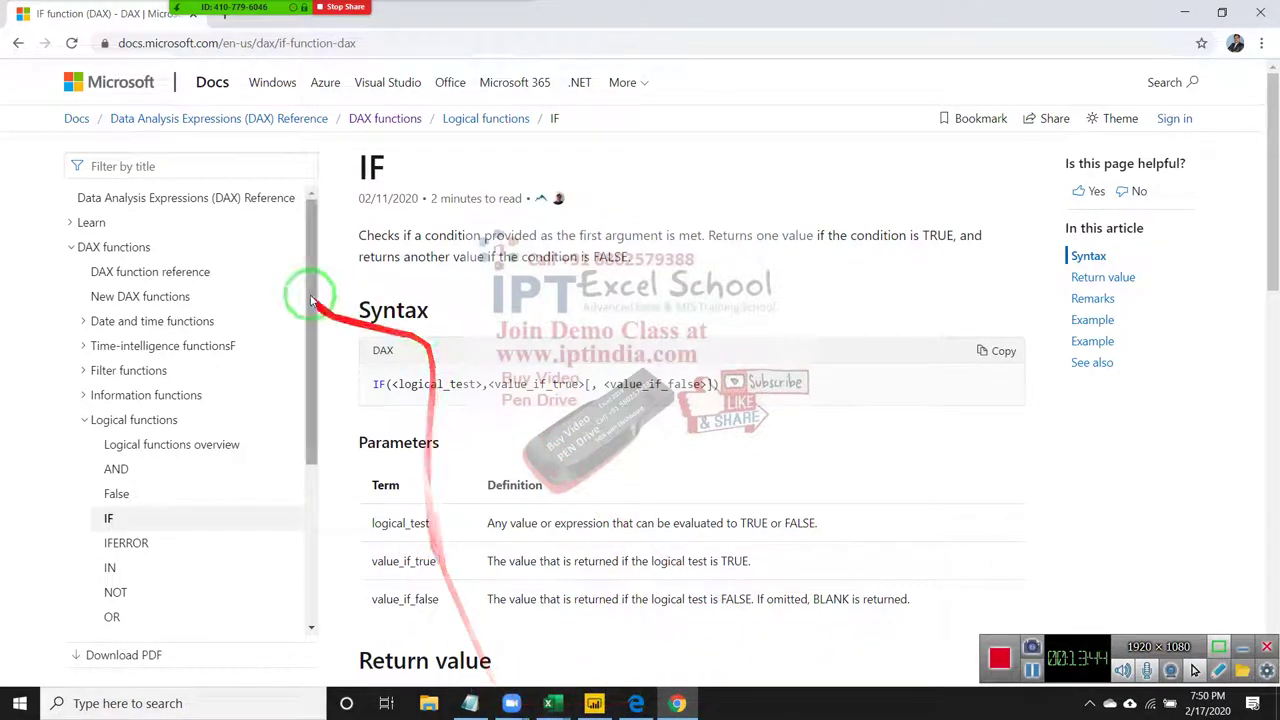
{"action": "scroll", "coordinate": [409, 484], "scroll_direction": "down", "scroll_amount": 1}
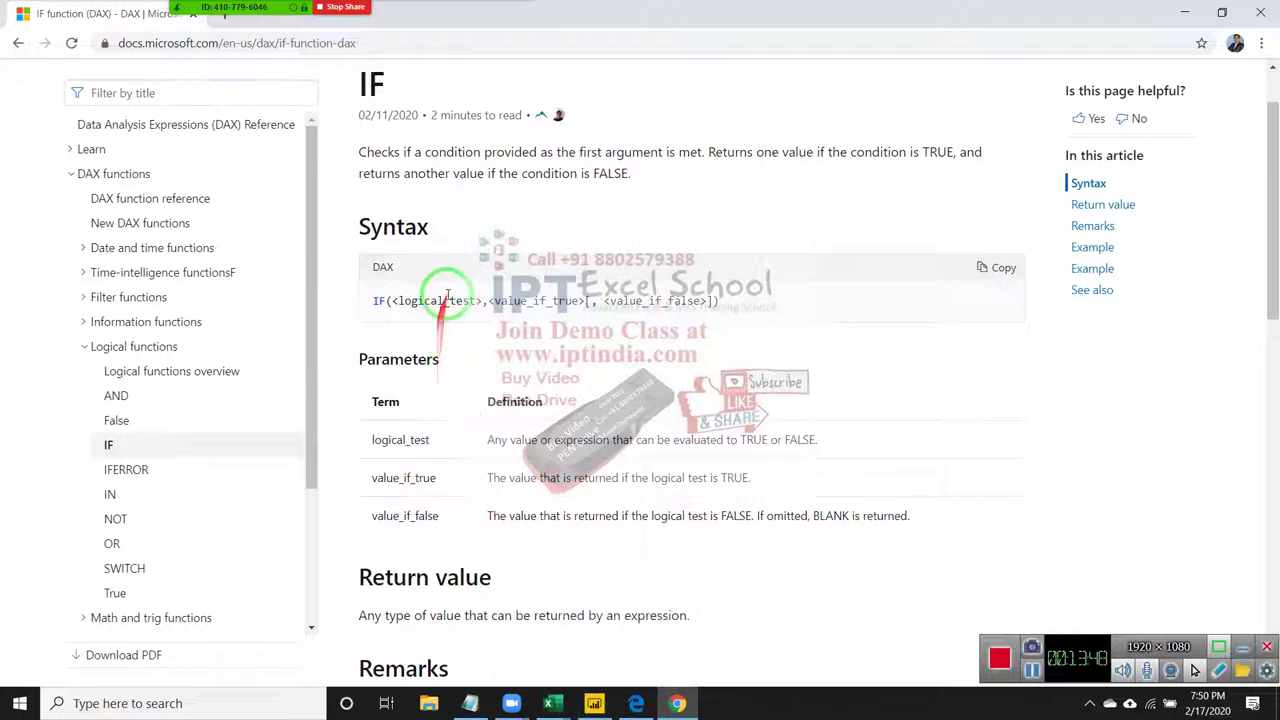
{"action": "double_click", "coordinate": [449, 302]}
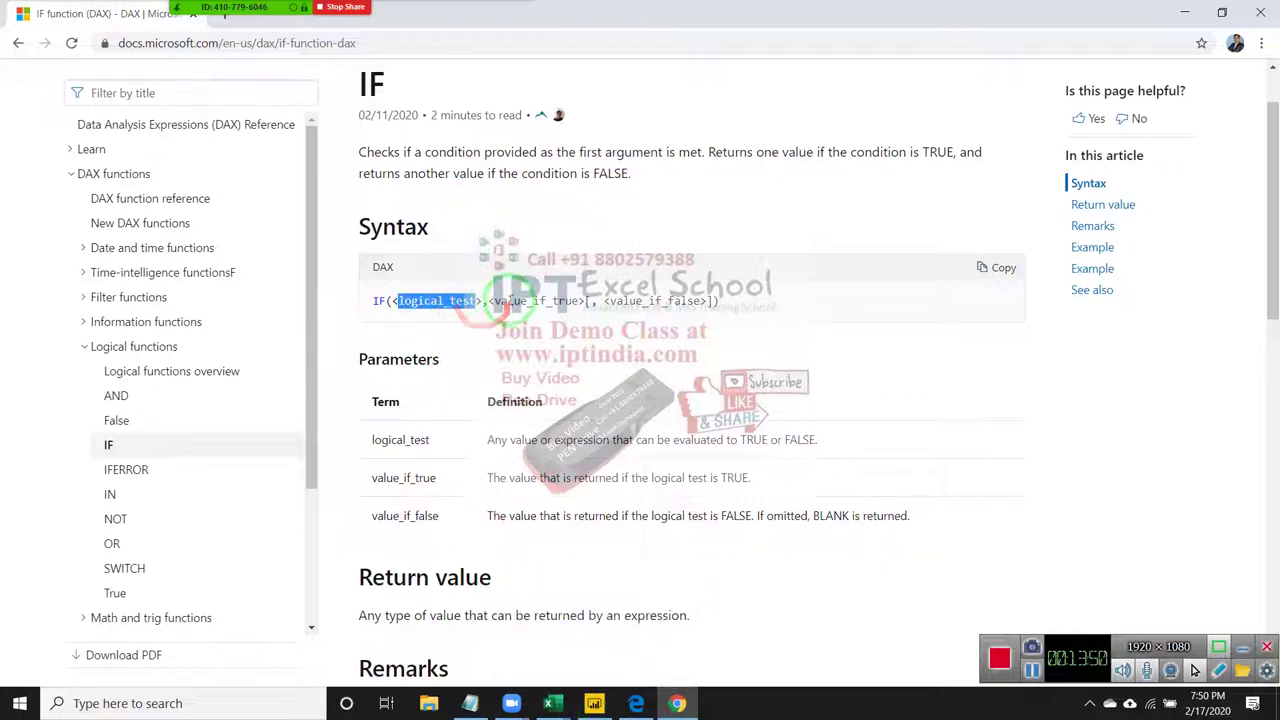
{"action": "double_click", "coordinate": [511, 300]}
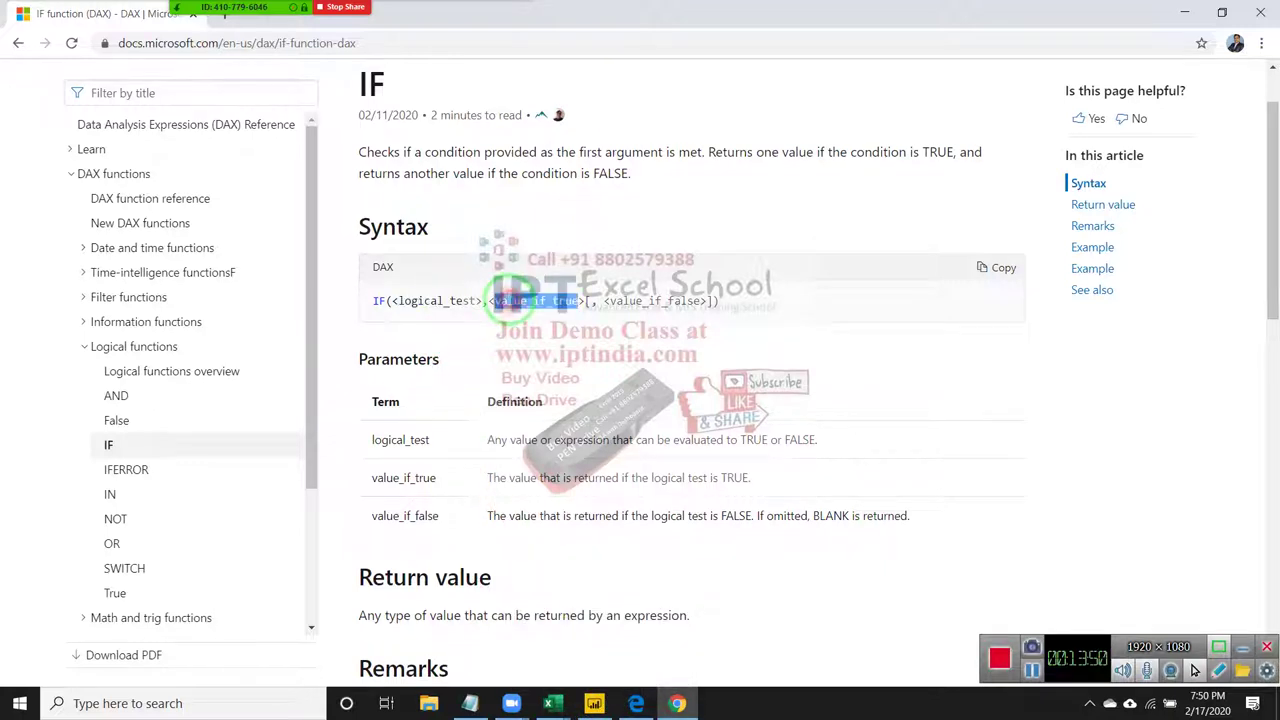
{"action": "left_click", "coordinate": [598, 708]}
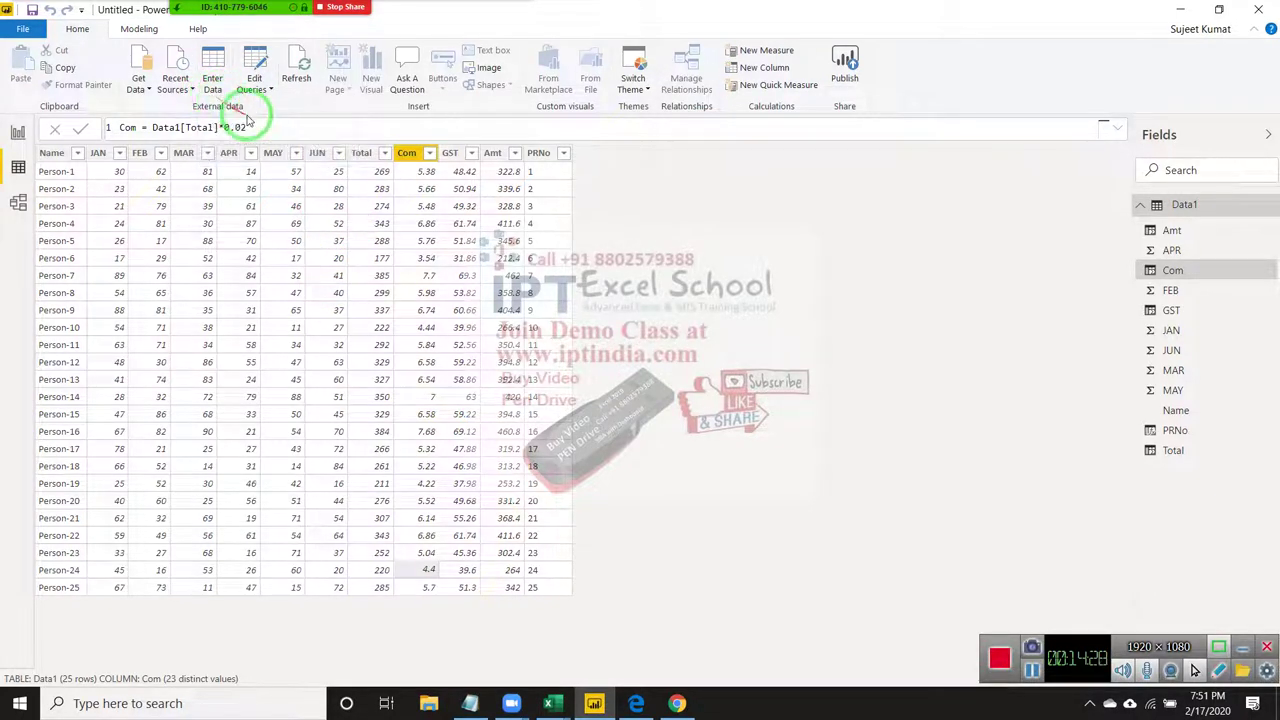
- Show the Modeling ribbon commands above the Data1 table
{"action": "left_click", "coordinate": [146, 30]}
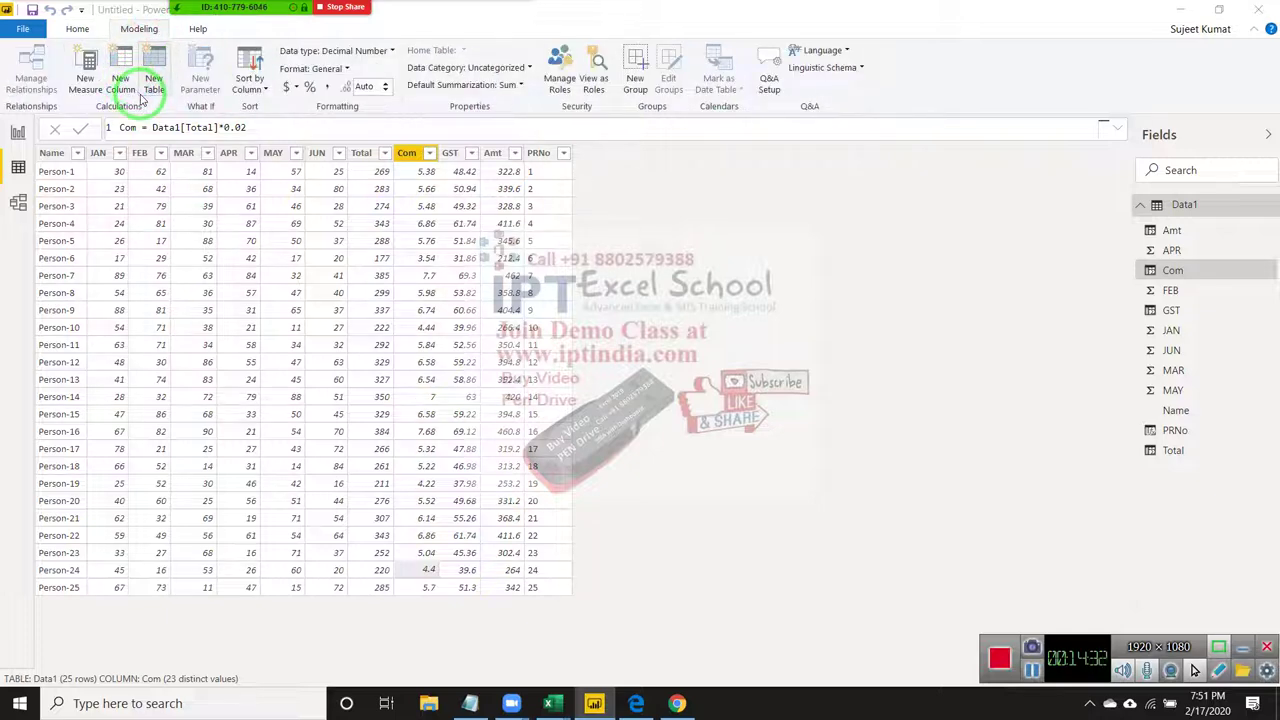
- Add a new calculated column to Data1 and rename it to INC
{"action": "left_click", "coordinate": [130, 84]}
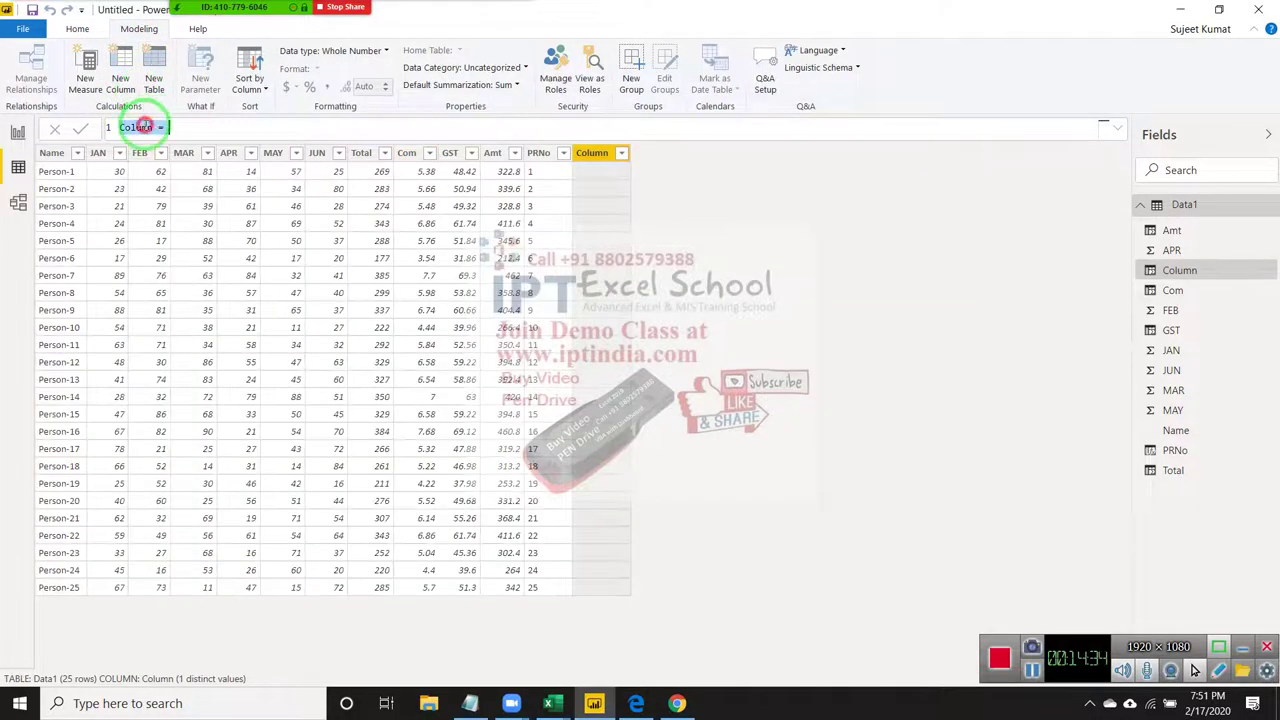
{"action": "double_click", "coordinate": [146, 126]}
{"action": "key", "text": "BackSpace"}
{"action": "type", "text": "INC"}
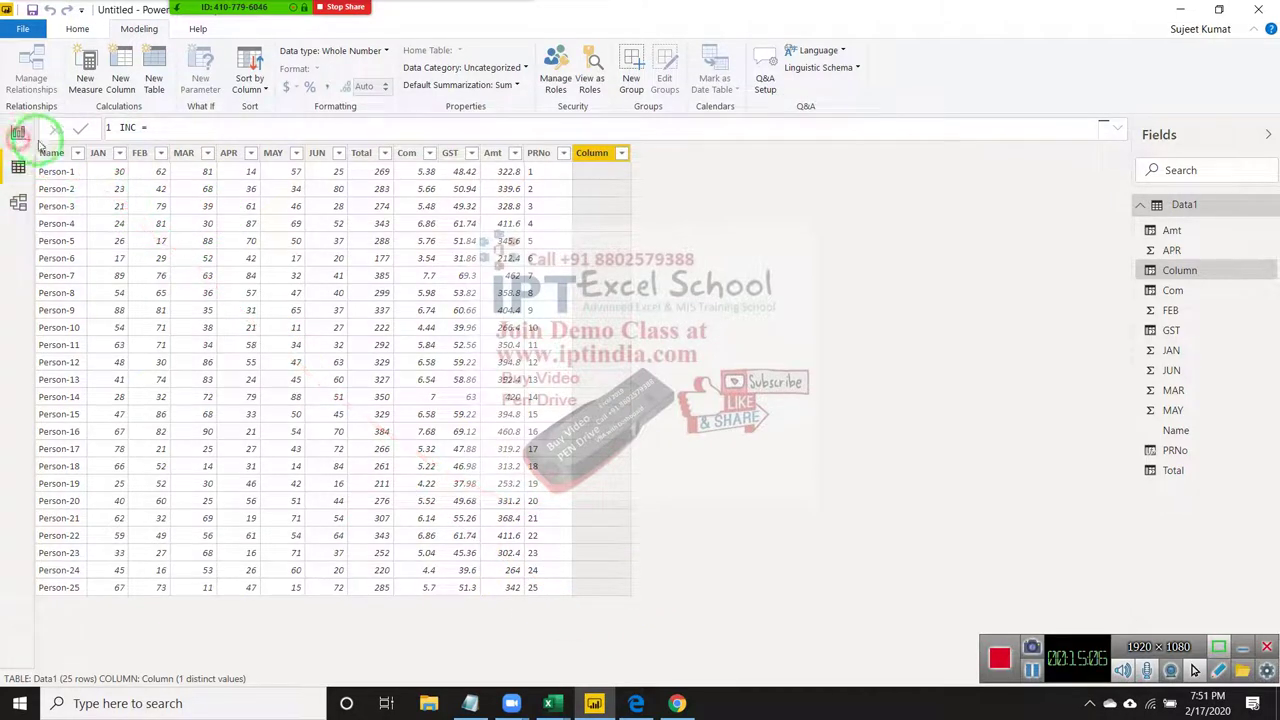
{"action": "left_click", "coordinate": [871, 261]}
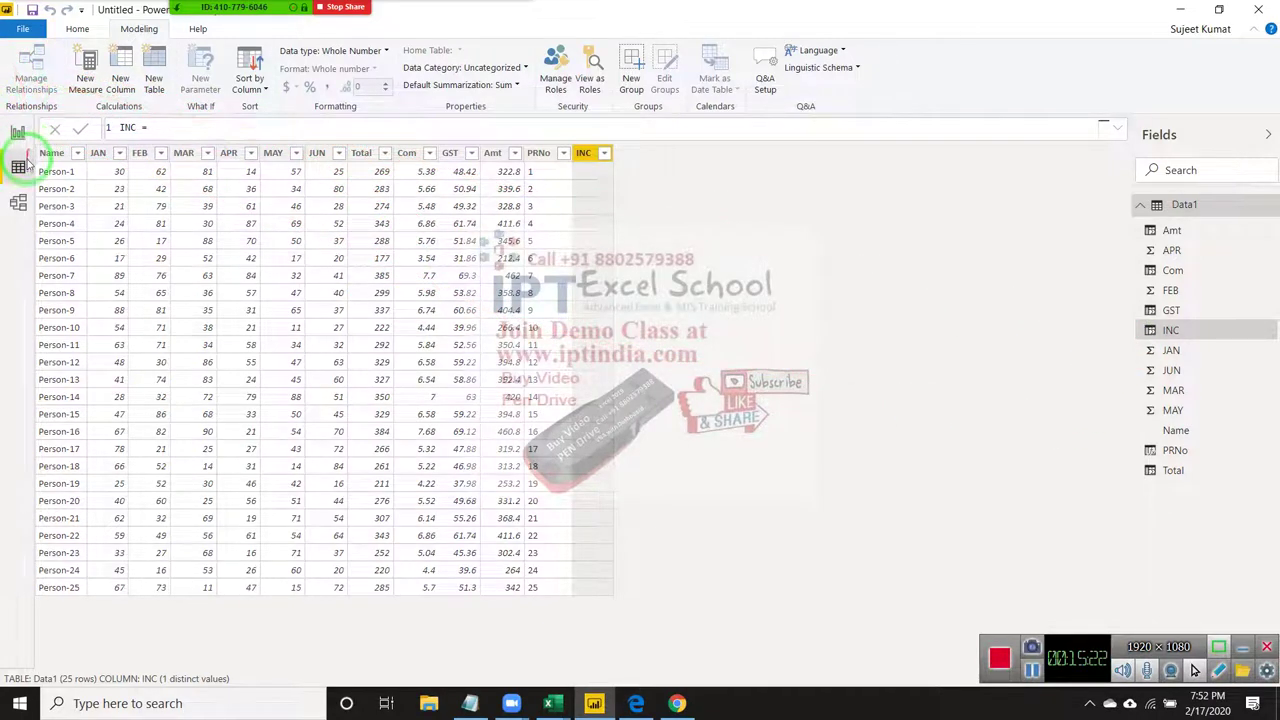
- Begin the INC formula as IF(Data1[Total]<=100,500, nesting a second IF on Data1[Total]
{"action": "left_click", "coordinate": [251, 128]}
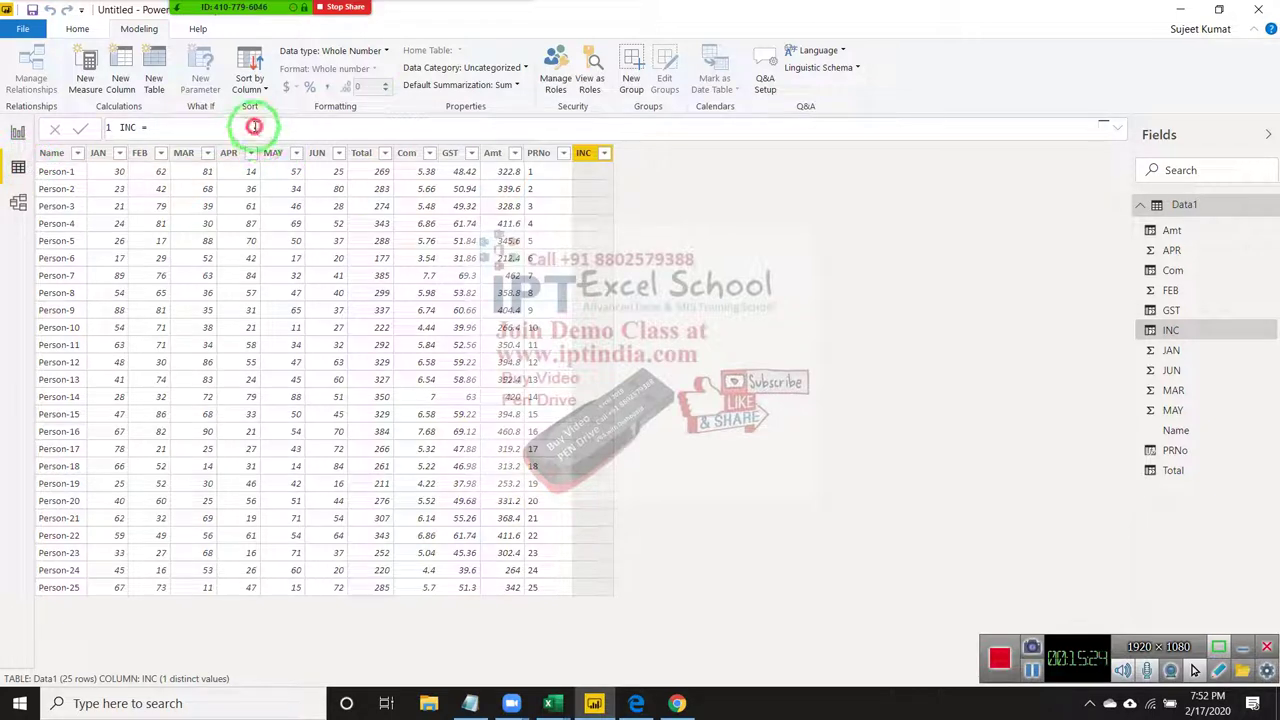
{"action": "type", "text": "if"}
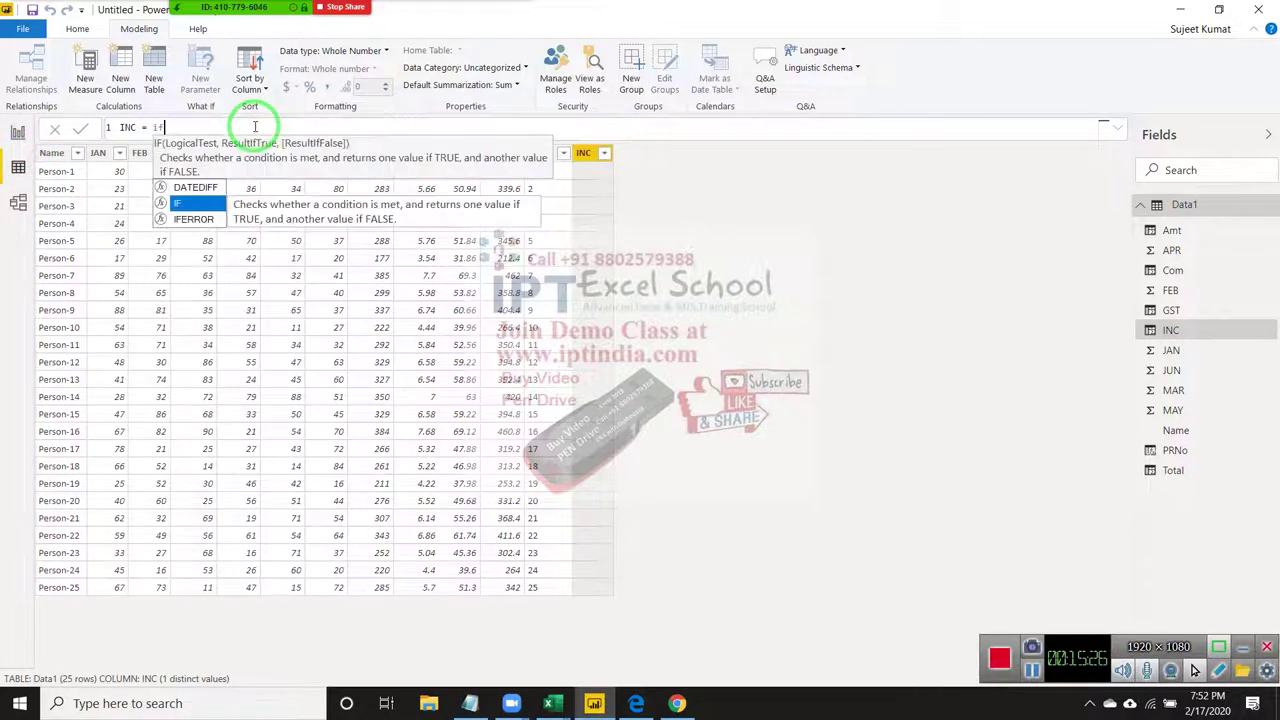
{"action": "key", "text": "Tab"}
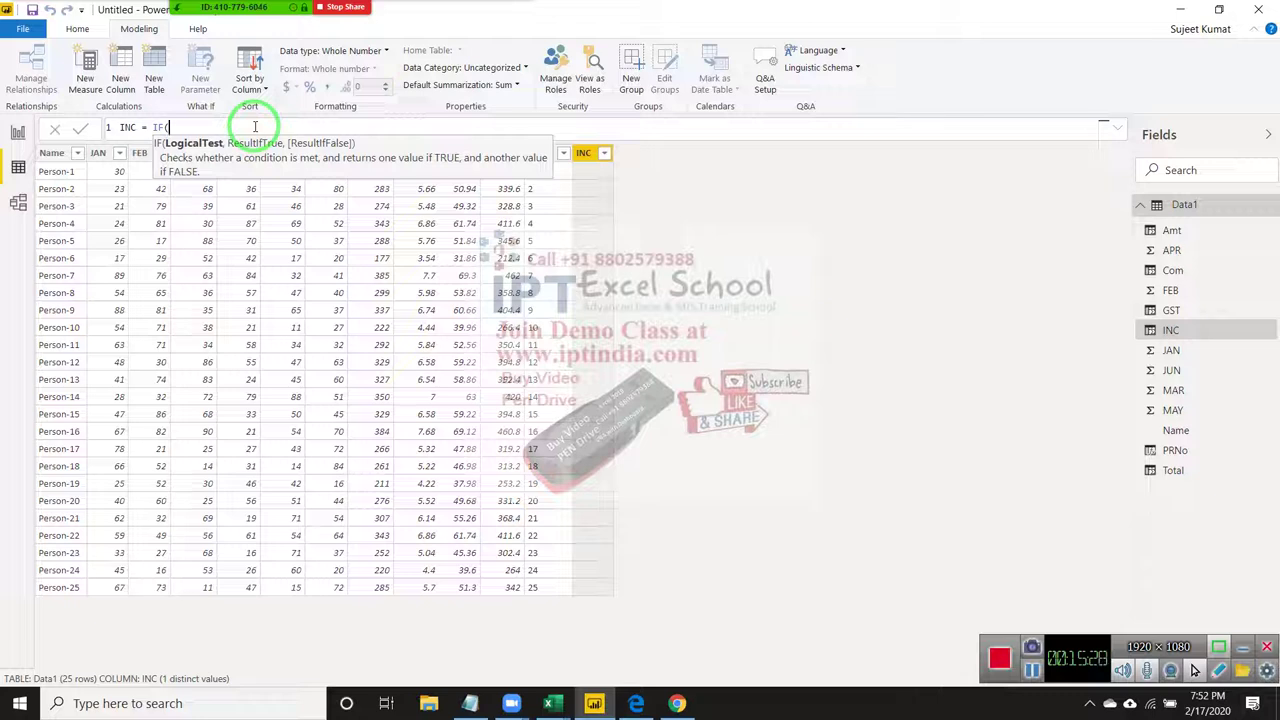
{"action": "type", "text": "to"}
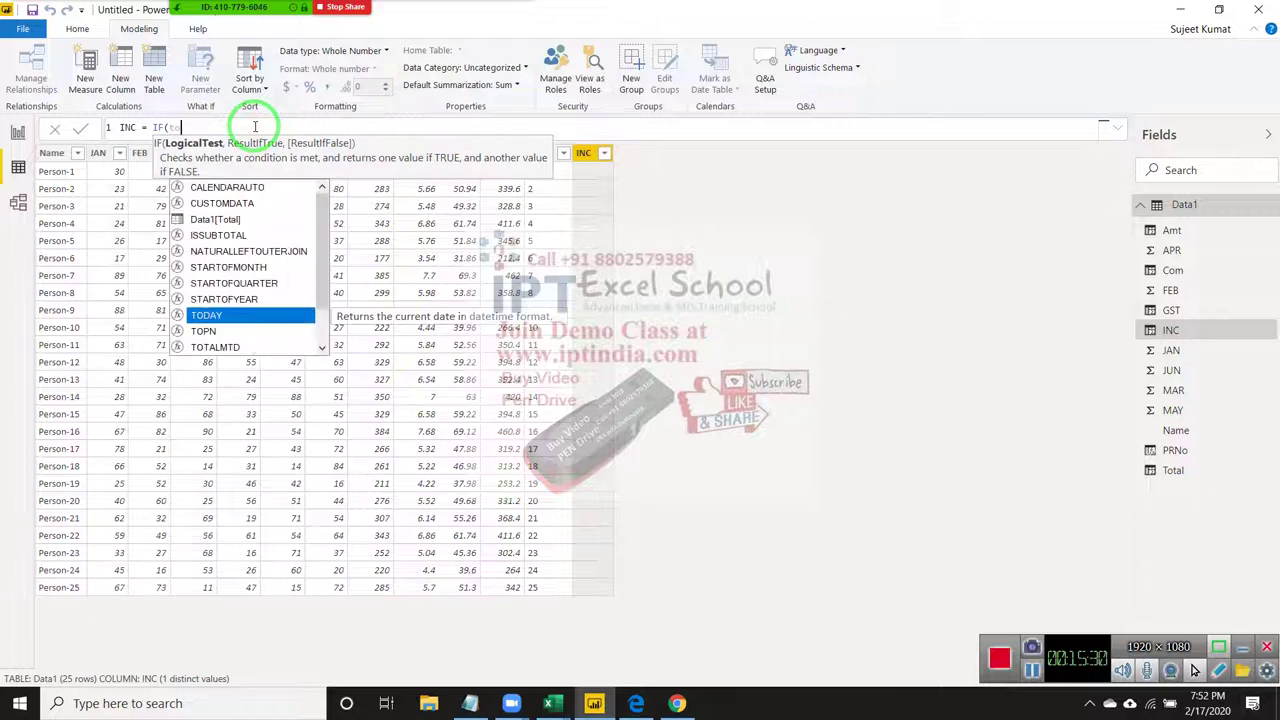
{"action": "key", "text": "Up"}
{"action": "key", "text": "Up"}
{"action": "key", "text": "Up"}
{"action": "key", "text": "Up"}
{"action": "key", "text": "Up"}
{"action": "key", "text": "Up"}
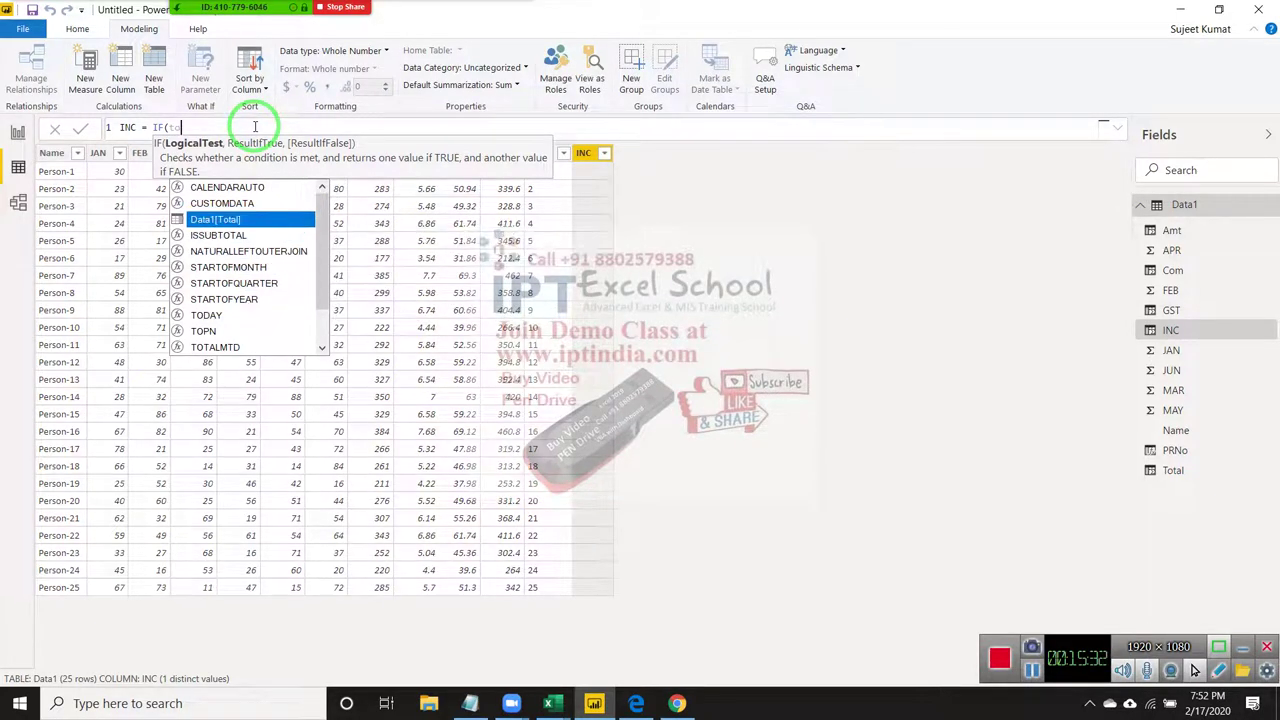
{"action": "key", "text": "Tab"}
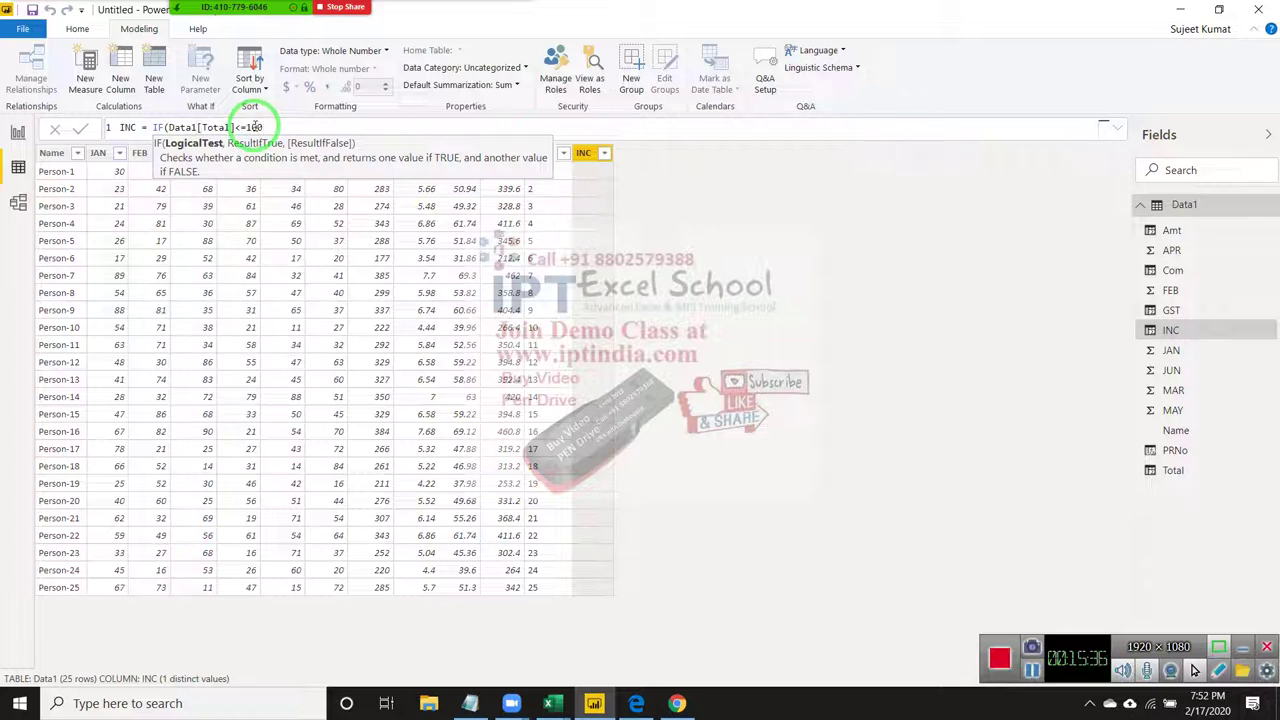
{"action": "type", "text": ",500"}
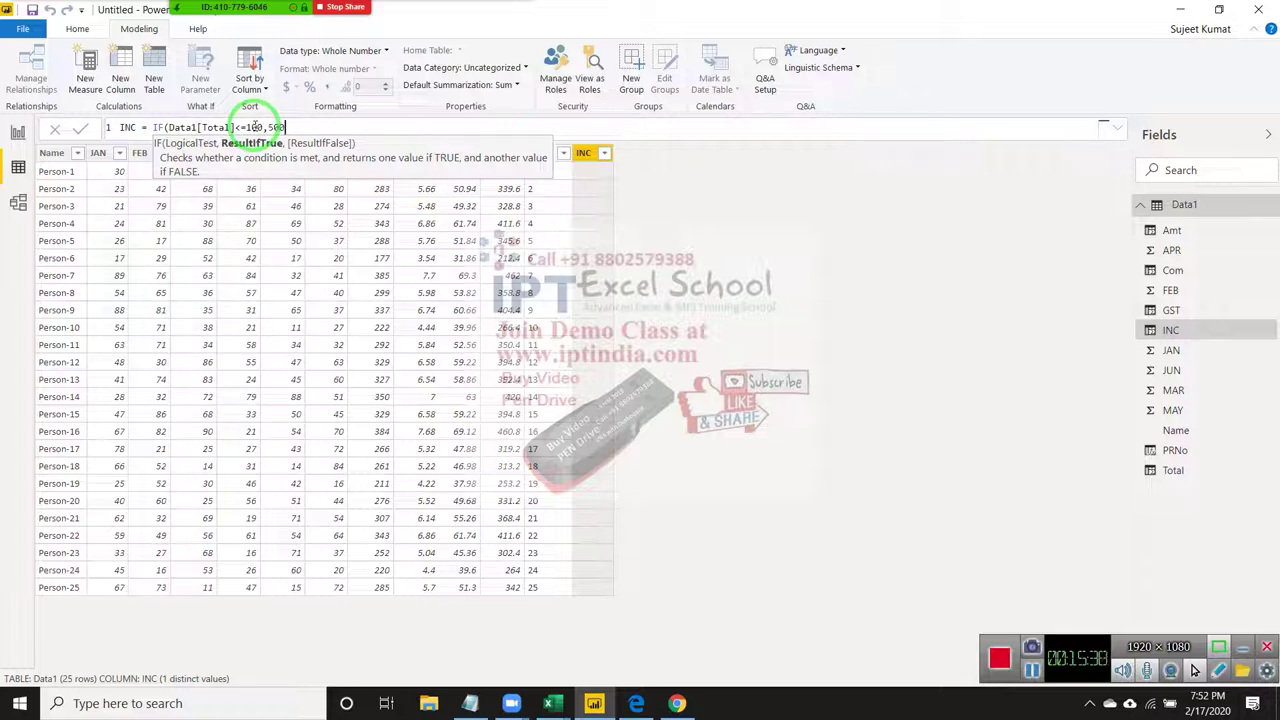
{"action": "type", "text": ",if"}
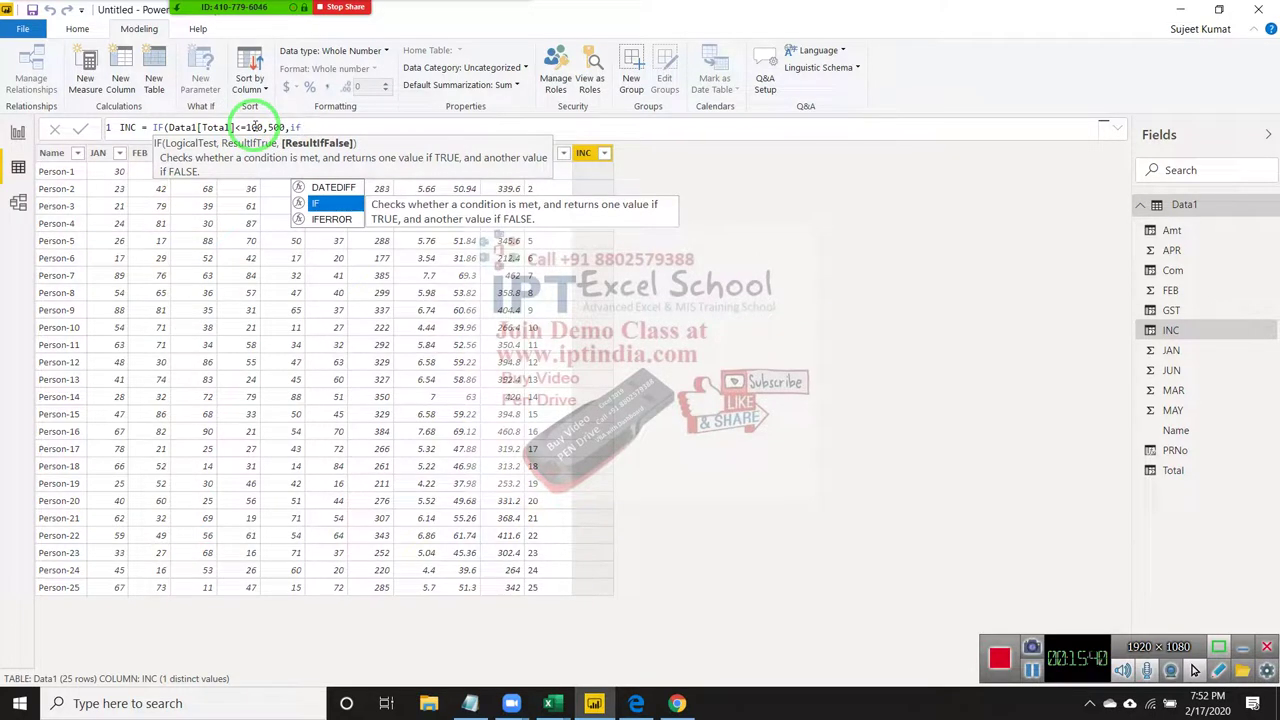
{"action": "key", "text": "Tab"}
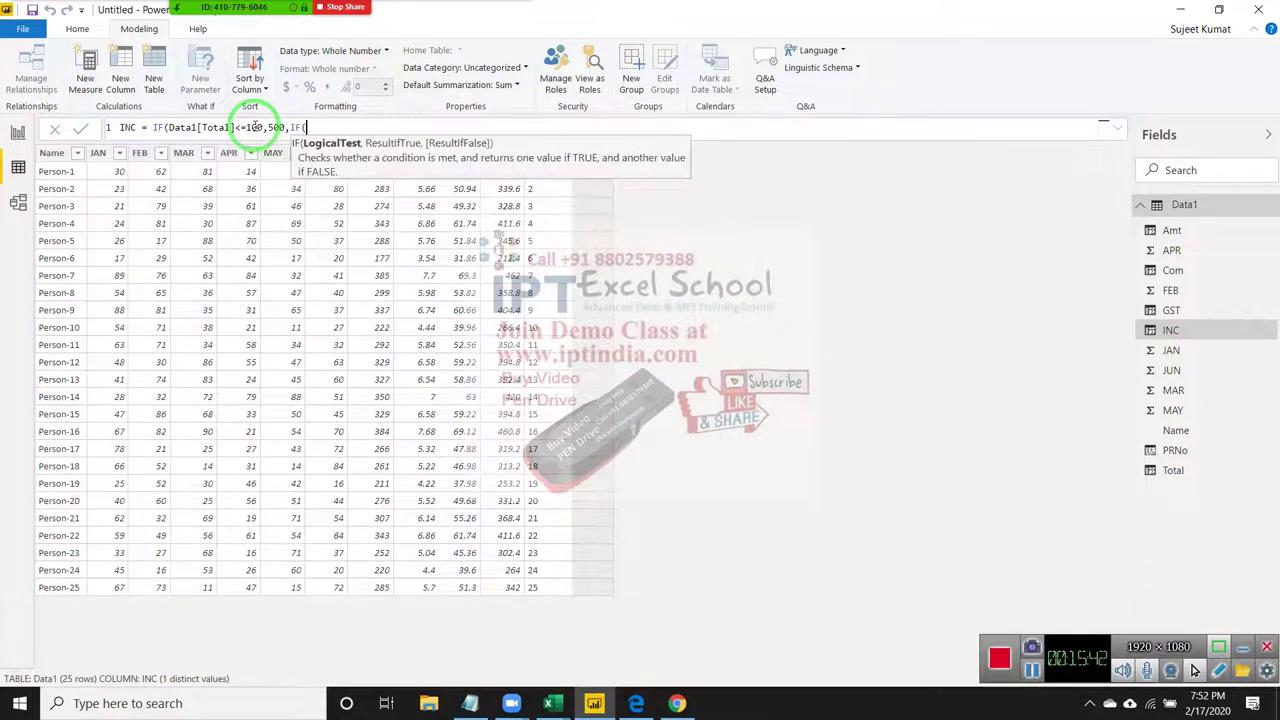
{"action": "type", "text": "tot"}
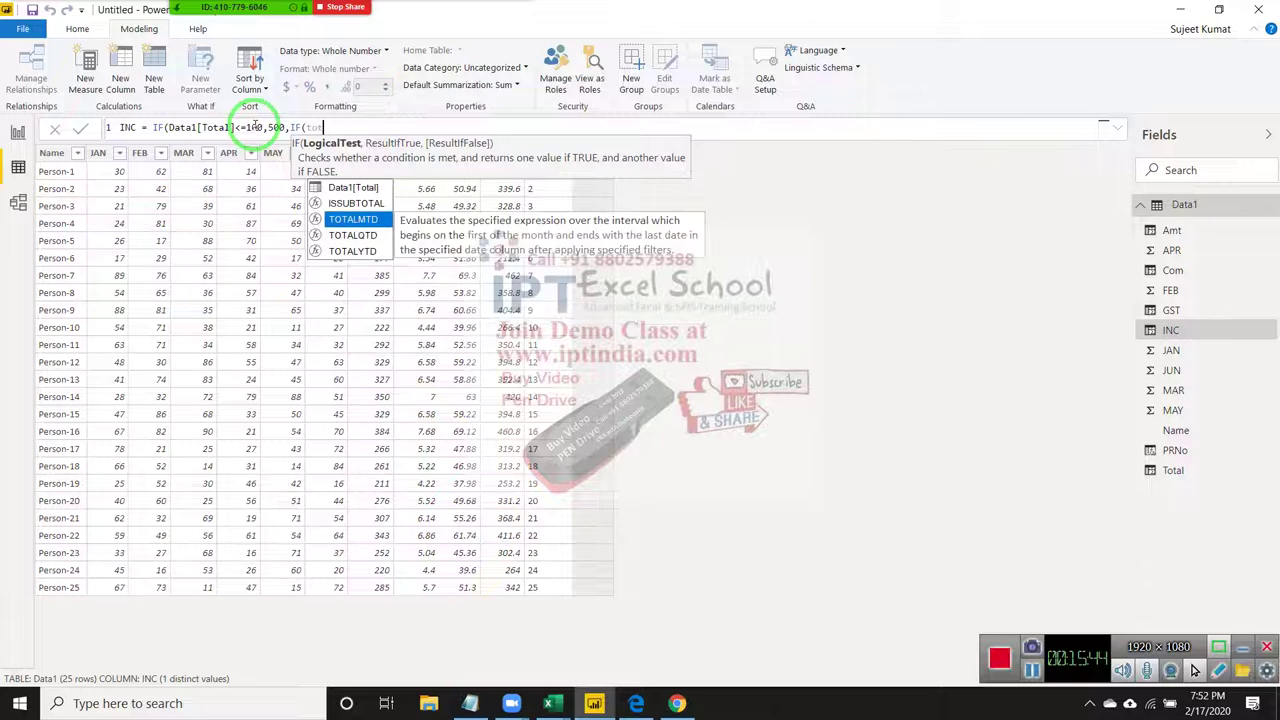
{"action": "key", "text": "Up"}
{"action": "key", "text": "Up"}
{"action": "key", "text": "Tab"}
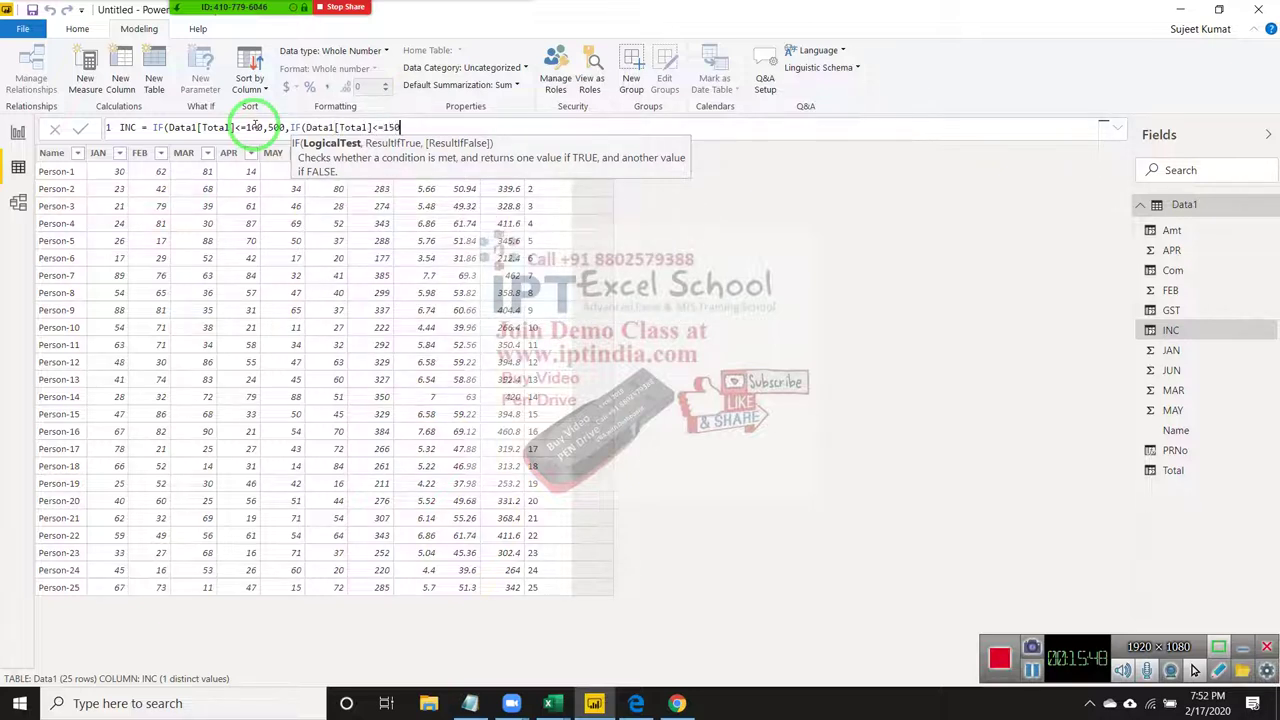
- Finish the nested IFs with results 2000 and 5000, apply, and switch to Chrome's IF docs
{"action": "type", "text": ",500"}
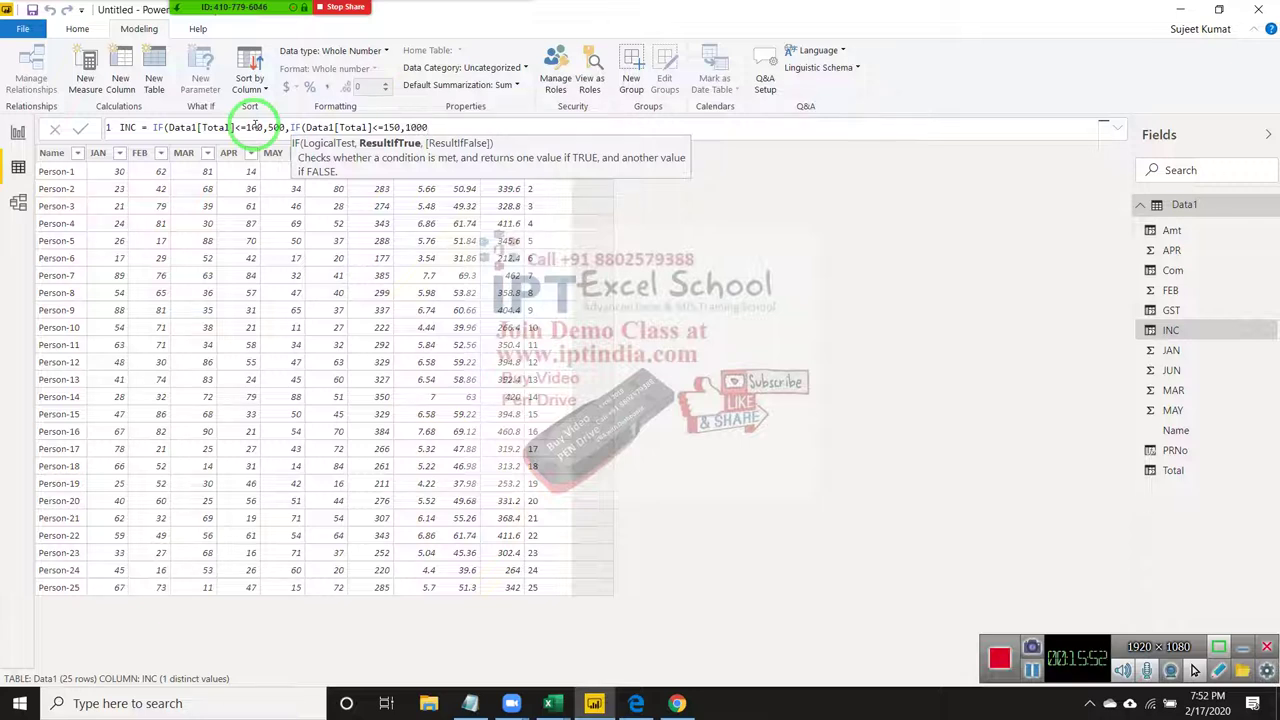
{"action": "type", "text": ",IF(tot"}
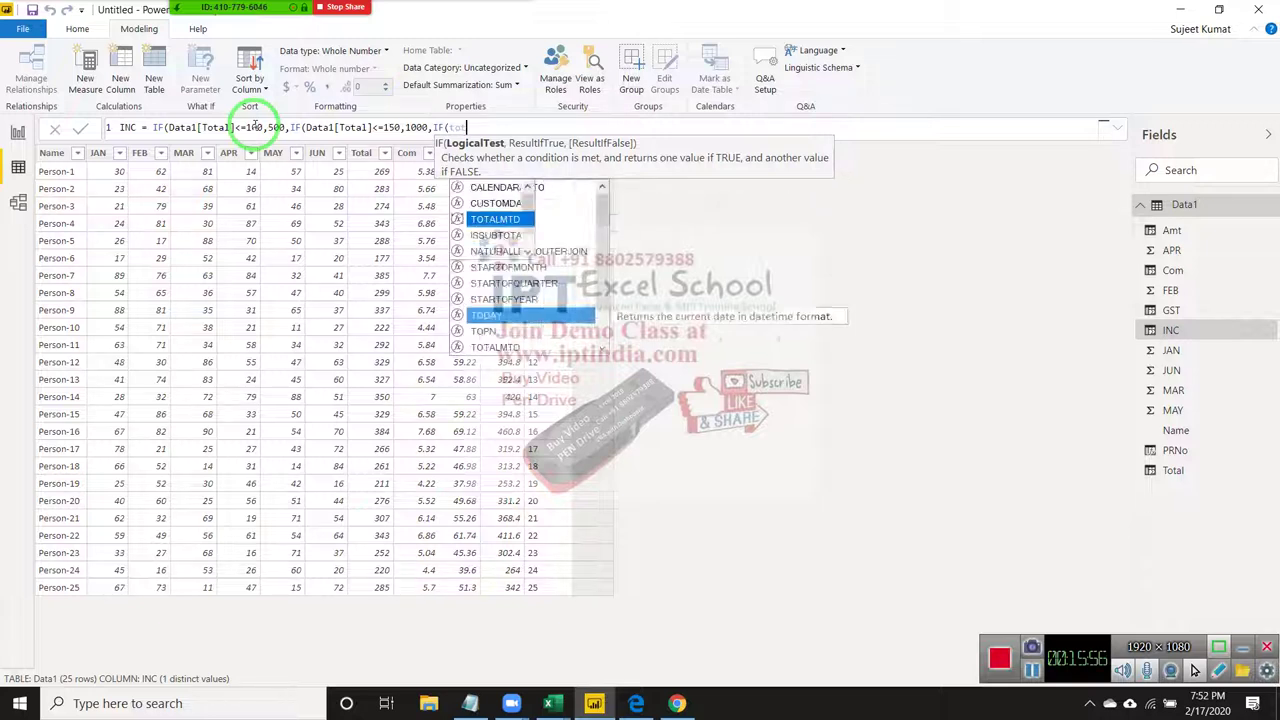
{"action": "type", "text": "Data1[T"}
{"action": "key", "text": "Tab"}
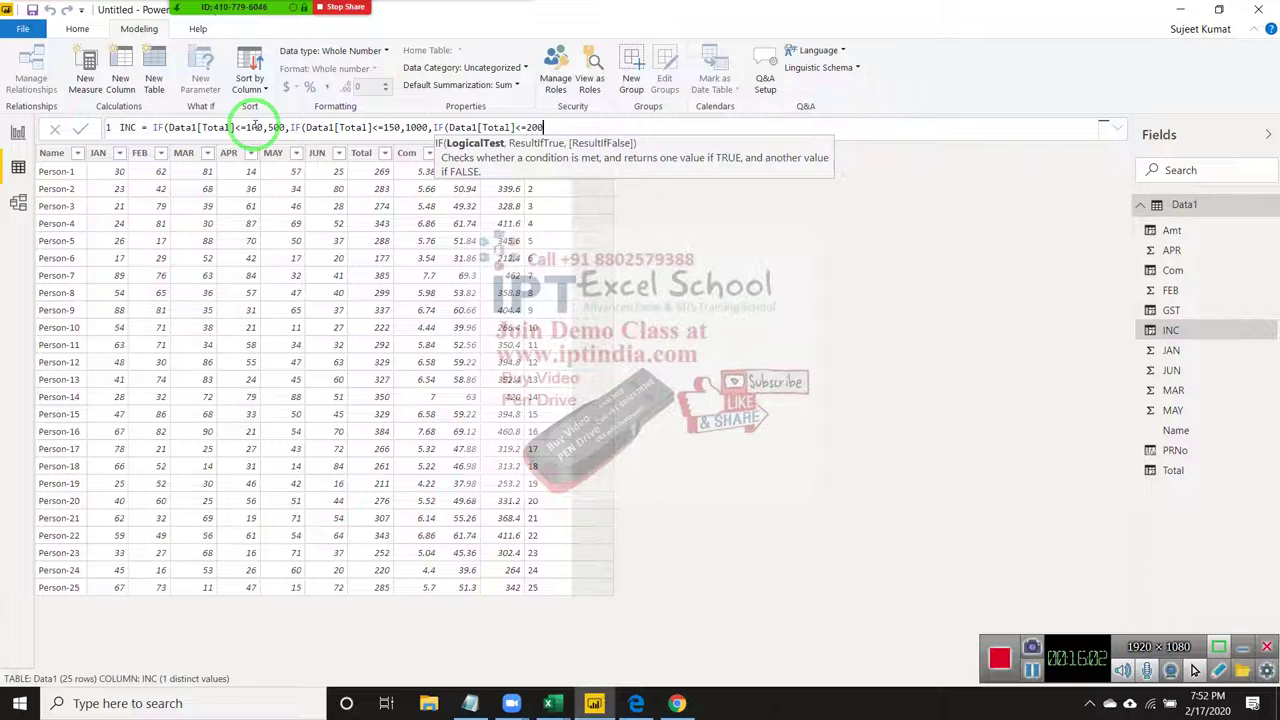
{"action": "type", "text": ",2000"}
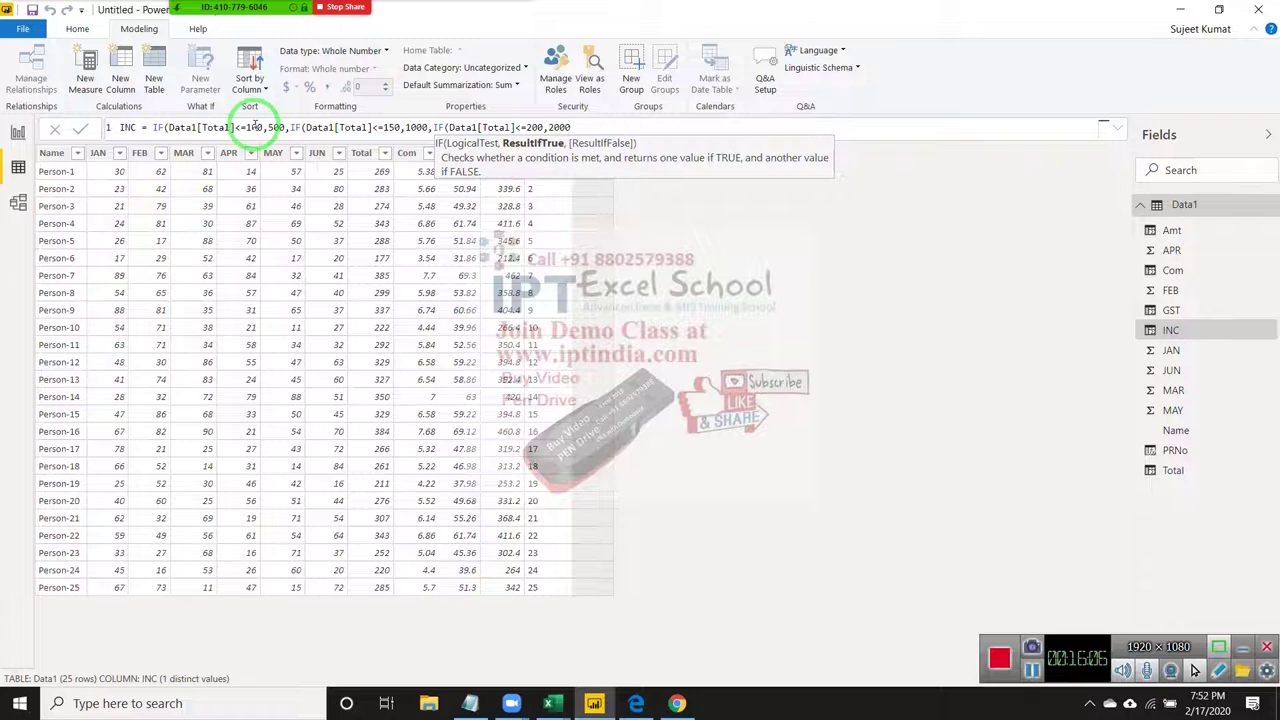
{"action": "type", "text": ",IF"}
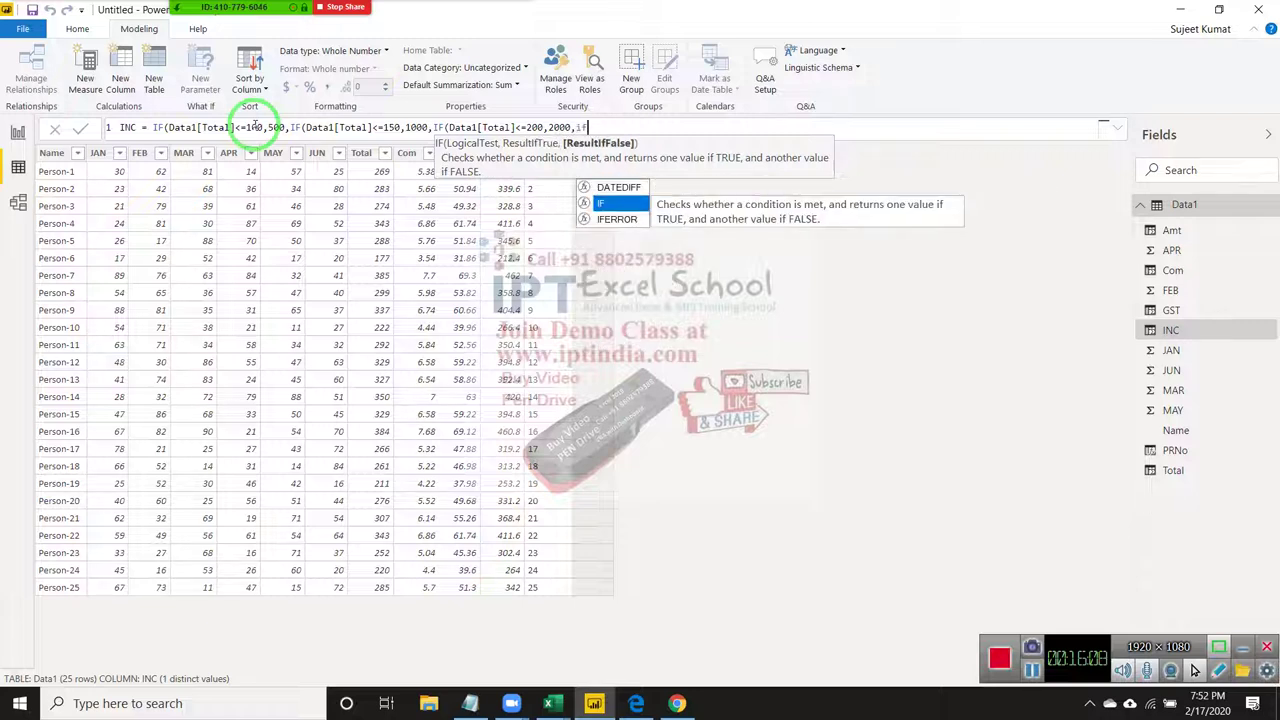
{"action": "type", "text": "(tot"}
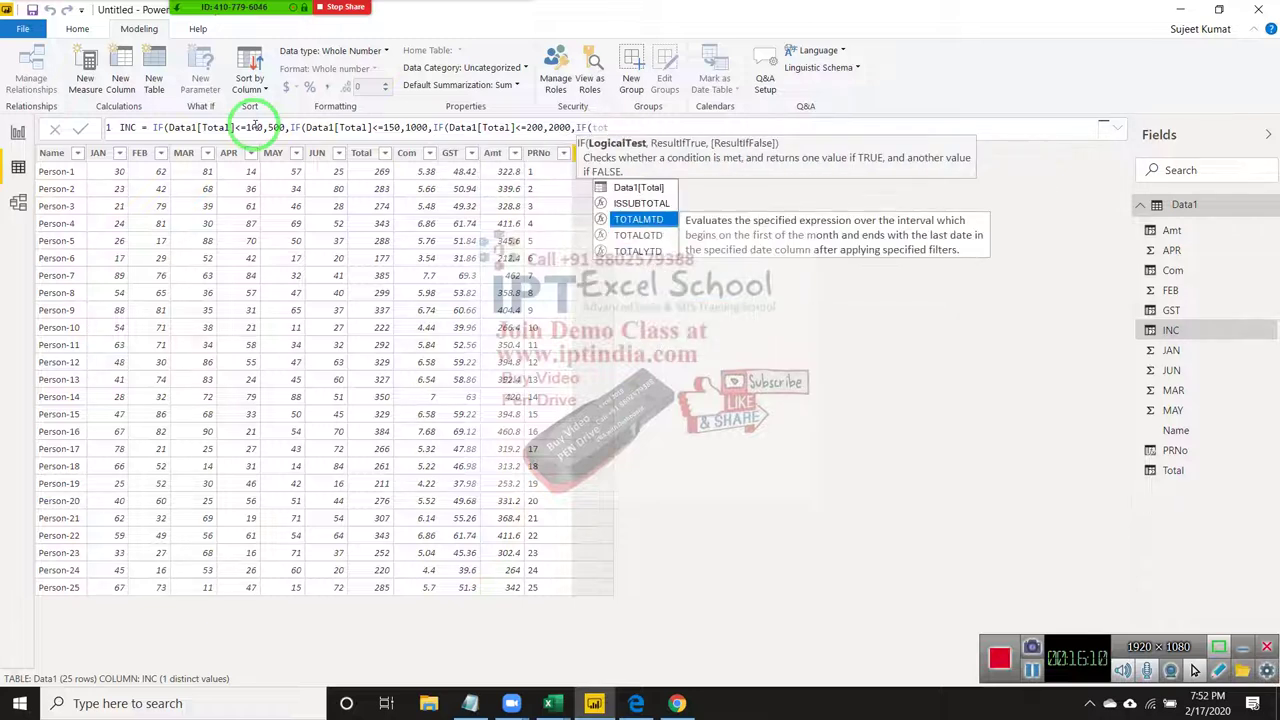
{"action": "key", "text": "Up"}
{"action": "key", "text": "Up"}
{"action": "key", "text": "Tab"}
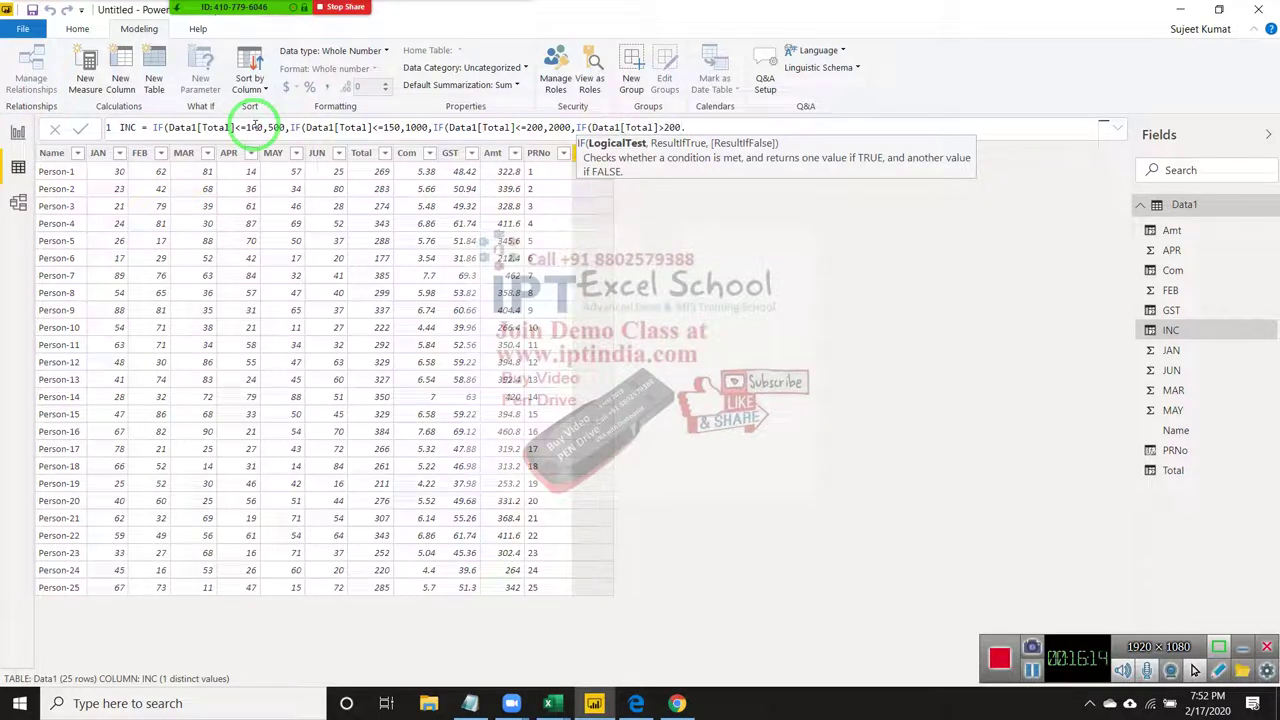
{"action": "type", "text": ",5000"}
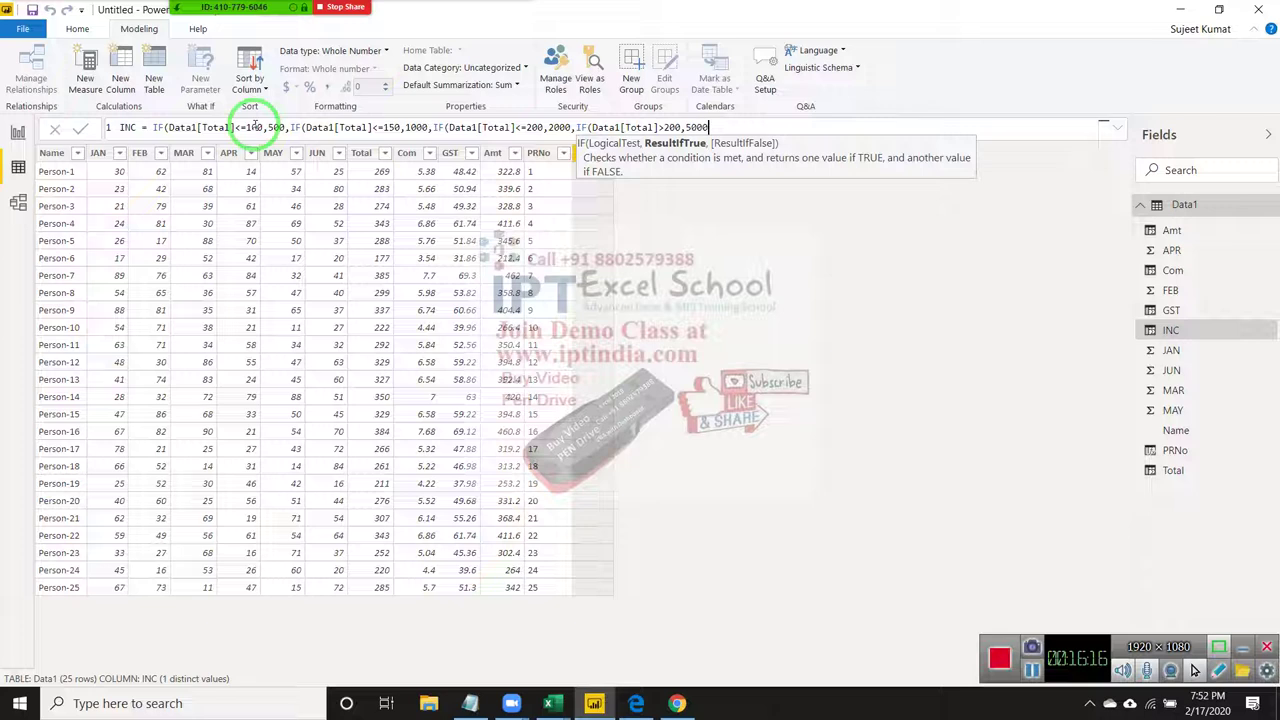
{"action": "type", "text": ")"}
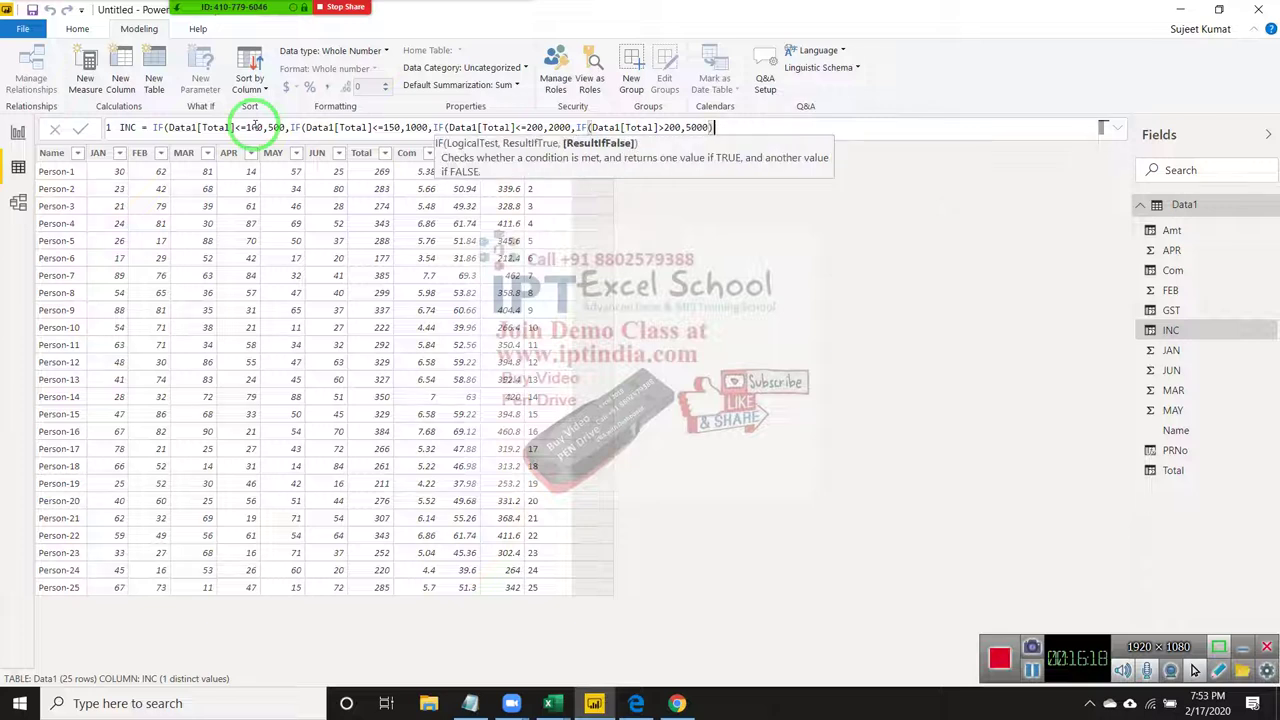
{"action": "type", "text": "))"}
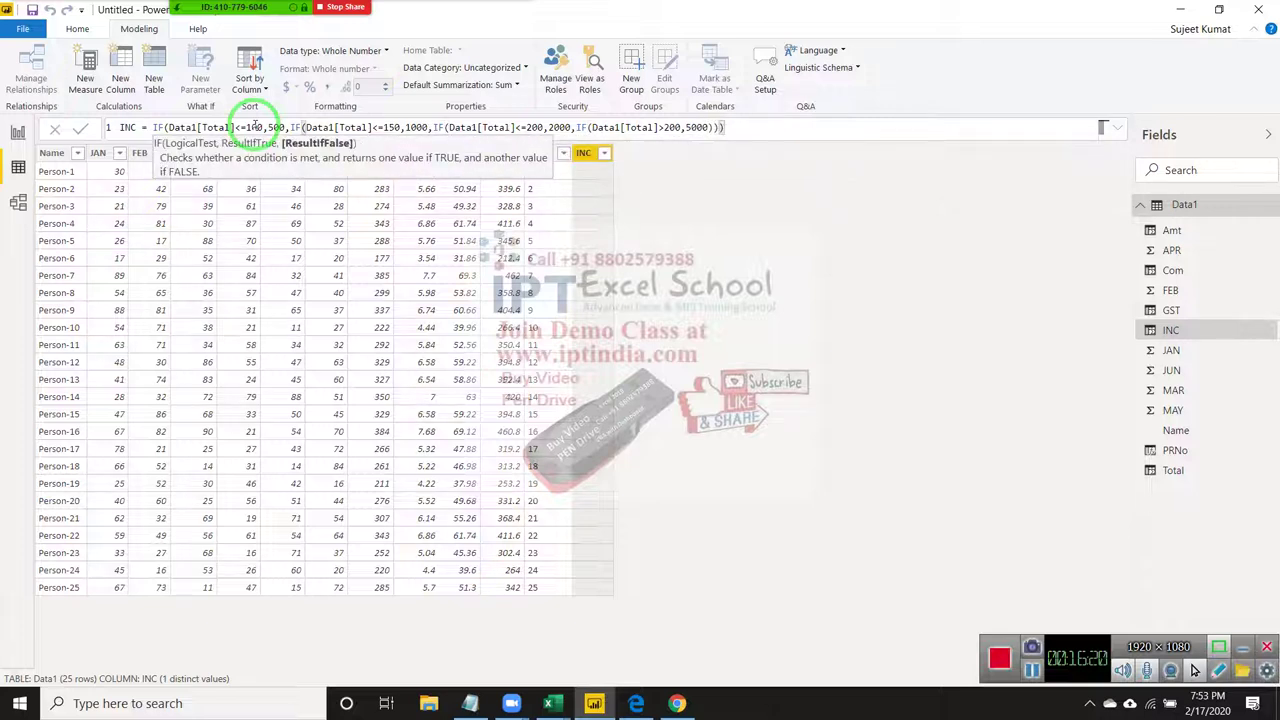
{"action": "type", "text": ")"}
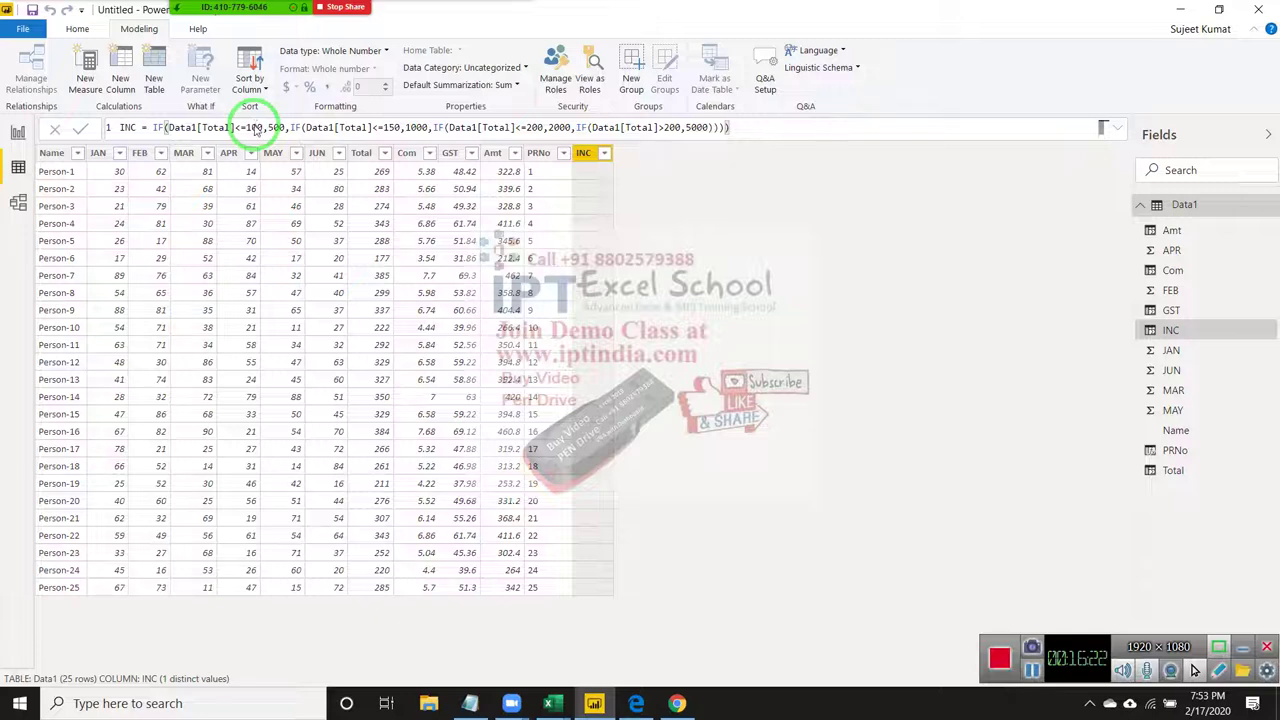
{"action": "left_click", "coordinate": [257, 129]}
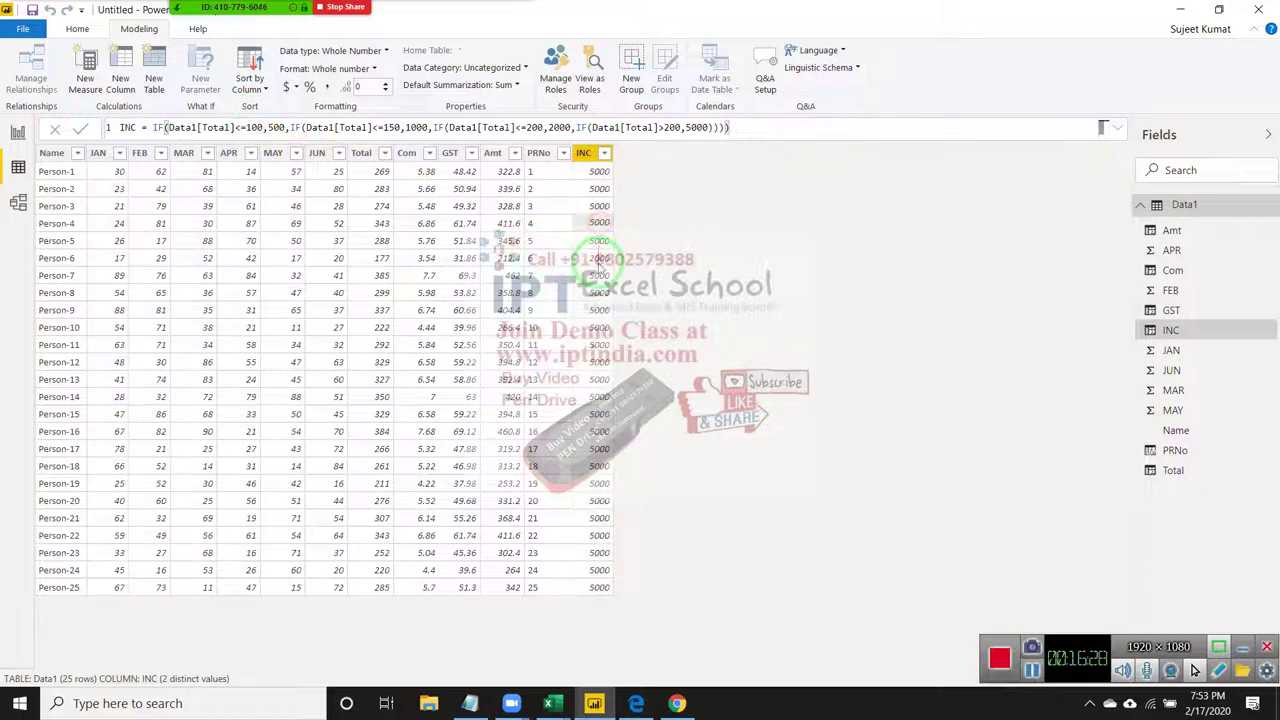
{"action": "key", "text": "alt+Tab"}
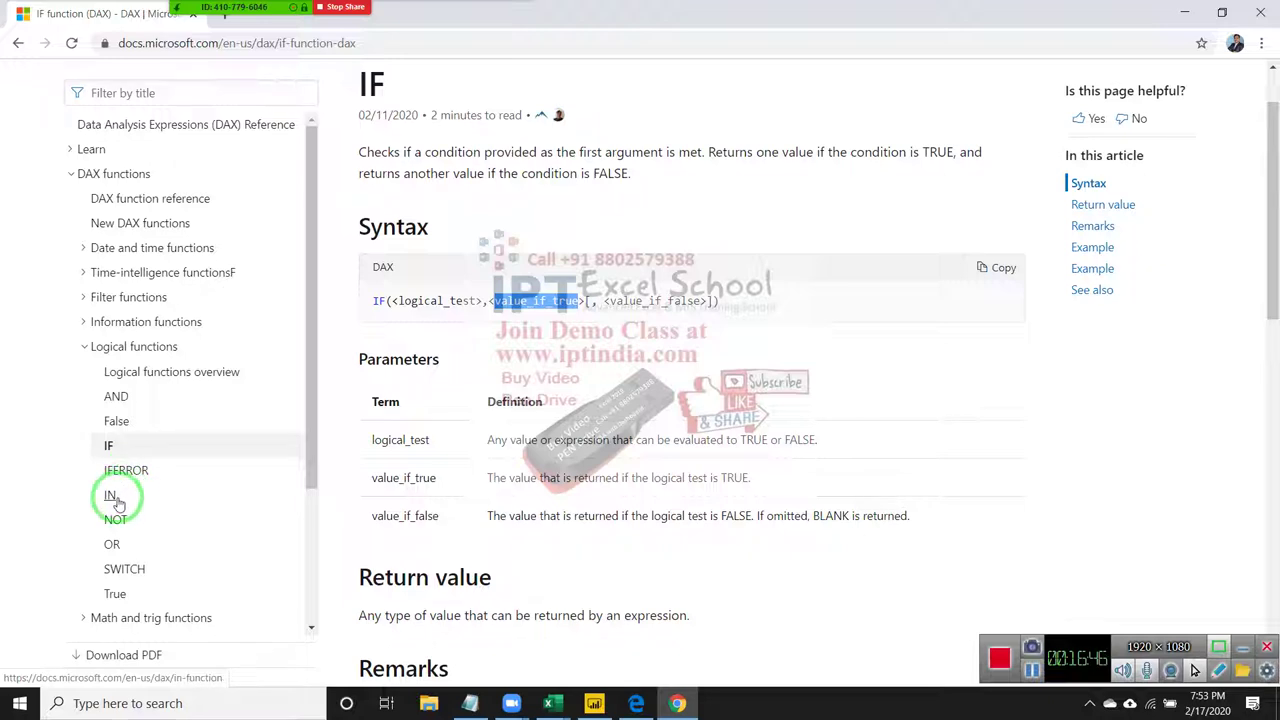
- Read the DAX IN function page, marking the Filtered Sales example and its colour list
{"action": "left_click", "coordinate": [116, 500]}
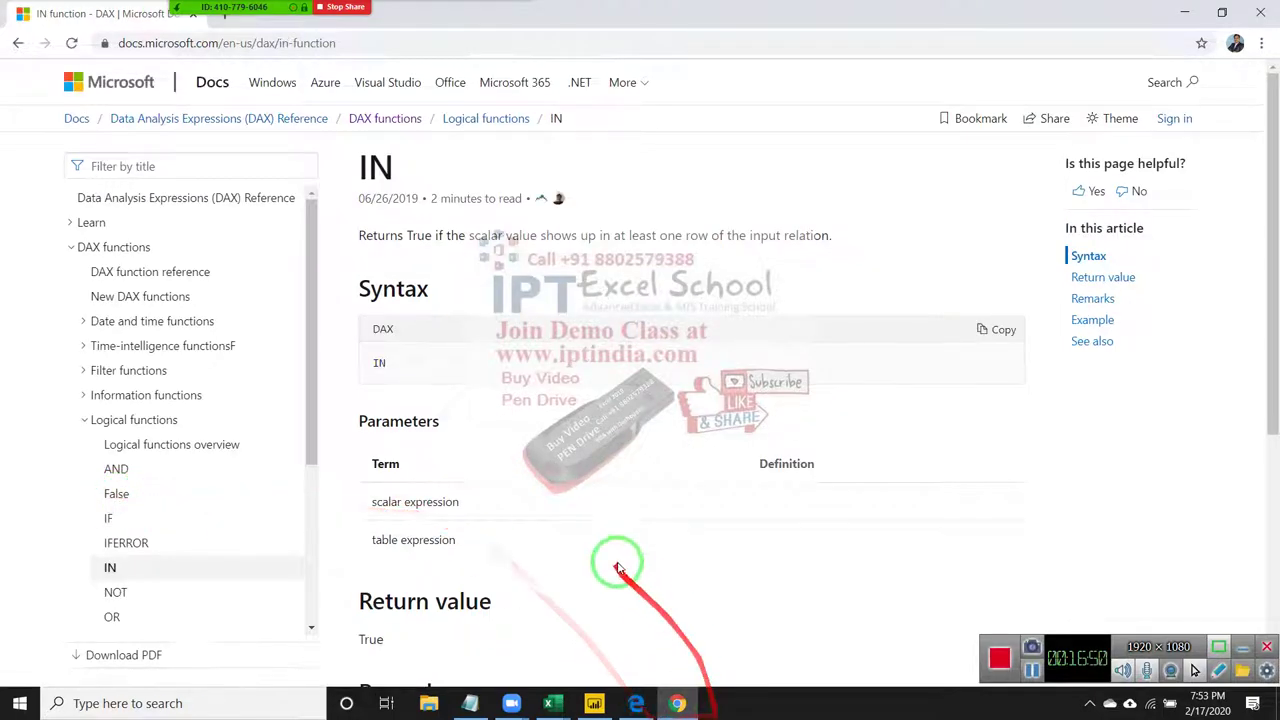
{"action": "scroll", "coordinate": [610, 550], "scroll_direction": "down", "scroll_amount": 2}
{"action": "scroll", "coordinate": [610, 548], "scroll_direction": "down", "scroll_amount": 3}
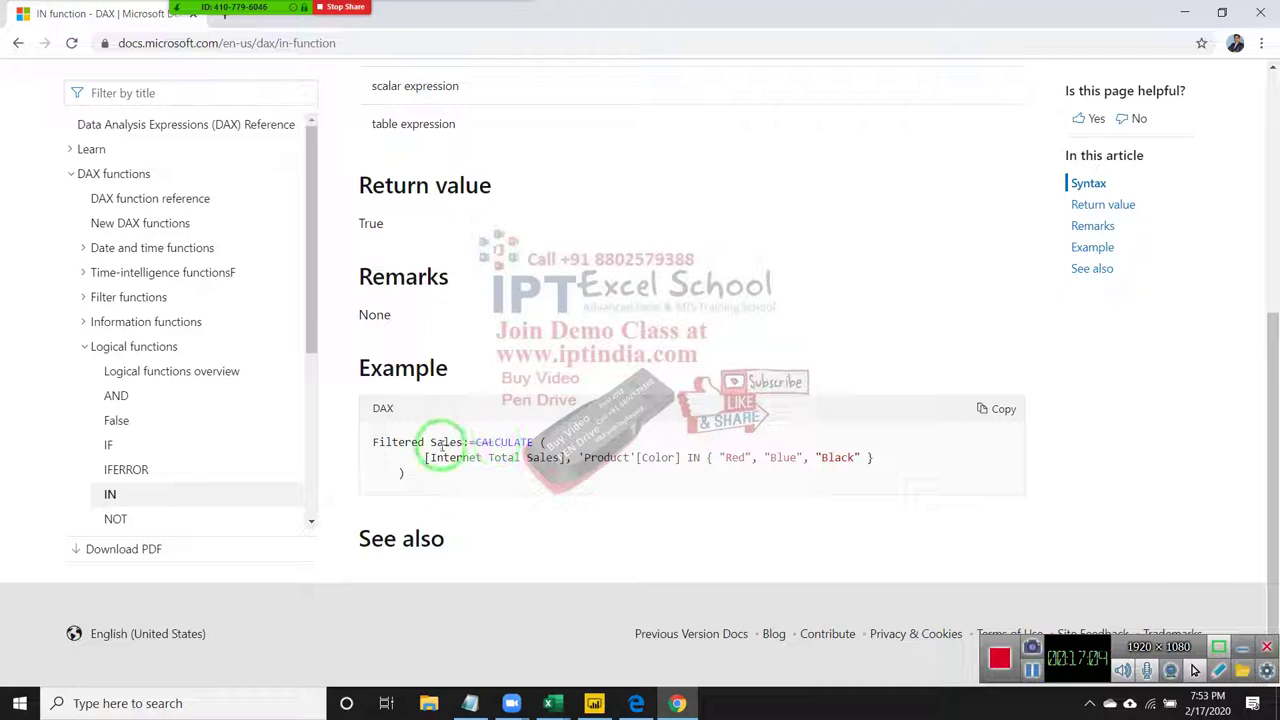
{"action": "left_click_drag", "start_coordinate": [411, 442], "coordinate": [434, 441]}
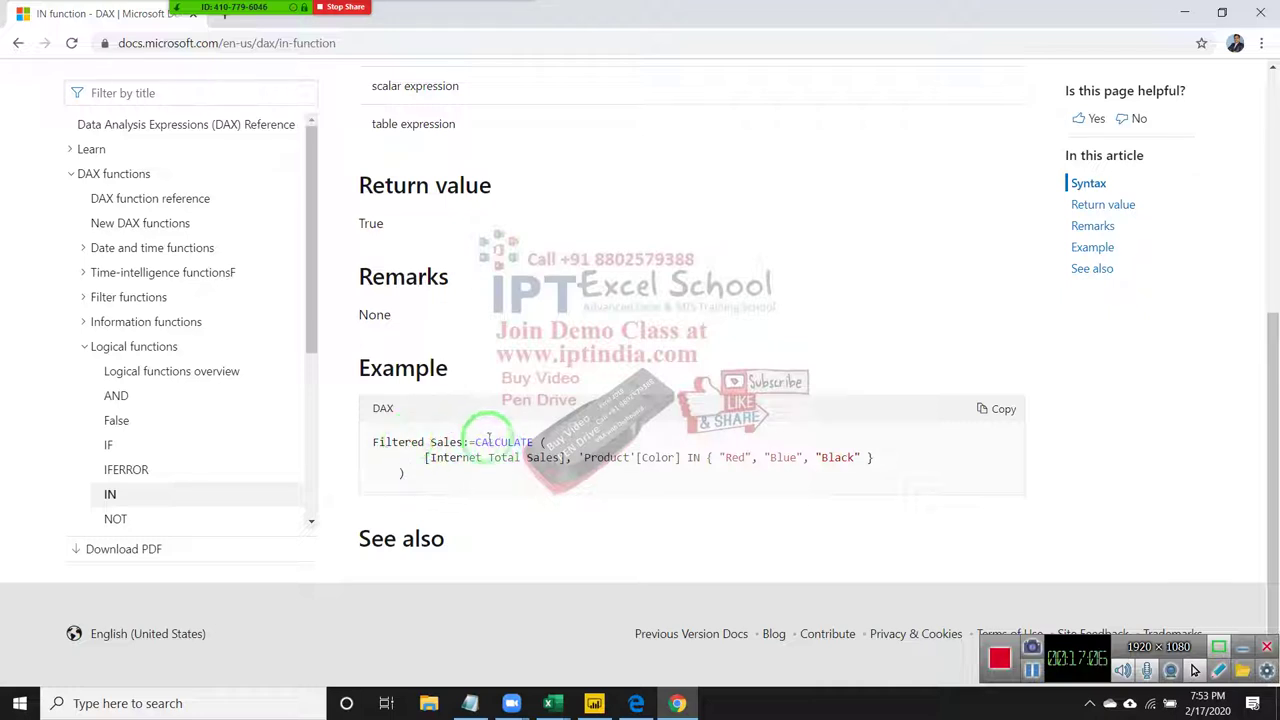
{"action": "left_click_drag", "start_coordinate": [520, 467], "coordinate": [440, 477]}
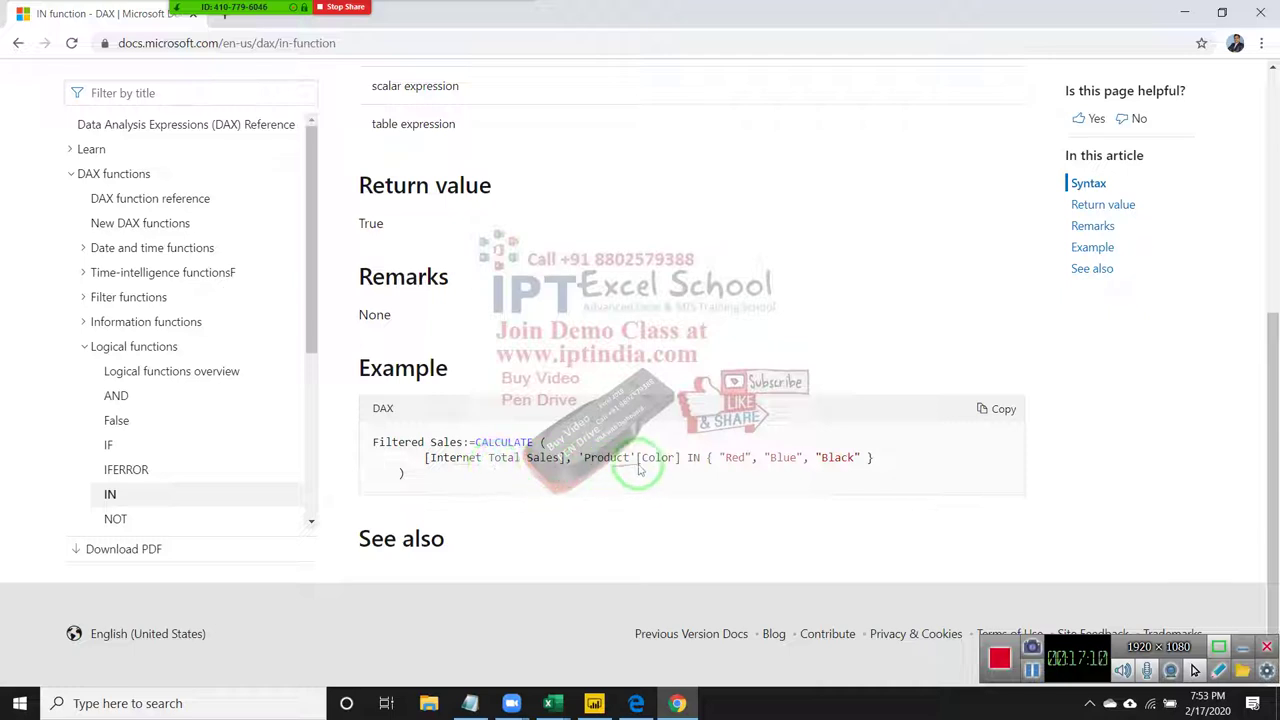
{"action": "left_click_drag", "start_coordinate": [770, 467], "coordinate": [880, 478]}
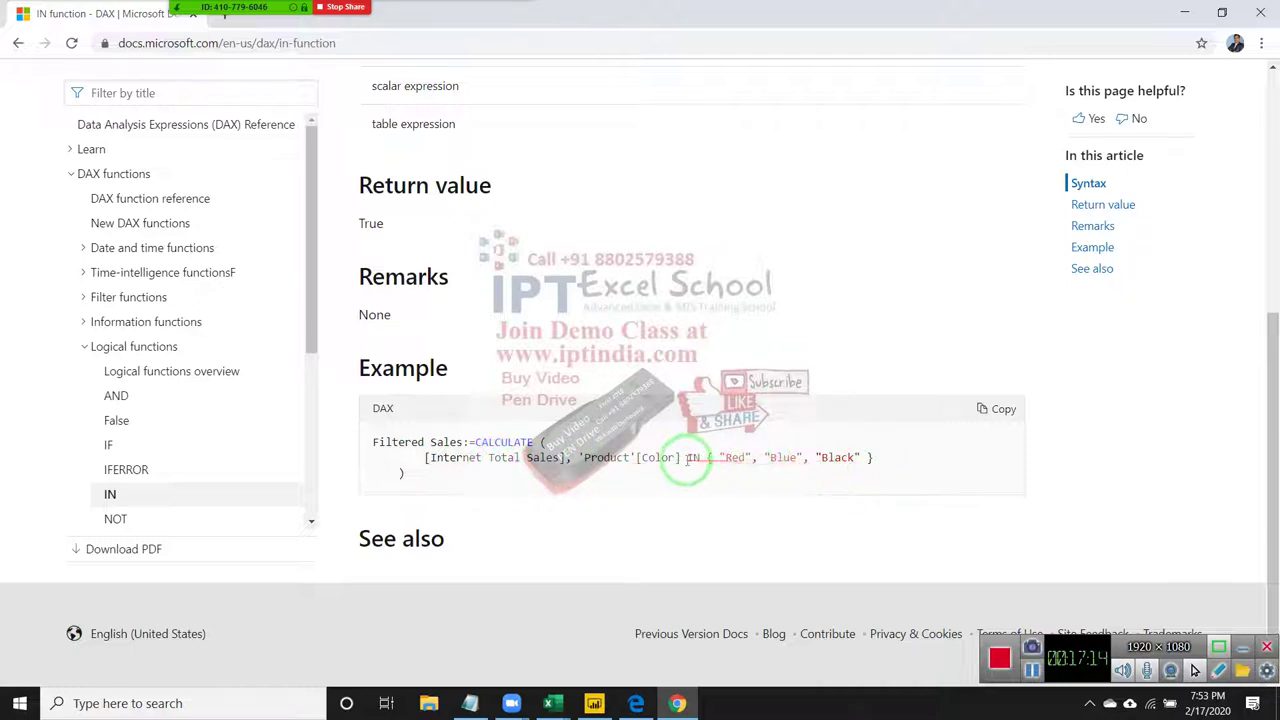
{"action": "left_click_drag", "start_coordinate": [686, 459], "coordinate": [907, 461]}
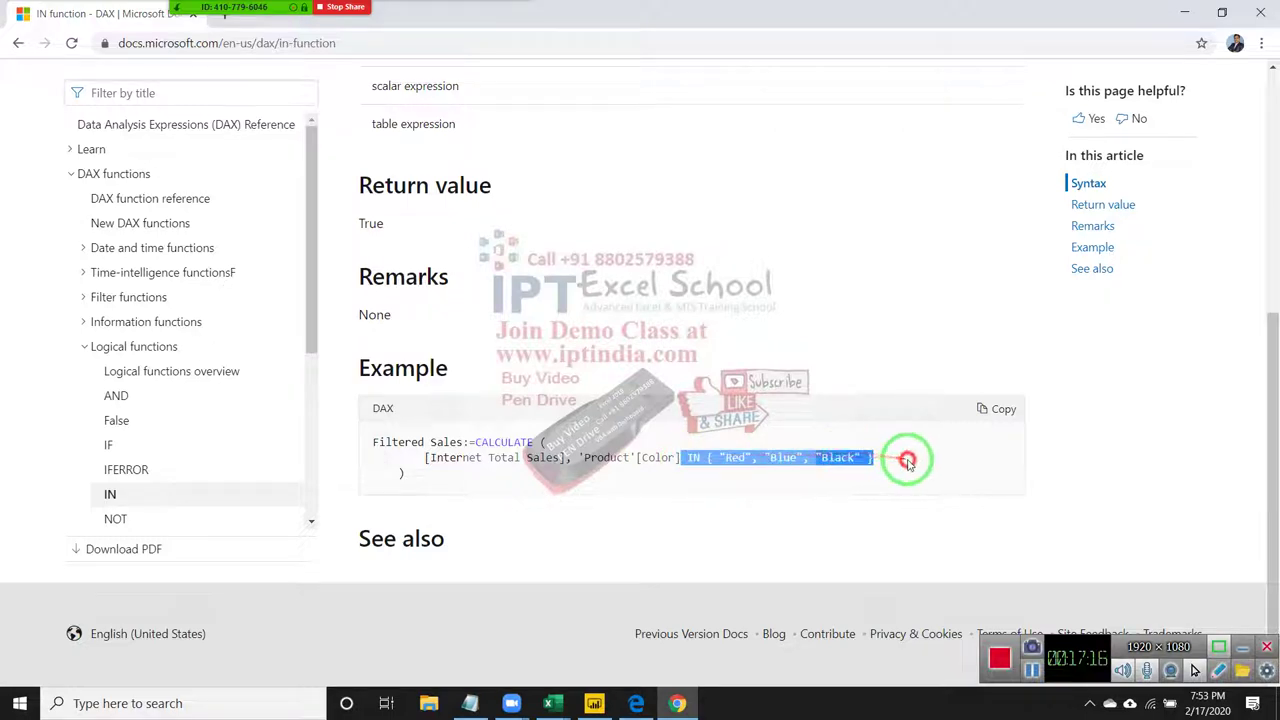
{"action": "left_click_drag", "start_coordinate": [810, 480], "coordinate": [190, 413]}
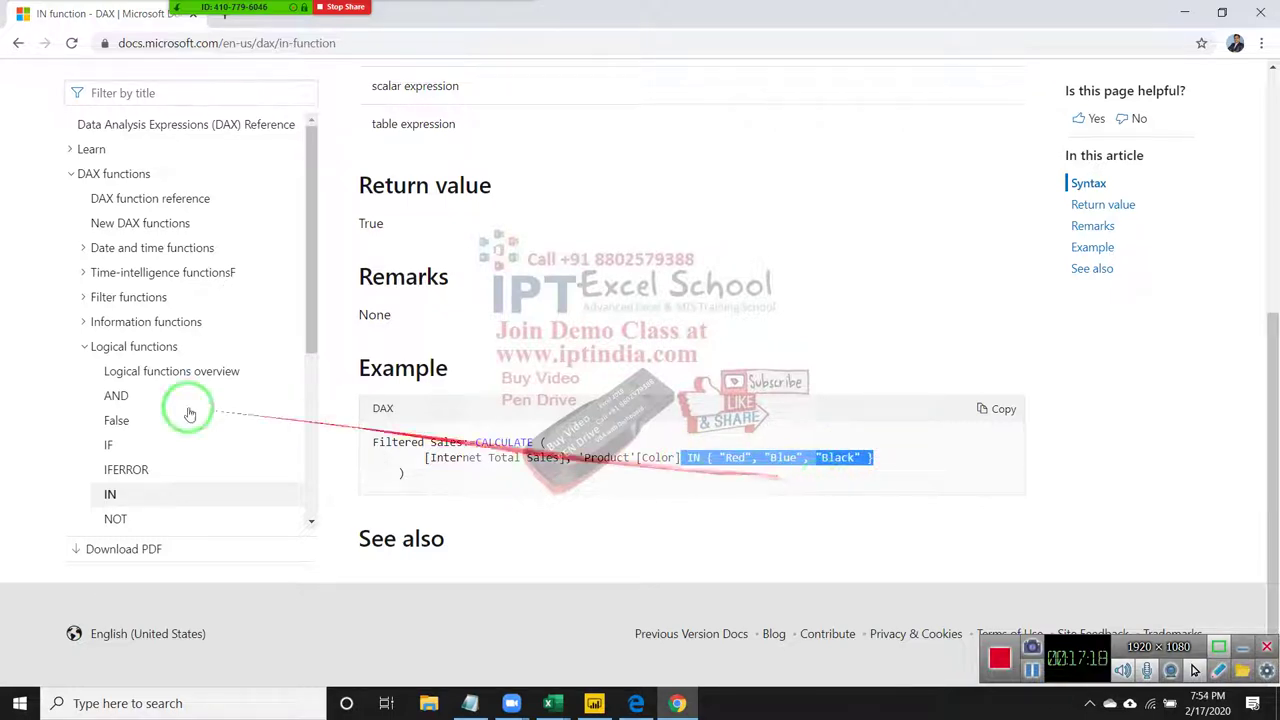
- Browse the NOT and OR pages, then read the SWITCH syntax, selecting 'expression'
{"action": "left_click", "coordinate": [116, 517]}
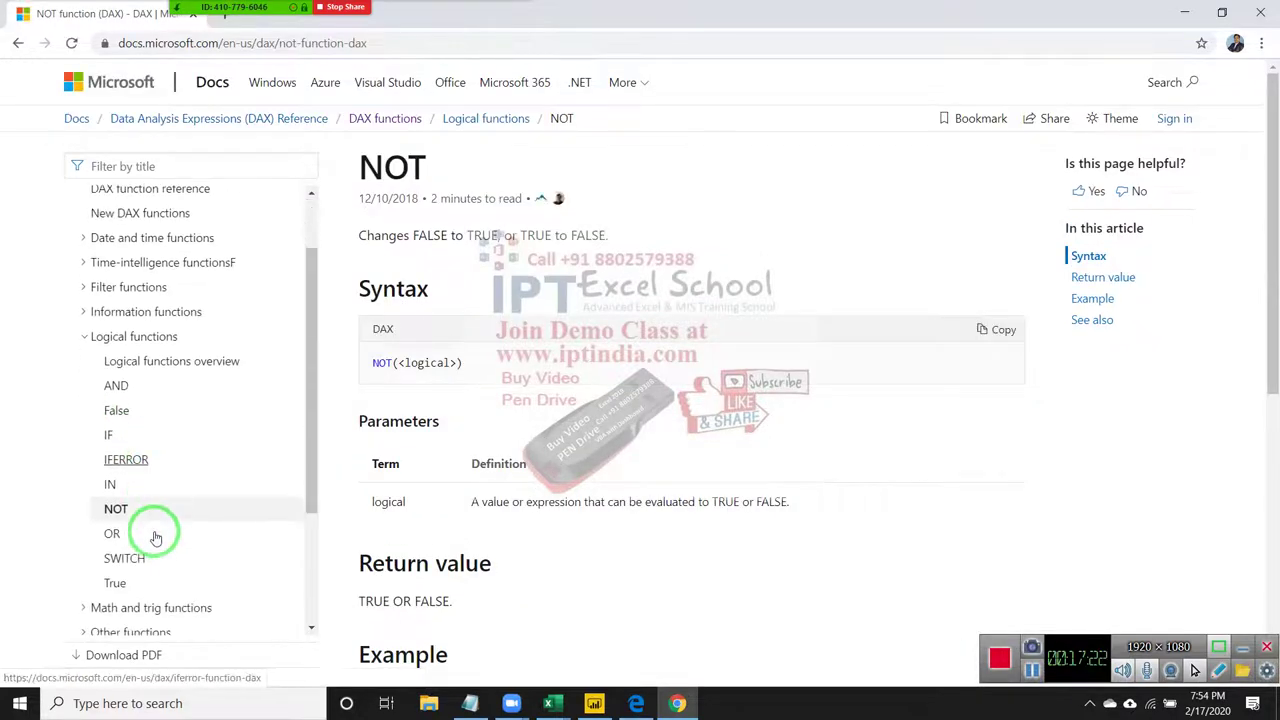
{"action": "left_click", "coordinate": [124, 540]}
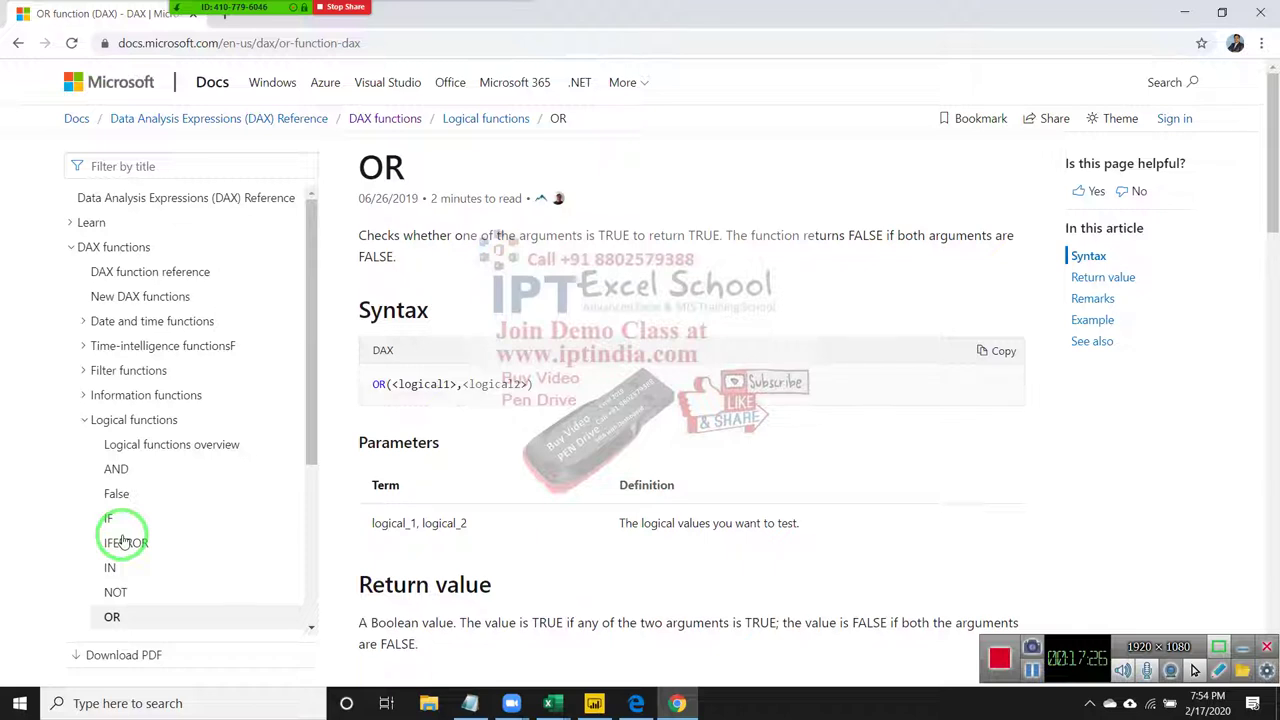
{"action": "scroll", "coordinate": [126, 542], "scroll_direction": "down", "scroll_amount": 3}
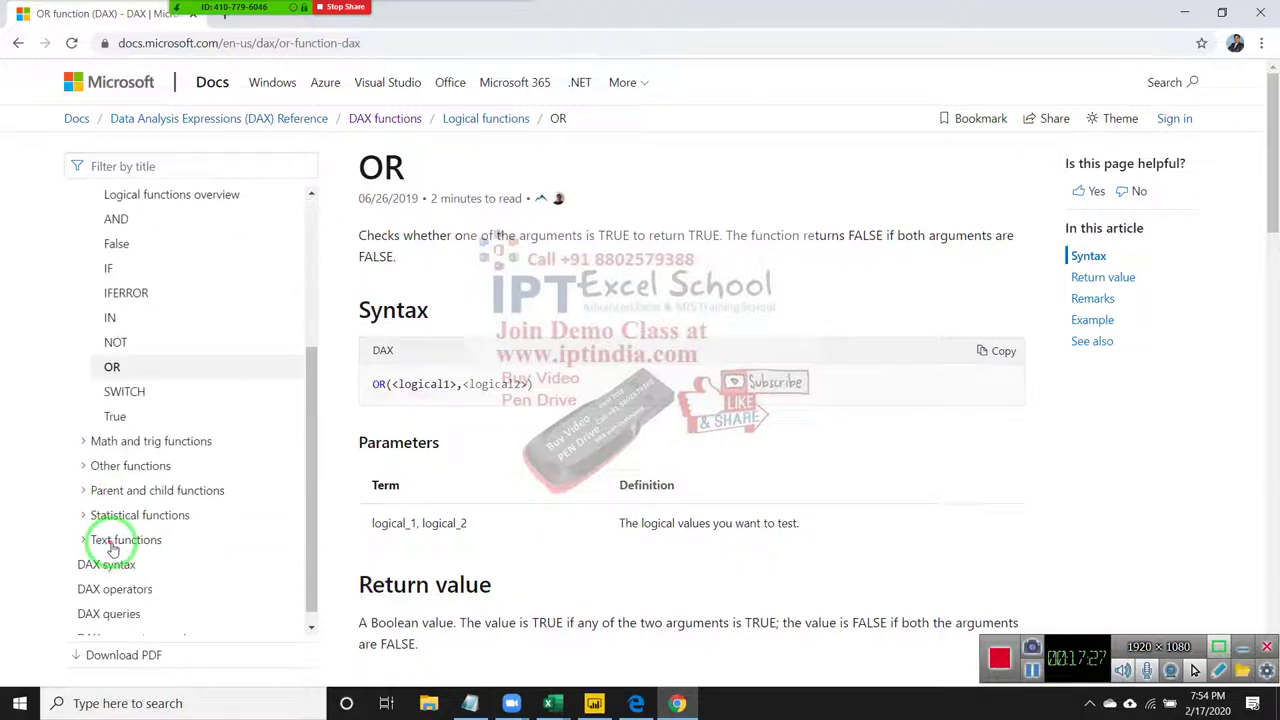
{"action": "left_click", "coordinate": [137, 391]}
{"action": "scroll", "coordinate": [670, 548], "scroll_direction": "down", "scroll_amount": 1}
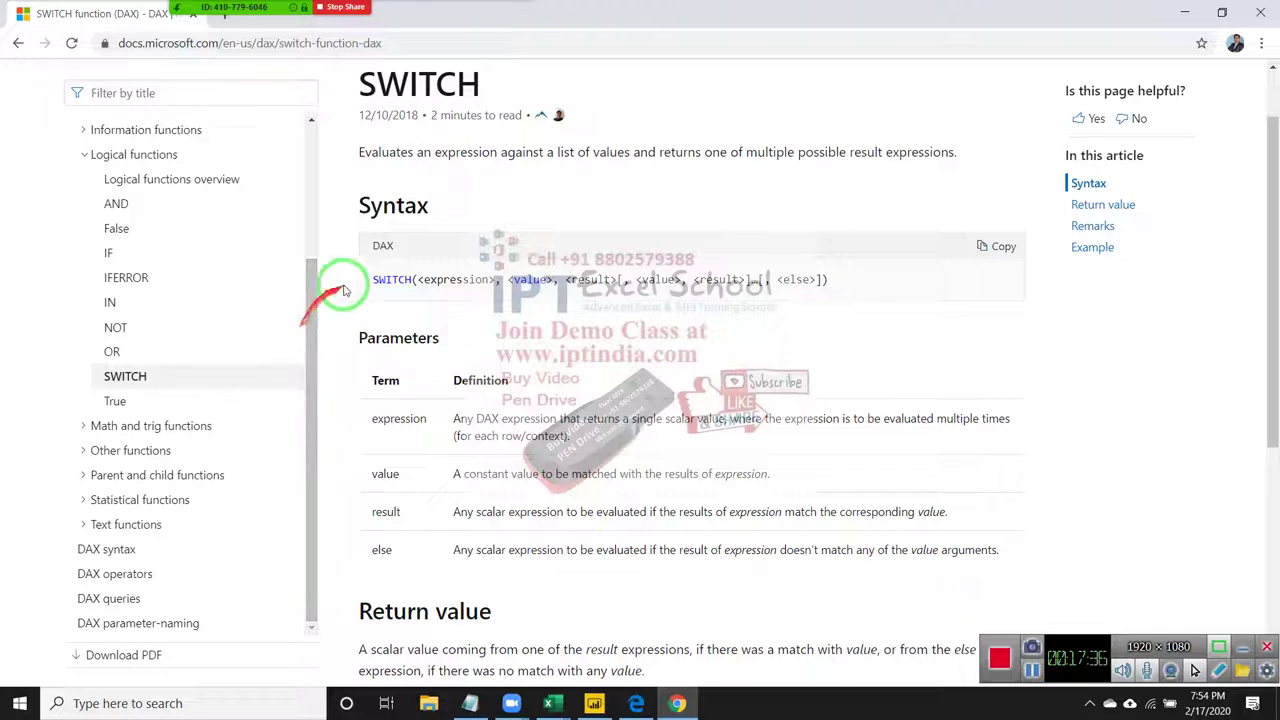
{"action": "double_click", "coordinate": [432, 281]}
{"action": "left_click", "coordinate": [519, 280]}
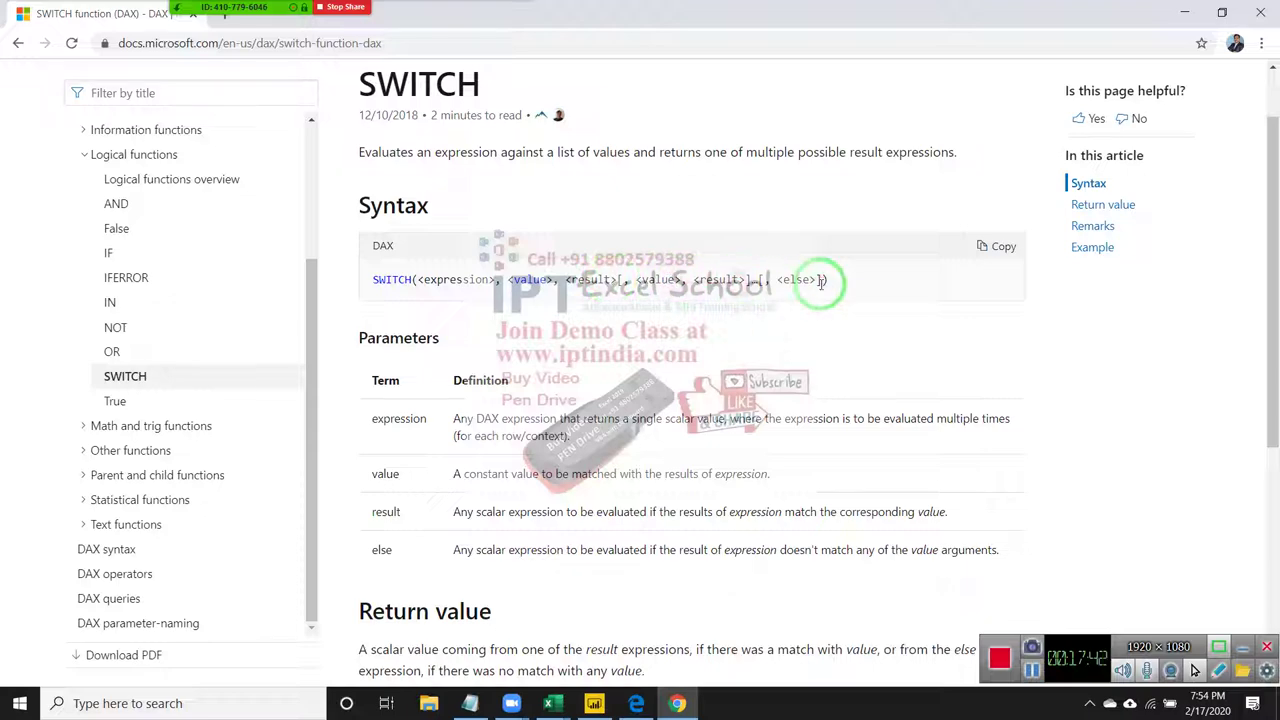
- Add a new column in Power BI and type INC = SWITCH(Data1[Total],<=100,500,<=
{"action": "key", "text": "alt+Tab"}
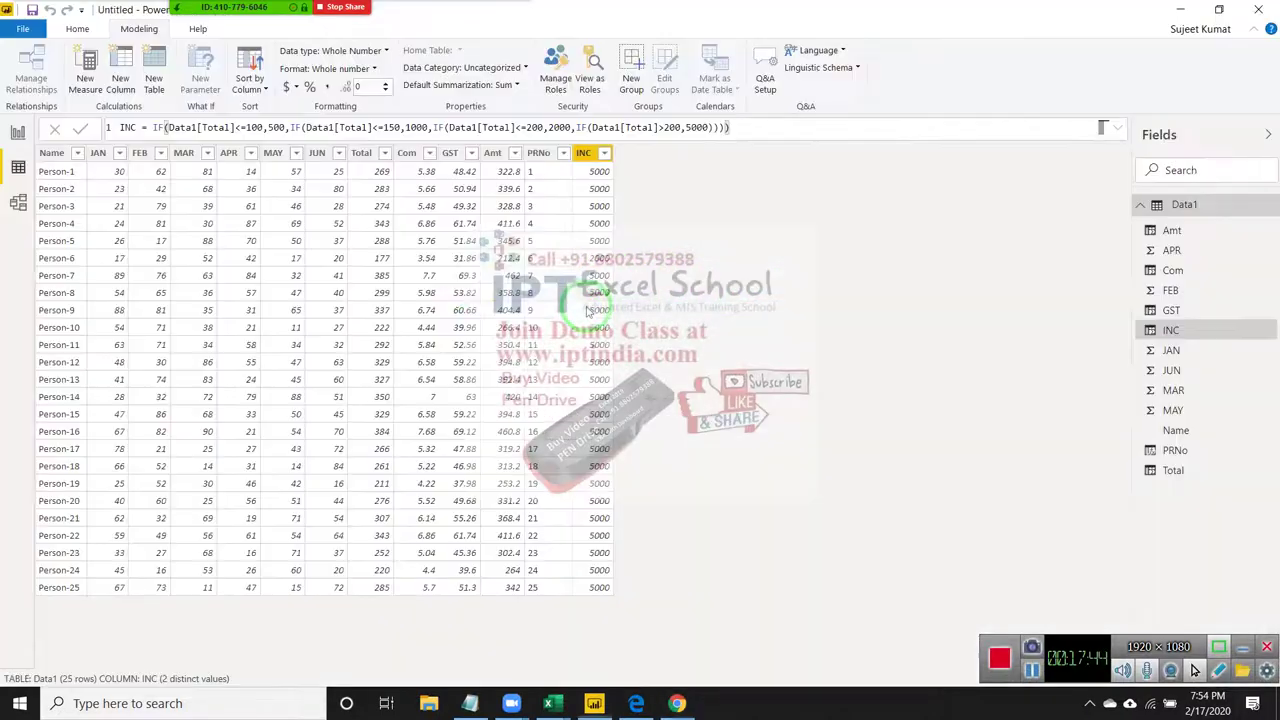
{"action": "left_click", "coordinate": [120, 84]}
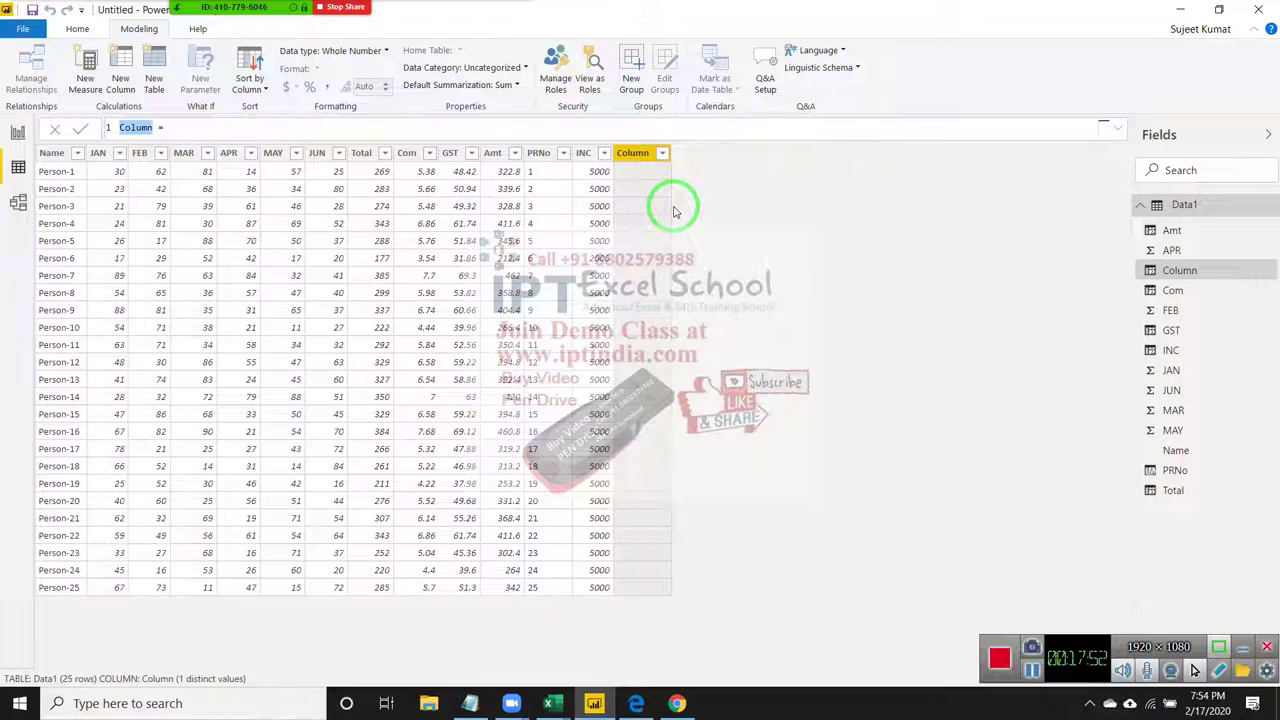
{"action": "type", "text": "INC = "}
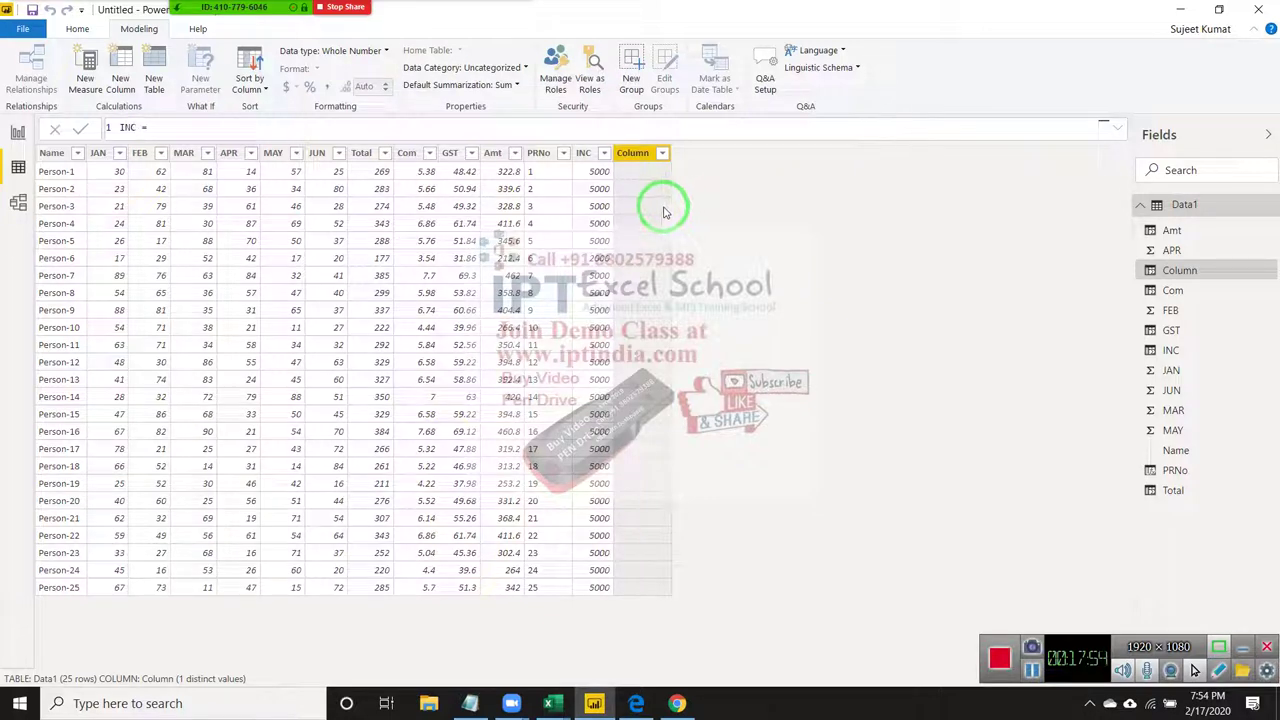
{"action": "type", "text": "sw"}
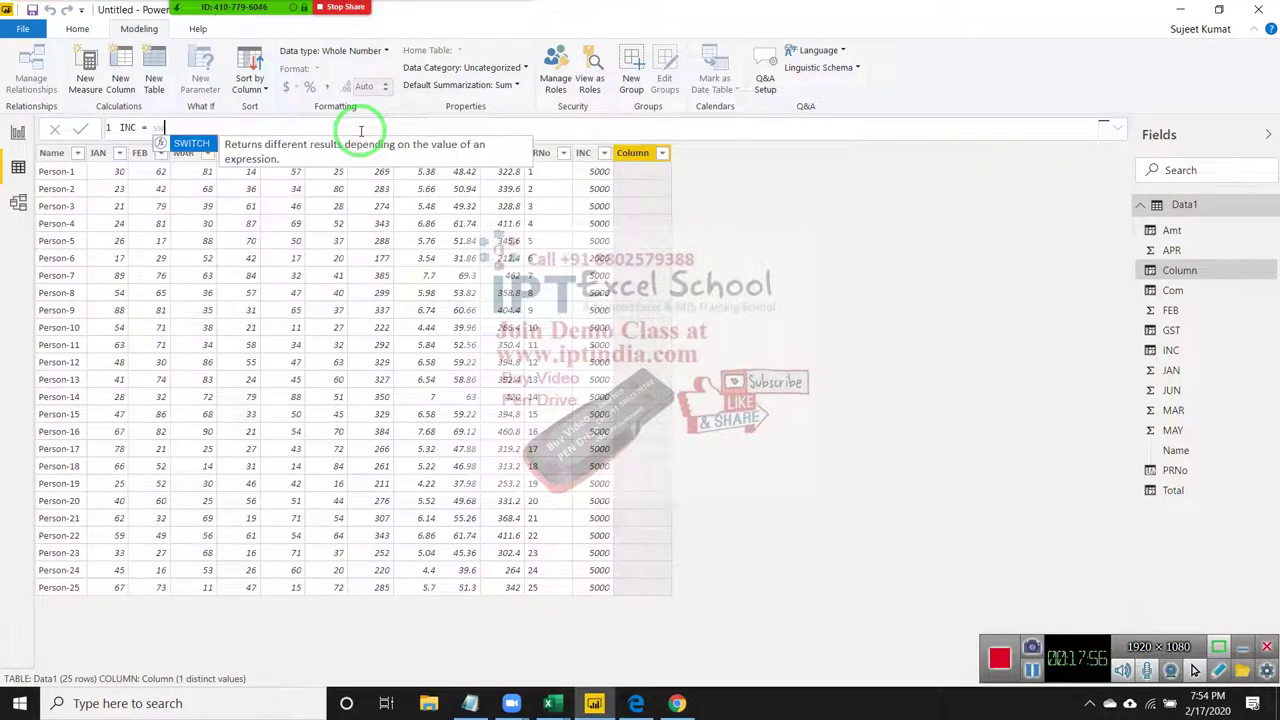
{"action": "key", "text": "Tab"}
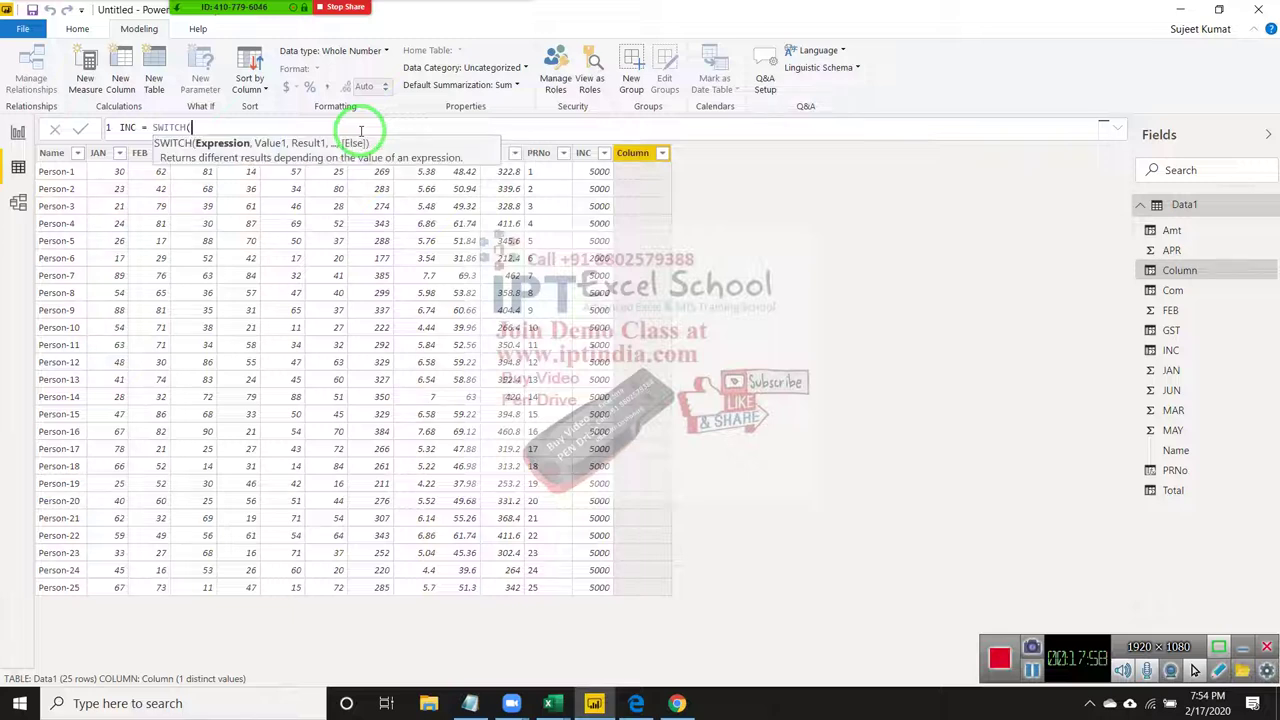
{"action": "type", "text": "t"}
{"action": "type", "text": "o"}
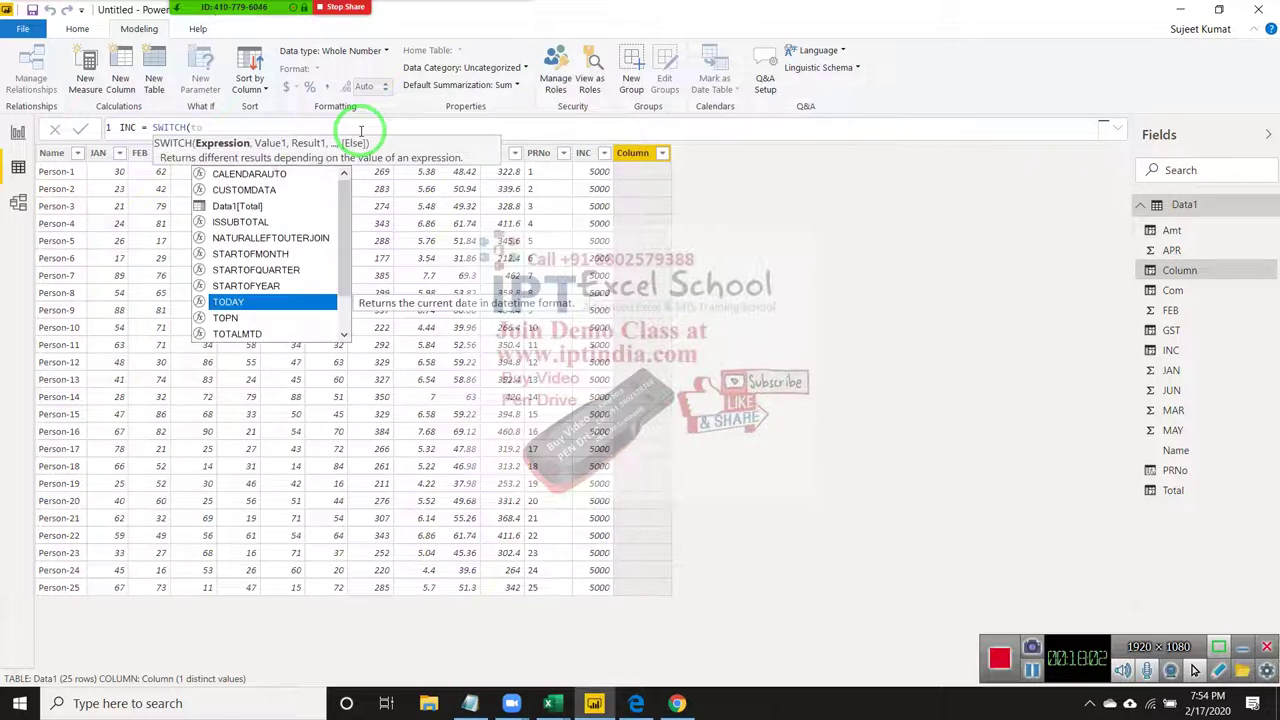
{"action": "key", "text": "Up"}
{"action": "key", "text": "Up"}
{"action": "key", "text": "Up"}
{"action": "key", "text": "Up"}
{"action": "key", "text": "Up"}
{"action": "key", "text": "Tab"}
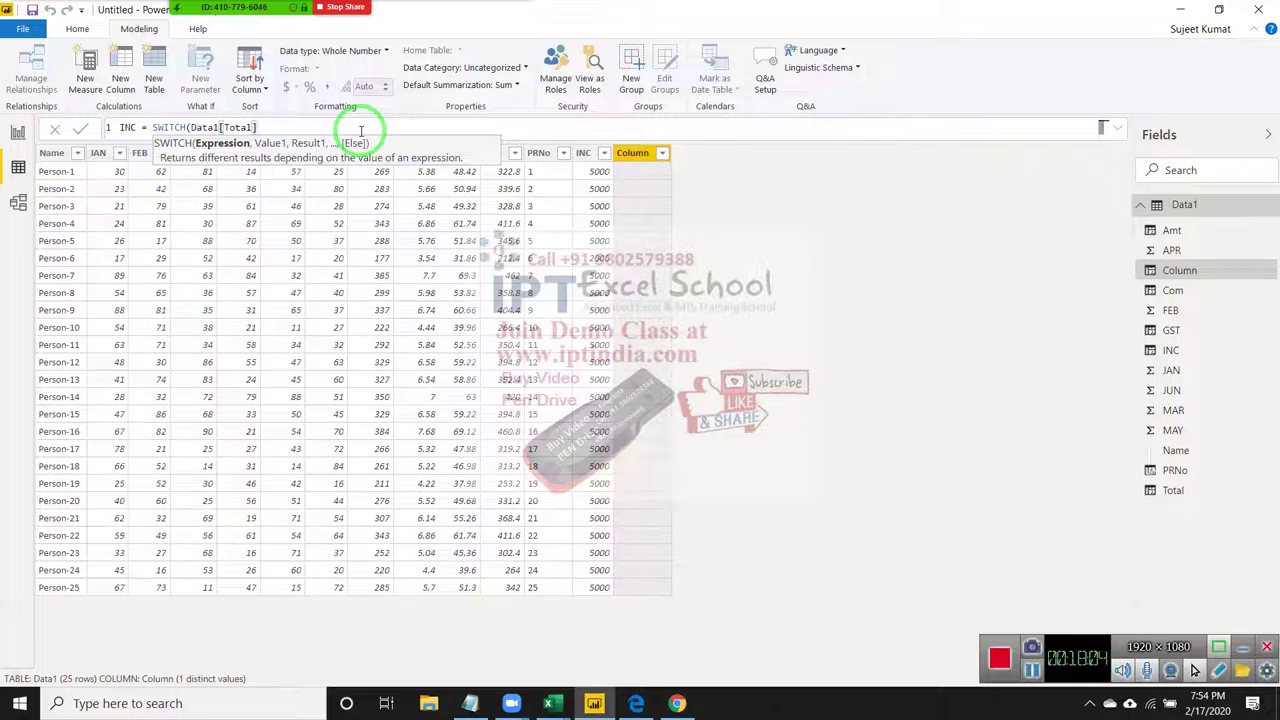
{"action": "type", "text": ","}
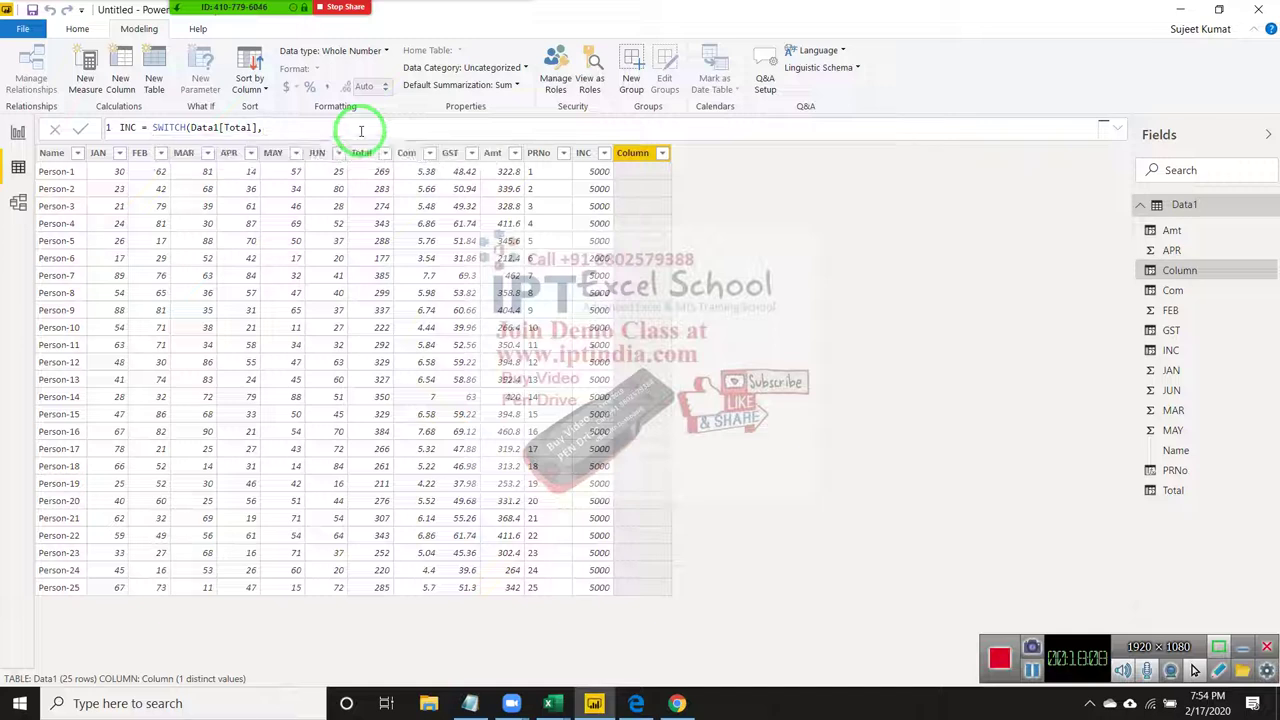
{"action": "type", "text": "<=100"}
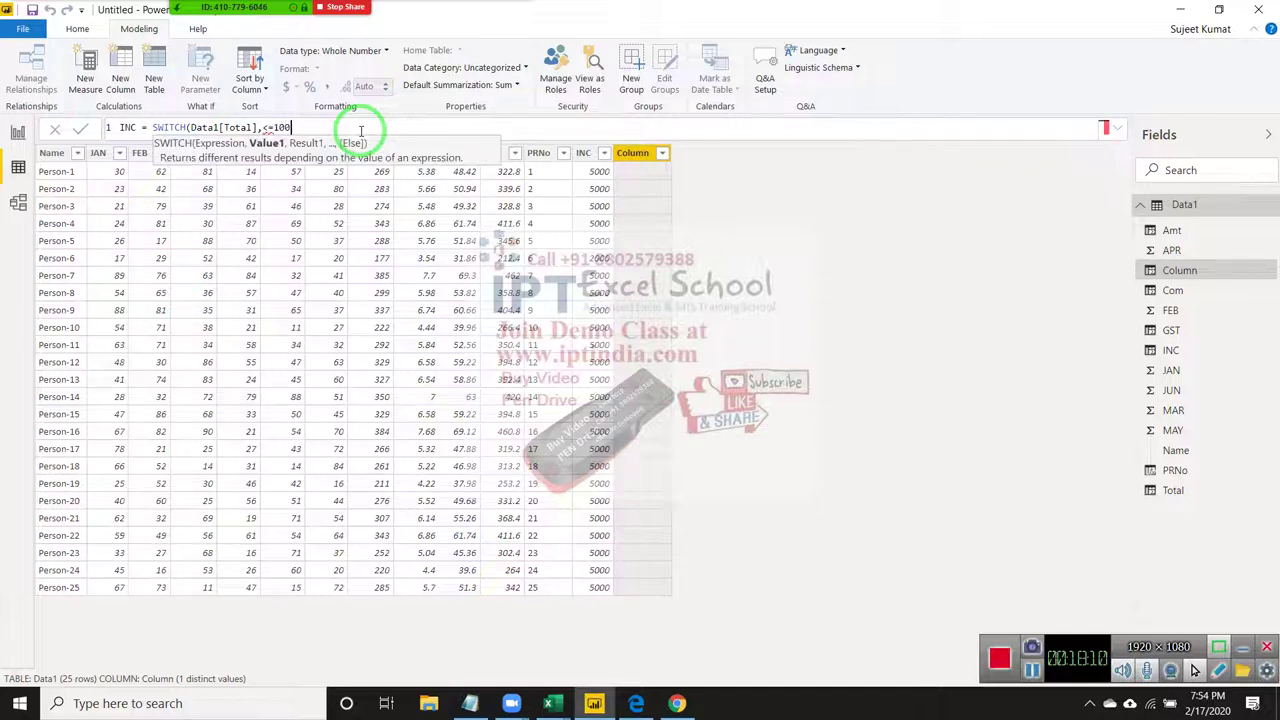
{"action": "type", "text": ","}
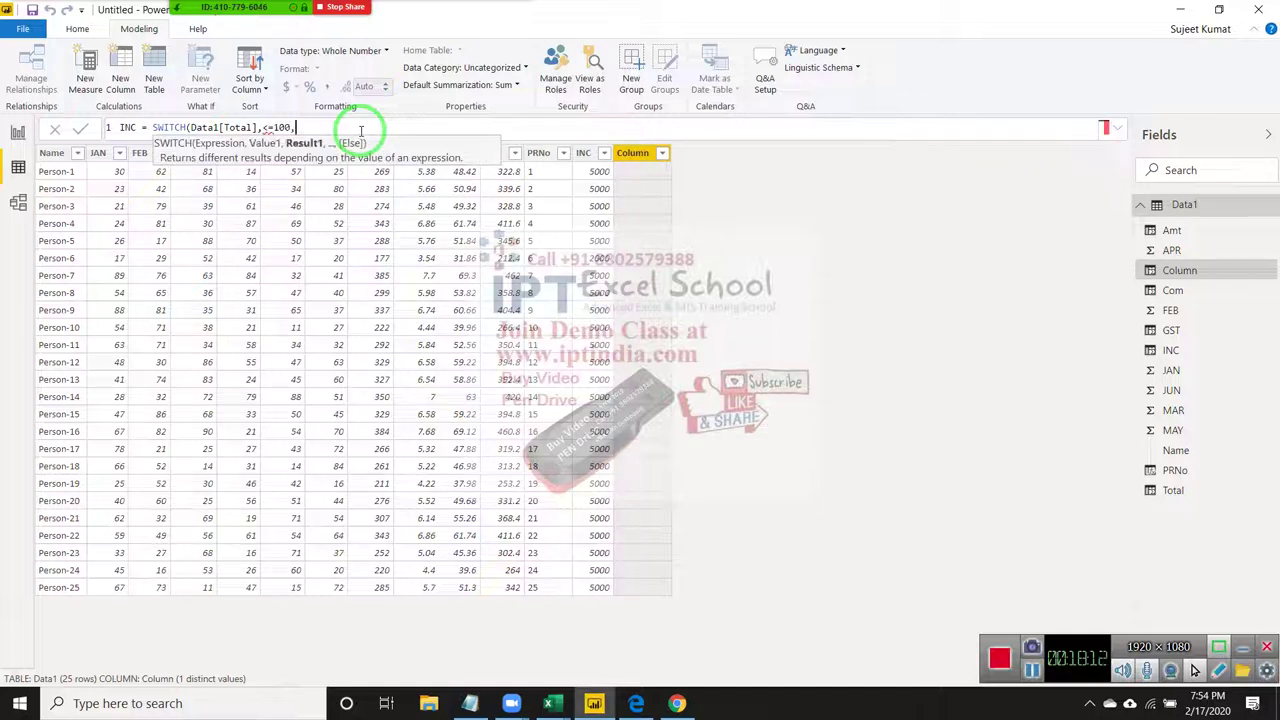
{"action": "type", "text": "500"}
{"action": "type", "text": ","}
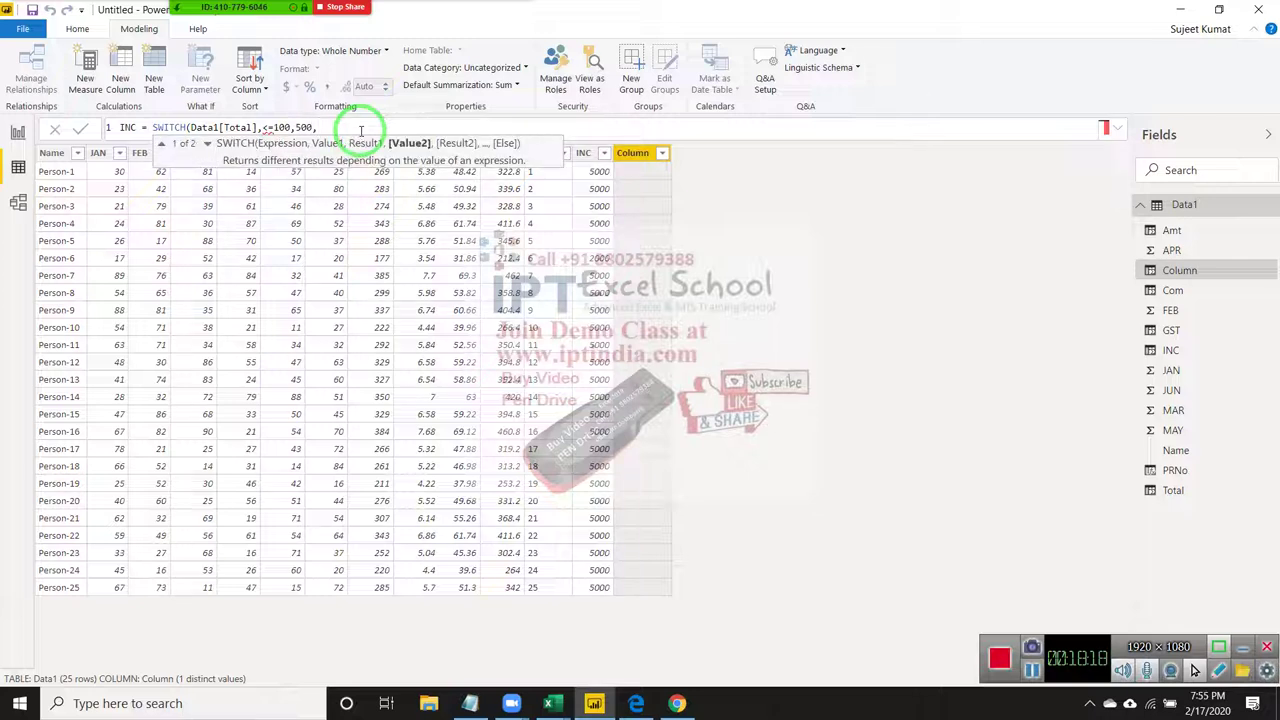
{"action": "type", "text": "<="}
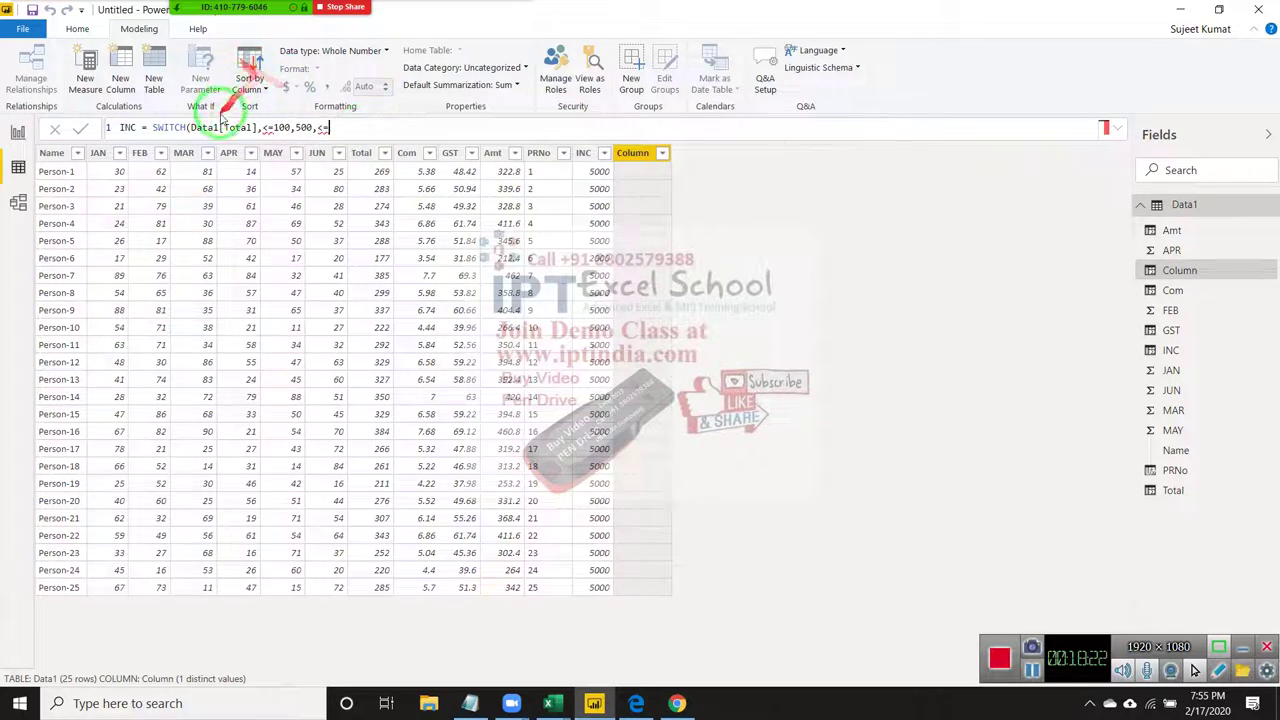
- Change the first SWITCH value to 100, append 200,1000, and commit the formula
{"action": "double_click", "coordinate": [282, 127]}
{"action": "key", "text": "BackSpace"}
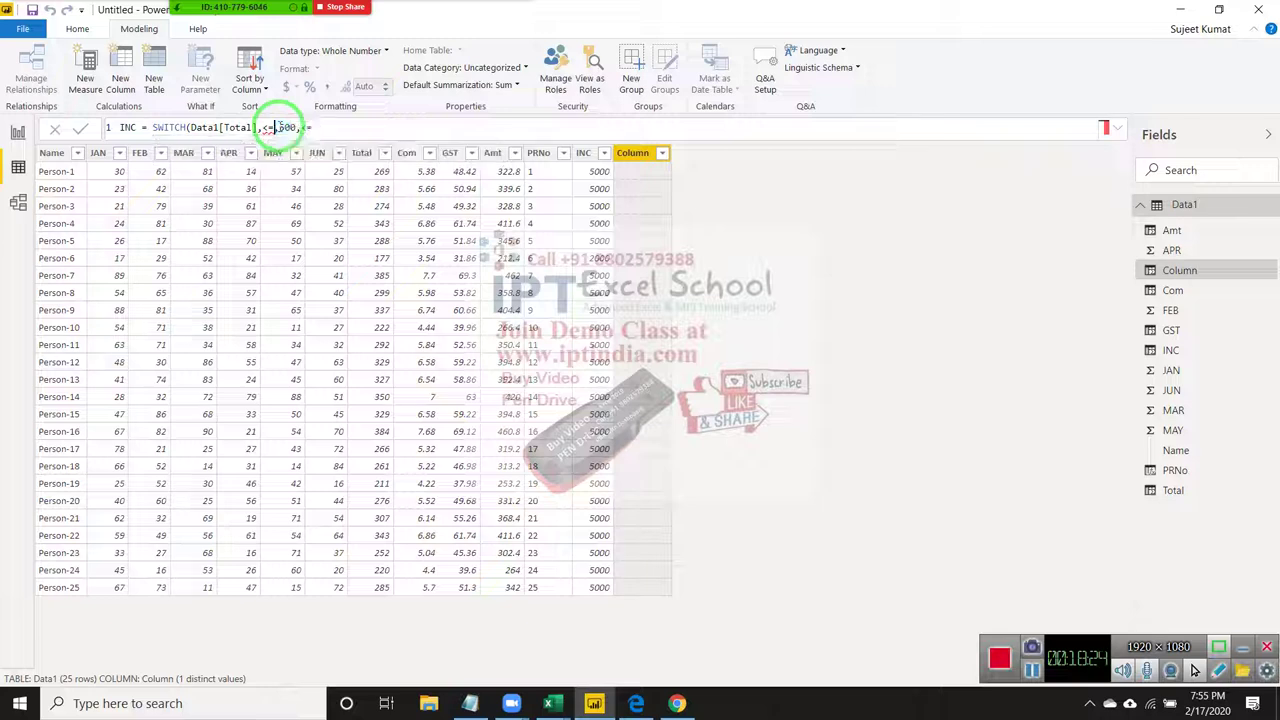
{"action": "key", "text": "BackSpace"}
{"action": "key", "text": "BackSpace"}
{"action": "type", "text": "1"}
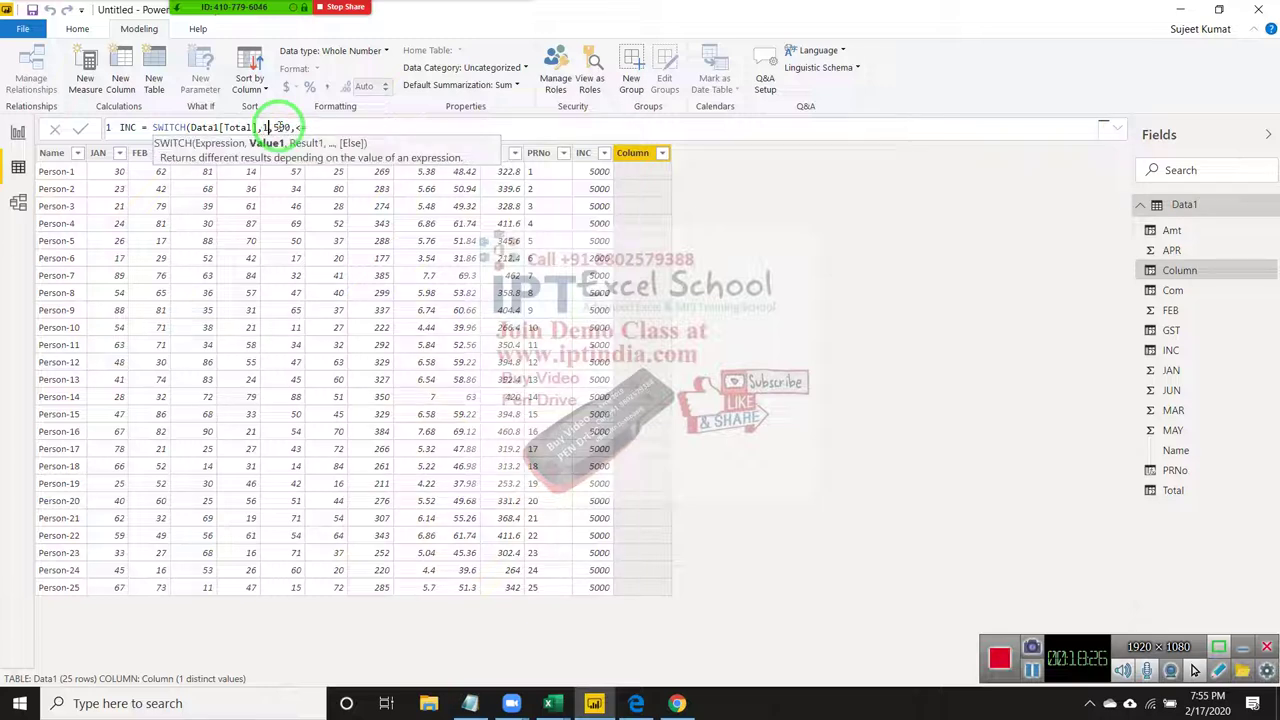
{"action": "type", "text": "00"}
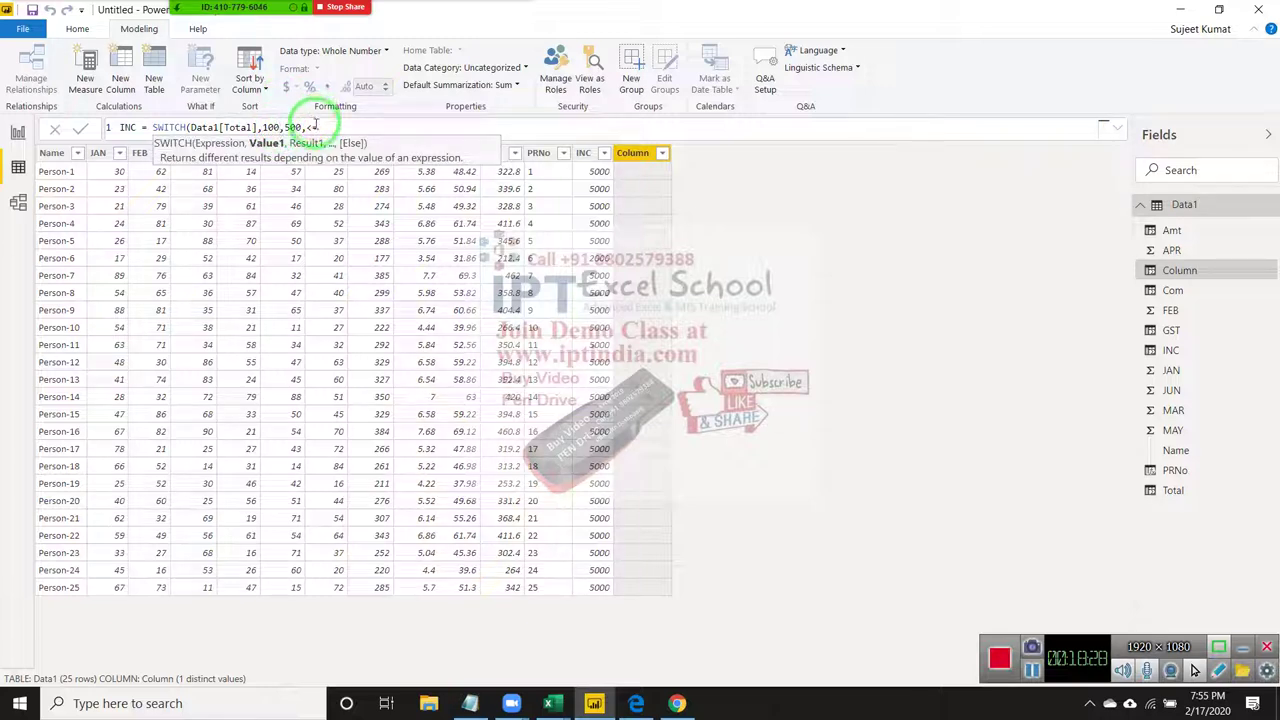
{"action": "left_click", "coordinate": [315, 127]}
{"action": "type", "text": "="}
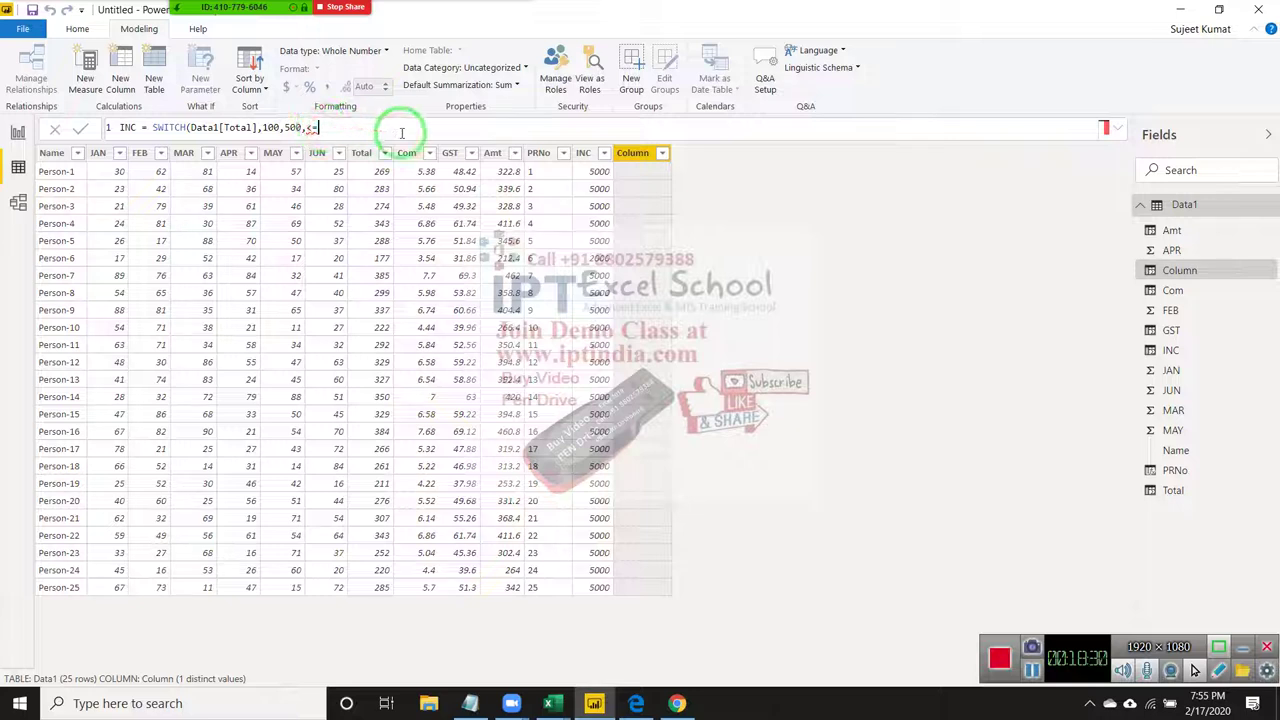
{"action": "type", "text": "20"}
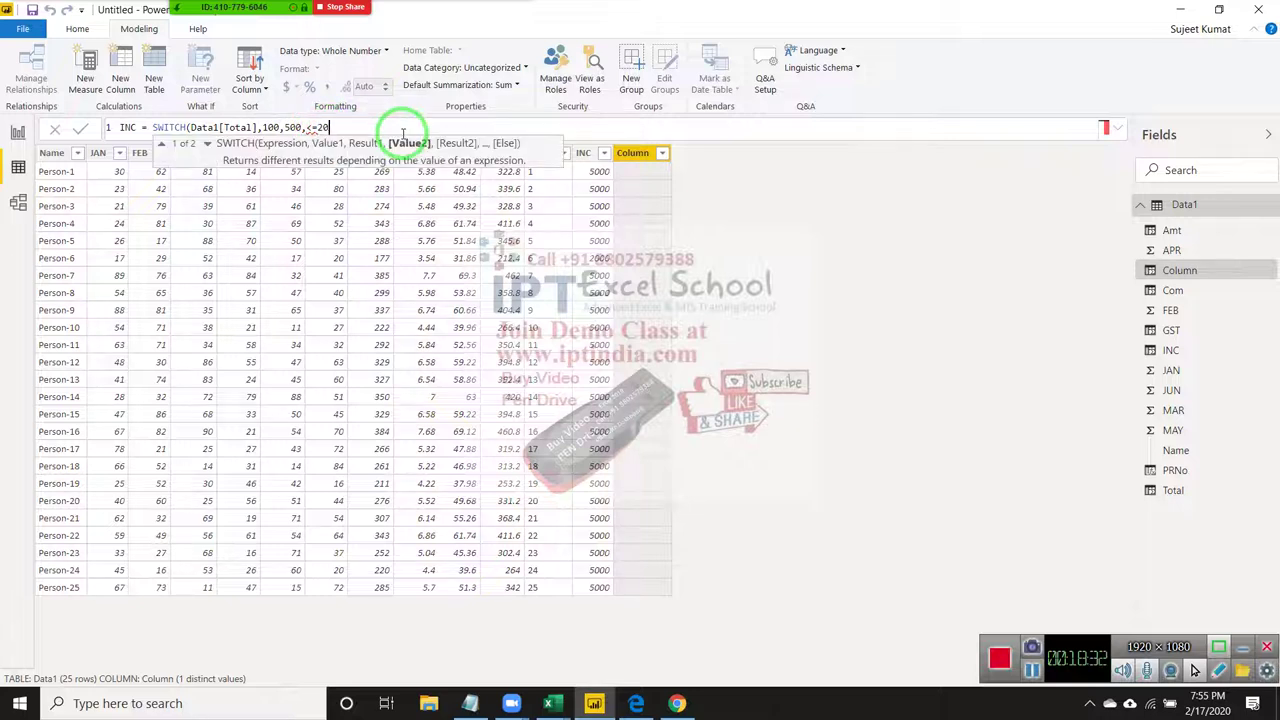
{"action": "type", "text": "0,1000"}
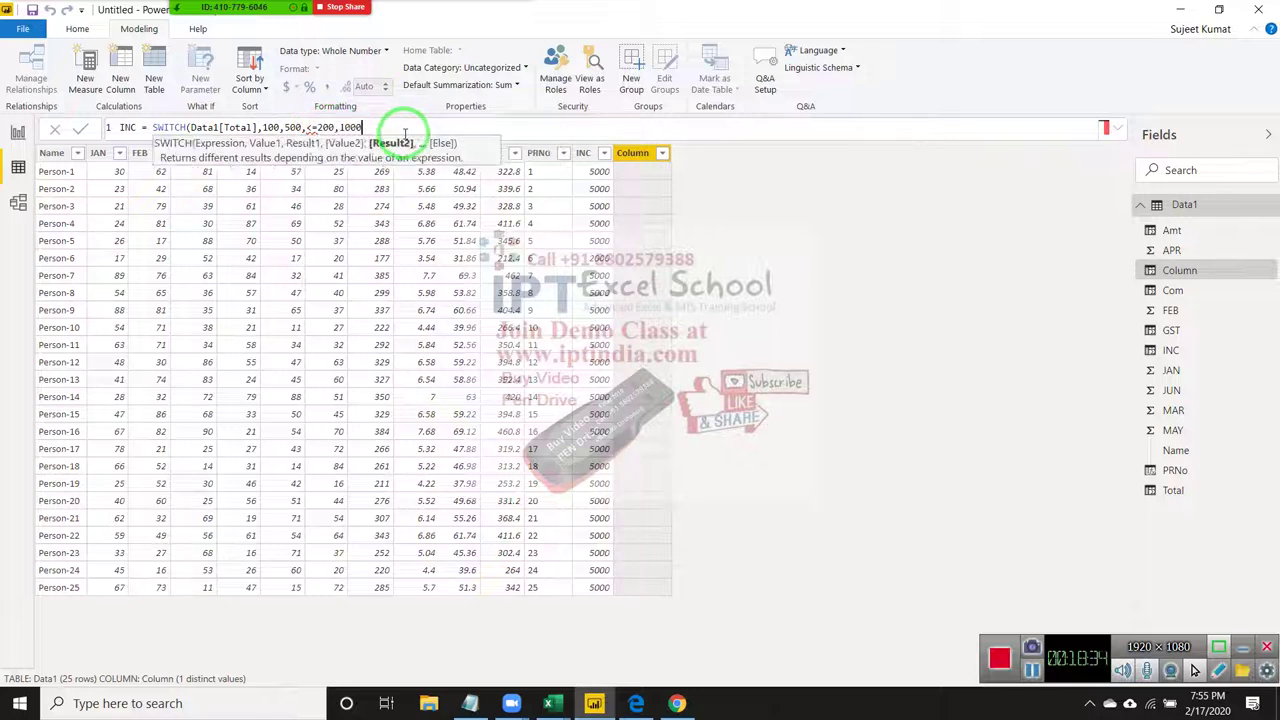
{"action": "key", "text": "Return"}
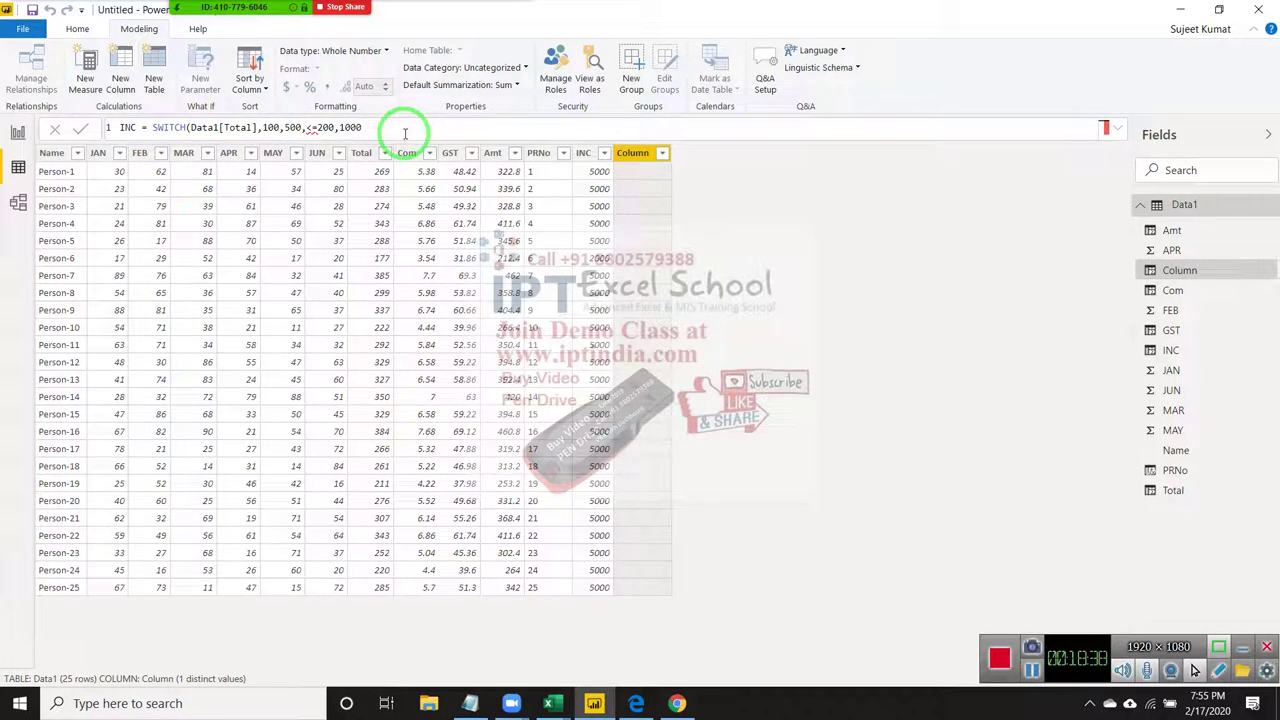
- Delete '<=2' from the second SWITCH value, commit, and dismiss the duplicate INC name error
{"action": "left_click", "coordinate": [302, 127]}
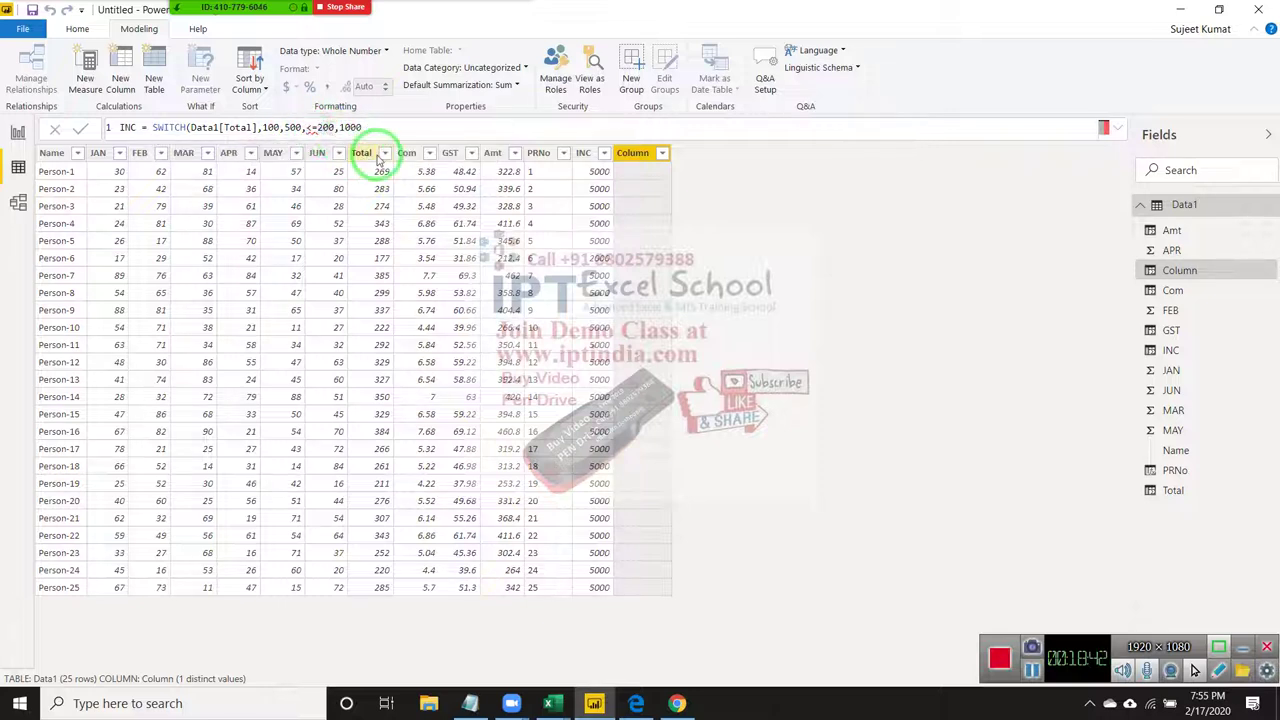
{"action": "key", "text": "Delete"}
{"action": "key", "text": "Delete"}
{"action": "key", "text": "Delete"}
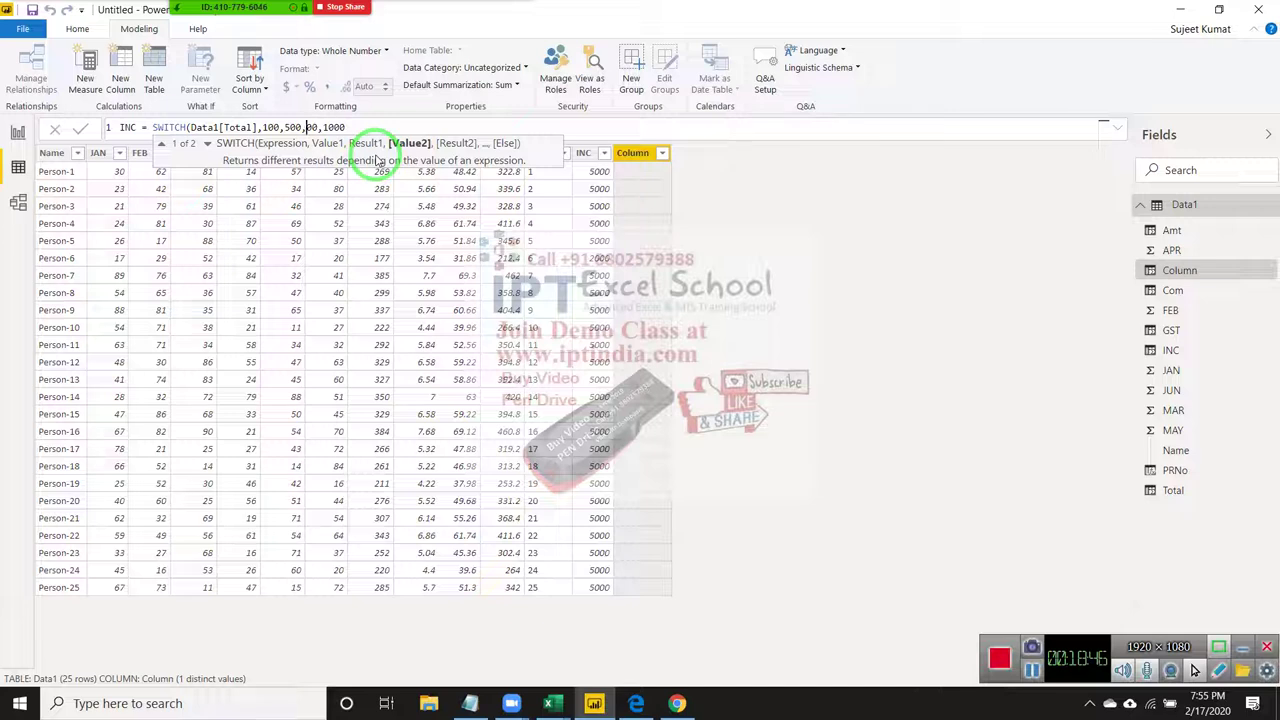
{"action": "key", "text": "End"}
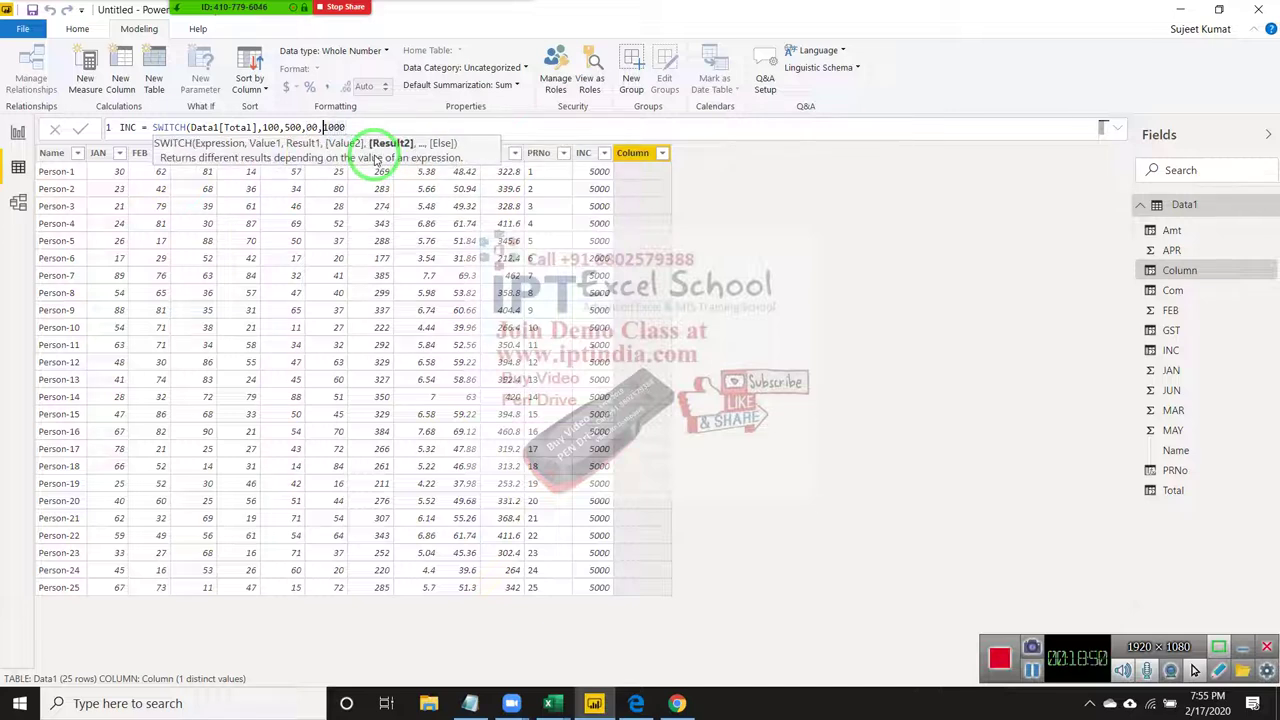
{"action": "key", "text": "Left"}
{"action": "key", "text": "Left"}
{"action": "key", "text": "Left"}
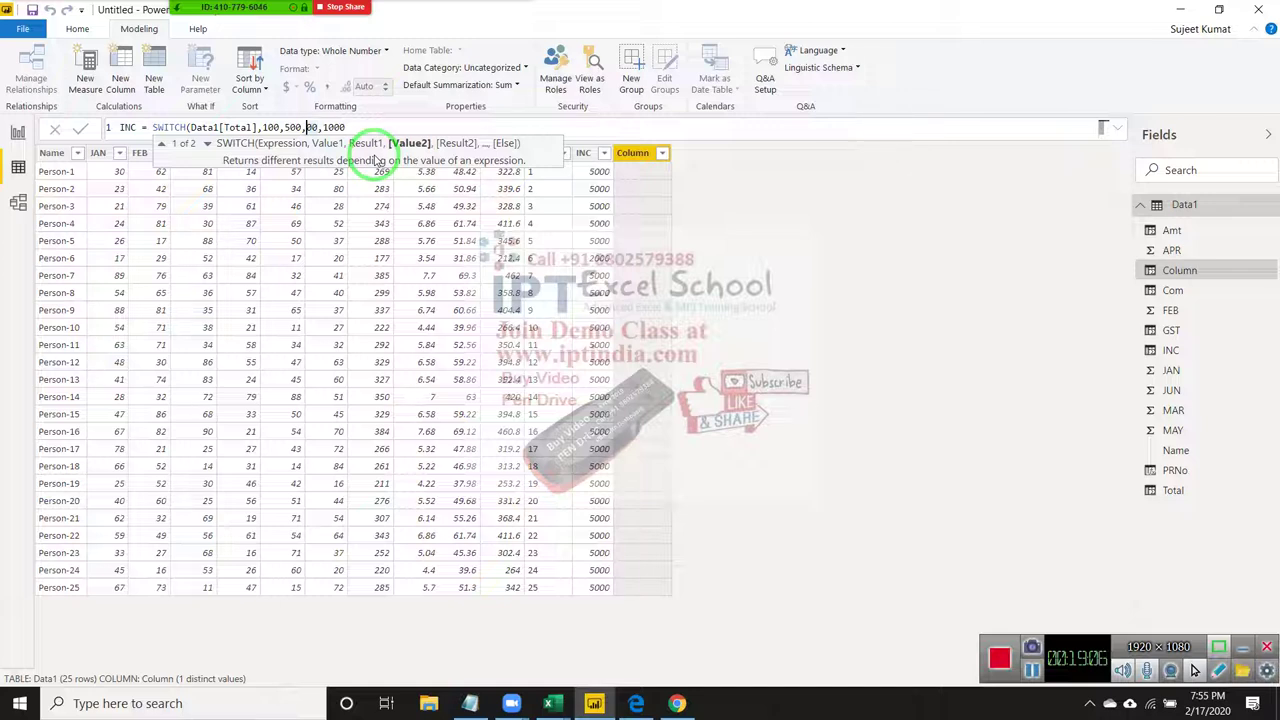
{"action": "left_click", "coordinate": [371, 128]}
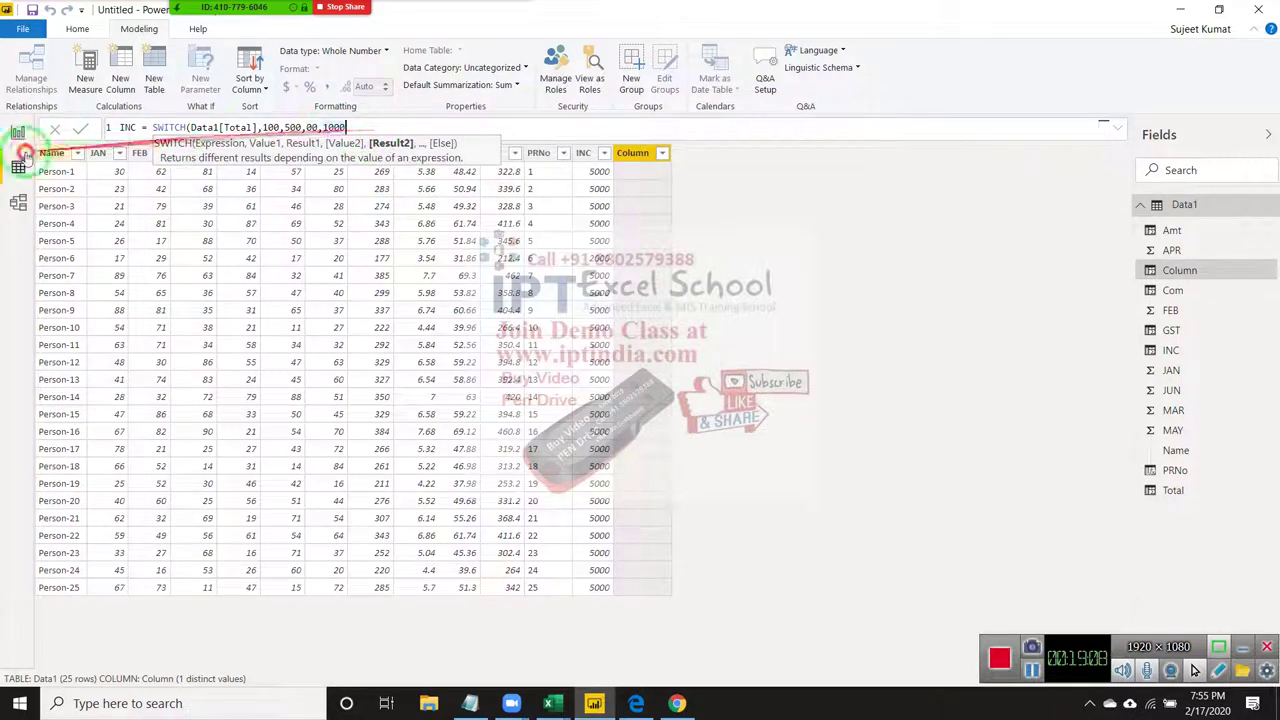
{"action": "left_click", "coordinate": [80, 128]}
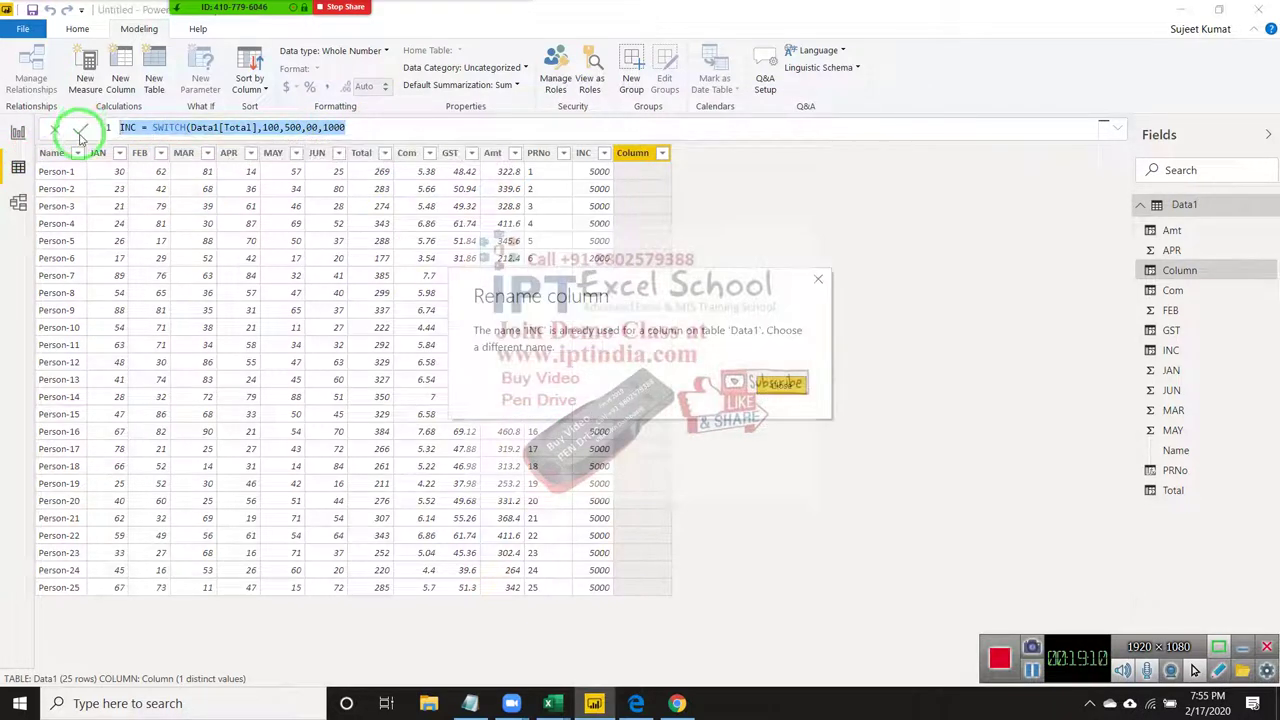
{"action": "key", "text": "Escape"}
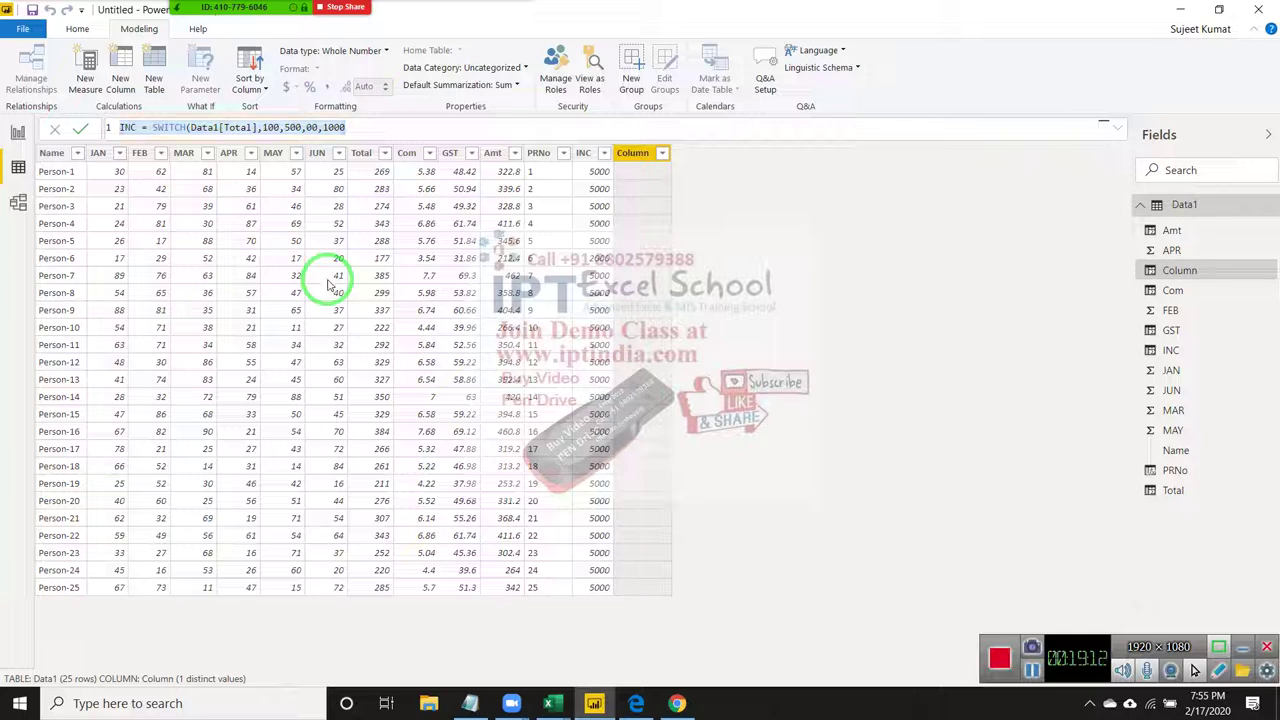